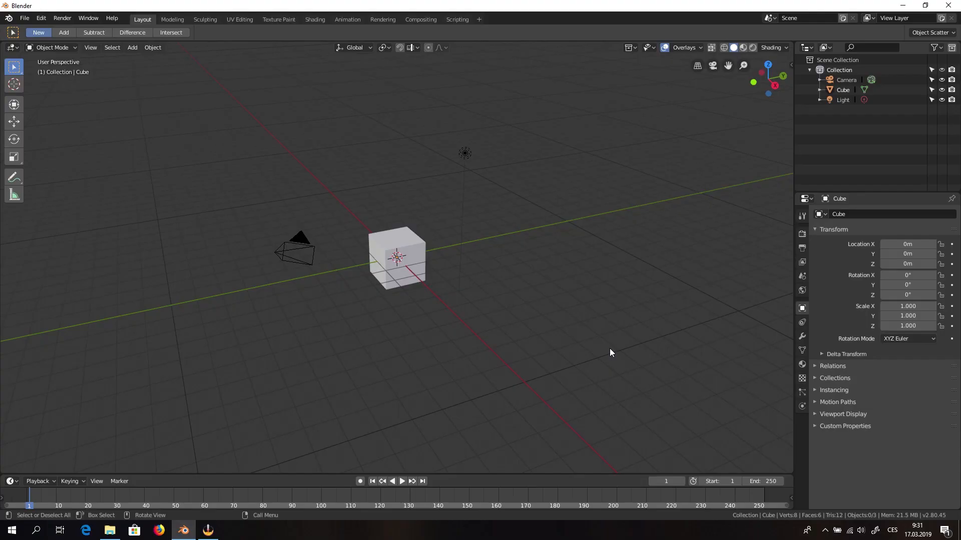
- Delete all the default objects from the scene
key(a)
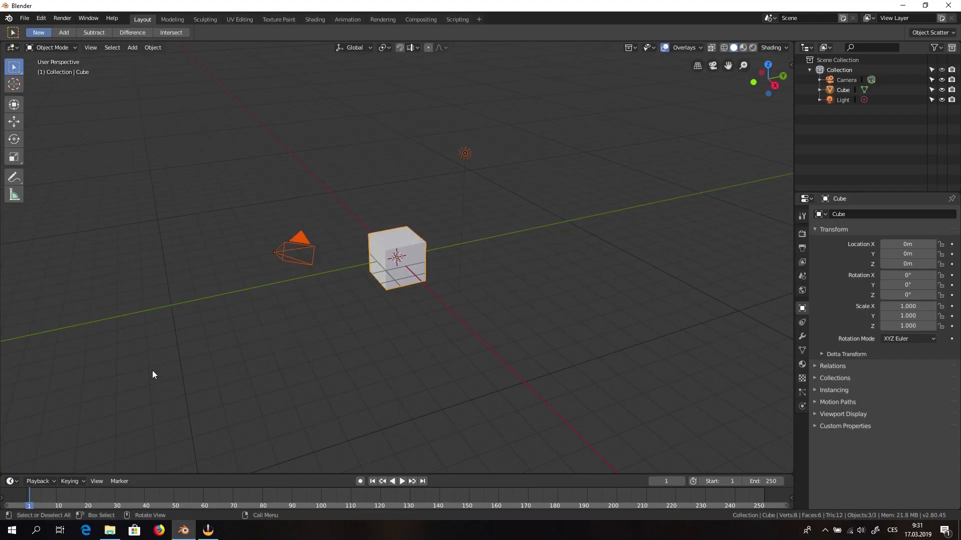
key(Delete)
middle_drag(195, 376, 420, 290)
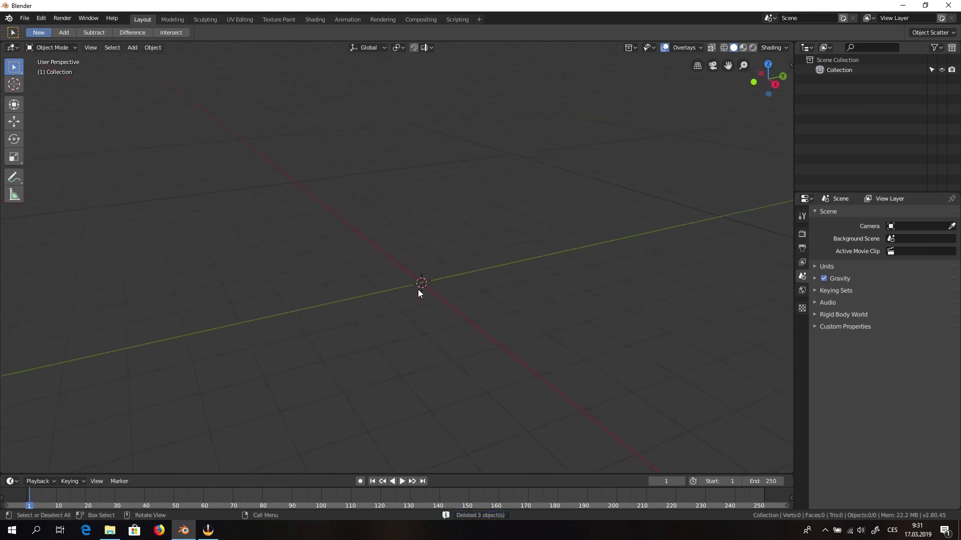
- Add a cylinder mesh to the empty scene
key(shift+a)
mouse_move(407, 284)
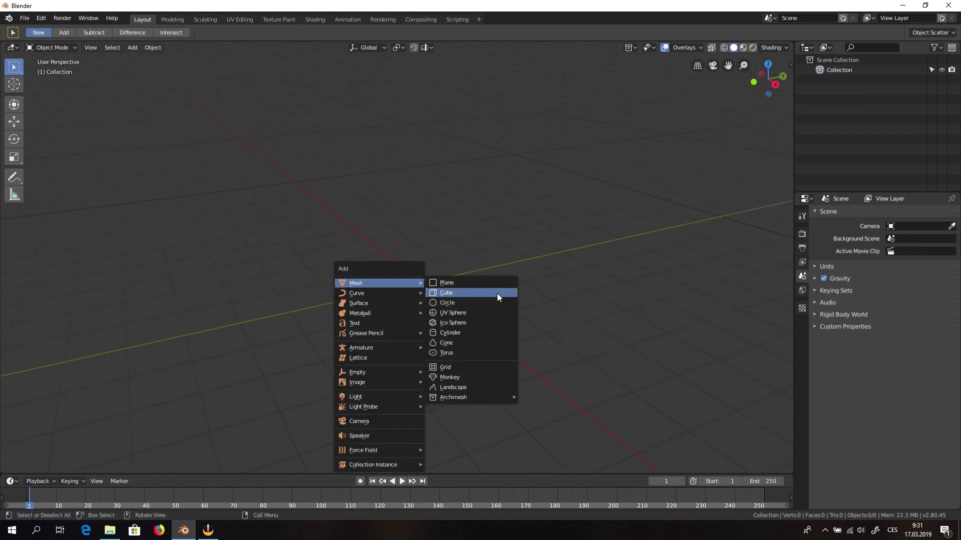
click(497, 333)
scroll(434, 291, up, 3)
middle_drag(436, 295, 451, 313)
- Set the new cylinder's vertex count to 20
click(47, 467)
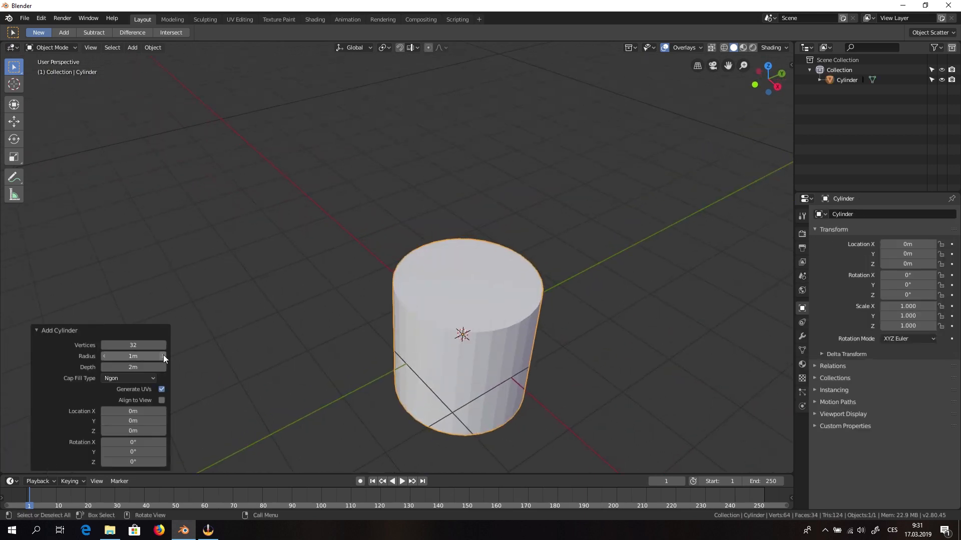
middle_drag(433, 317, 436, 339)
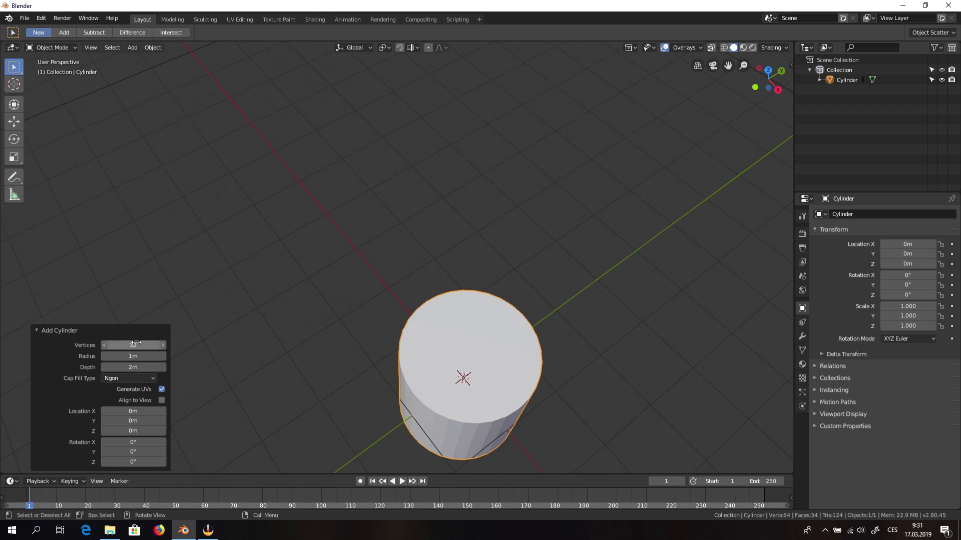
drag(135, 344, 132, 345)
click(106, 346)
click(106, 347)
click(106, 347)
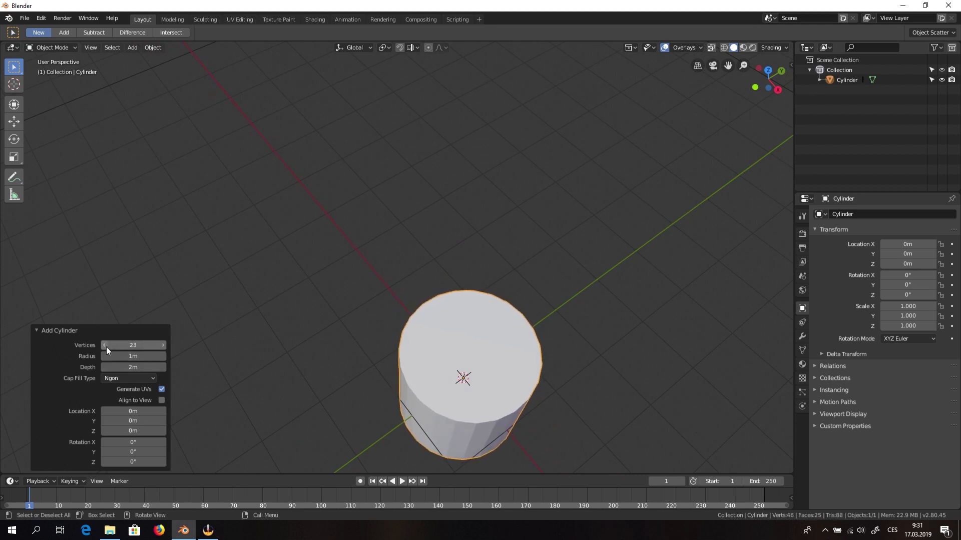
click(106, 347)
click(106, 347)
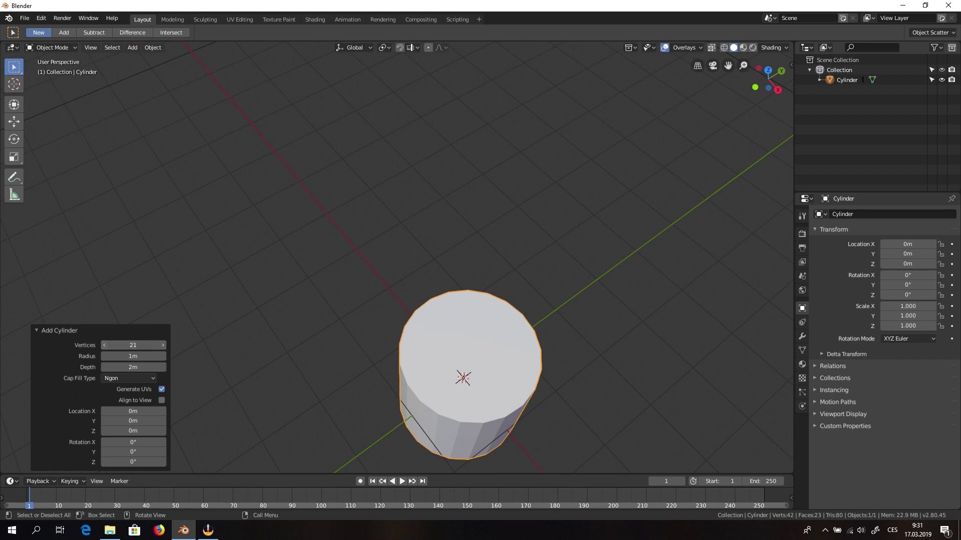
click(106, 347)
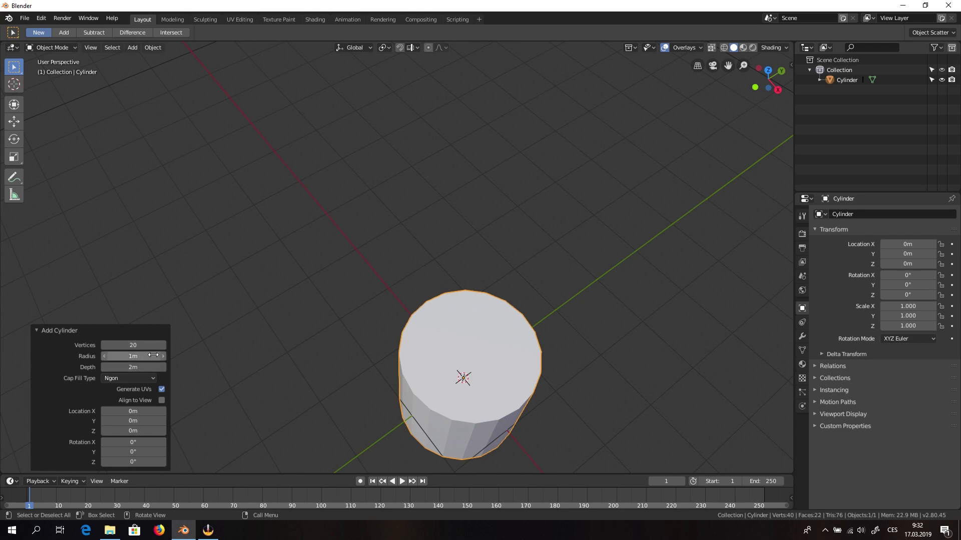
- Flatten the cylinder into a disc with a depth of 0.06 m and a radius of 1.36 m, leaving it deselected
scroll(464, 459, down, 3)
scroll(445, 443, up, 3)
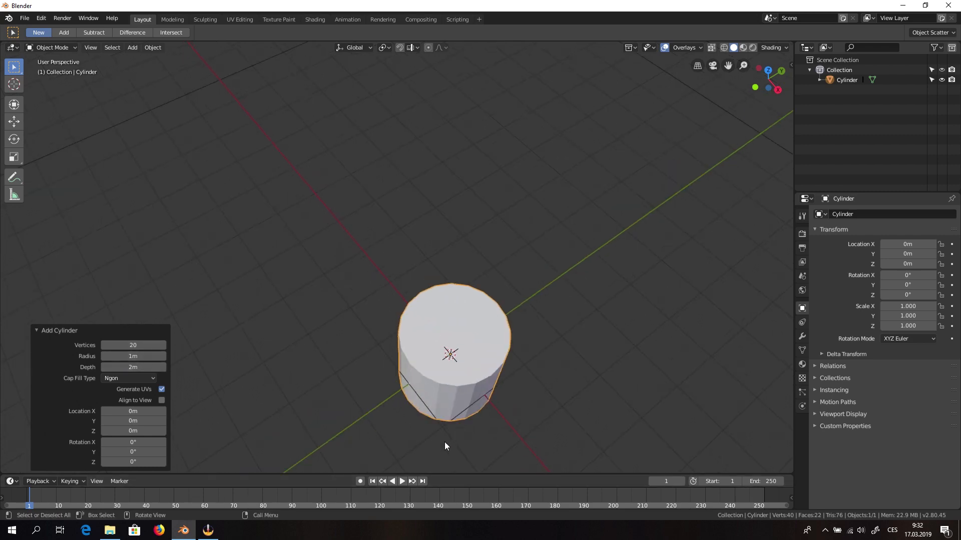
middle_drag(452, 429, 434, 382)
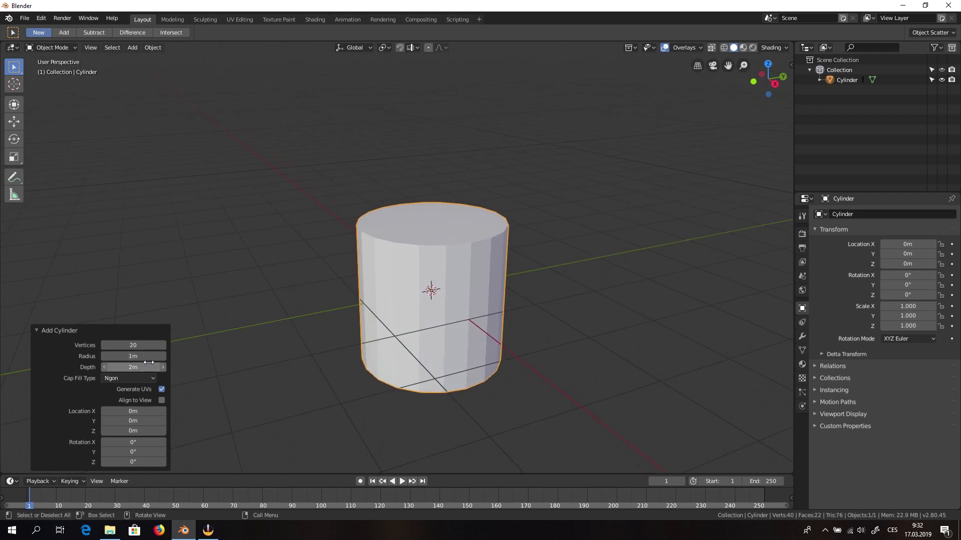
drag(141, 368, 204, 369)
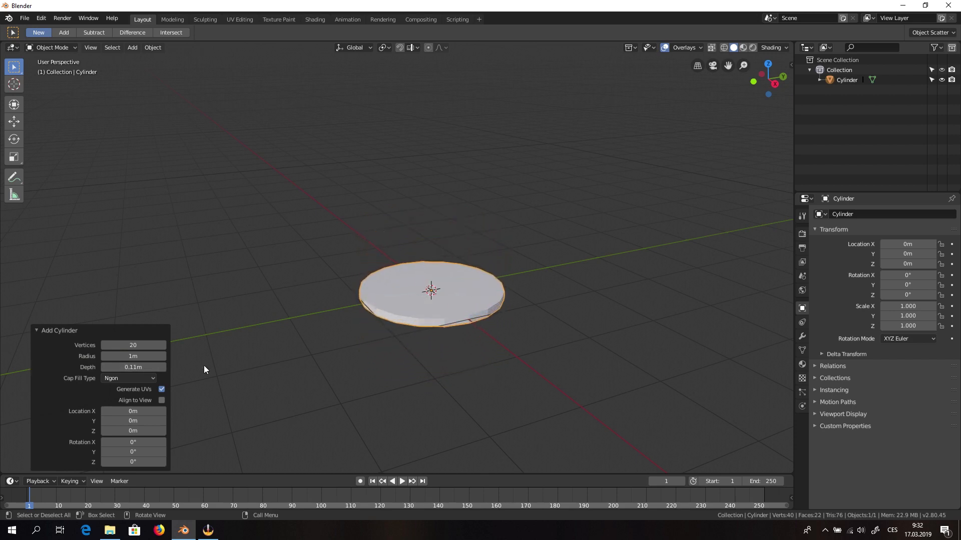
mouse_move(133, 356)
mouse_down()
mouse_move(173, 361)
mouse_move(120, 368)
mouse_move(142, 367)
mouse_up()
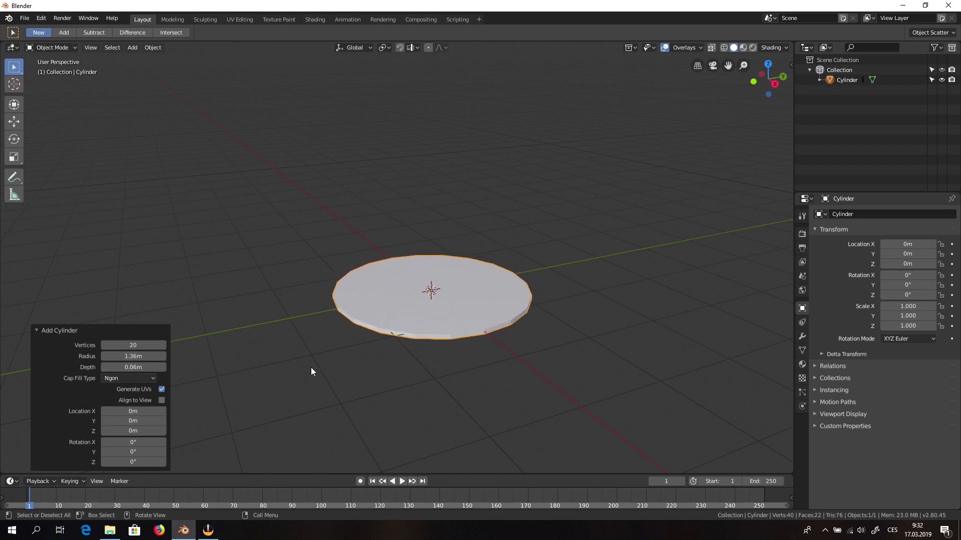
click(499, 191)
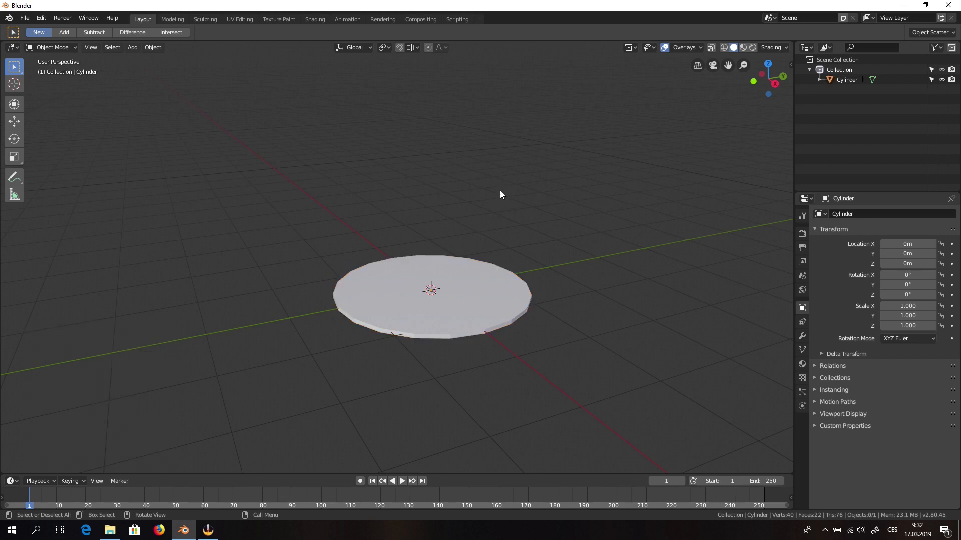
- Put the disc into Edit Mode with face selection, activate the Inset Faces tool and select the top face
scroll(478, 257, up, 5)
click(468, 343)
scroll(517, 371, down, 4)
key(Tab)
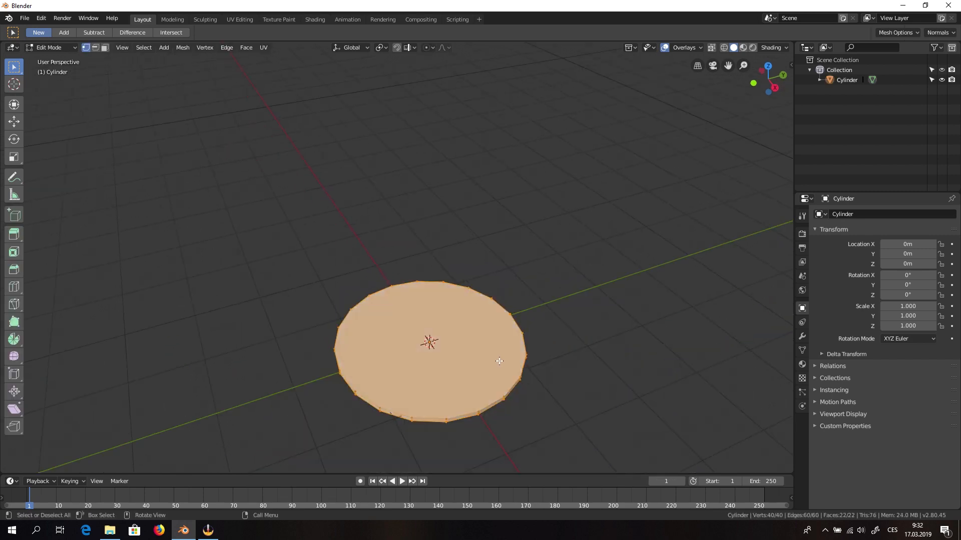
shift+middle_drag(501, 362, 488, 331)
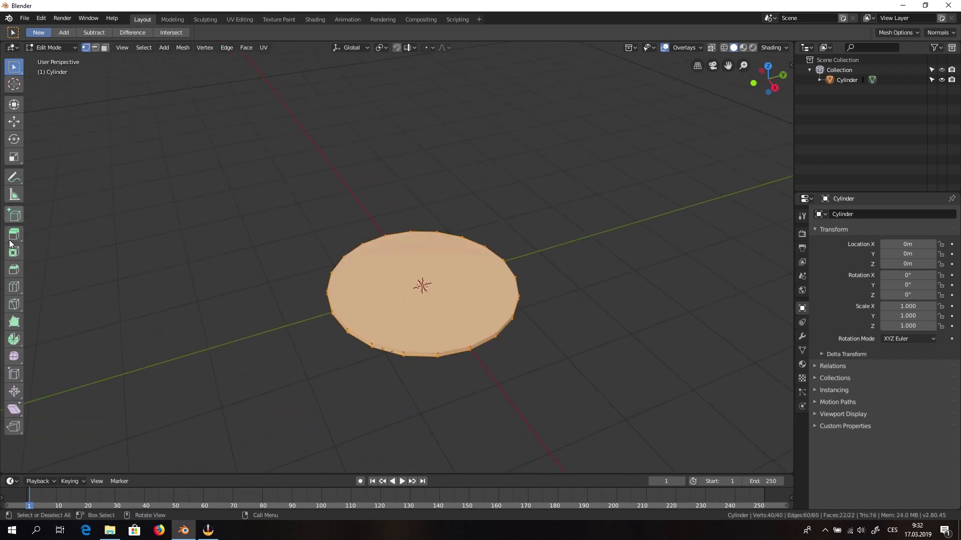
click(170, 261)
key(3)
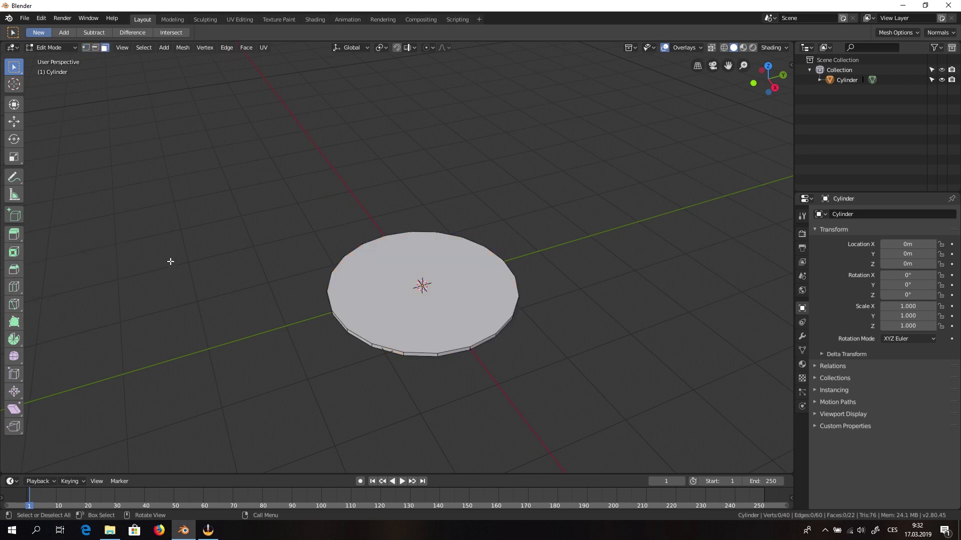
click(19, 270)
click(15, 252)
click(386, 309)
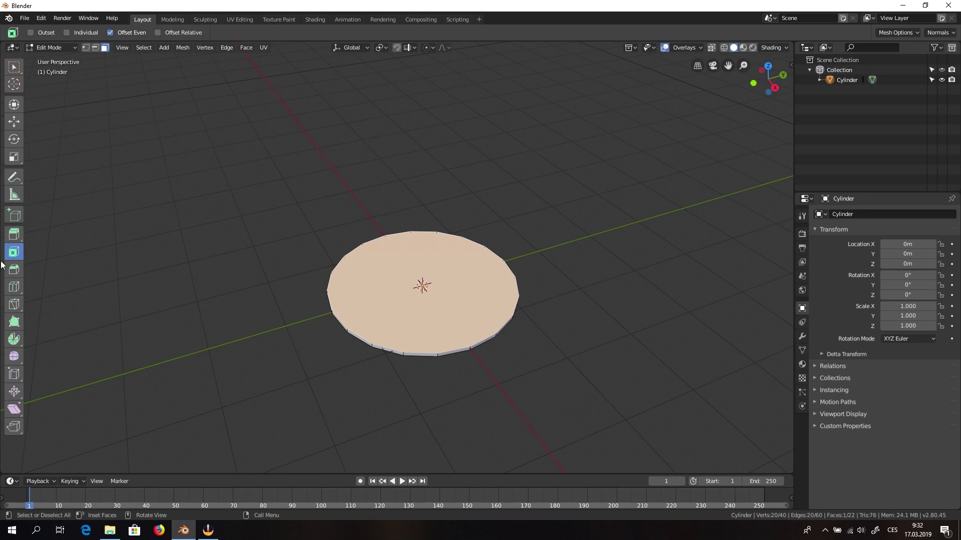
- Inset the disc's top face by about 0.07 m to form a narrow outer rim
middle_drag(541, 316, 544, 363)
scroll(540, 364, up, 2)
shift+middle_drag(443, 402, 398, 320)
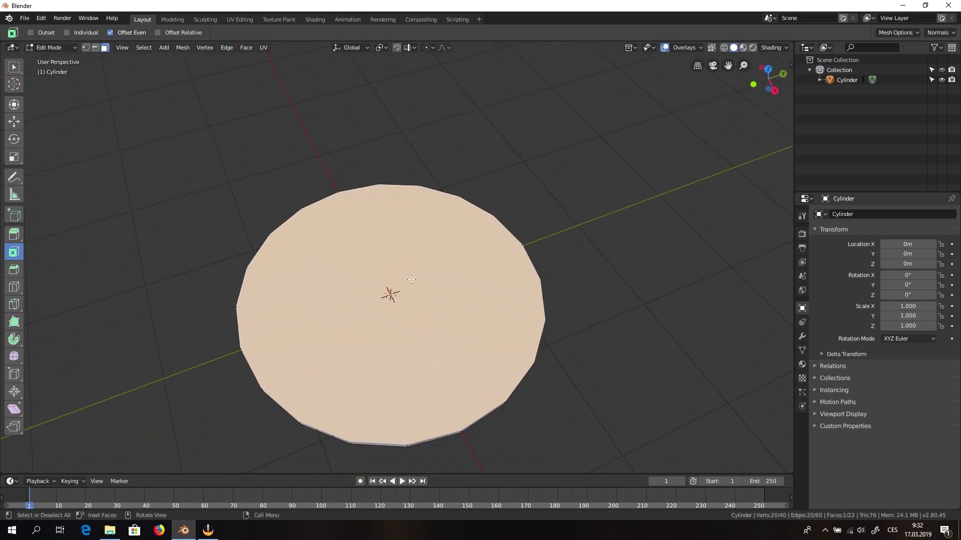
key(i)
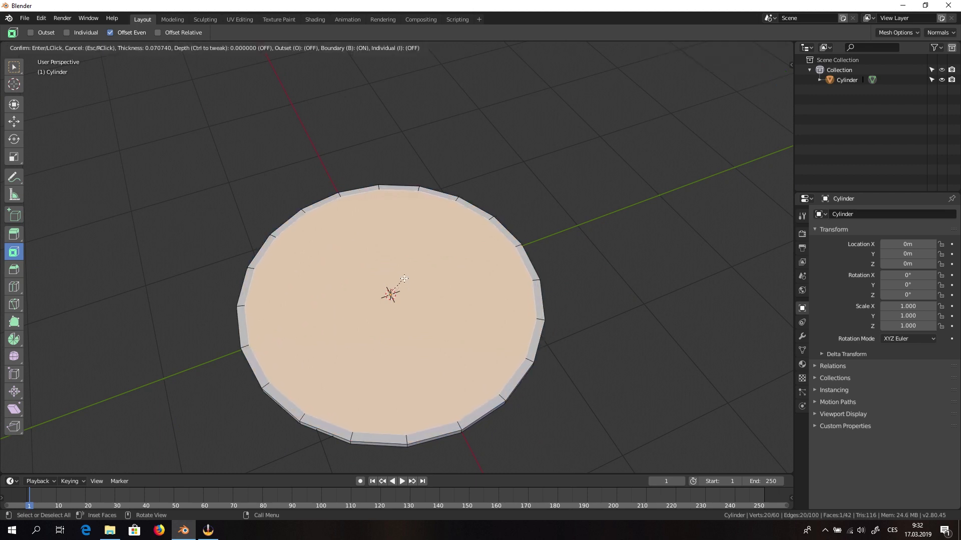
click(405, 278)
- Inset the inner face three more times, by about 0.3 m, 0.51 m and 0.39 m, down to a tiny centre face
key(i)
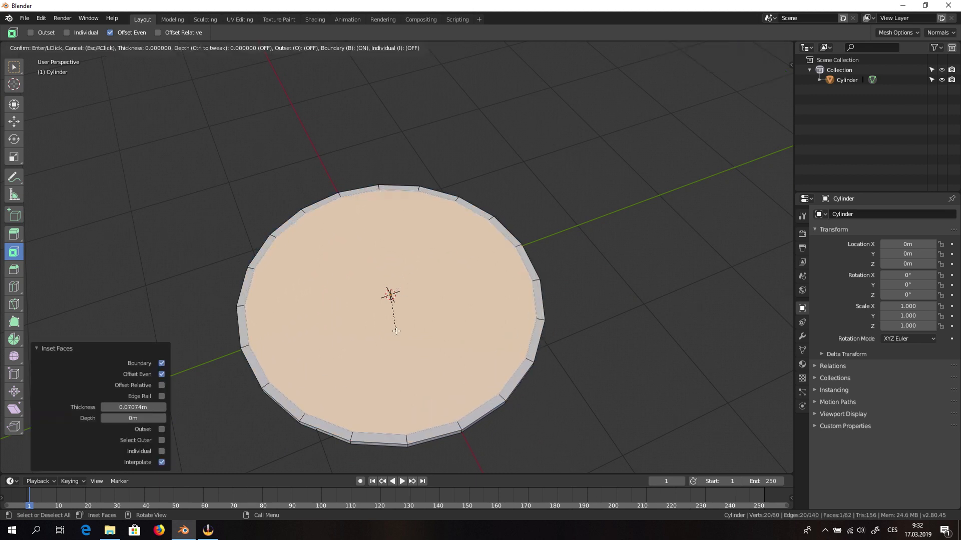
click(394, 290)
key(i)
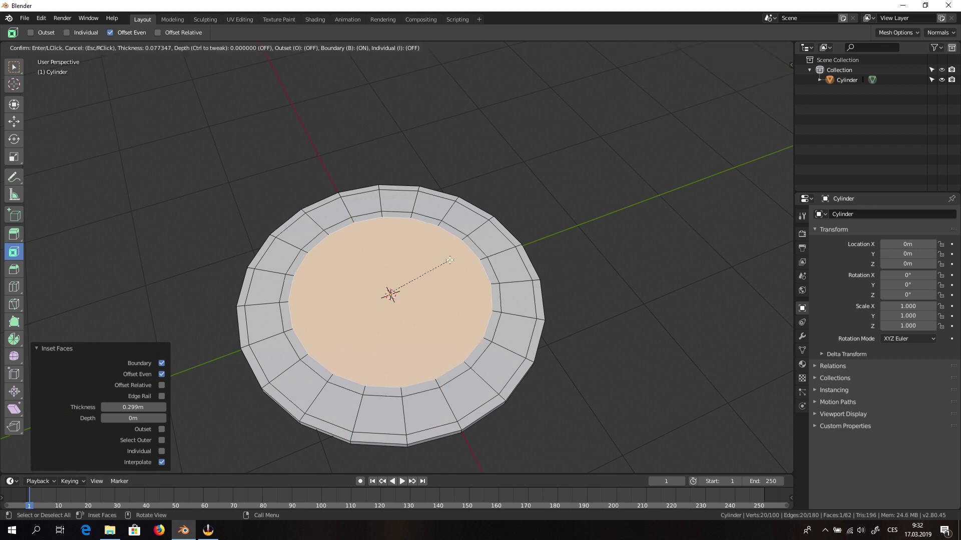
click(408, 284)
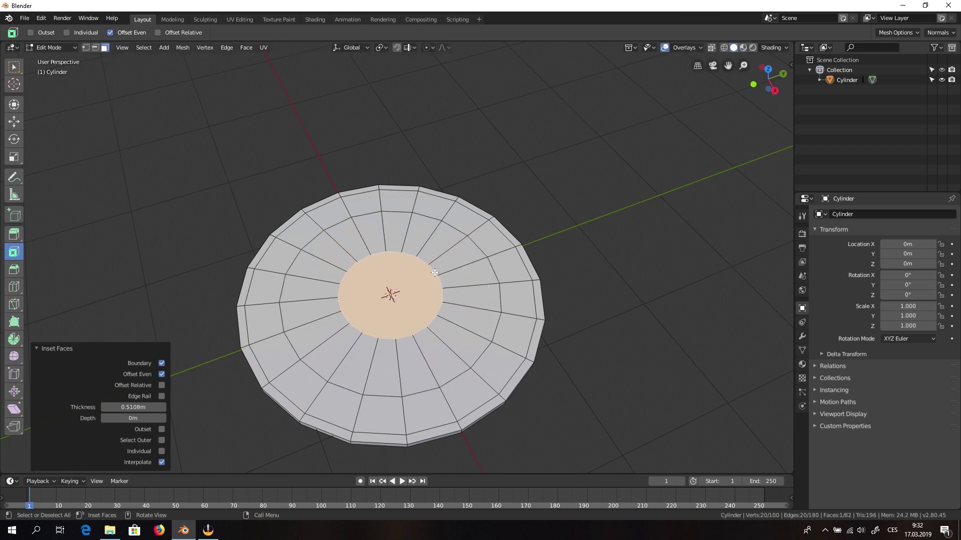
key(i)
click(412, 327)
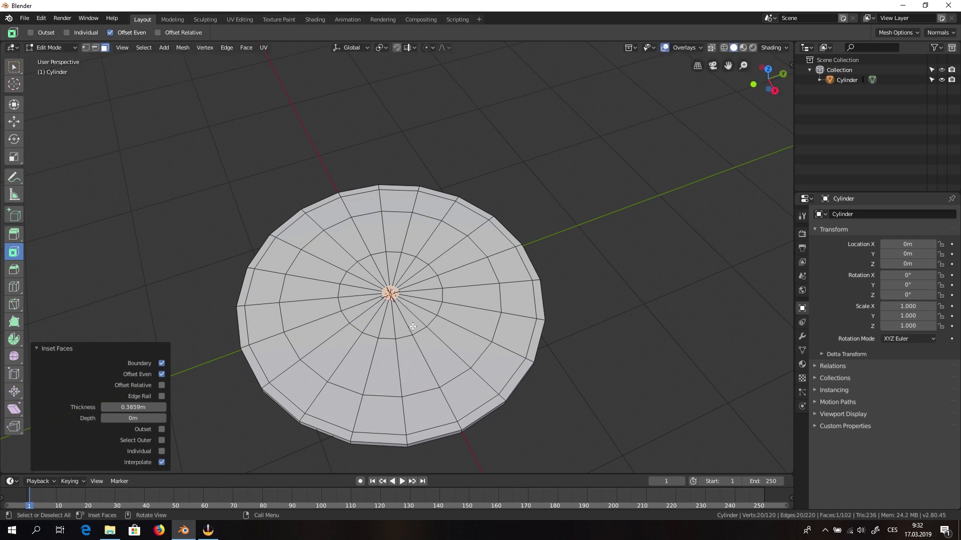
mouse_move(413, 327)
middle_down()
mouse_move(397, 276)
mouse_move(407, 316)
middle_up()
scroll(408, 316, up, 5)
shift+middle_drag(337, 289, 473, 315)
scroll(345, 315, down, 4)
scroll(330, 317, up, 2)
shift+middle_drag(289, 345, 309, 277)
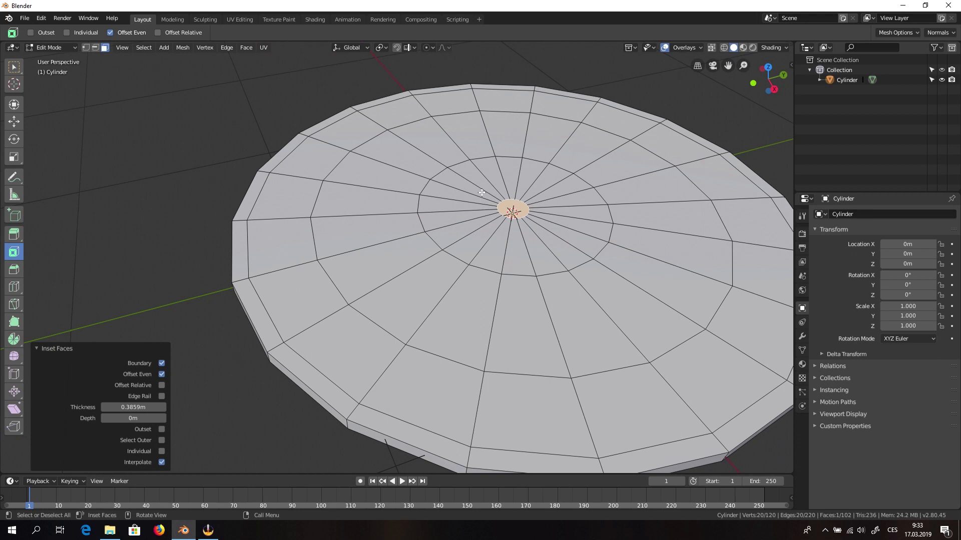
key(1)
right_click(522, 196)
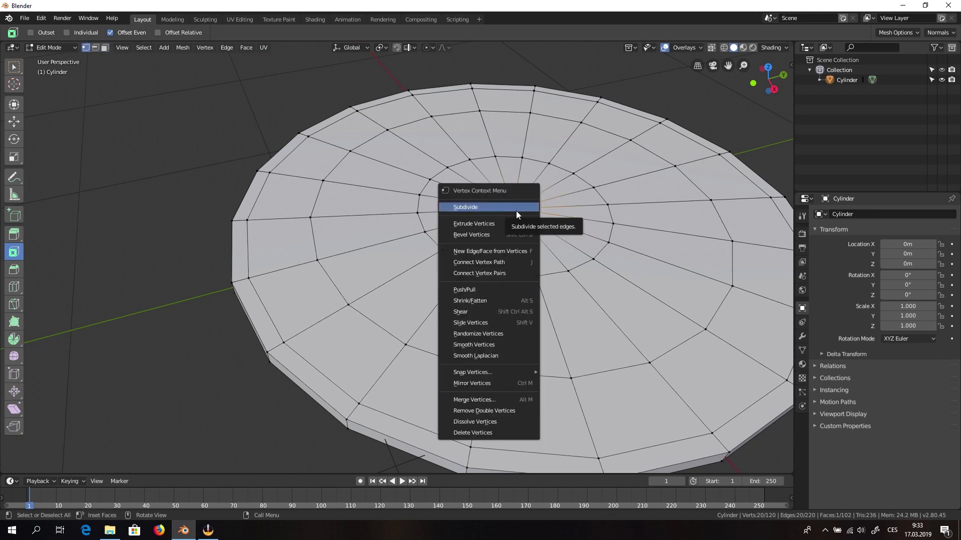
key(Escape)
key(3)
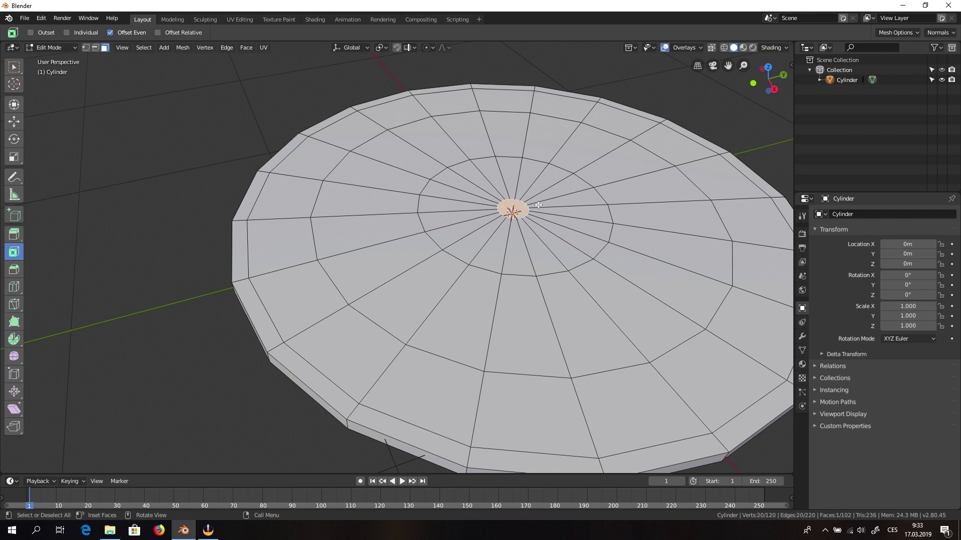
- Inset the tiny centre face by about 0.017 m and merge its vertices at center
drag(517, 209, 514, 207)
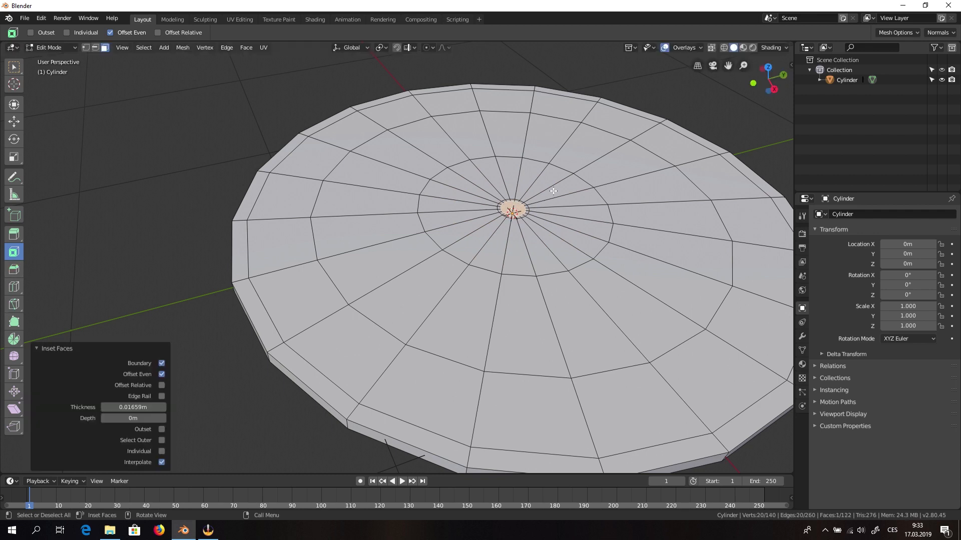
key(1)
right_click(502, 207)
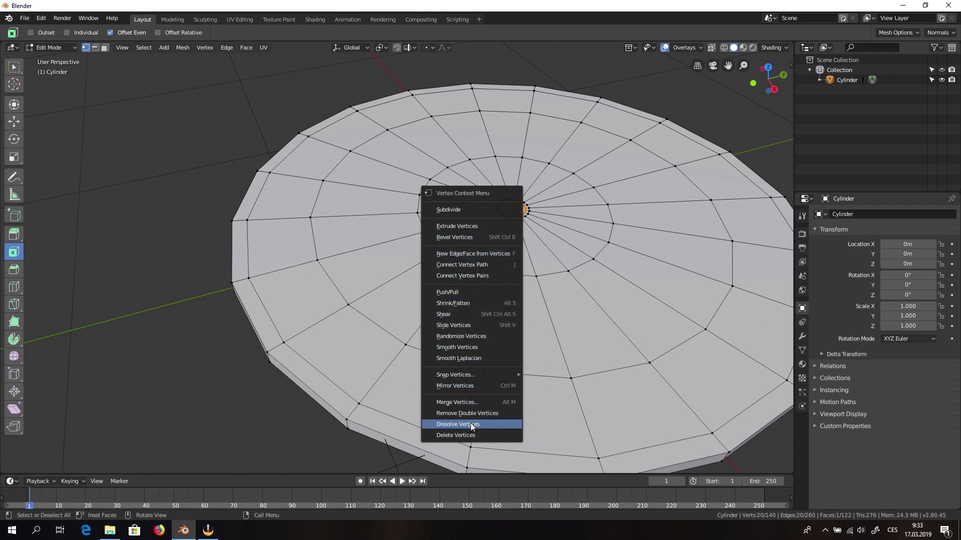
click(487, 401)
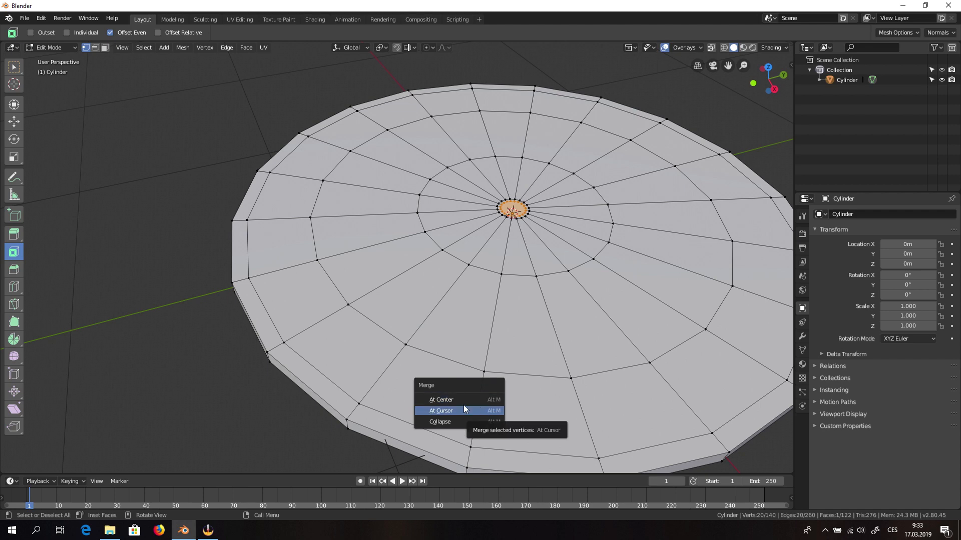
click(464, 401)
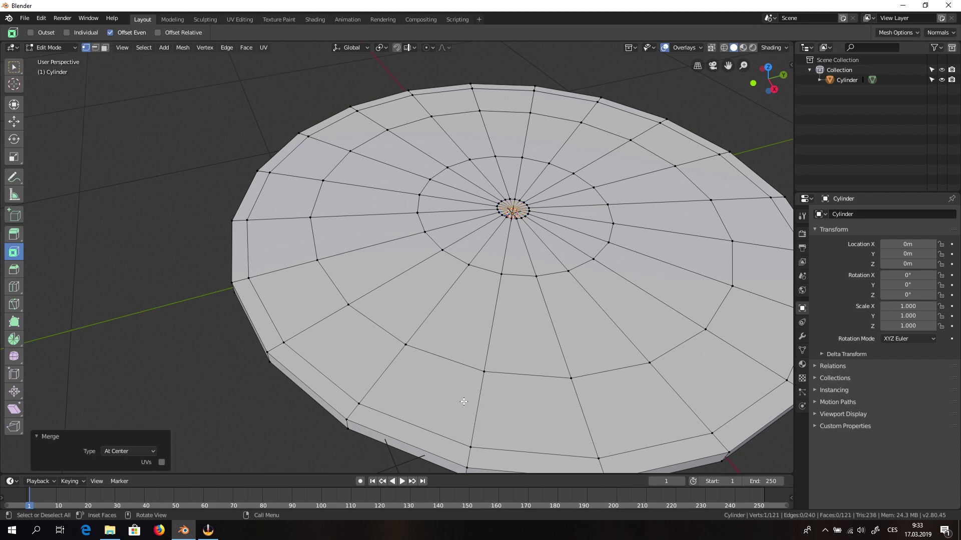
- Select the complete ring of narrow rim faces around the disc's top in face mode
mouse_move(525, 264)
middle_down()
mouse_move(526, 204)
mouse_move(521, 255)
middle_up()
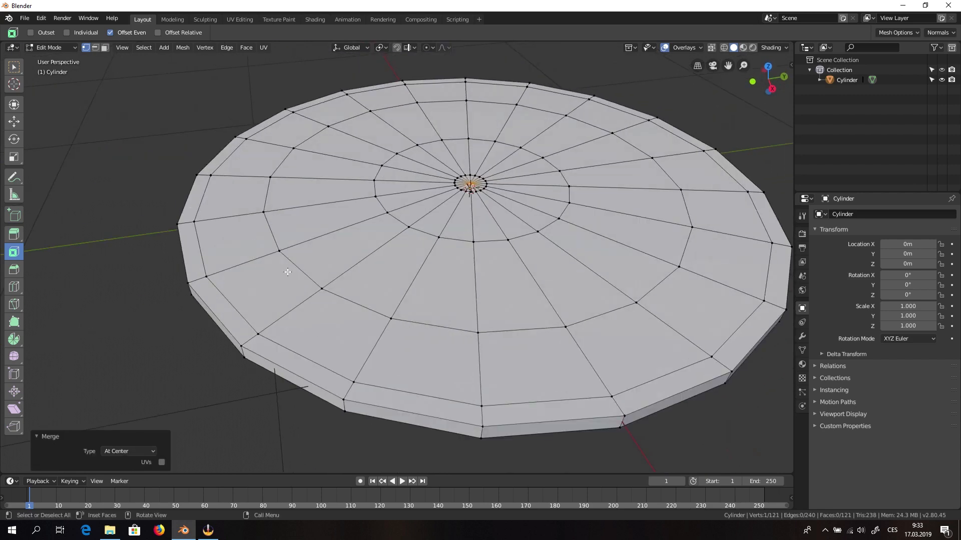
key(3)
click(223, 317)
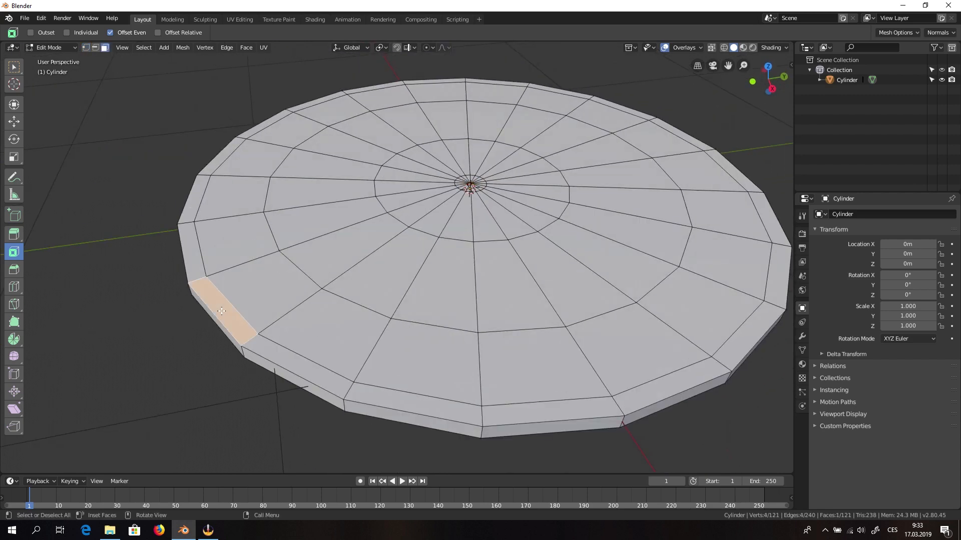
ctrl+shift+click(764, 210)
ctrl+shift+click(202, 205)
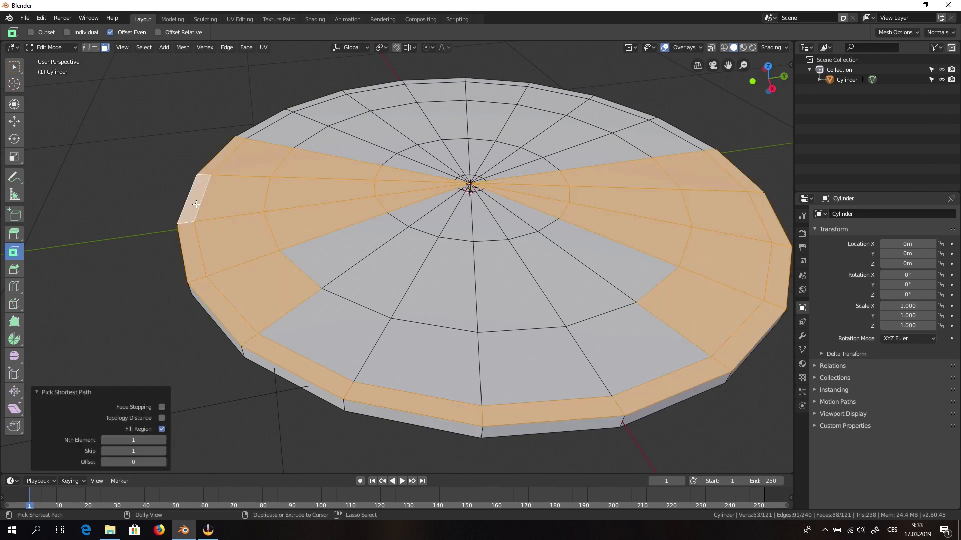
key(ctrl+z)
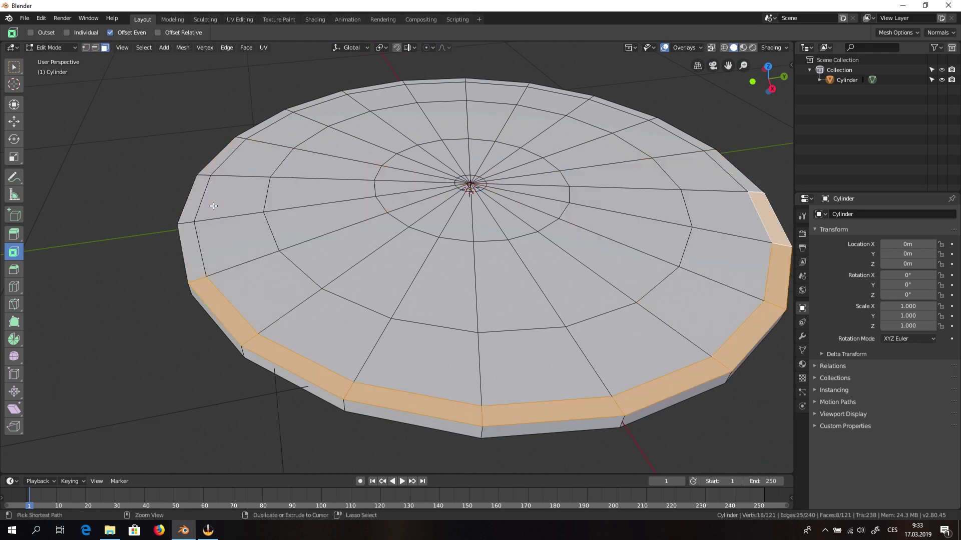
ctrl+shift+click(450, 81)
ctrl+shift+click(194, 258)
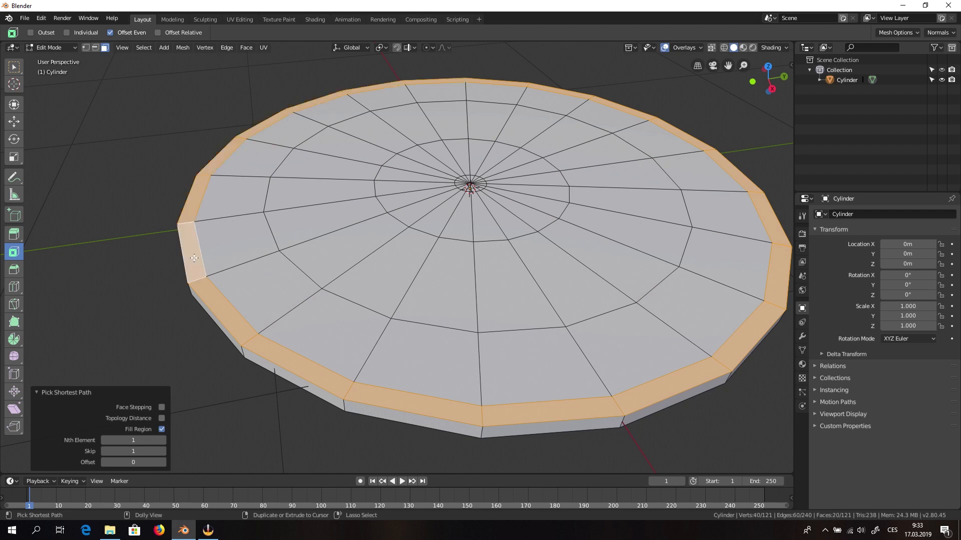
- Extrude the selected ring of rim faces upward by about 0.025 m
click(14, 234)
drag(474, 131, 472, 124)
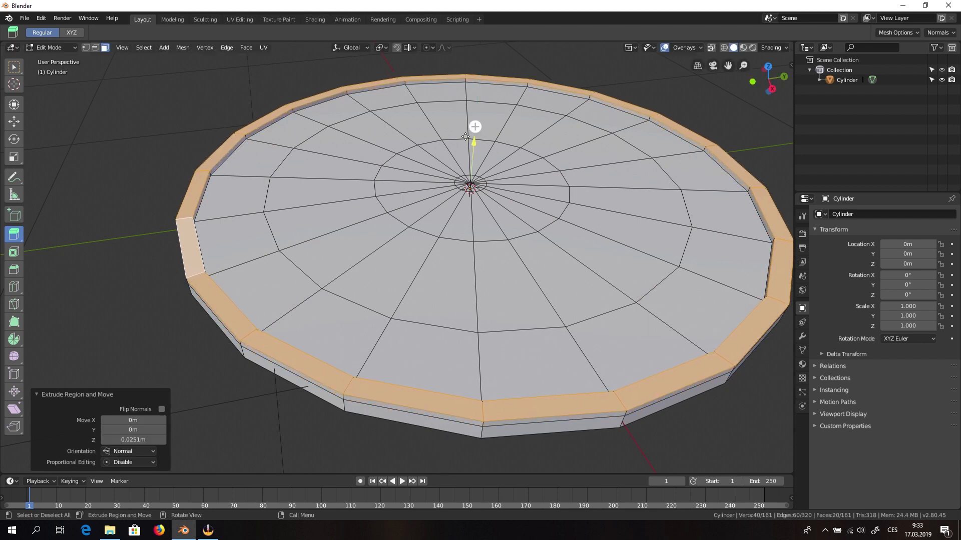
middle_drag(393, 213, 311, 242)
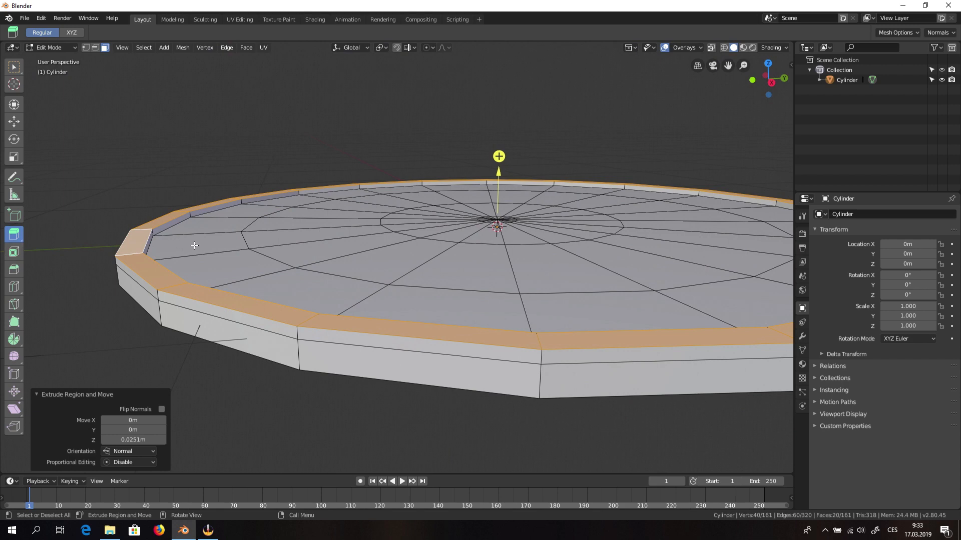
- Select the complete outer top edge loop of the raised rim in edge mode
key(2)
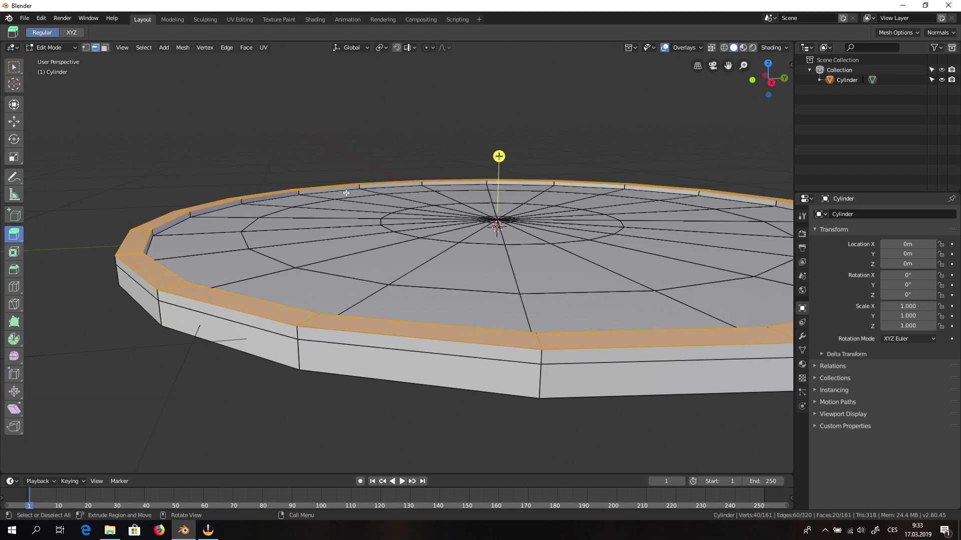
click(178, 276)
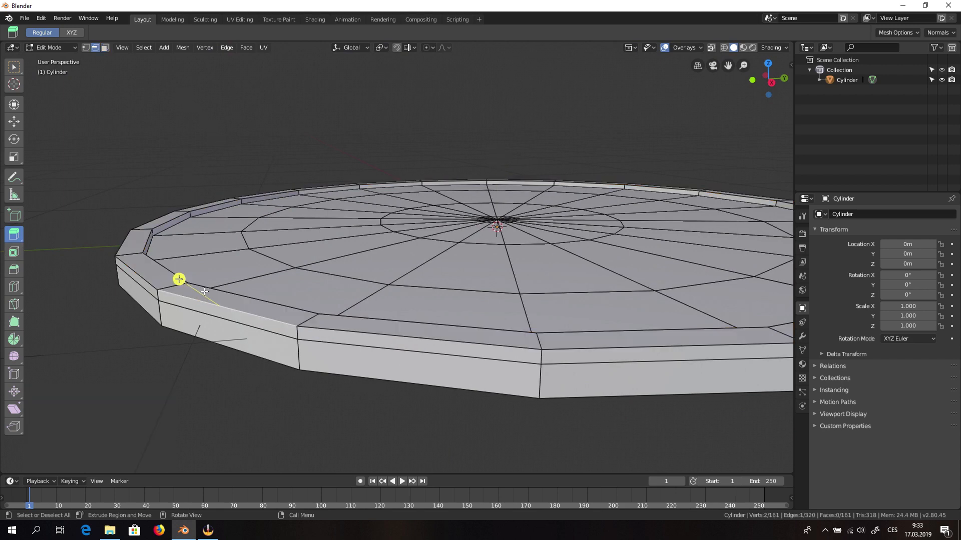
middle_drag(178, 277, 272, 281)
ctrl+click(429, 257)
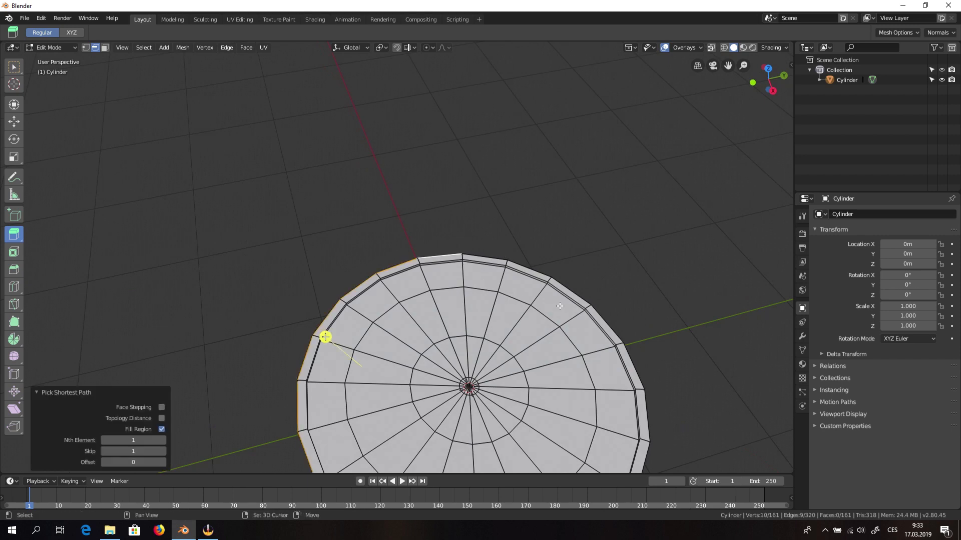
middle_drag(428, 256, 438, 285)
ctrl+click(378, 397)
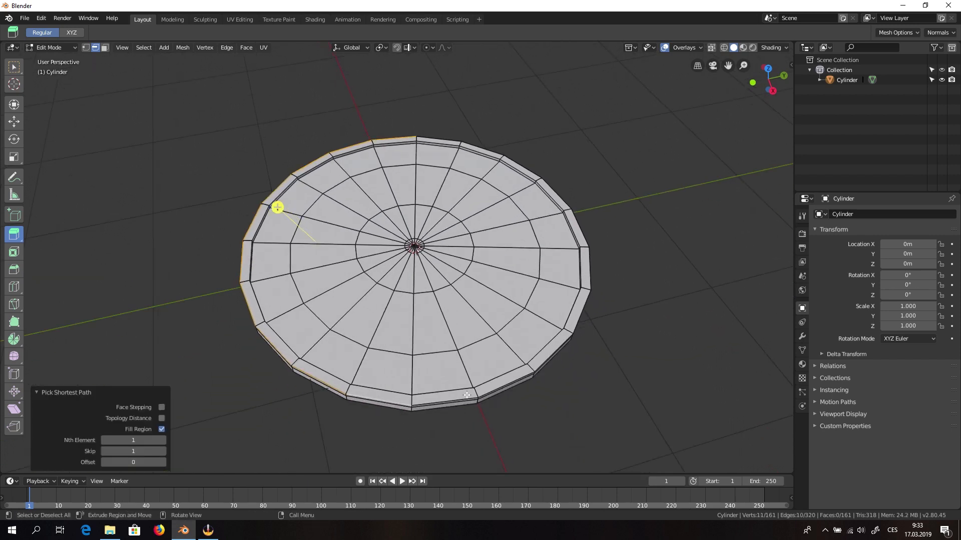
ctrl+click(445, 400)
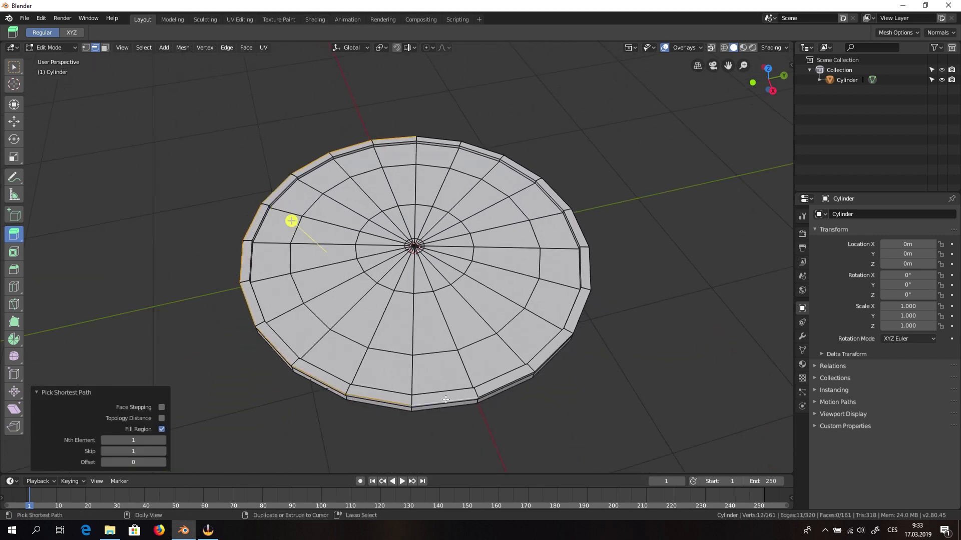
ctrl+click(440, 139)
ctrl+click(549, 196)
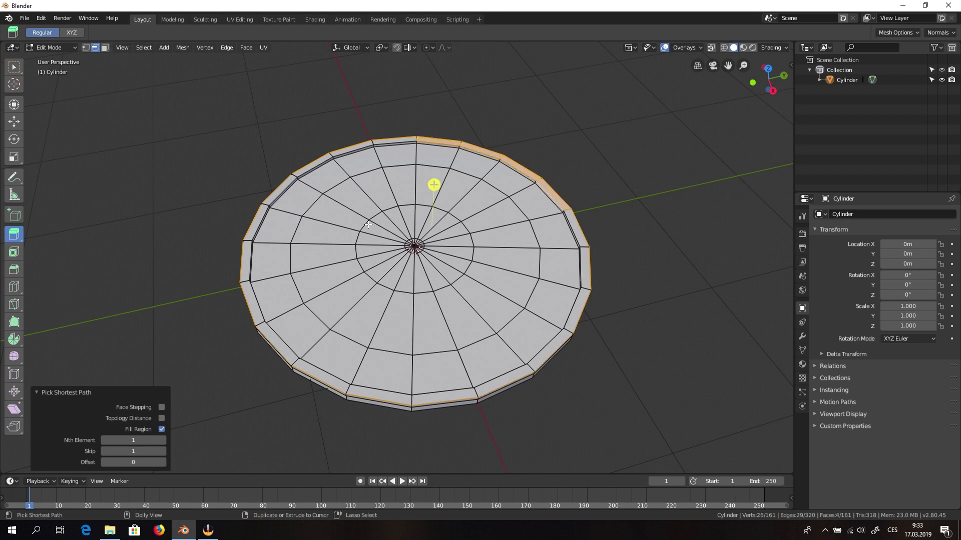
key(ctrl+z)
ctrl+click(256, 228)
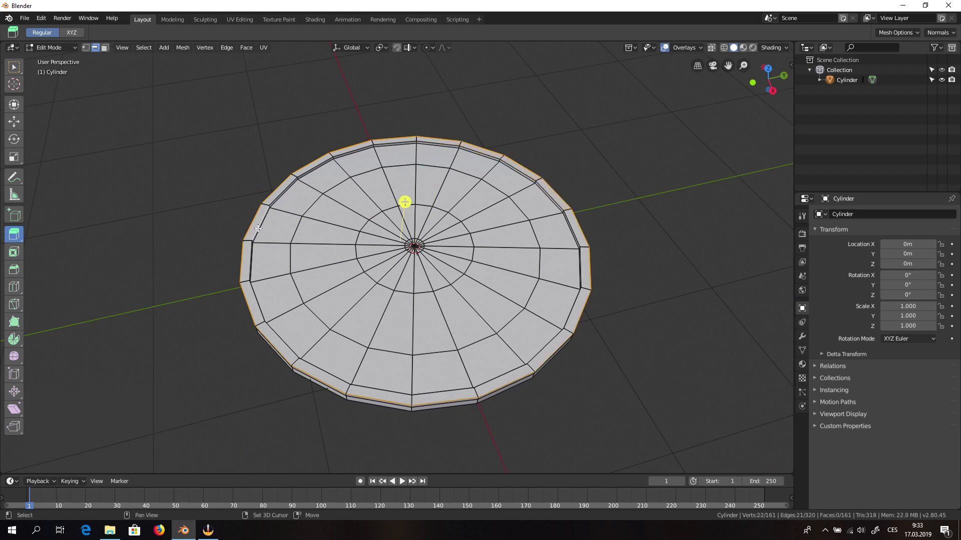
- Add the complete inner top edge loop of the raised rim to the selection
ctrl+shift+click(408, 143)
key(ctrl+z)
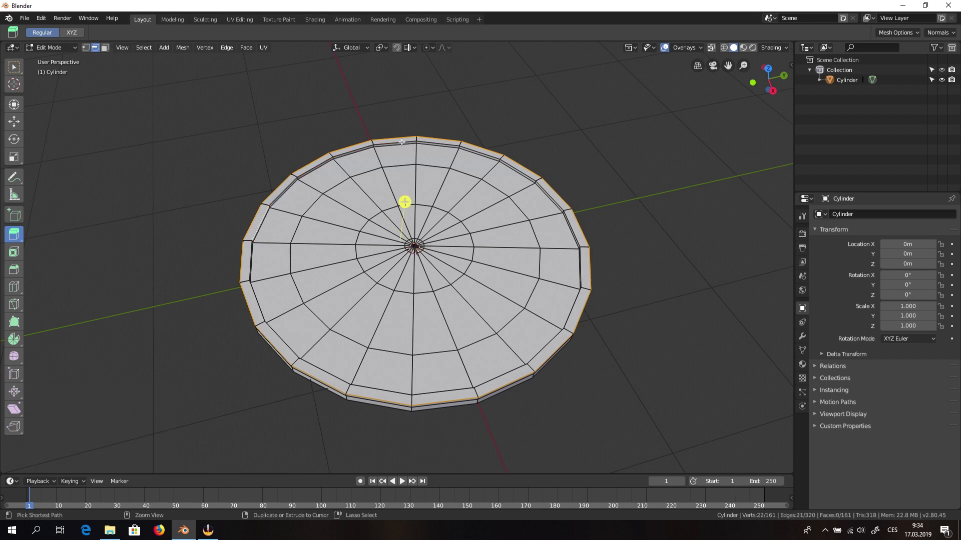
ctrl+shift+click(395, 143)
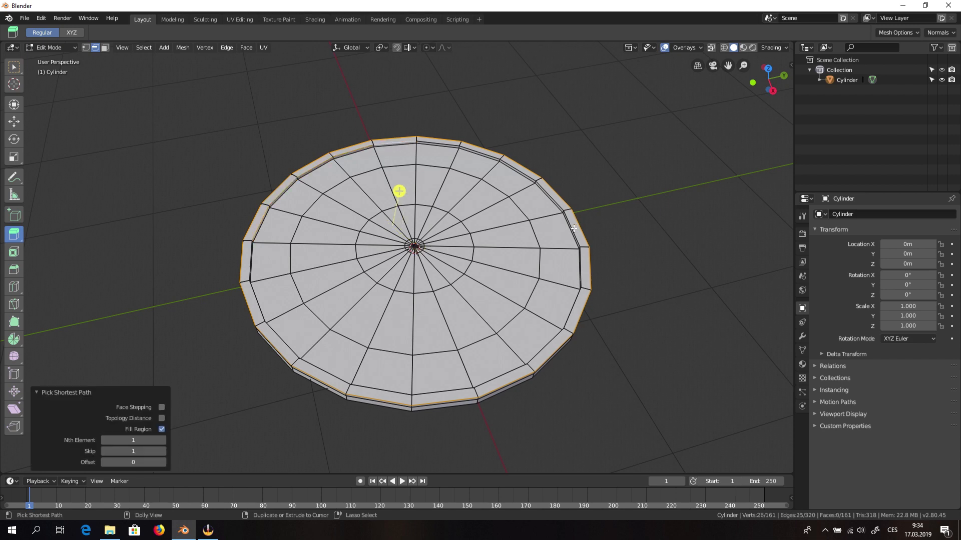
ctrl+shift+click(574, 228)
ctrl+shift+click(377, 388)
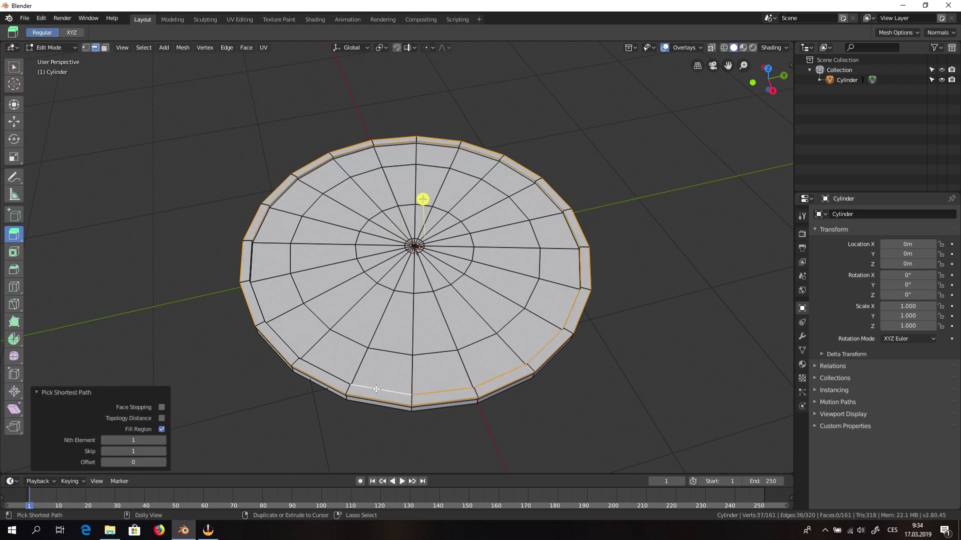
ctrl+shift+click(254, 230)
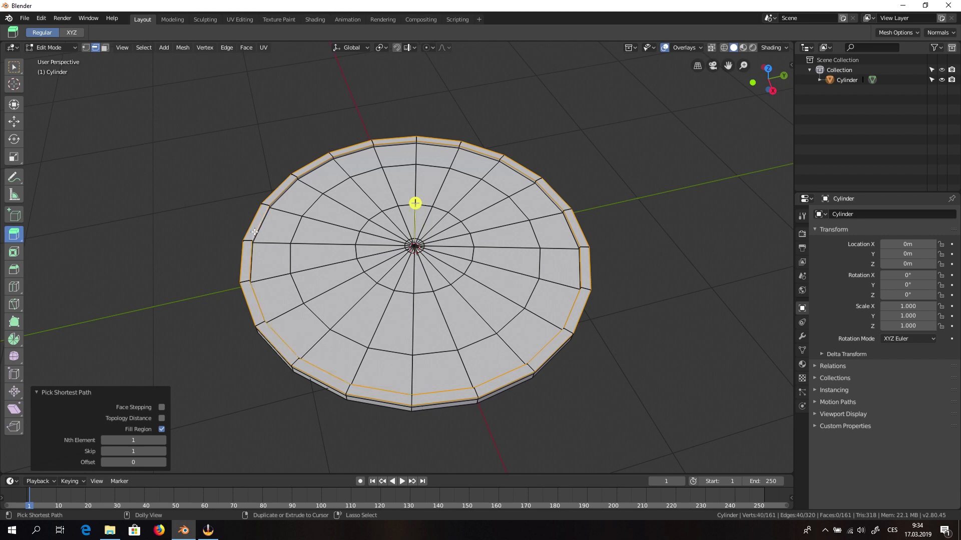
scroll(331, 327, up, 3)
scroll(316, 314, down, 3)
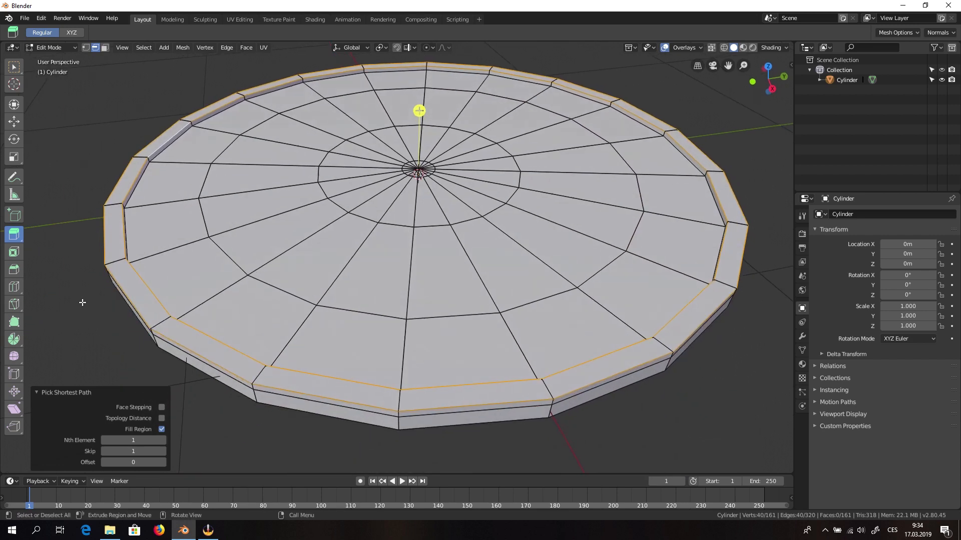
- Bevel the selected outer and inner rim edge loops slightly, using one segment
click(14, 268)
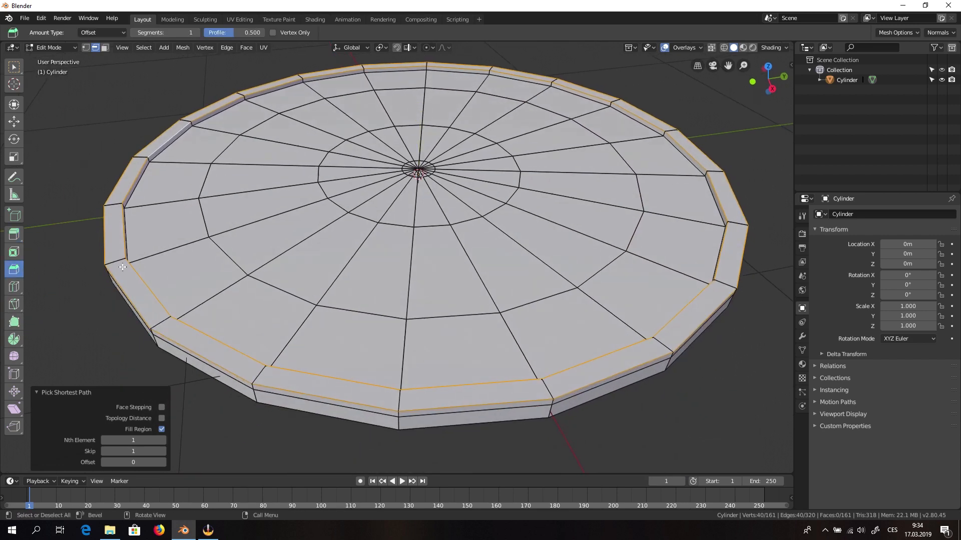
mouse_move(125, 222)
mouse_down()
mouse_move(102, 226)
mouse_move(116, 226)
mouse_up()
middle_drag(116, 226, 78, 232)
click(208, 201)
shift+middle_drag(225, 205, 251, 307)
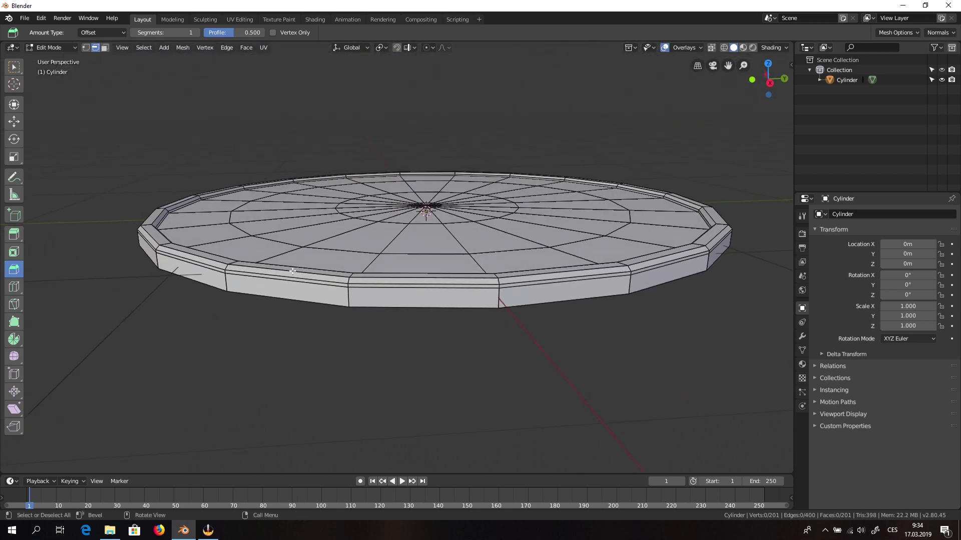
middle_drag(367, 203, 371, 212)
key(Tab)
key(Tab)
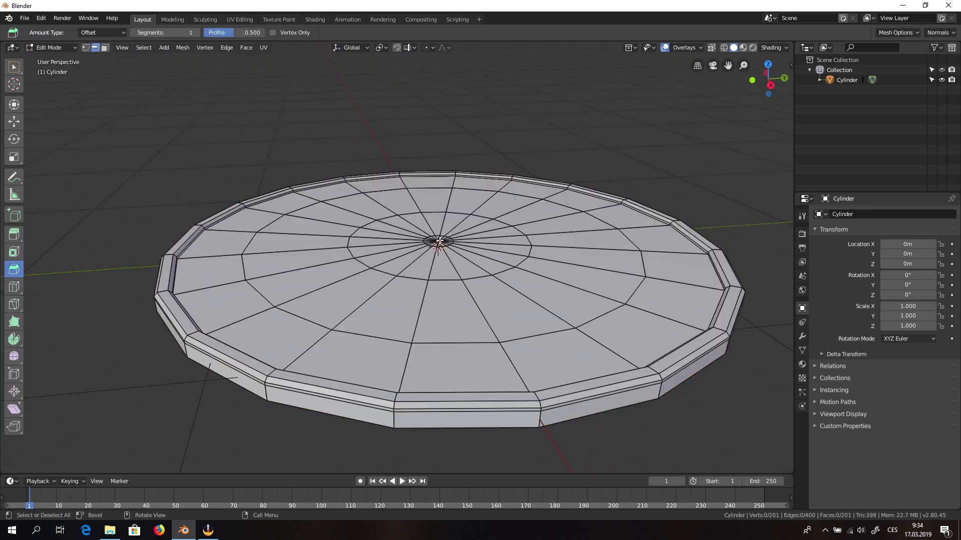
- Select the vertex at the centre of the disc's top in vertex mode and activate the Transform tool
middle_drag(526, 209, 503, 275)
key(1)
click(454, 292)
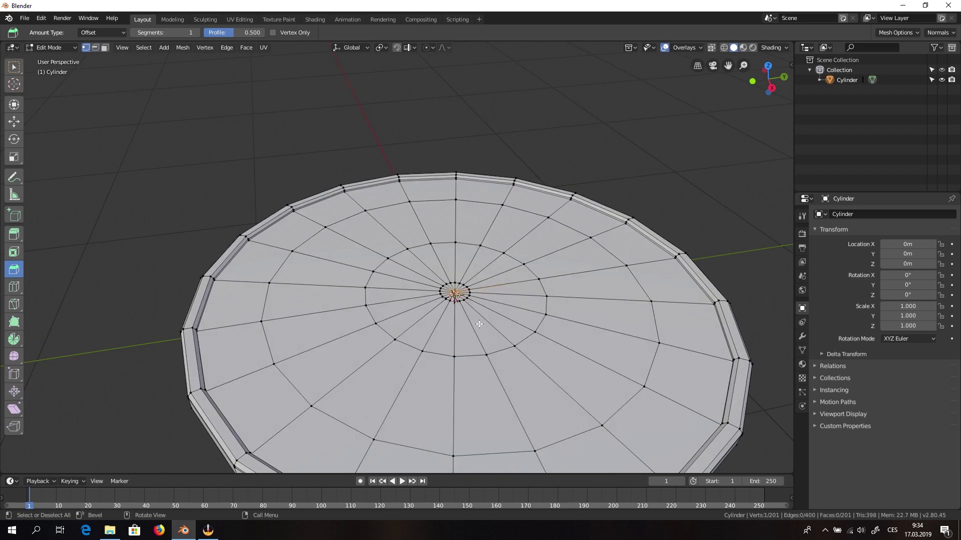
middle_drag(454, 292, 394, 190)
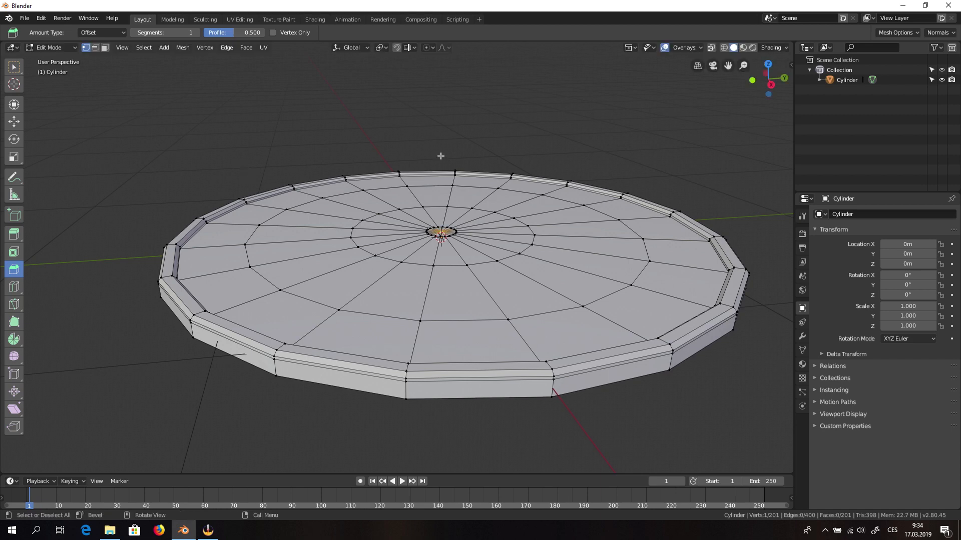
key(shift+space)
click(523, 52)
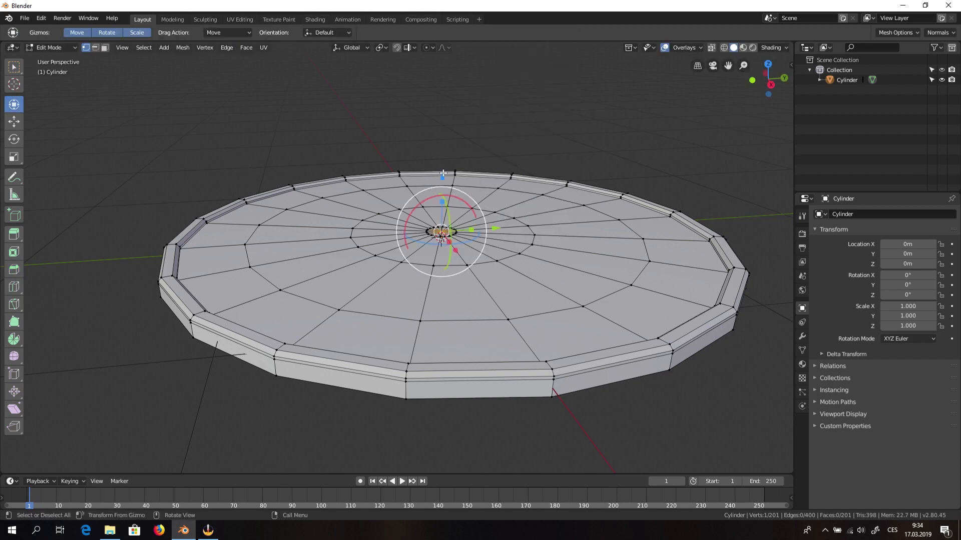
- Raise the centre vertex about 0.147 m along Z using proportional editing with Sphere falloff
click(425, 48)
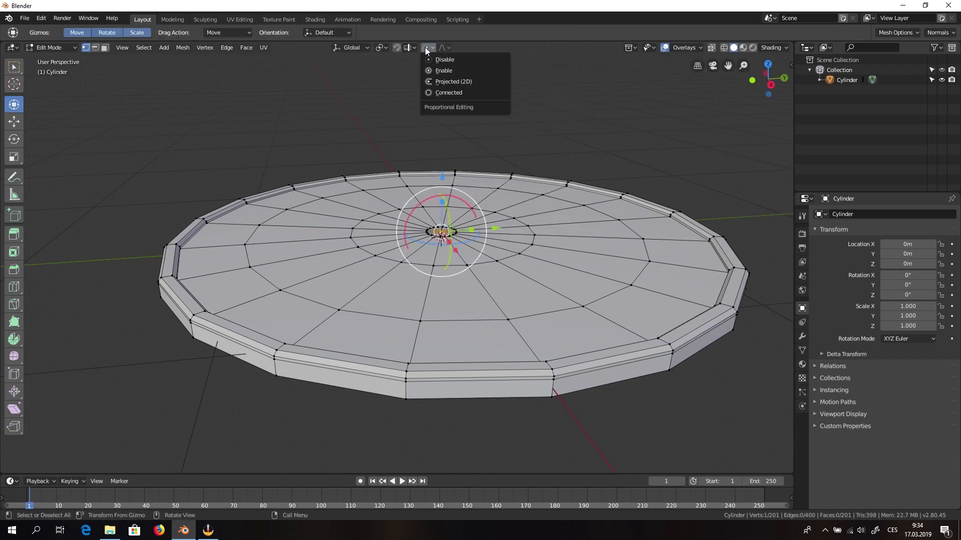
click(451, 70)
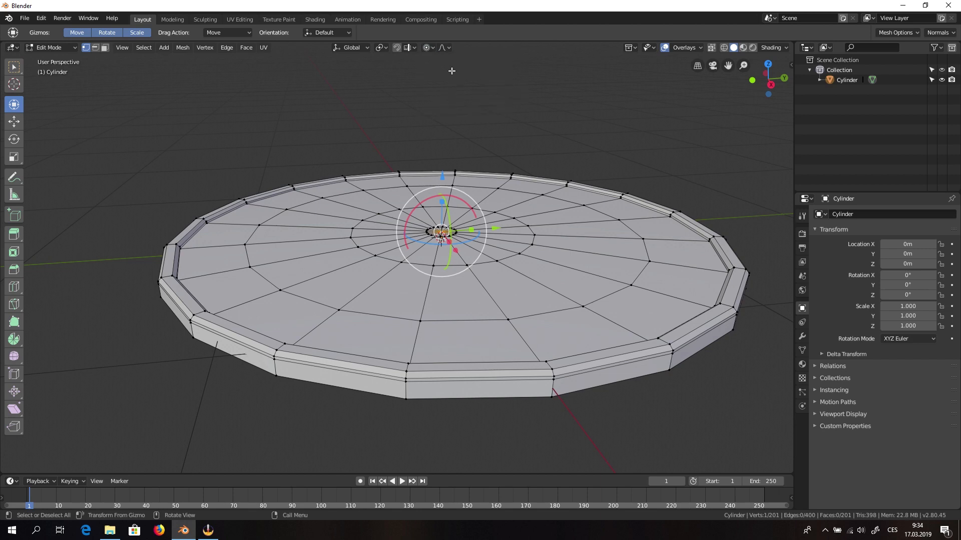
click(441, 48)
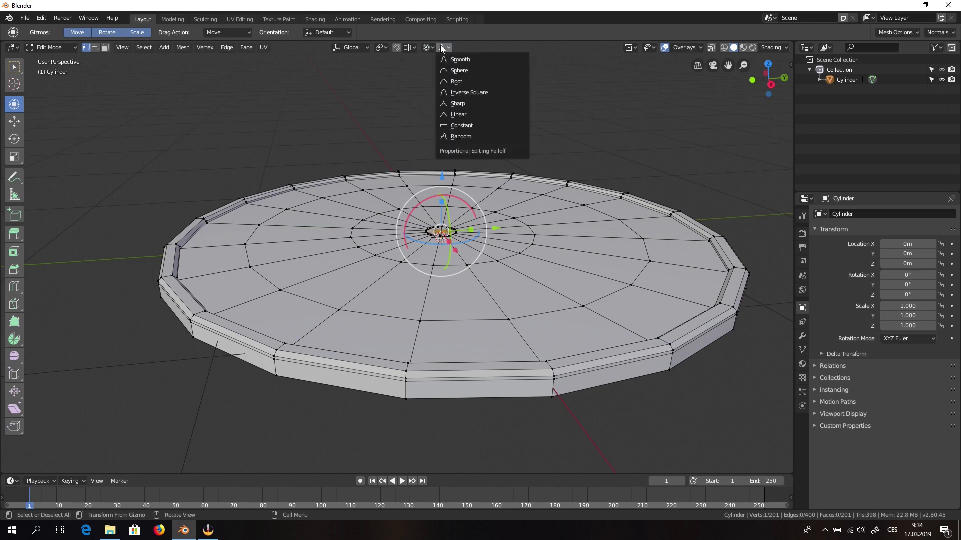
click(481, 70)
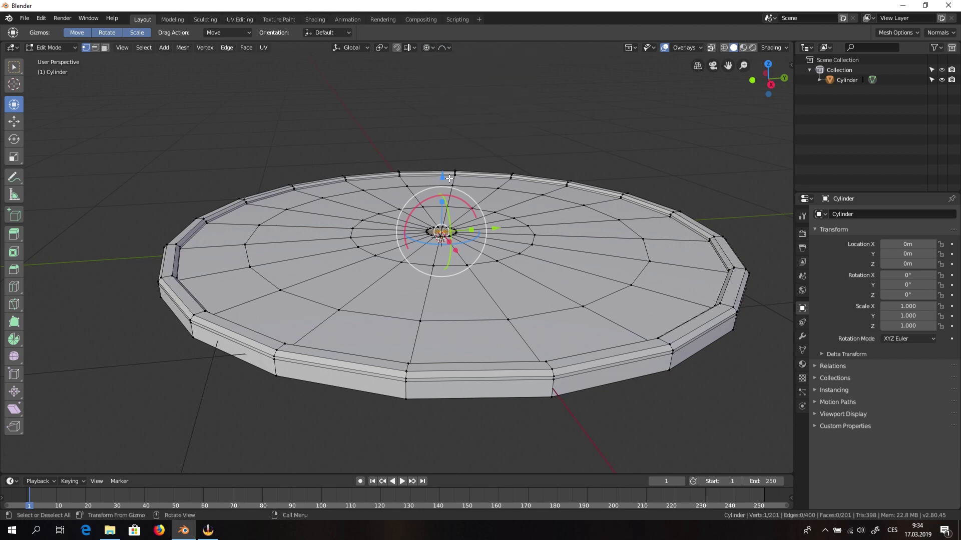
drag(441, 178, 440, 150)
middle_drag(450, 203, 435, 169)
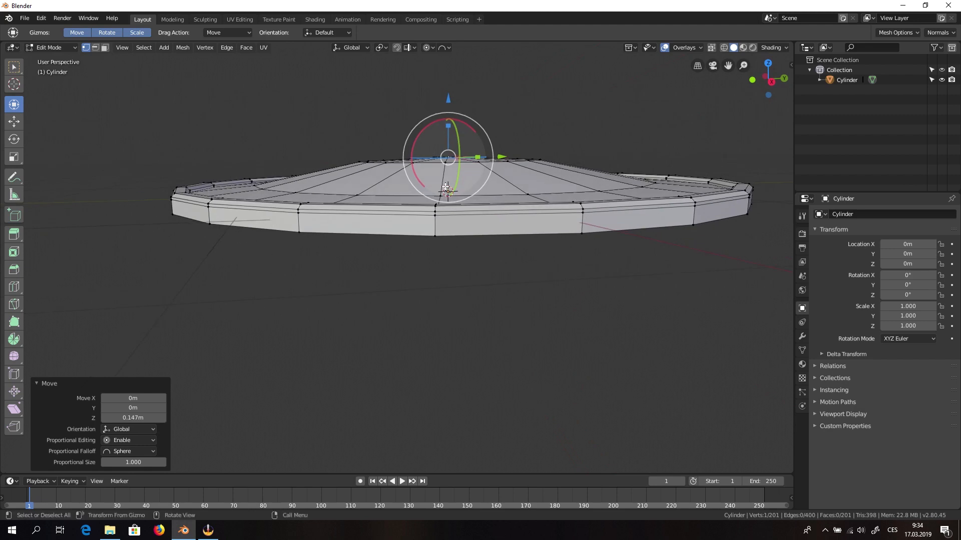
- Select an edge of the domed surface's outermost ring inside the rim and disable proportional editing
middle_drag(320, 186, 321, 202)
key(2)
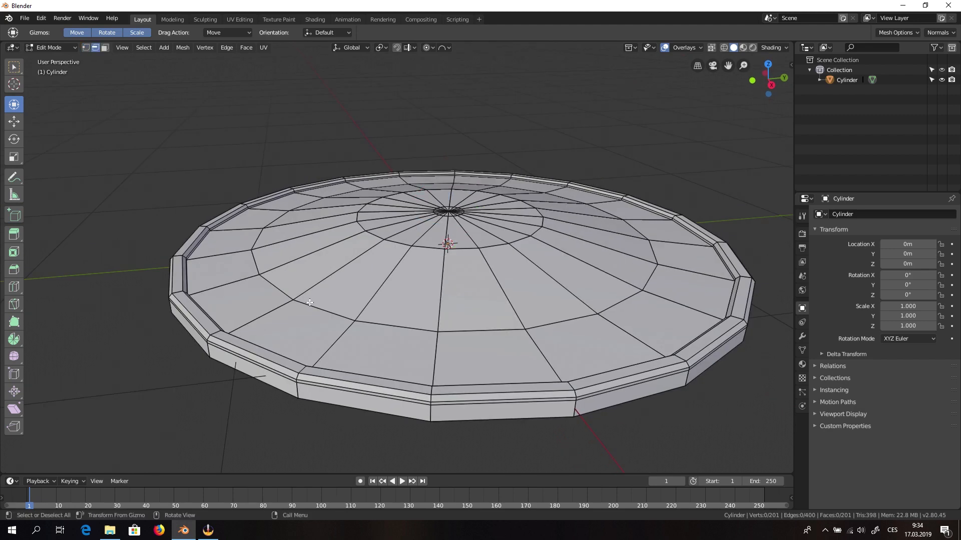
click(324, 314)
middle_drag(325, 314, 424, 164)
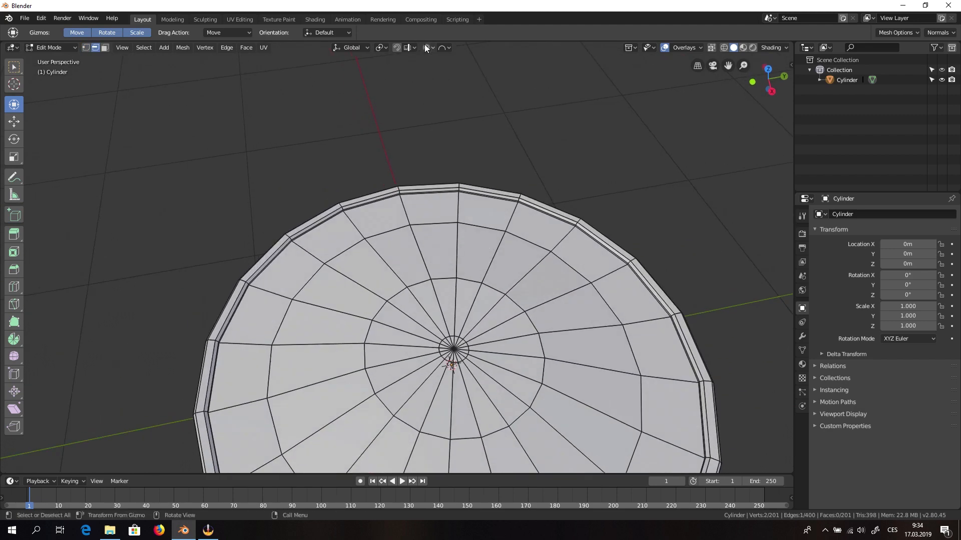
click(427, 47)
click(434, 59)
ctrl+shift+click(485, 231)
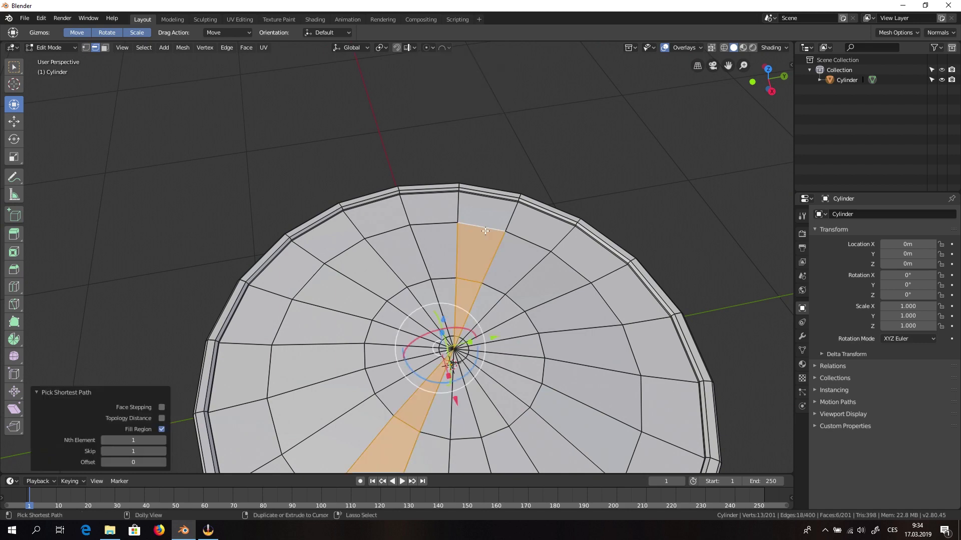
click(596, 268)
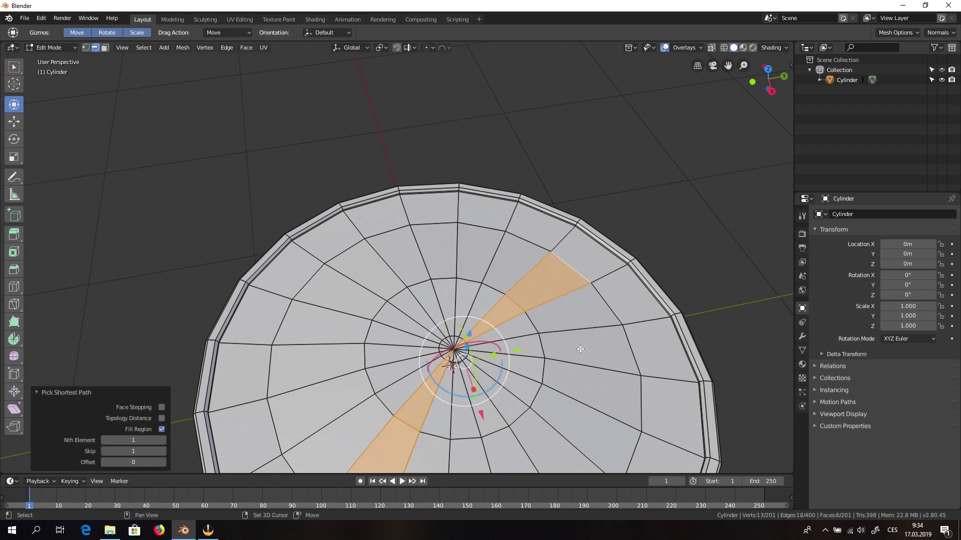
shift+middle_drag(579, 350, 532, 201)
- Select the complete edge loop of the dome's outermost ring inside the rim and raise it slightly along Z
click(350, 379)
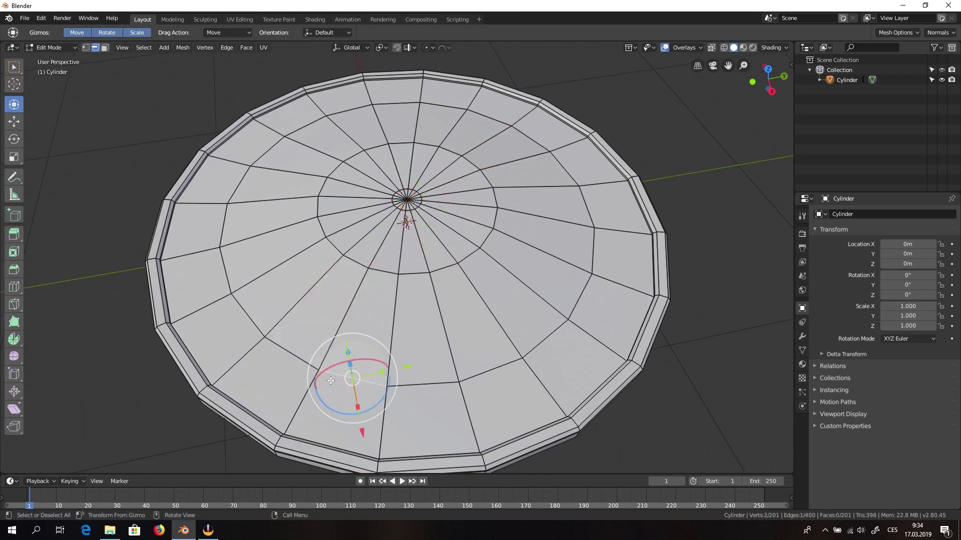
ctrl+click(269, 144)
key(ctrl+z)
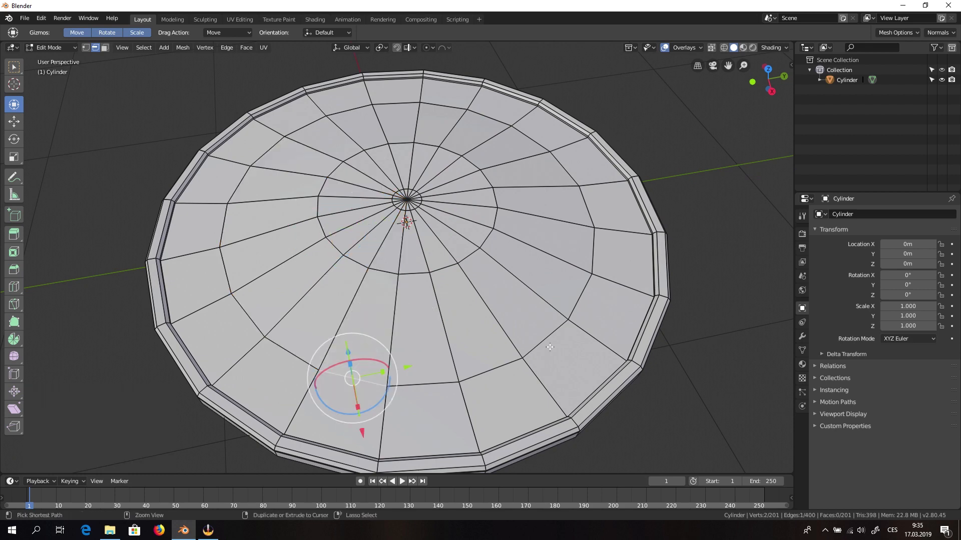
ctrl+click(595, 253)
ctrl+click(520, 133)
ctrl+click(223, 225)
ctrl+click(291, 354)
middle_drag(301, 345, 289, 295)
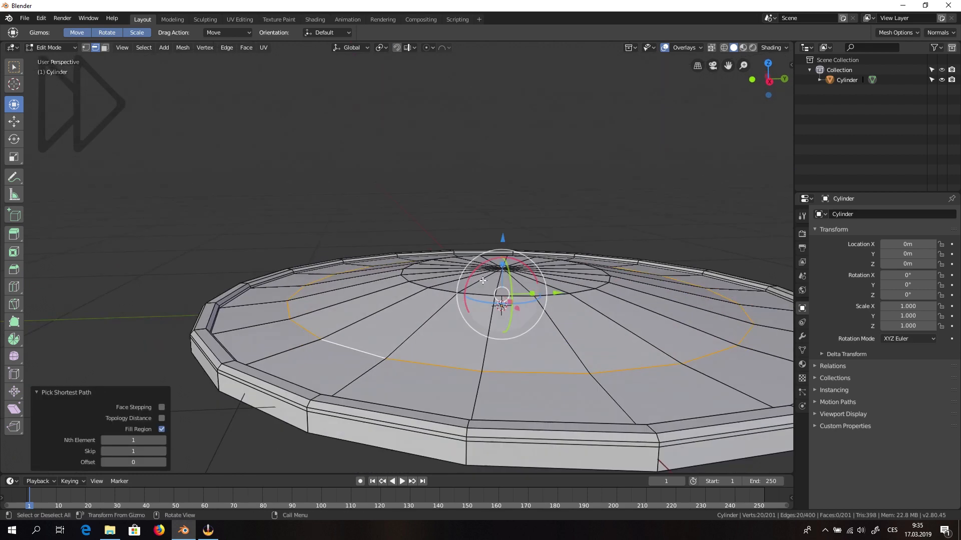
drag(502, 238, 503, 230)
middle_drag(497, 248, 506, 290)
- Select the complete edge loop of the dome's middle ring and raise it slightly along Z
click(565, 434)
ctrl+click(584, 318)
key(ctrl+z)
ctrl+click(576, 315)
ctrl+click(434, 319)
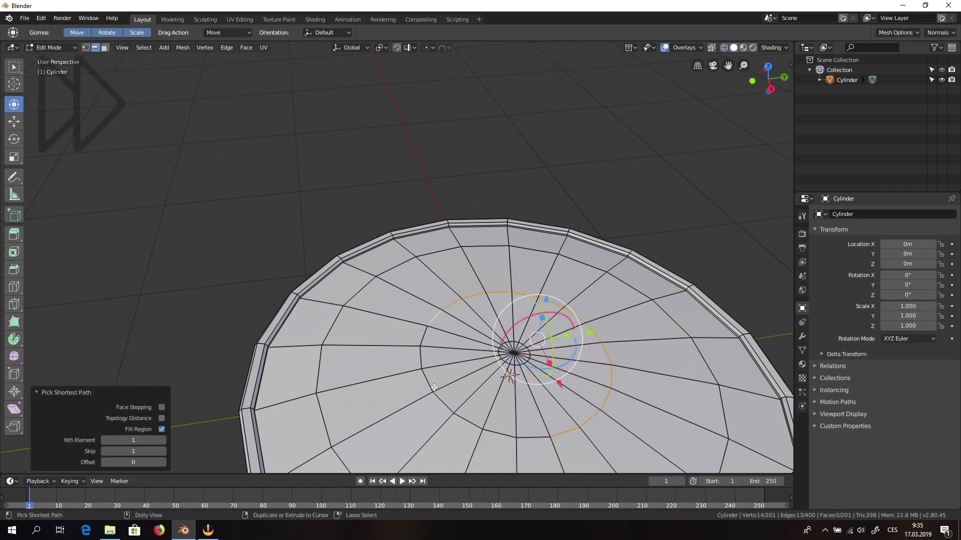
ctrl+click(427, 381)
ctrl+click(532, 437)
middle_drag(530, 400, 523, 320)
drag(523, 198, 523, 189)
middle_drag(523, 200, 529, 280)
- Raise the centre of the dome slightly along Z in vertex mode with the Transform tool
click(85, 47)
middle_drag(520, 240, 520, 320)
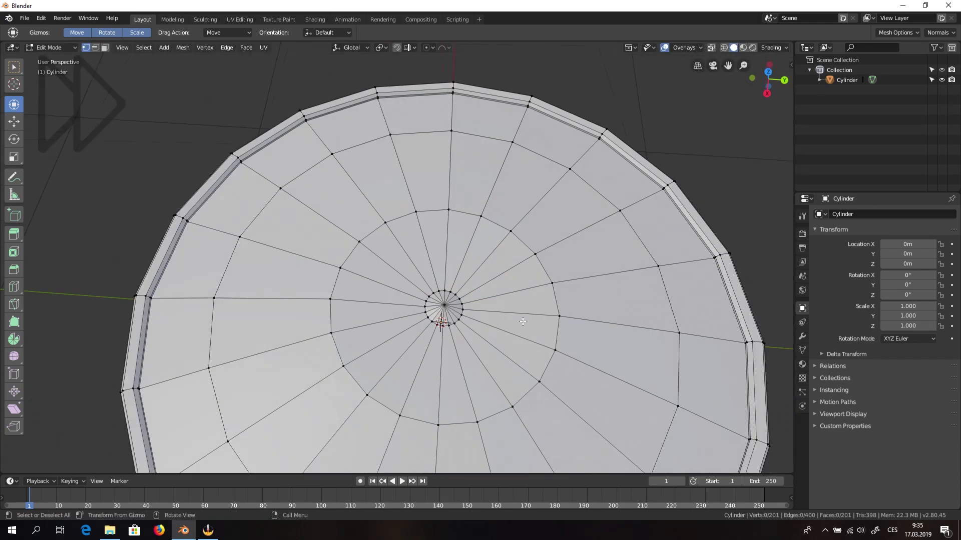
click(14, 67)
middle_drag(515, 280, 513, 210)
click(14, 105)
drag(464, 91, 463, 77)
- Examine the domed shape in Object Mode and return to Edit Mode facing the disc's flat underside
scroll(598, 154, up, 5)
key(Tab)
scroll(501, 201, down, 10)
middle_drag(415, 240, 452, 140)
key(Tab)
click(392, 150)
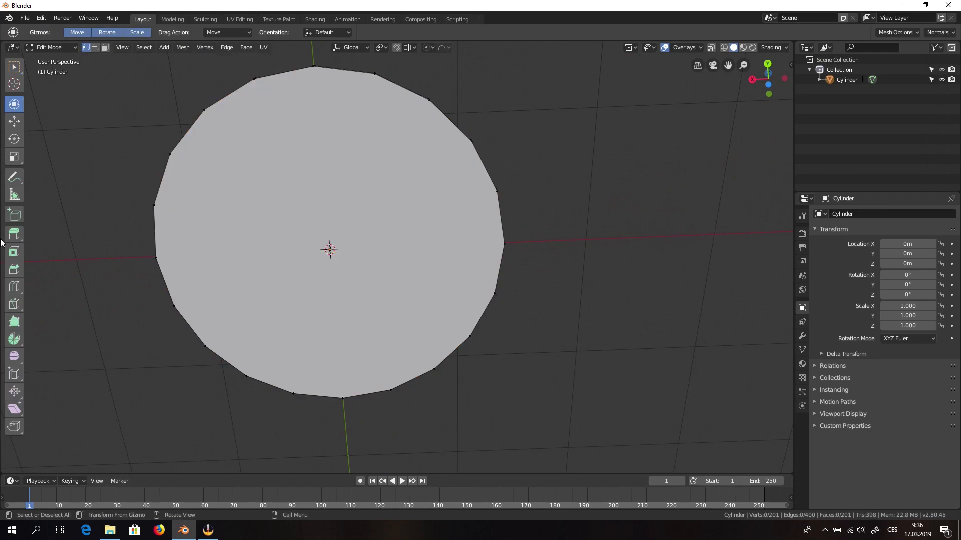
- Inset the disc's flat underside face twice, the second time by about 0.061 m
shift+middle_drag(208, 237, 321, 255)
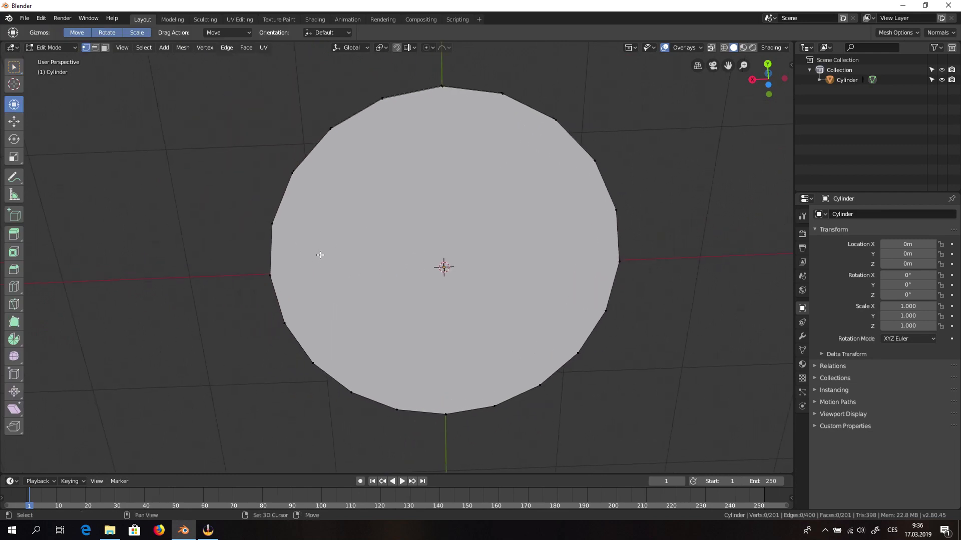
click(15, 270)
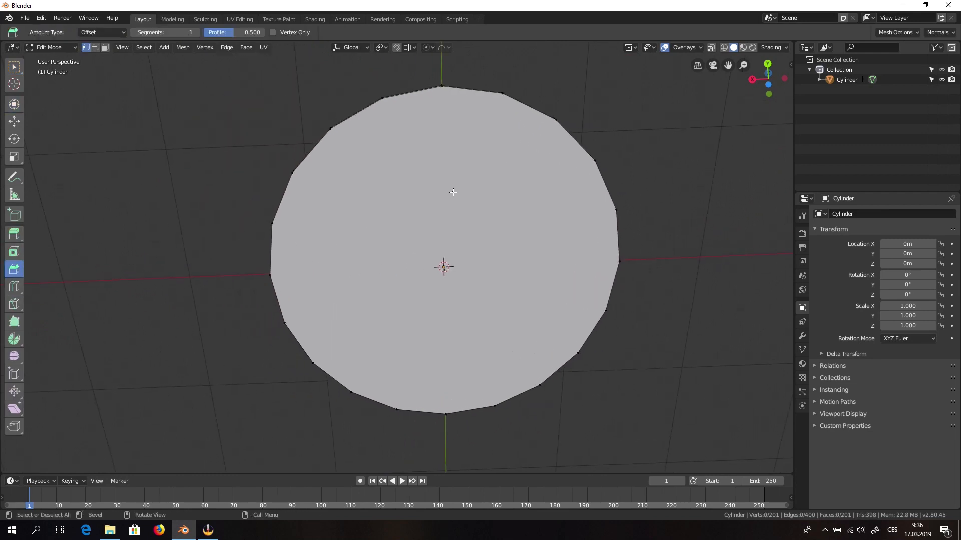
key(3)
click(429, 191)
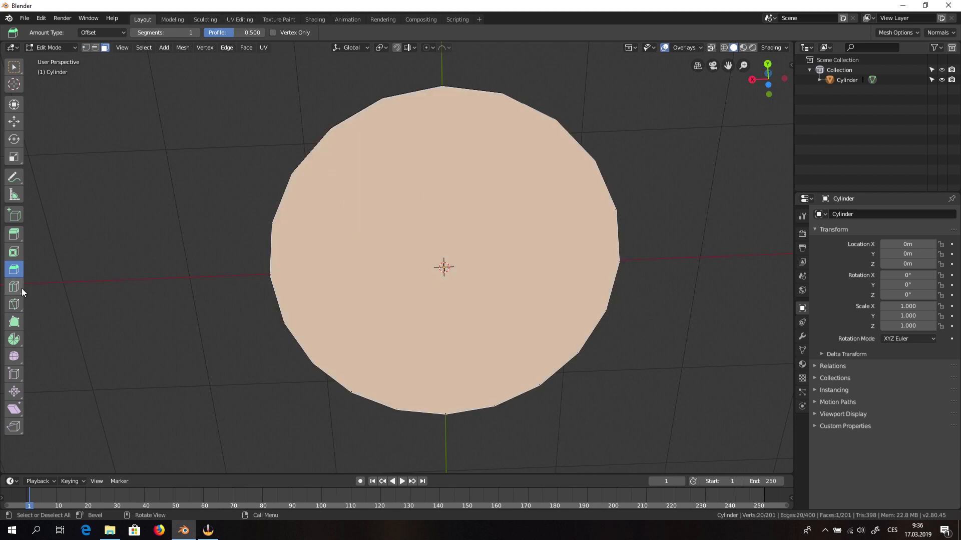
click(14, 252)
drag(510, 180, 495, 185)
mouse_move(495, 185)
middle_down()
mouse_move(508, 158)
mouse_move(506, 170)
middle_up()
drag(500, 210, 497, 220)
middle_drag(497, 220, 515, 276)
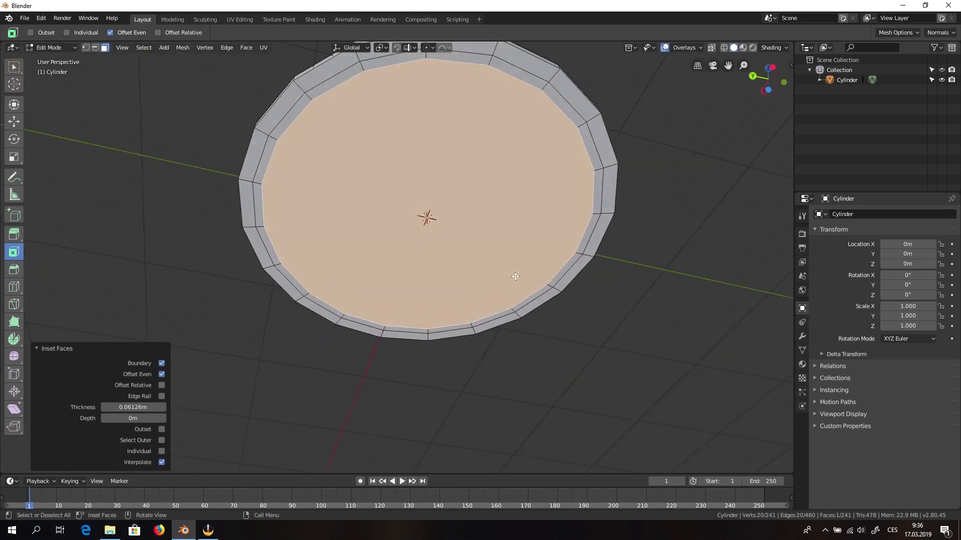
- Move the inset underside face about 0.066 m up along Z and scale it up by about 1.015
middle_drag(401, 214, 52, 310)
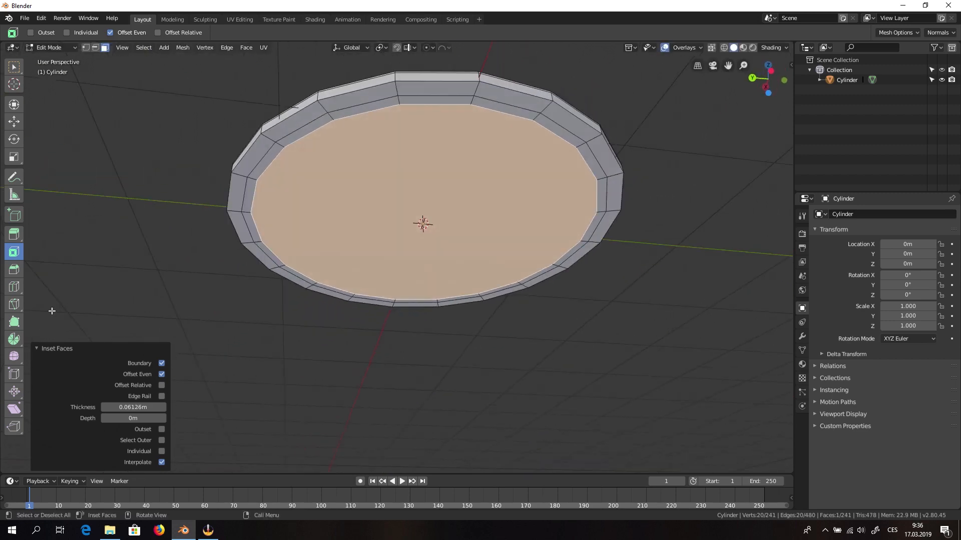
click(14, 121)
drag(421, 198, 417, 193)
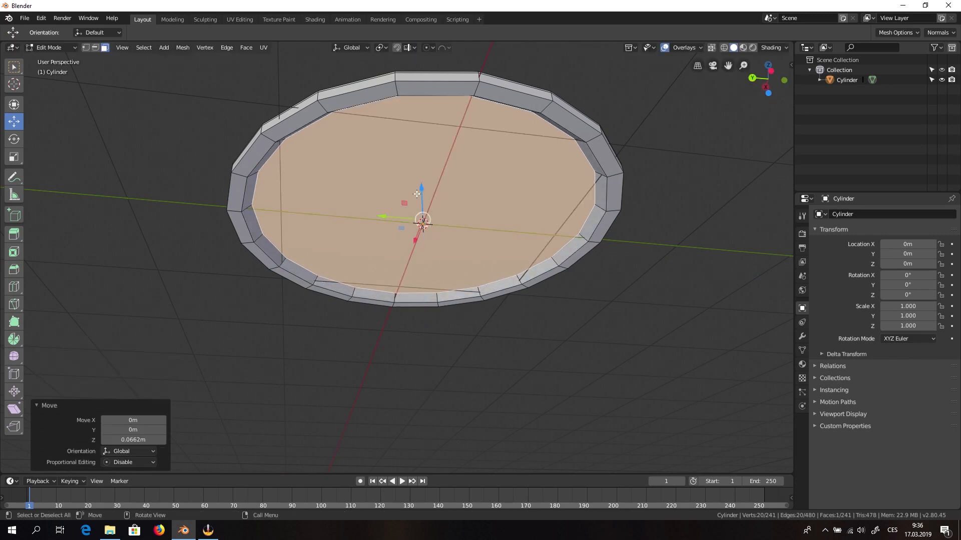
key(s)
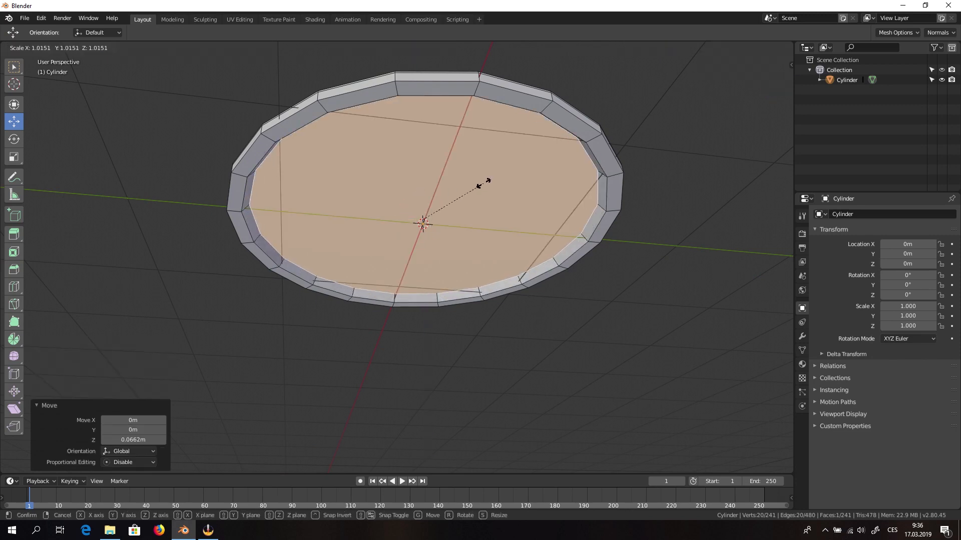
click(484, 181)
middle_drag(485, 172, 538, 227)
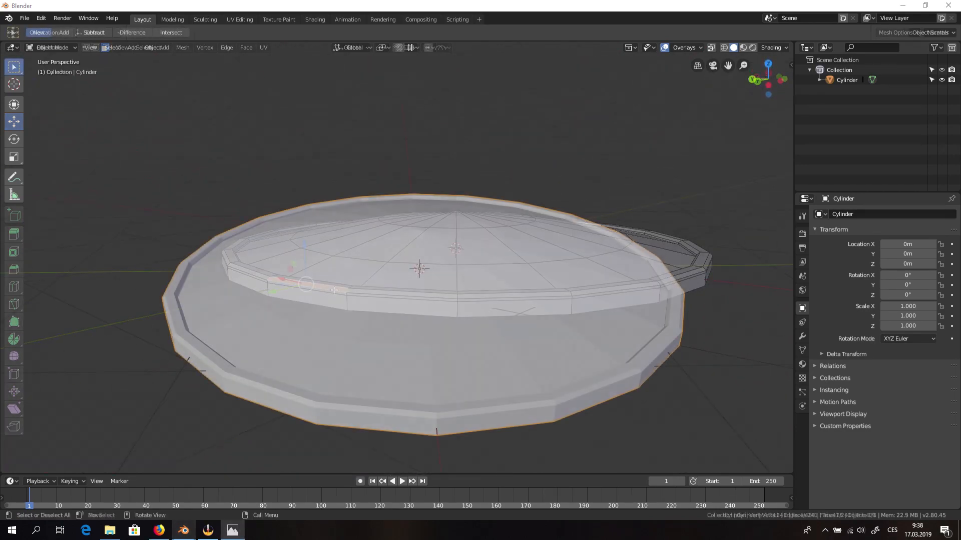
- Add a cube to the scene in Object Mode and scale it uniformly to about 0.114 in top view
drag(960, 225, 498, 57)
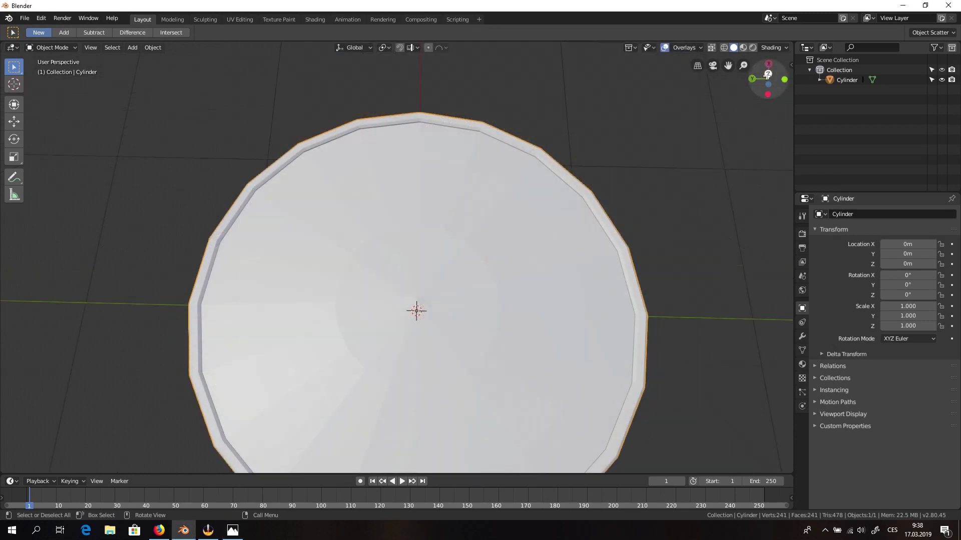
key(shift+a)
mouse_move(298, 308)
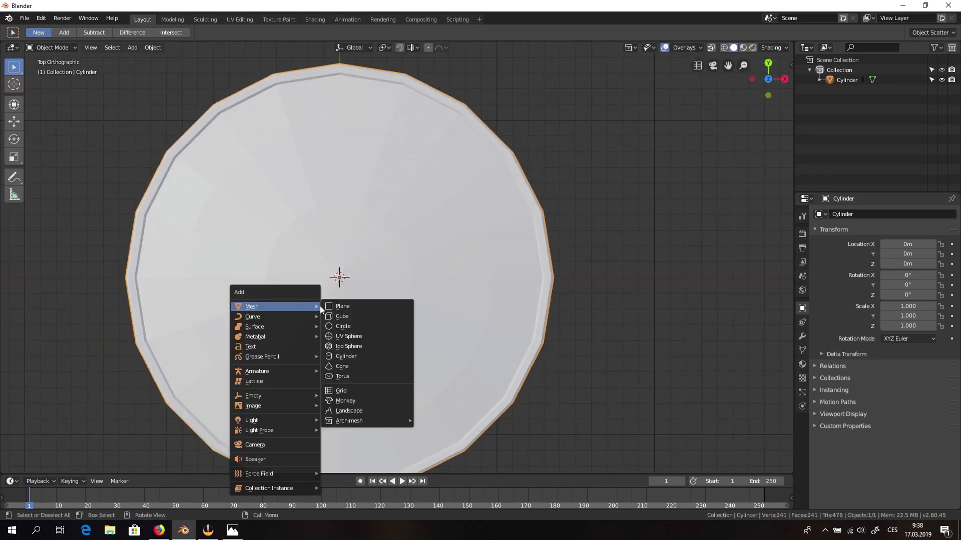
click(380, 316)
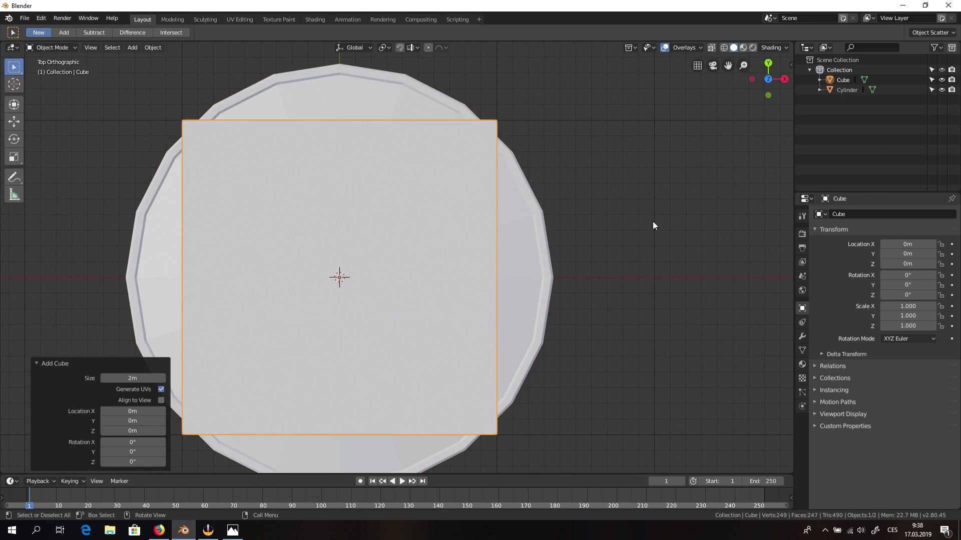
key(s)
click(366, 286)
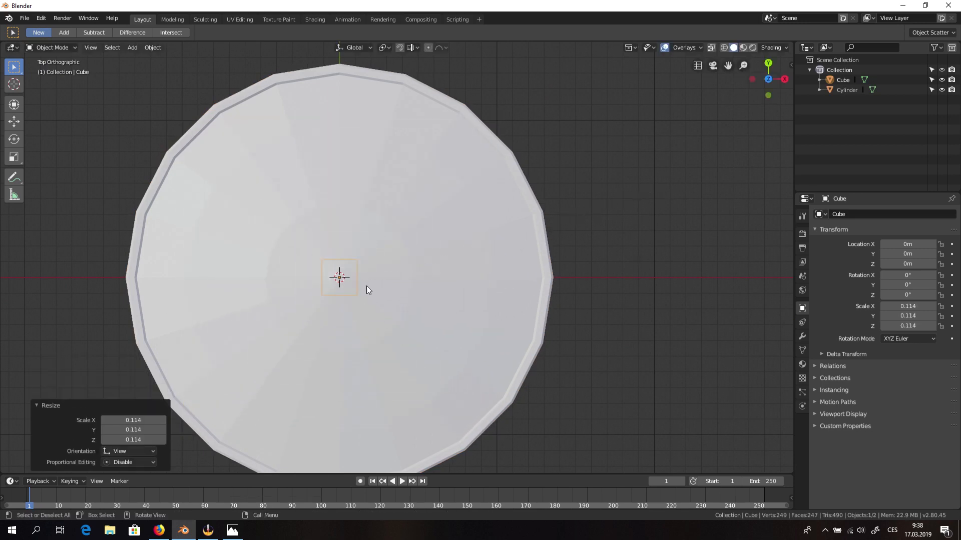
- Rotate the cube 45° about Z and move it about -0.143 m along Y
scroll(314, 304, up, 1)
click(791, 65)
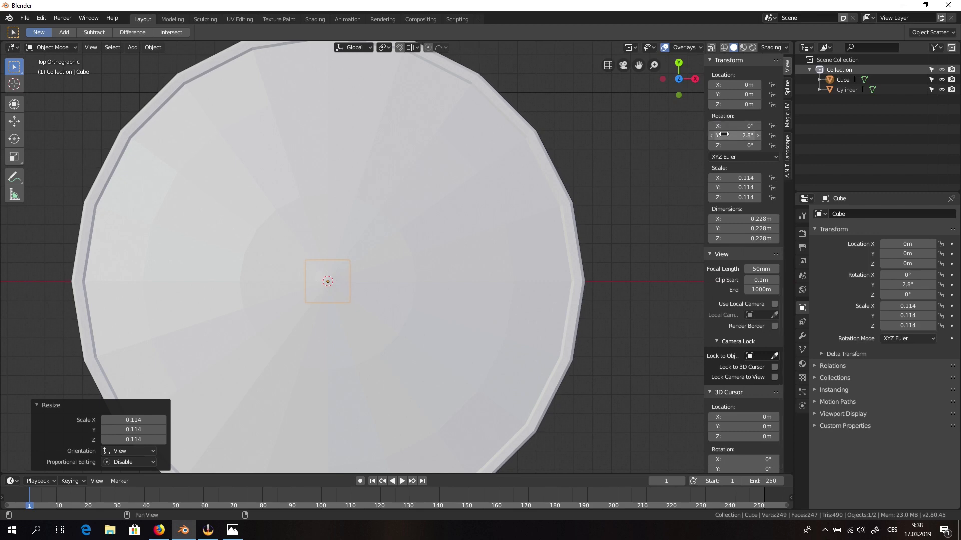
key(ctrl+z)
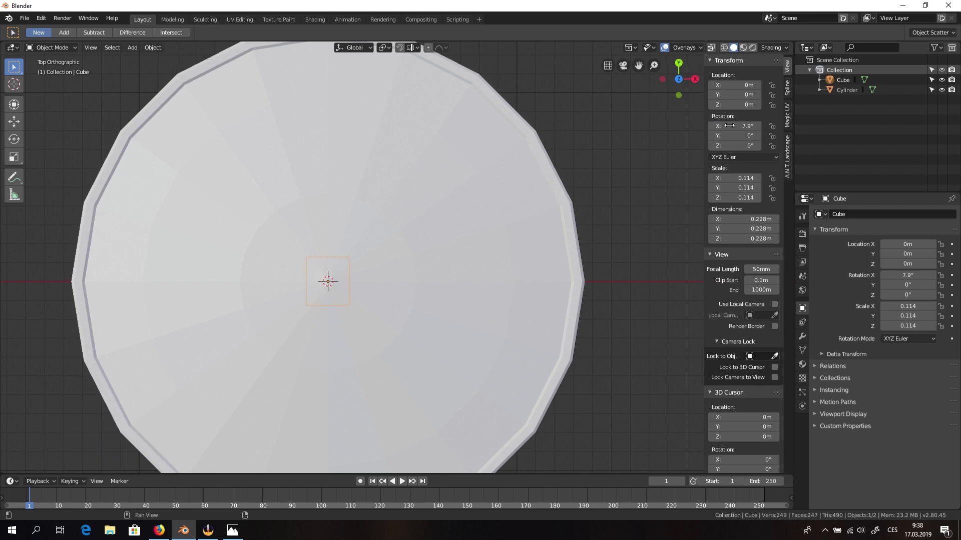
key(ctrl+z)
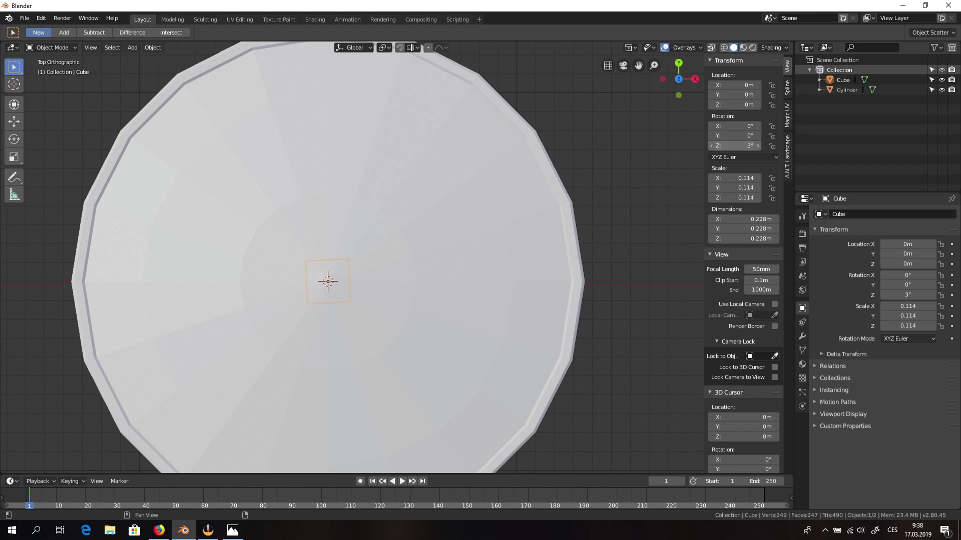
click(715, 145)
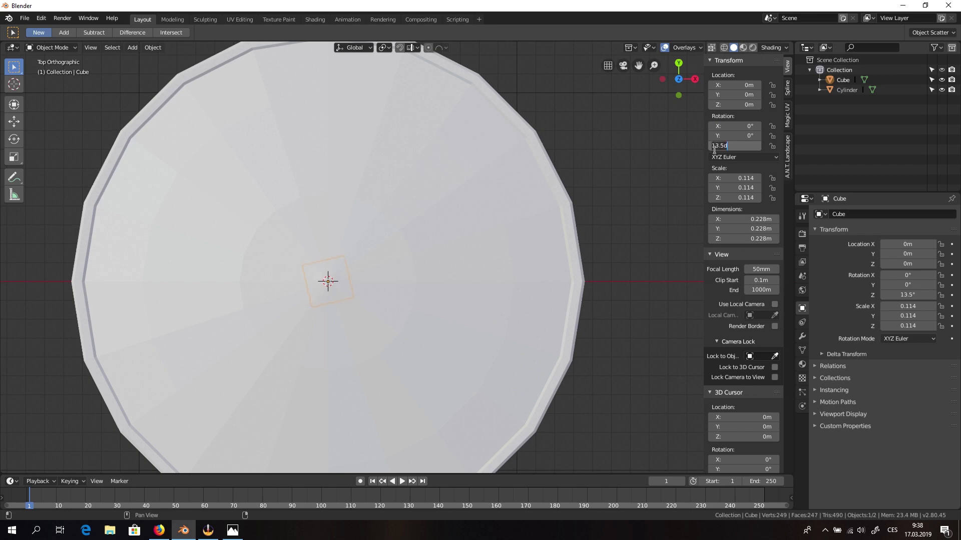
key(g)
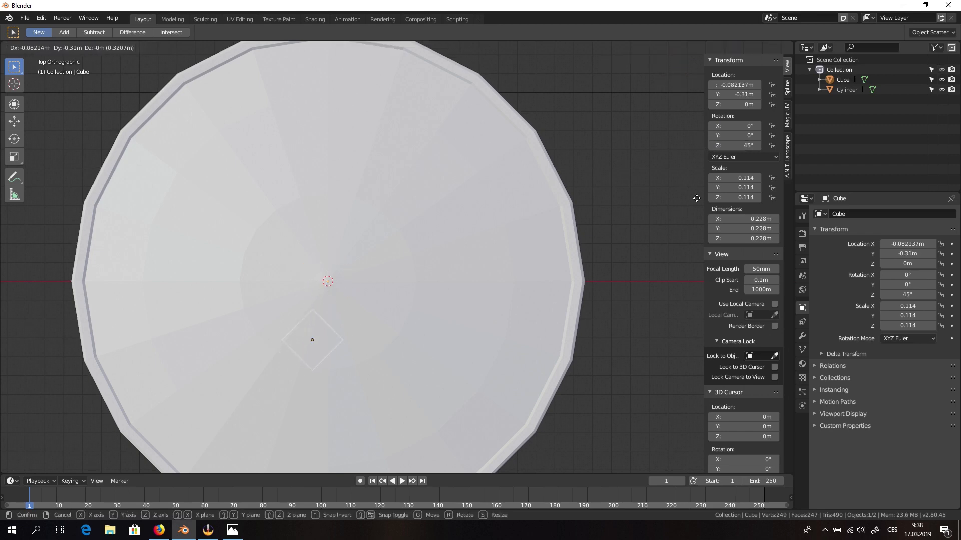
click(705, 172)
- Flatten the cube along Z to a scale of about 0.017 with the Scale tool
middle_drag(593, 212, 385, 188)
key(shift+space)
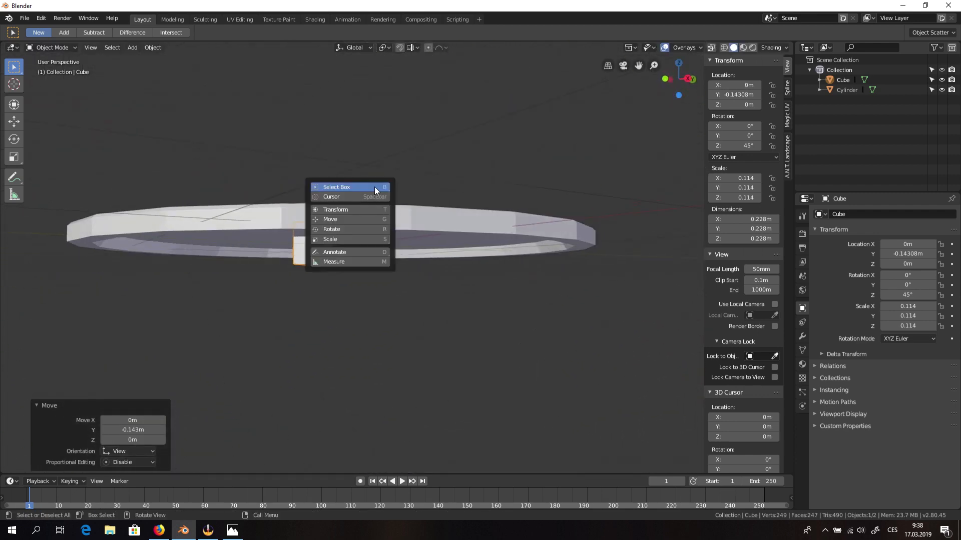
click(346, 239)
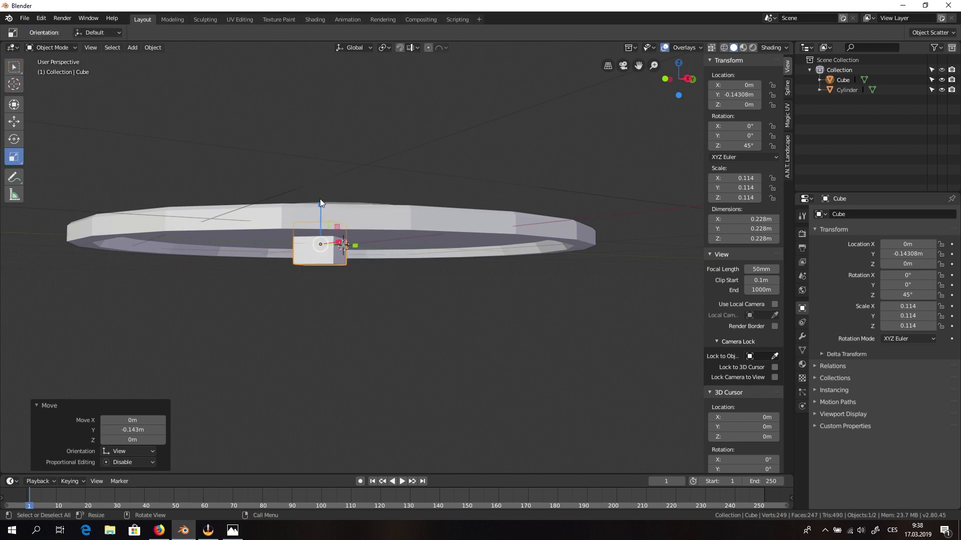
drag(320, 202, 317, 161)
- Raise the flattened cube along Z to about 0.243 m, at the top of the dome
key(shift+space)
key(g)
scroll(320, 188, up, 5)
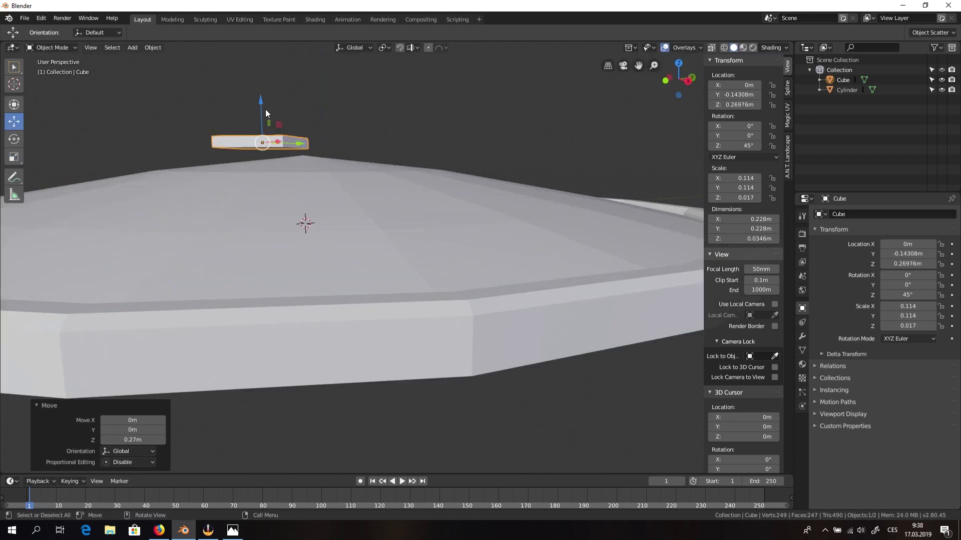
drag(262, 104, 260, 113)
- Extrude two adjacent side faces of the flattened cube individually by about -9.73 m in Edit Mode, forming two long arms
middle_drag(383, 123, 225, 272)
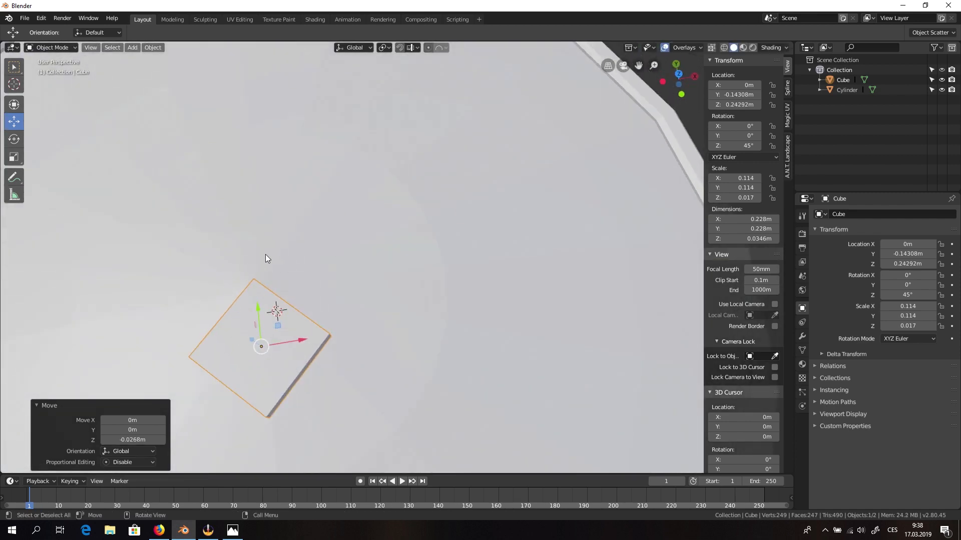
scroll(300, 280, down, 6)
middle_drag(338, 301, 349, 263)
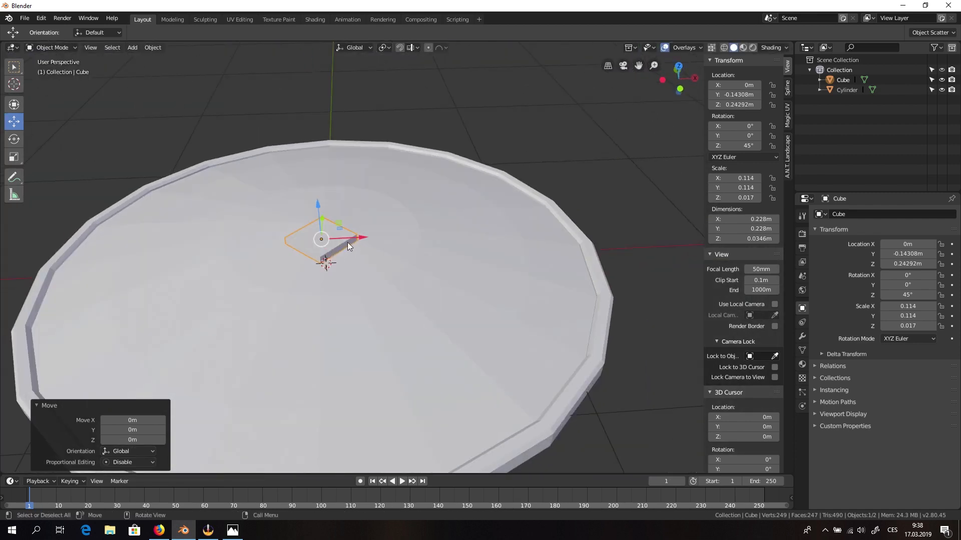
key(Tab)
click(347, 245)
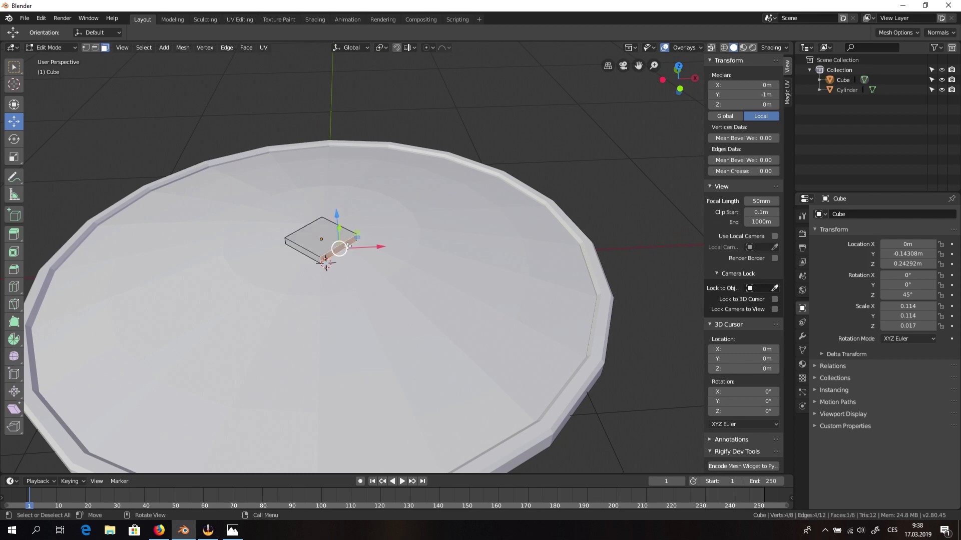
shift+click(299, 245)
middle_drag(300, 245, 143, 264)
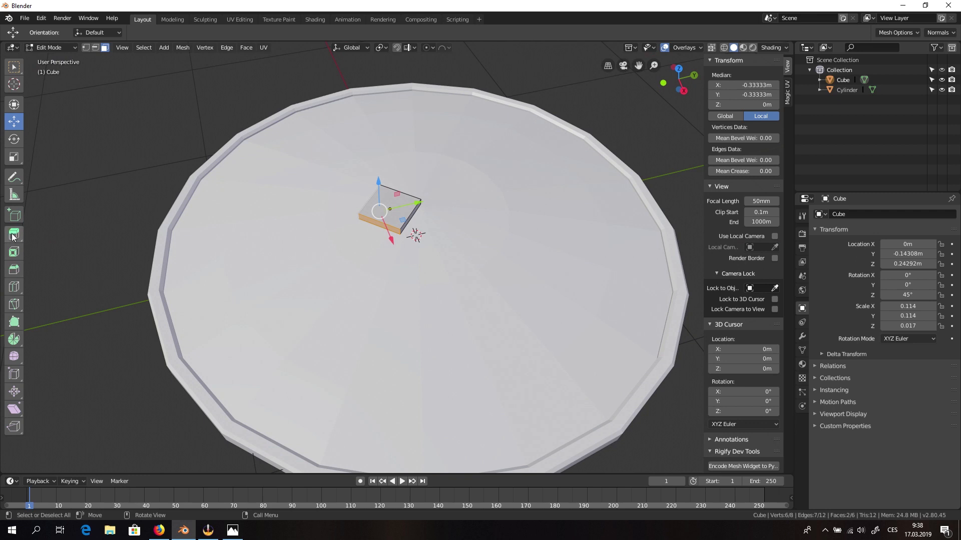
click(14, 234)
click(15, 231)
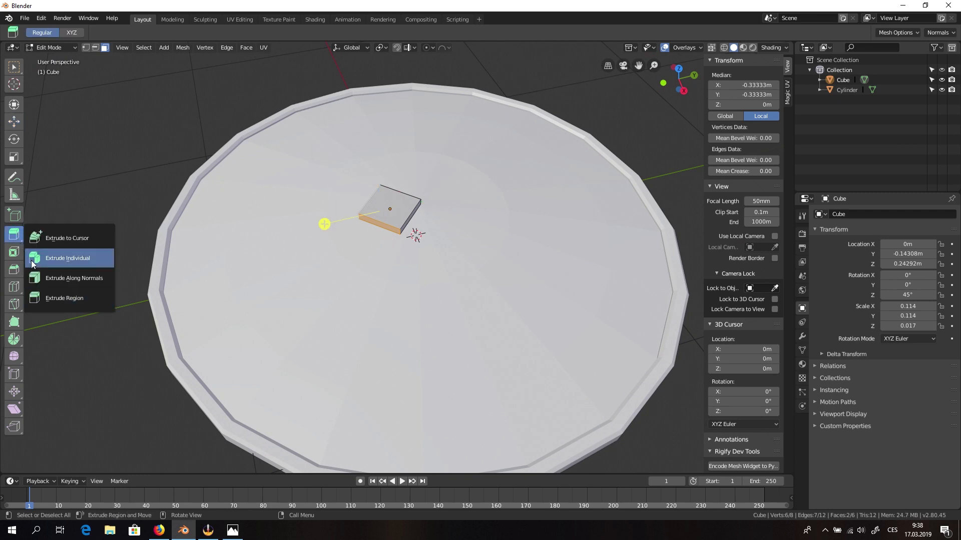
click(65, 258)
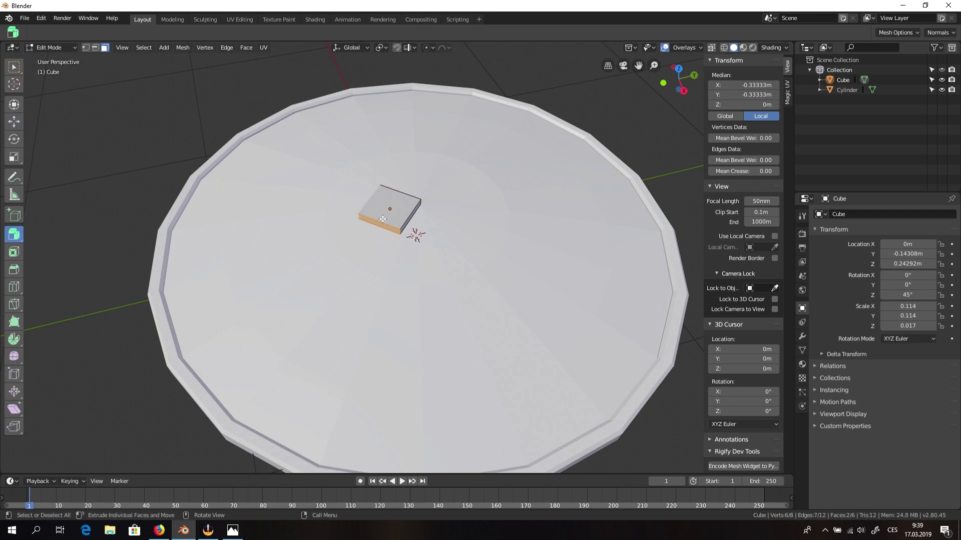
drag(413, 206, 23, 343)
- Try to lower the end faces of both arms along Z with the Transform tool, and undo the change
middle_drag(173, 188, 290, 127)
key(shift+space)
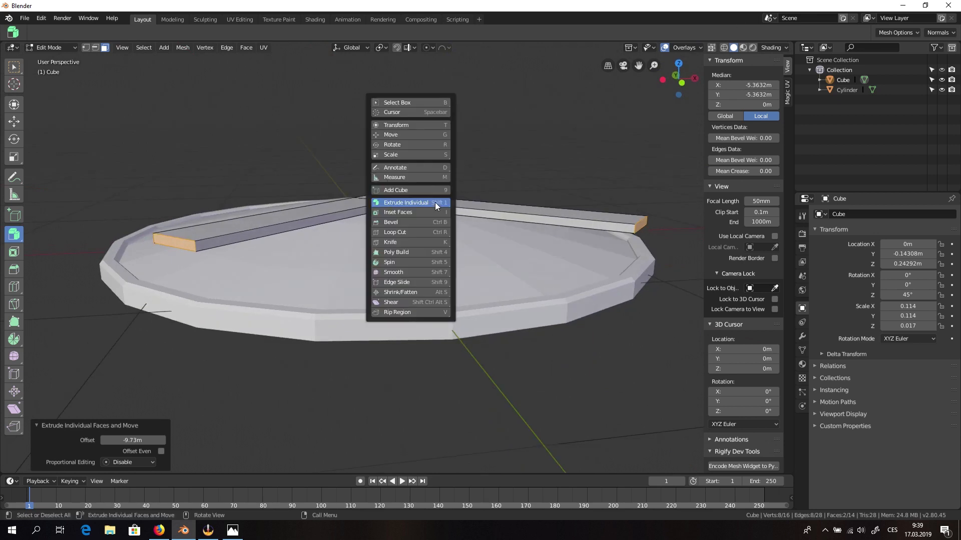
click(436, 202)
key(shift+space)
click(430, 199)
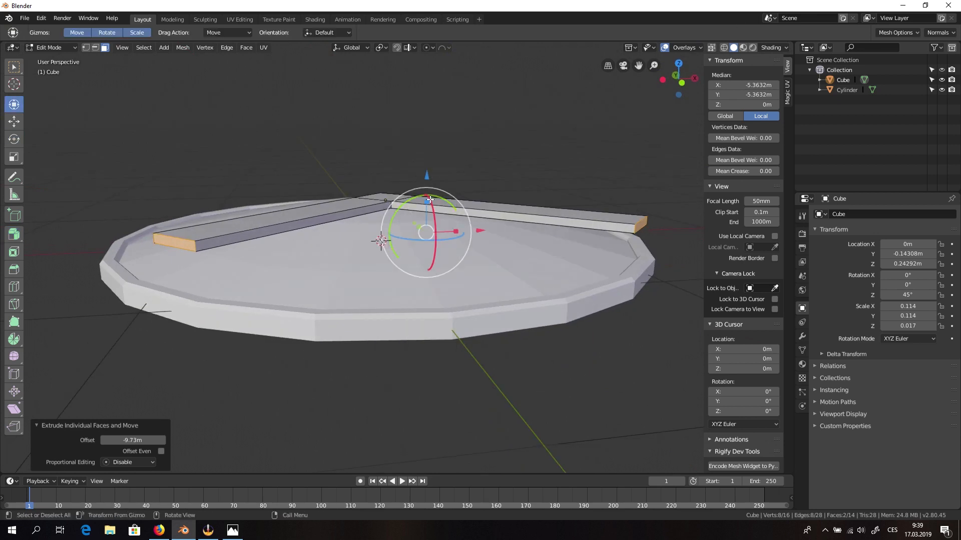
drag(425, 174, 427, 233)
key(ctrl+z)
- Divide each of the two arms lengthwise into segments with a loop cut of 4 cuts
middle_drag(431, 218, 431, 260)
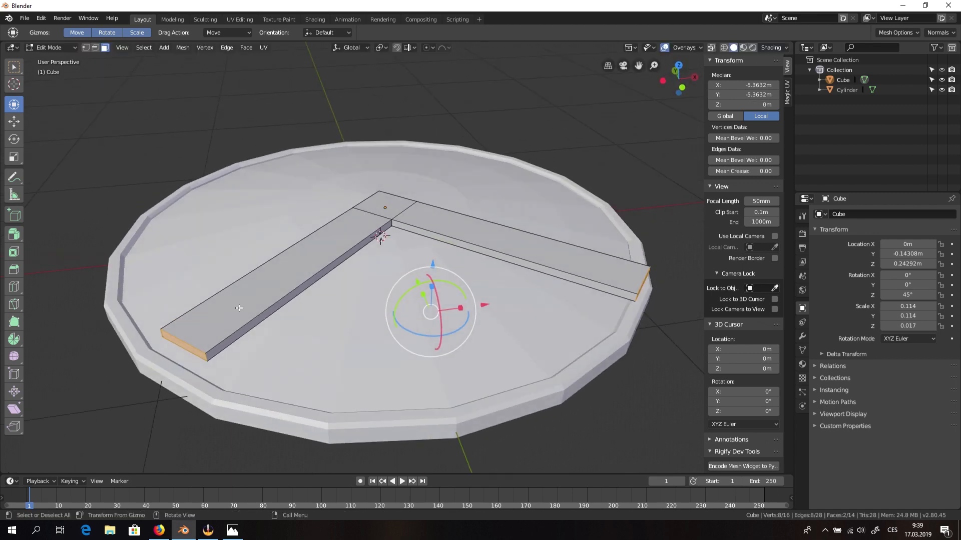
middle_drag(239, 307, 359, 329)
middle_drag(250, 269, 242, 283)
drag(135, 180, 125, 191)
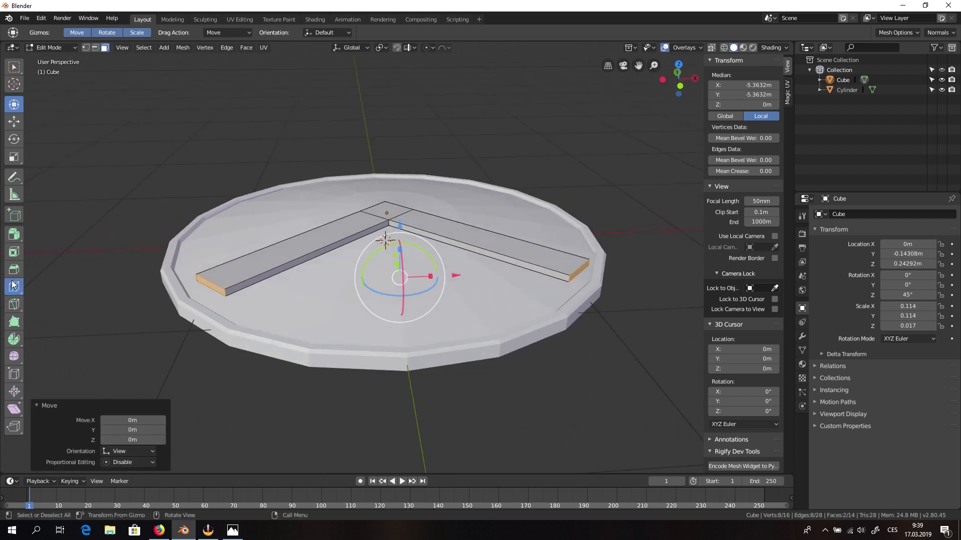
click(13, 285)
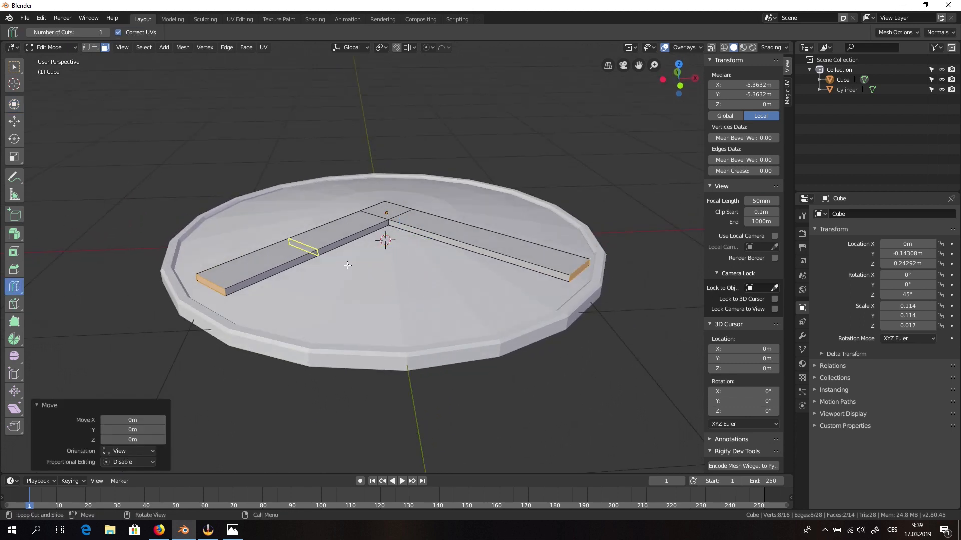
click(107, 32)
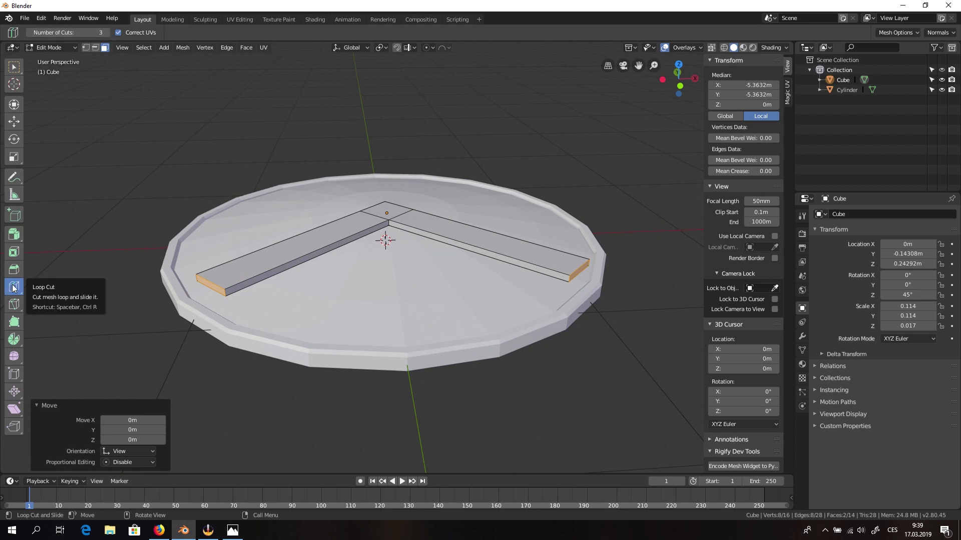
click(107, 32)
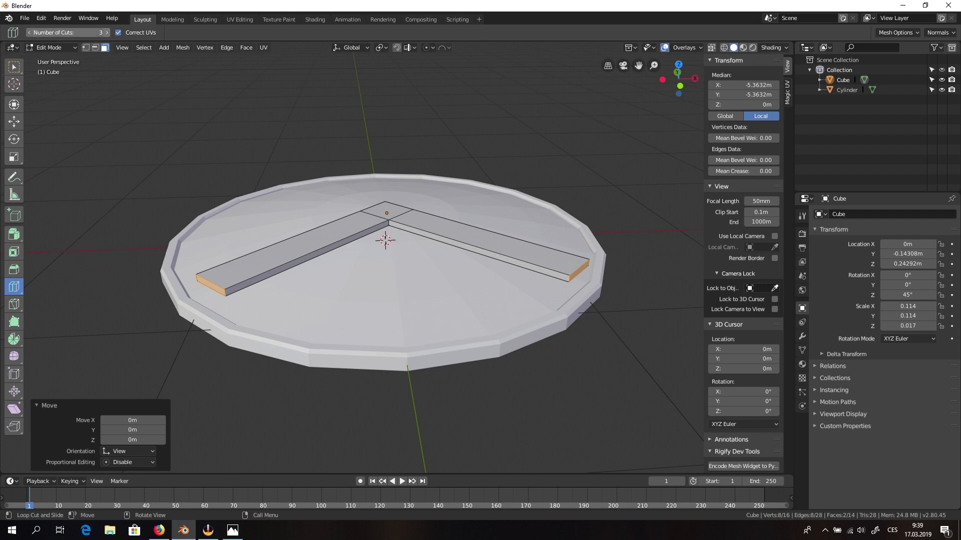
click(302, 243)
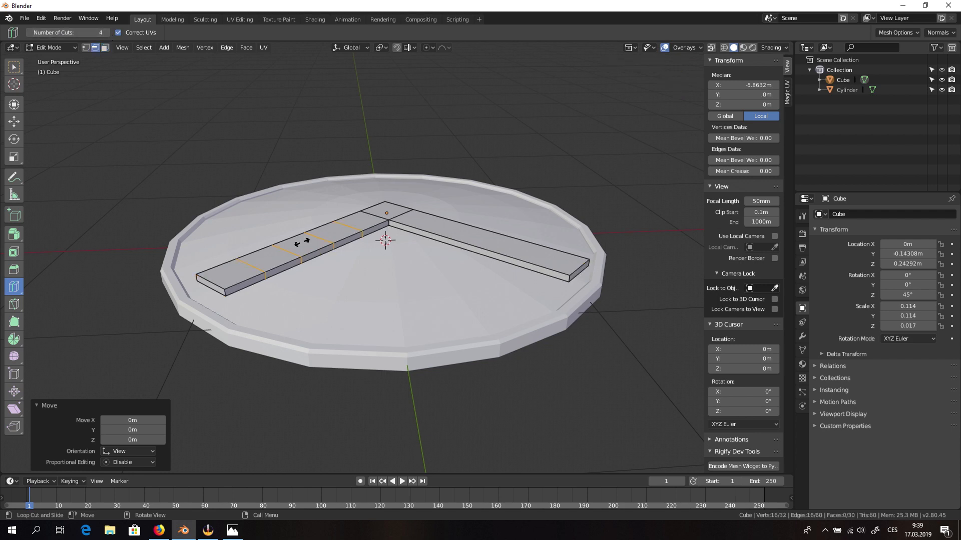
click(468, 239)
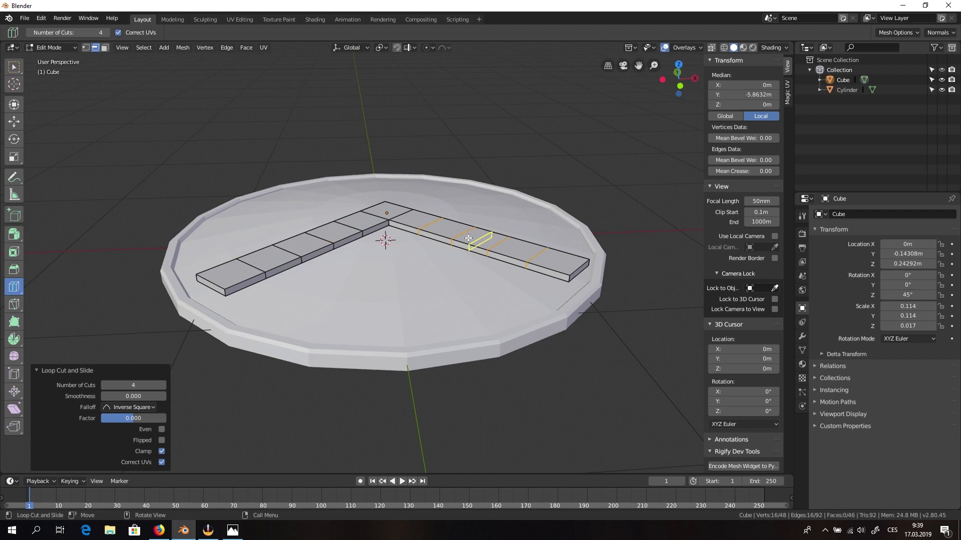
- Select the end faces of both arms, enable proportional editing and activate the Move tool
click(14, 67)
key(3)
click(220, 293)
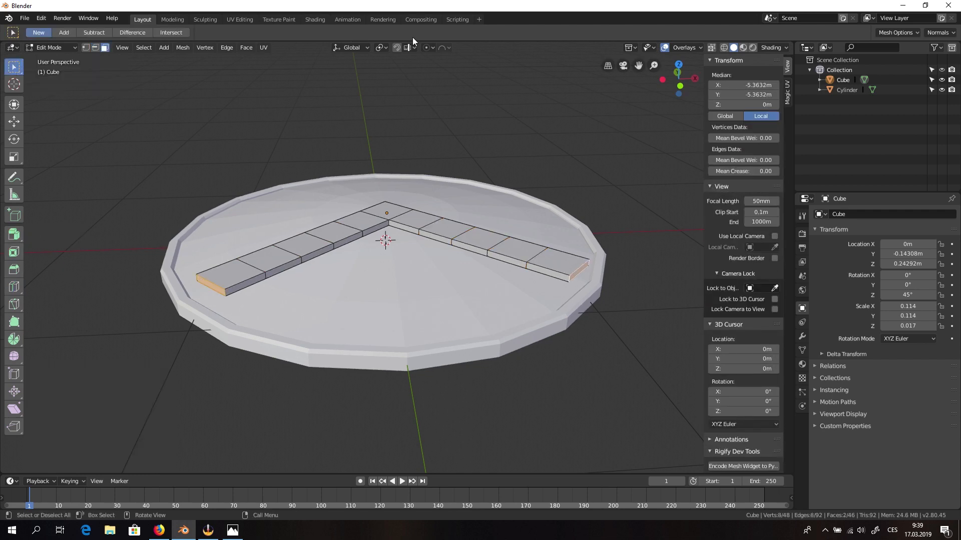
click(434, 48)
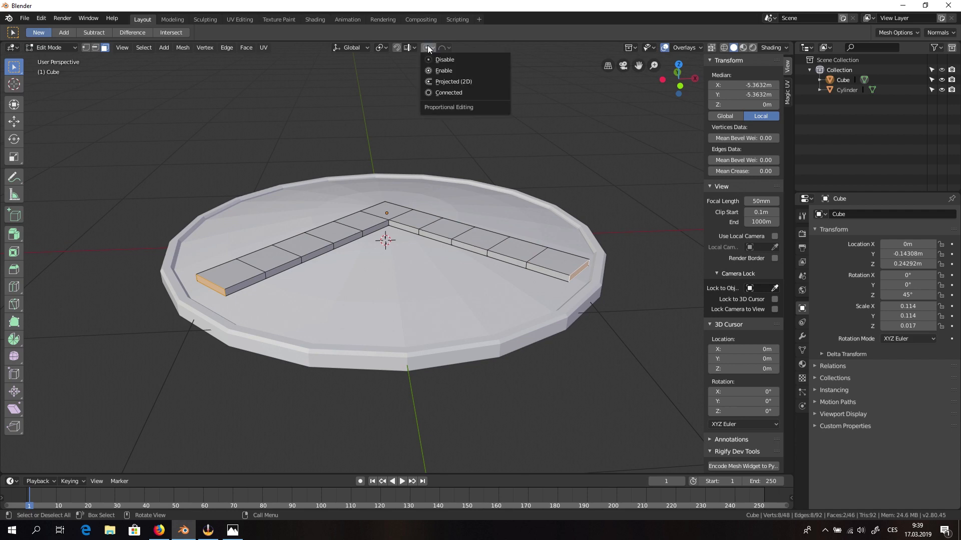
click(448, 70)
middle_drag(414, 234, 410, 195)
key(shift+space)
key(g)
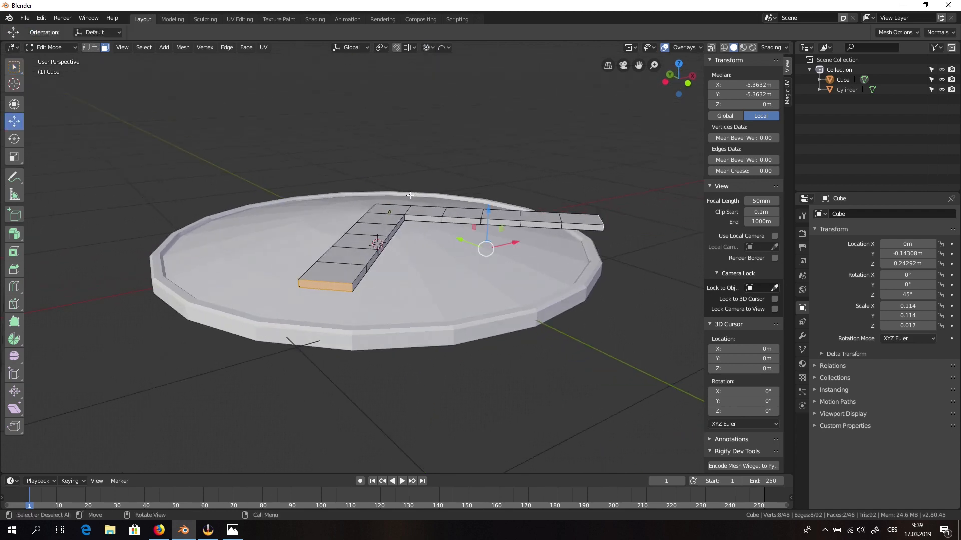
- Try to lower both end faces along Z with proportional editing, first with Smooth and then with Sharp falloff
drag(484, 216, 474, 232)
key(ctrl+z)
click(441, 47)
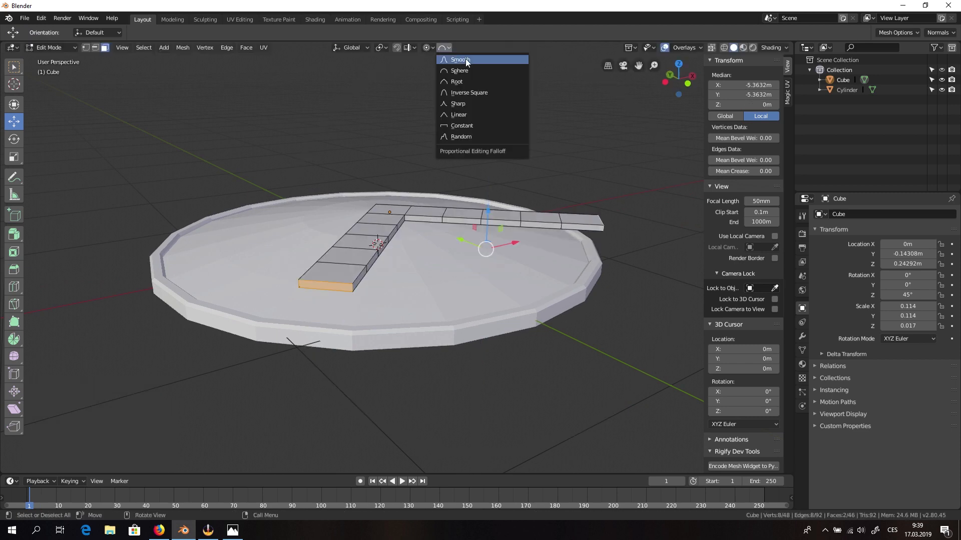
click(480, 104)
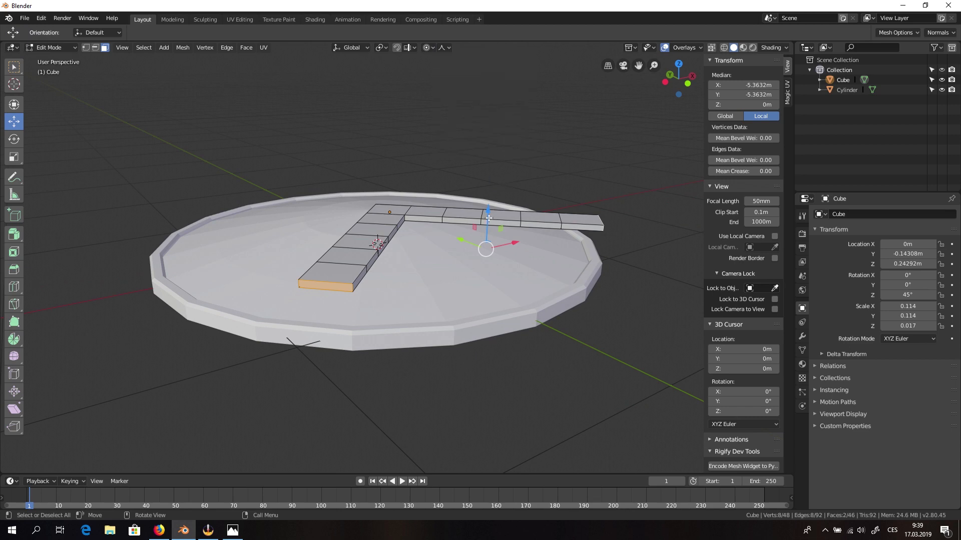
drag(489, 218, 484, 261)
middle_drag(483, 259, 486, 226)
key(ctrl+z)
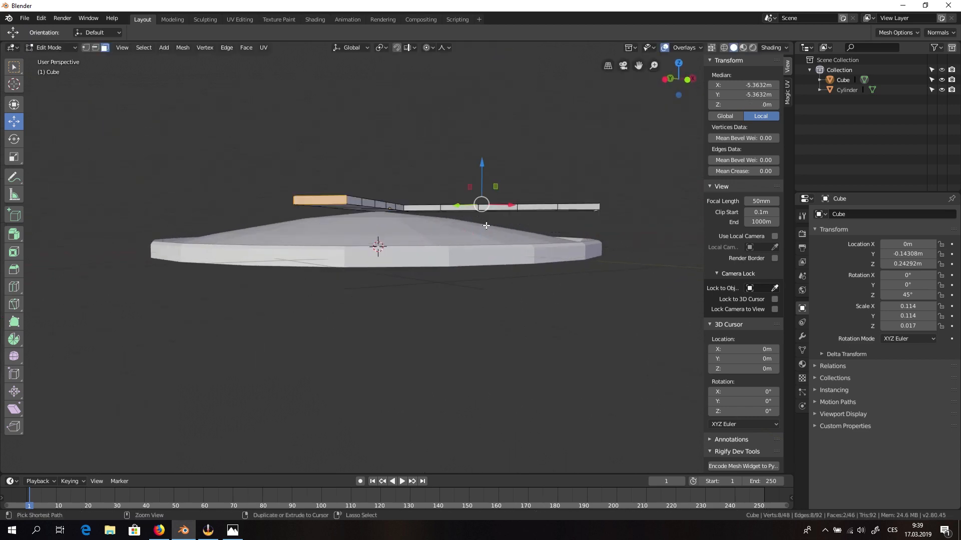
- Lower the end faces of both arms by about 0.209 m along Z with Smooth proportional falloff, curving the arms over the dome
click(440, 48)
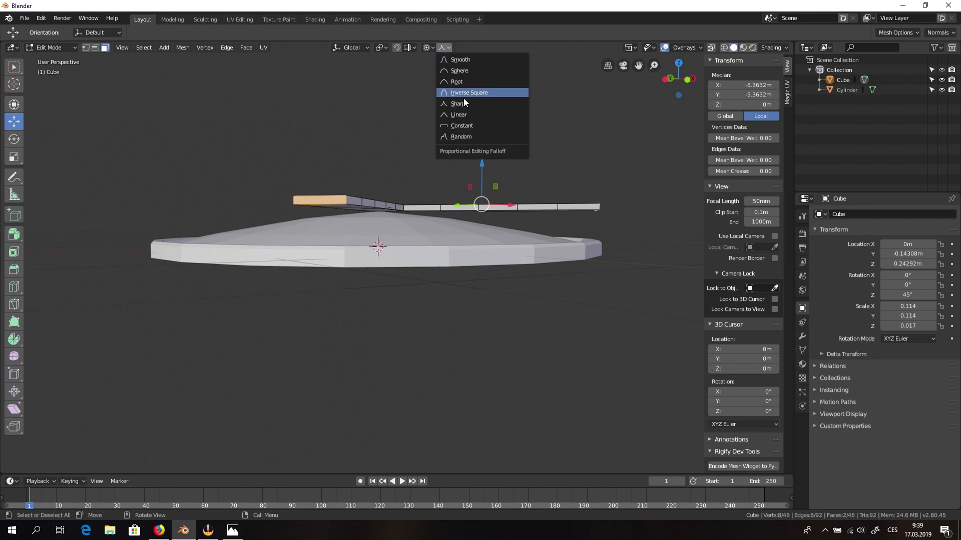
click(470, 71)
drag(483, 165, 479, 207)
middle_drag(478, 207, 461, 216)
scroll(448, 270, up, 4)
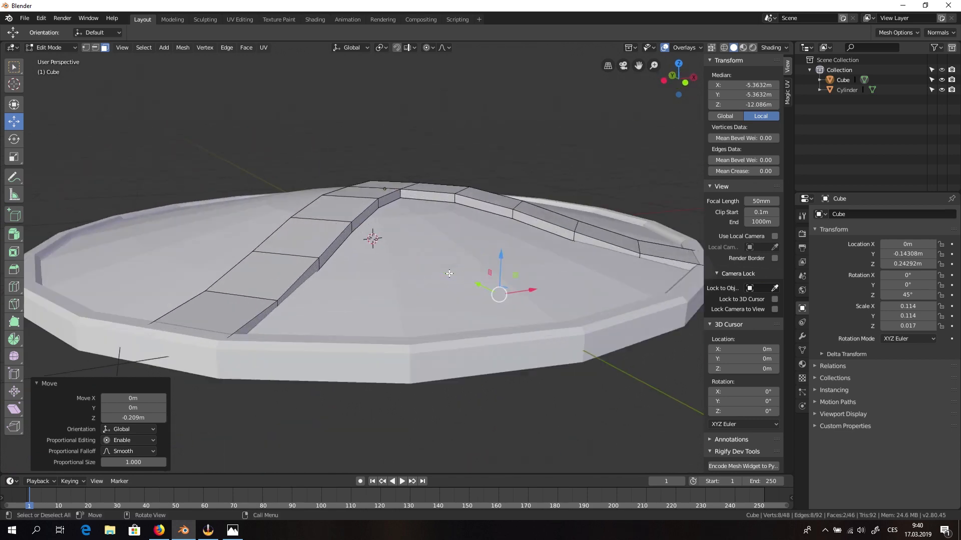
- Select the edge loops nearest the corner on both arms and lower them about 0.017 m along Z with proportional editing disabled
middle_drag(424, 187, 478, 250)
key(Tab)
key(Tab)
key(2)
click(325, 168)
alt+click(289, 213)
key(alt+z)
click(428, 48)
click(450, 58)
drag(410, 95, 412, 102)
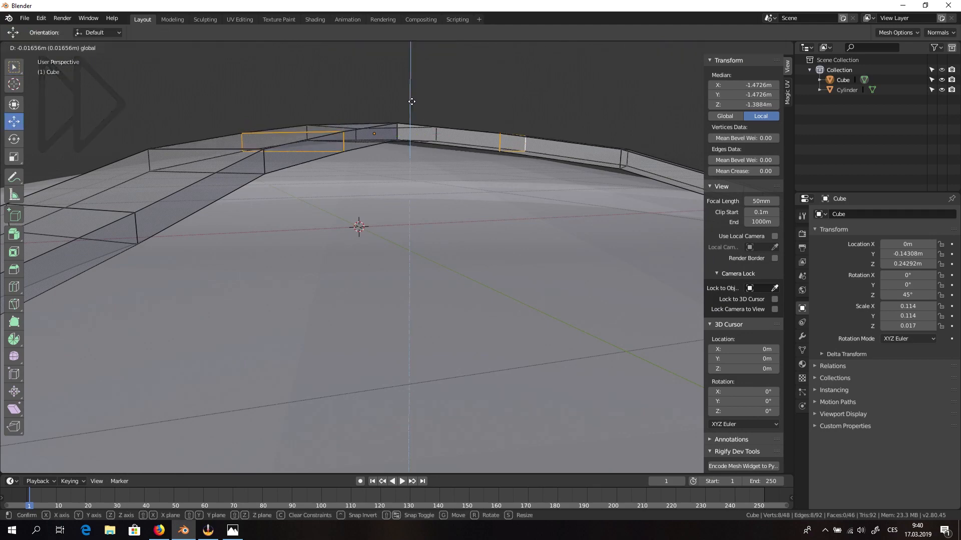
key(alt+z)
middle_drag(412, 101, 445, 118)
- Box-select the next edges along the arm and lower them slightly along Z to follow the dome
click(14, 67)
drag(631, 141, 557, 219)
middle_drag(556, 219, 505, 212)
click(14, 122)
drag(409, 153, 409, 160)
middle_drag(408, 160, 383, 175)
- Select vertices of the corner section where the arms meet and lower them about 0.021 m along Z
click(14, 67)
key(alt+z)
click(14, 122)
click(14, 67)
click(86, 47)
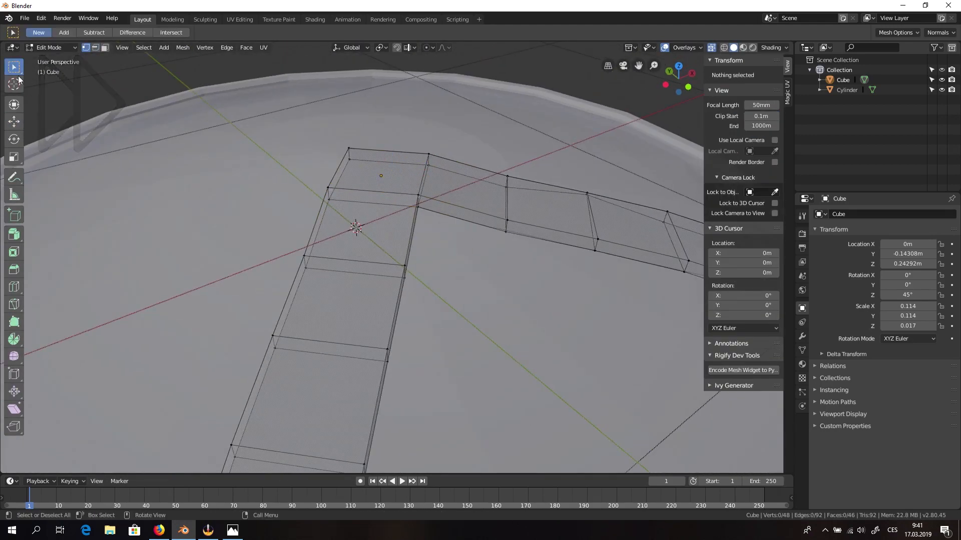
click(14, 122)
middle_drag(383, 226, 425, 150)
click(712, 48)
click(14, 67)
middle_drag(425, 225, 500, 165)
drag(370, 135, 450, 172)
click(14, 122)
drag(402, 143, 402, 140)
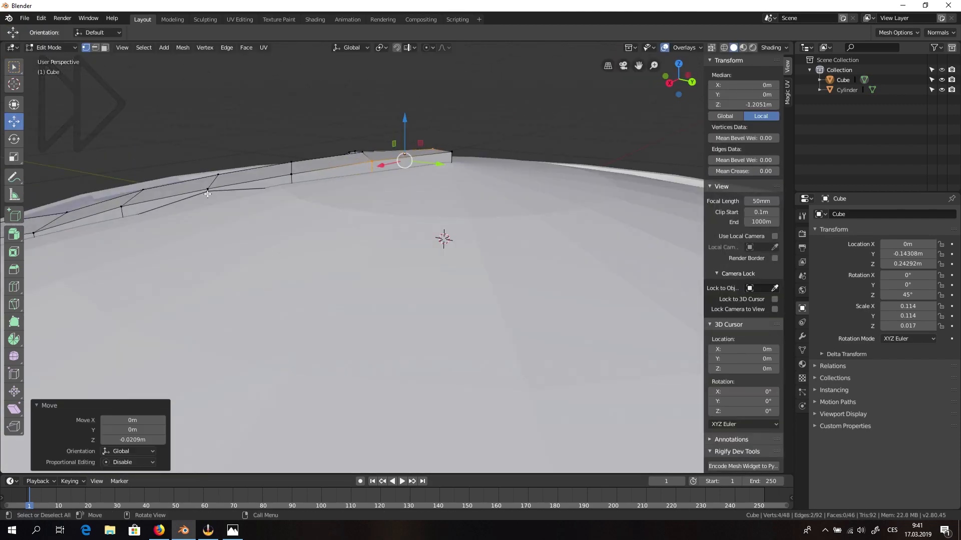
- Check the arms' fit against the dome, raise the selected arm vertices slightly along Z, and return to Object Mode
middle_drag(403, 201, 390, 190)
key(Tab)
middle_drag(400, 150, 450, 120)
click(474, 216)
key(Tab)
key(Tab)
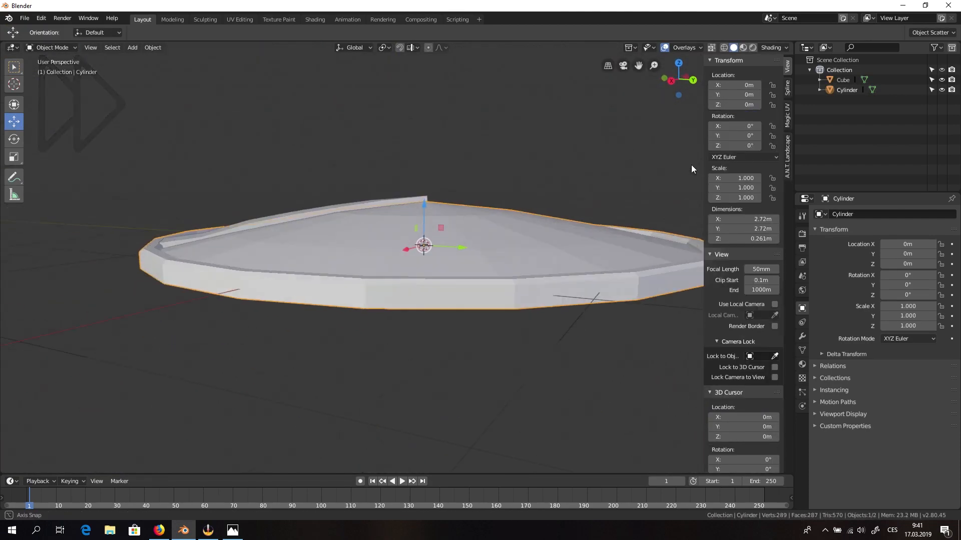
click(420, 220)
key(Tab)
middle_drag(425, 225, 390, 191)
drag(361, 134, 361, 128)
middle_drag(413, 159, 457, 143)
scroll(458, 143, down, 5)
key(Tab)
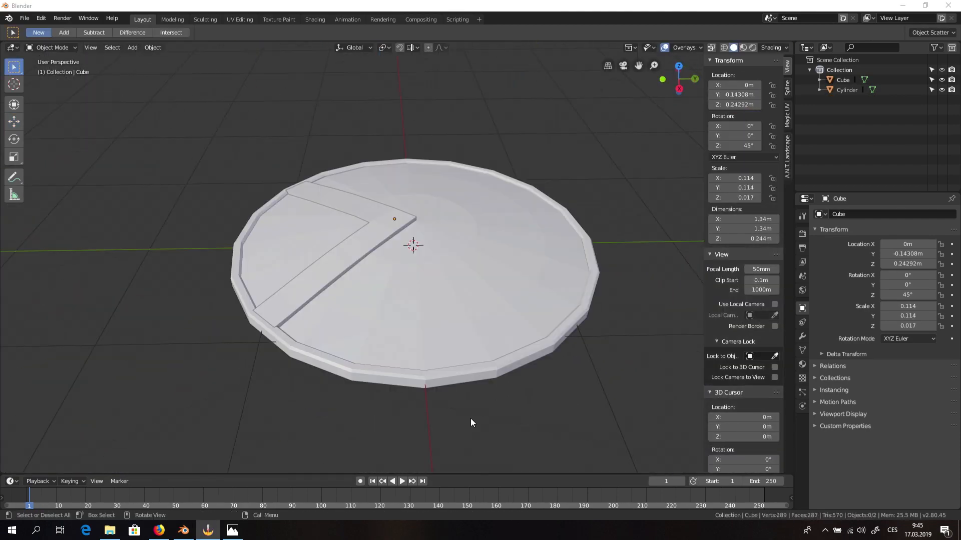
- Join the disc and the arms into one object and apply its rotation and scale
click(438, 301)
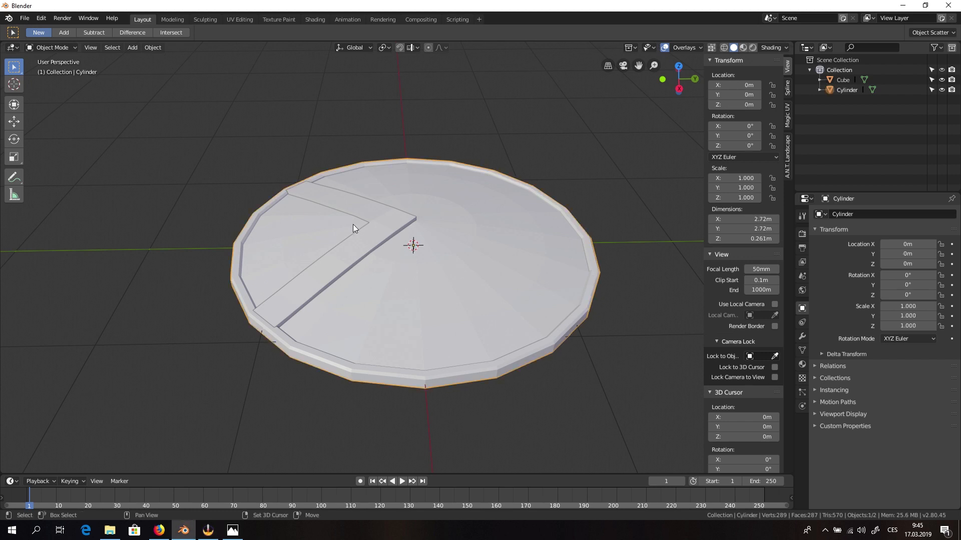
shift+click(377, 222)
right_click(439, 224)
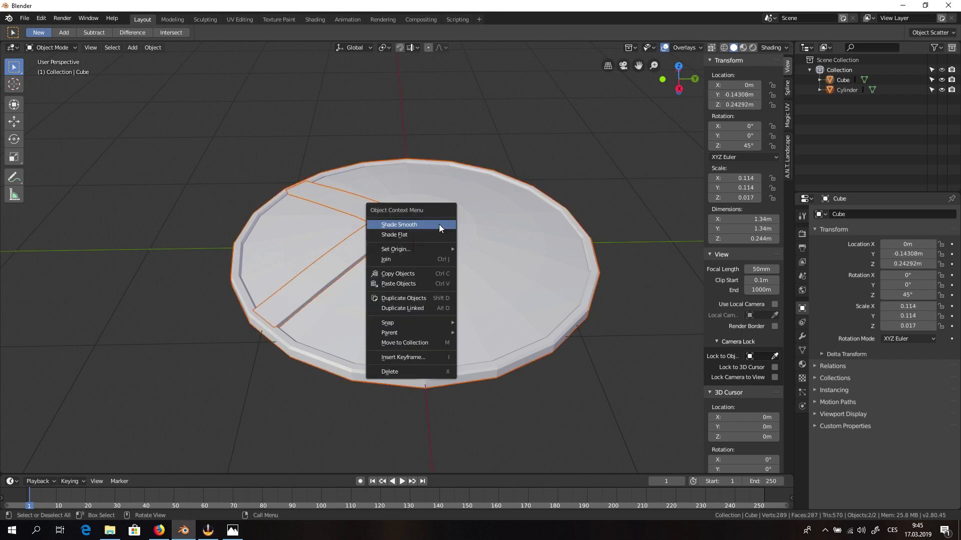
click(437, 260)
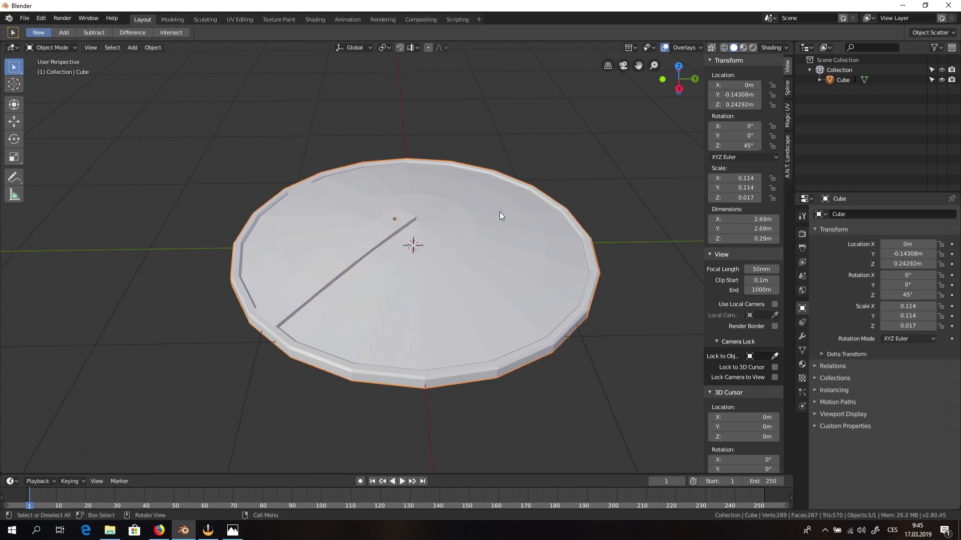
key(ctrl+a)
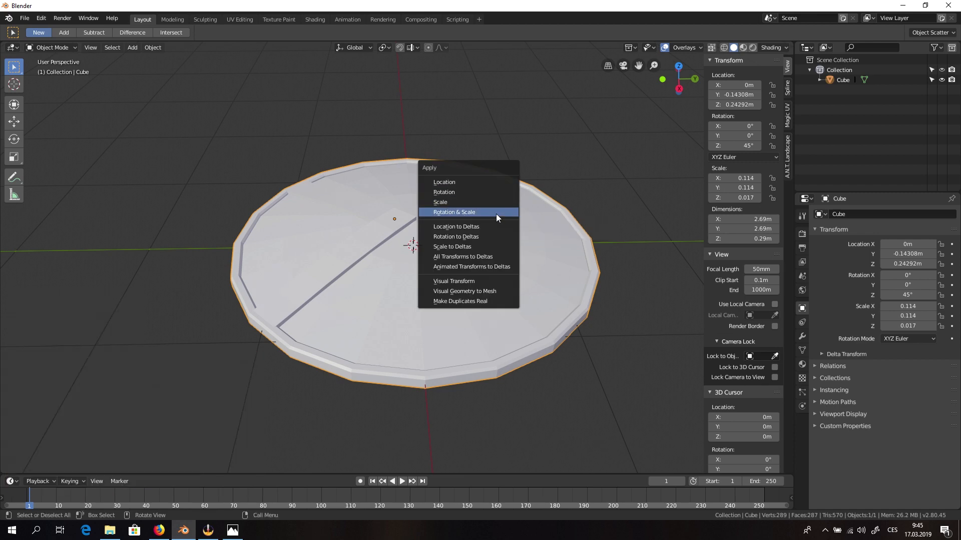
click(496, 215)
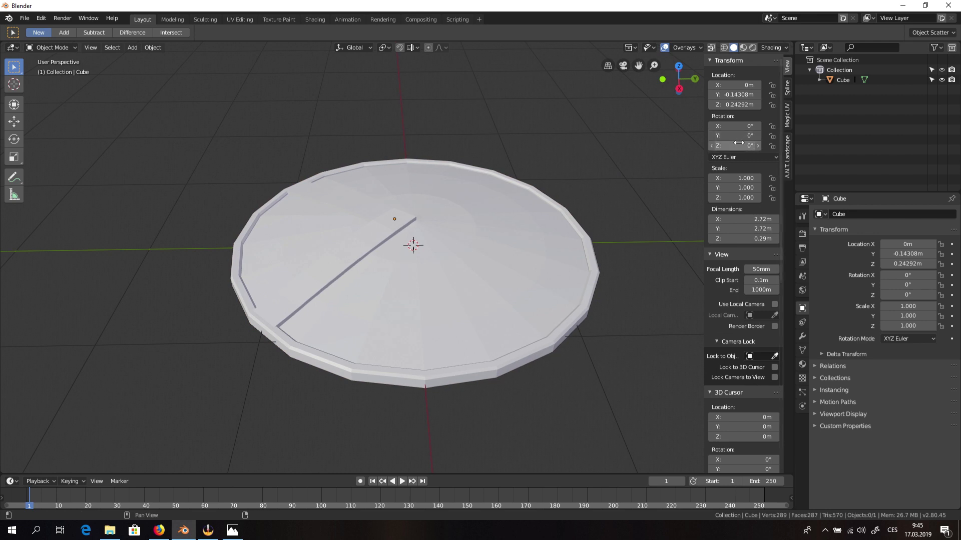
- Stand the joined disc upright by setting its X rotation to 90°
drag(738, 143, 722, 123)
key(ctrl+z)
key(ctrl+z)
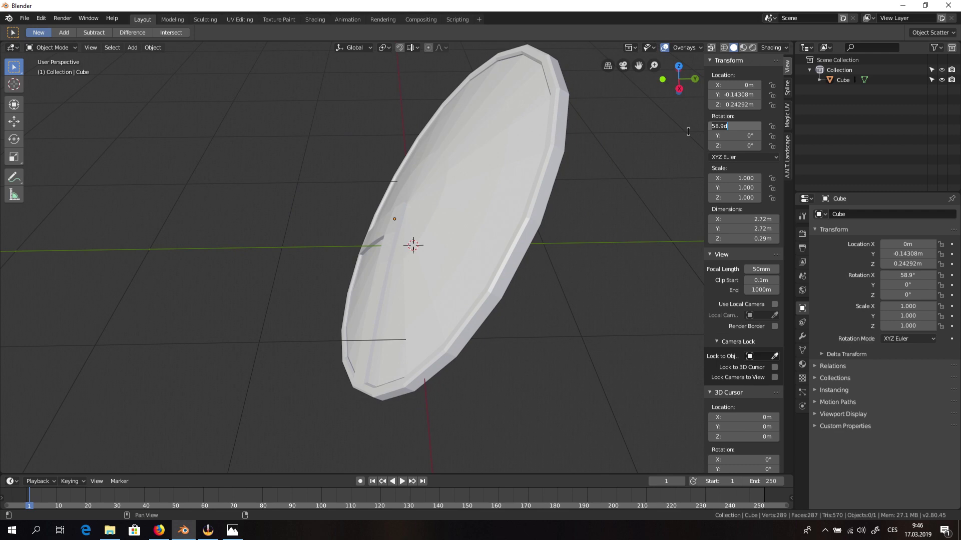
text(0)
key(Return)
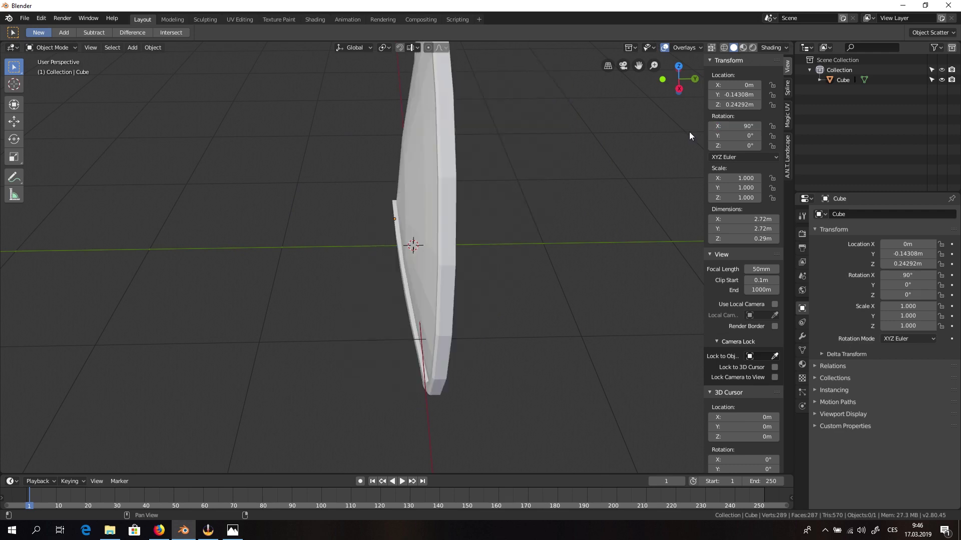
- Move the upright disc to about 0.087 m in Y and 1.413 m in Z, above the ground
scroll(476, 204, down, 3)
click(395, 230)
middle_drag(395, 233, 676, 168)
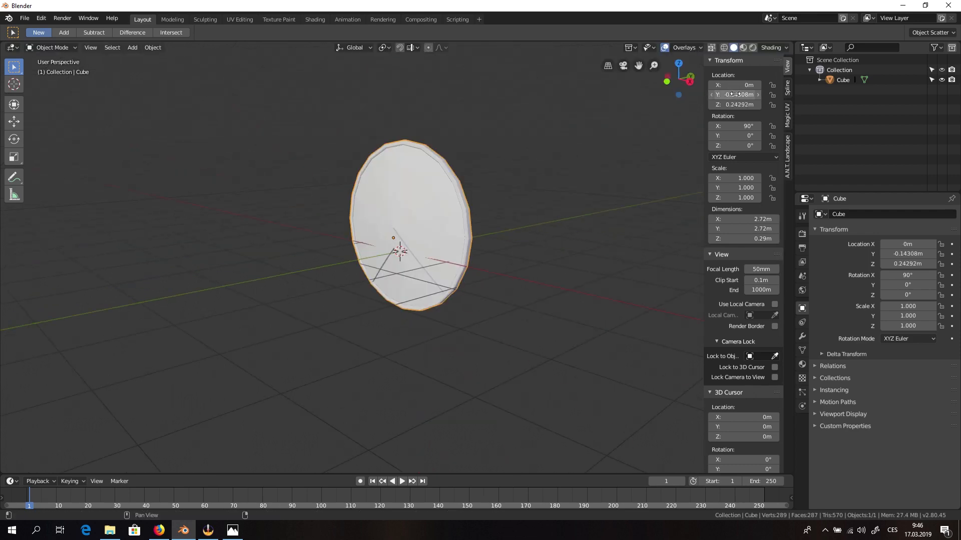
drag(733, 95, 796, 105)
mouse_move(440, 210)
middle_down()
mouse_move(434, 358)
mouse_move(531, 360)
mouse_move(405, 354)
mouse_move(341, 265)
mouse_move(356, 220)
mouse_move(315, 238)
mouse_move(334, 237)
middle_up()
- Select both arm end faces protruding through the disc's recessed side in Edit Mode and move them about -0.022 m along Y
key(Tab)
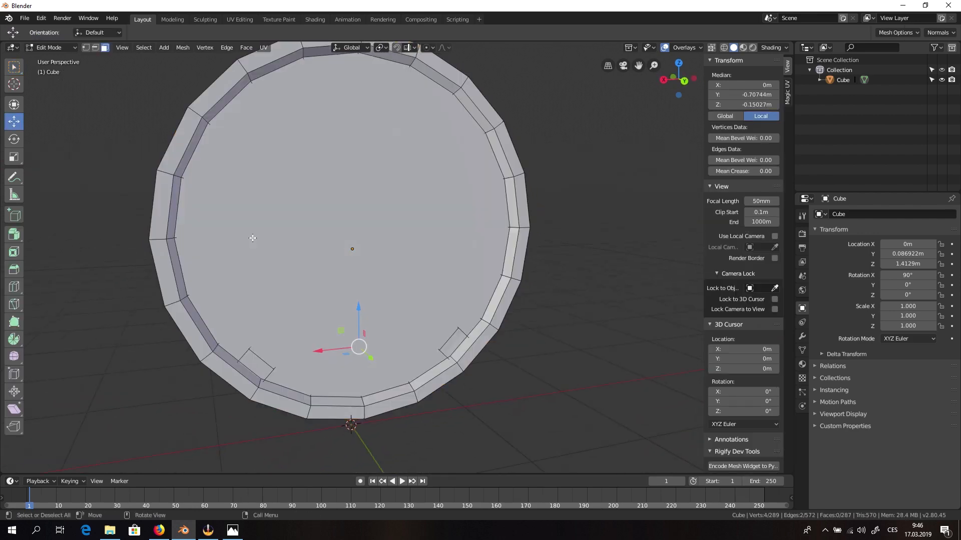
middle_drag(252, 242, 371, 256)
click(322, 259)
scroll(325, 427, up, 3)
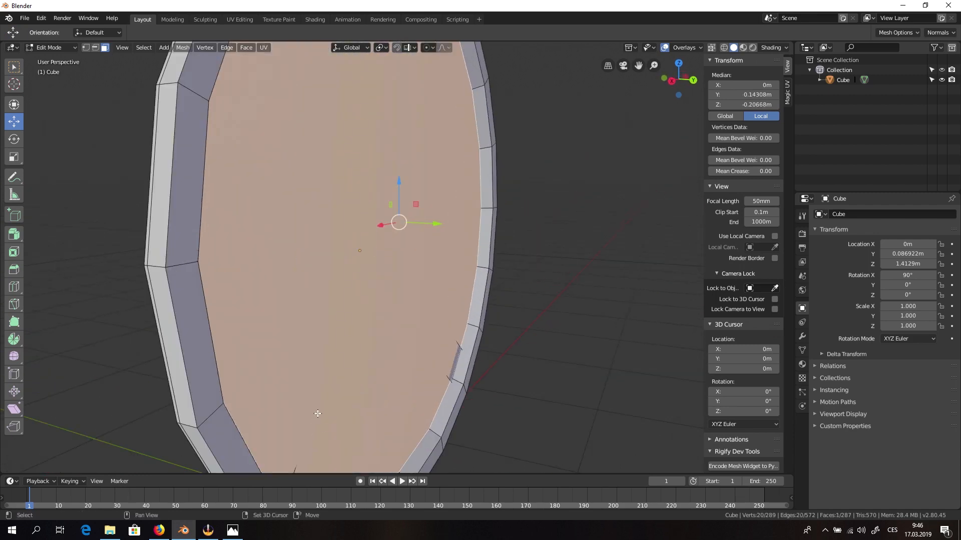
shift+middle_drag(317, 413, 308, 321)
click(303, 366)
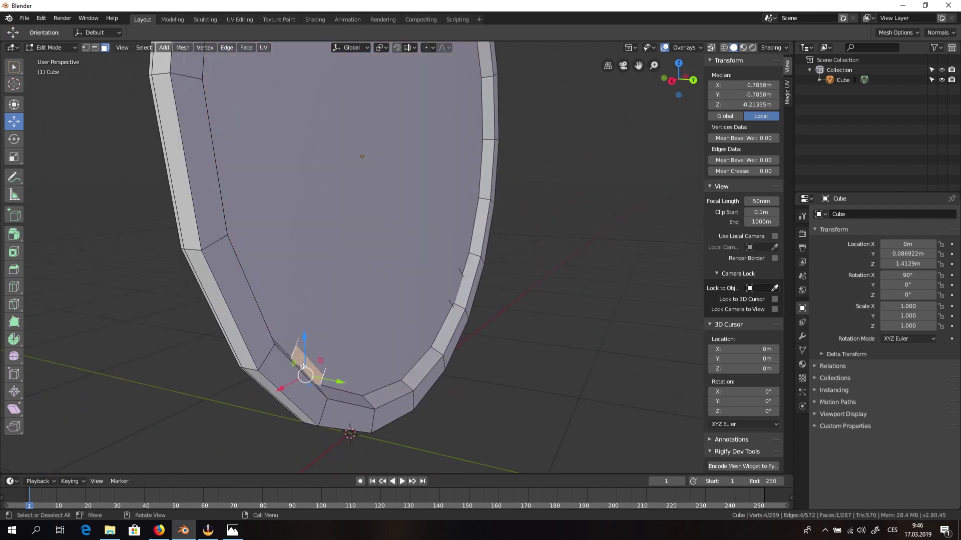
shift+click(456, 298)
click(449, 307)
click(453, 297)
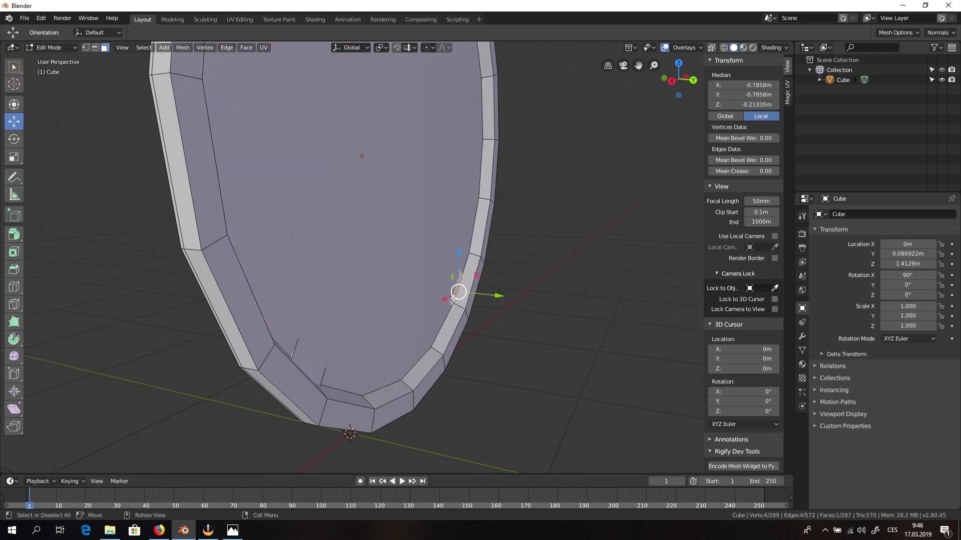
shift+click(303, 364)
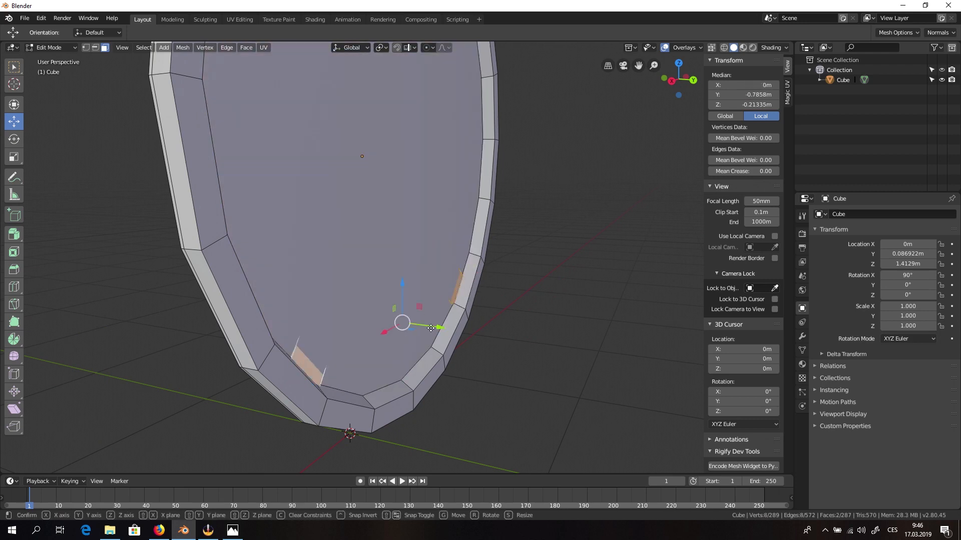
drag(433, 328, 427, 327)
middle_drag(429, 327, 489, 298)
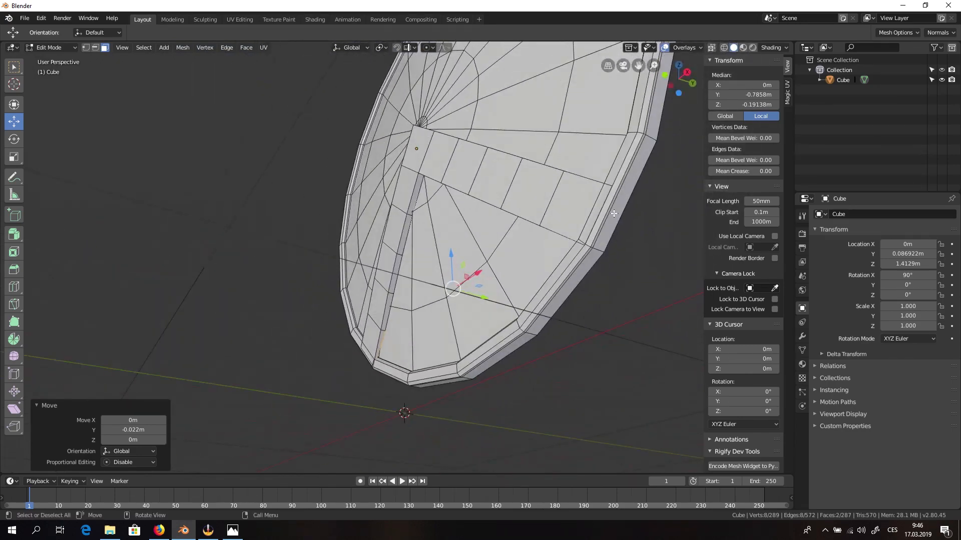
- Examine where the arm ends meet the rim from both sides of the disc, and clear the selection
click(599, 215)
middle_drag(599, 215, 697, 268)
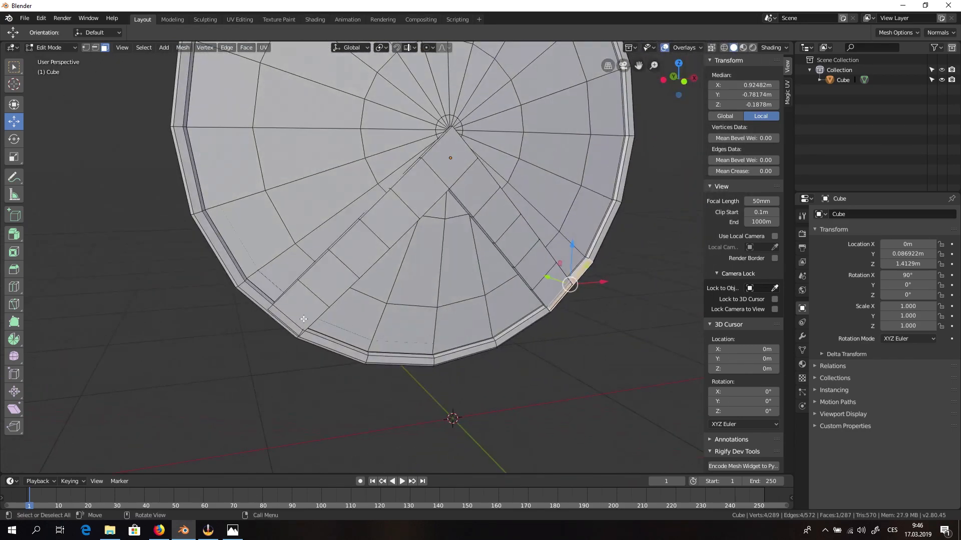
click(302, 319)
scroll(301, 319, up, 2)
middle_drag(300, 318, 299, 347)
key(1)
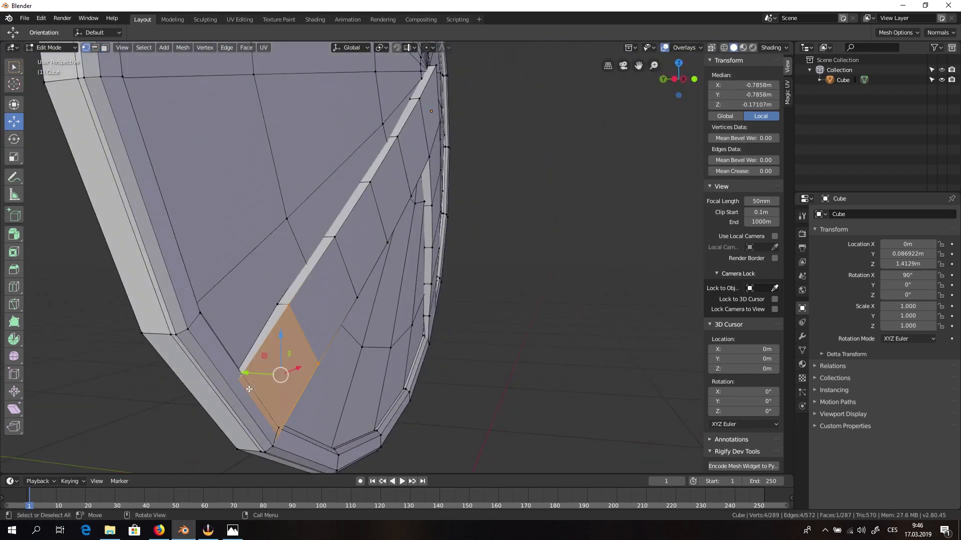
middle_drag(264, 385, 441, 331)
scroll(192, 347, down, 2)
key(alt+a)
middle_drag(403, 263, 454, 260)
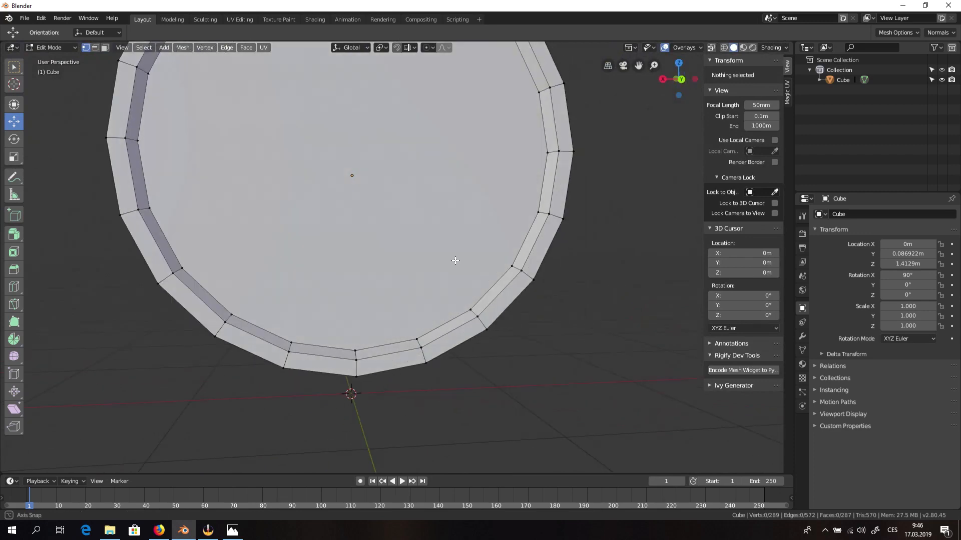
- Return to Object Mode with the disc seen from behind and add a cylinder mesh at the world origin
shift+middle_drag(345, 245, 388, 367)
click(684, 79)
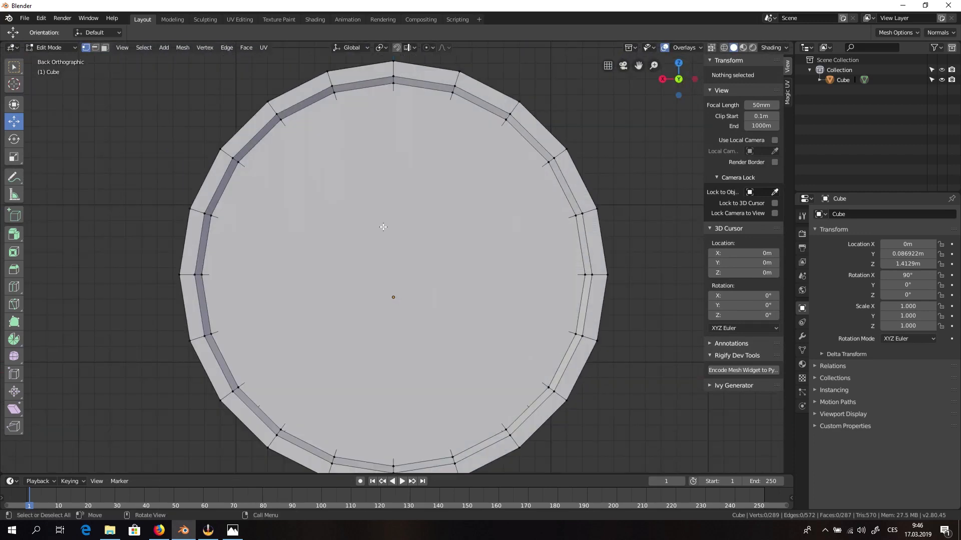
key(Tab)
key(shift+a)
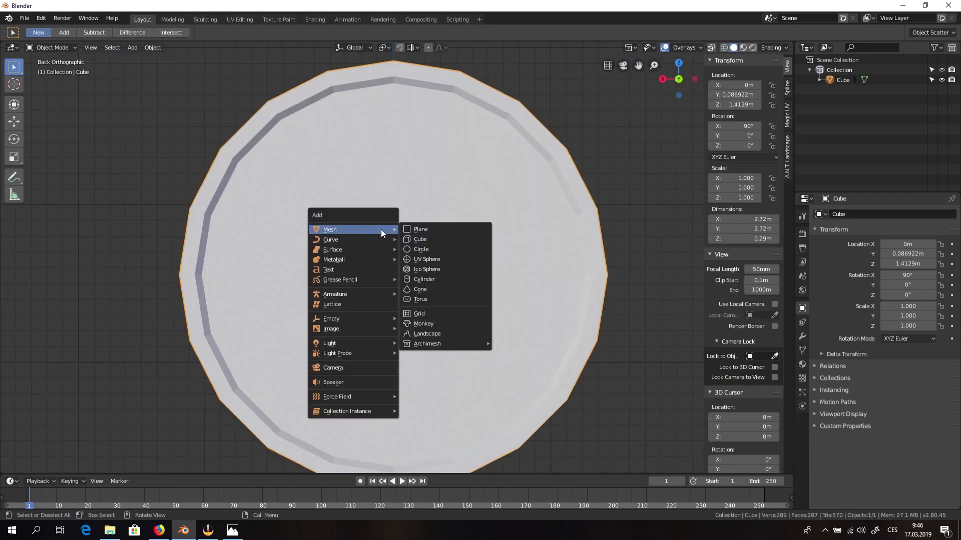
click(460, 277)
scroll(280, 297, down, 6)
scroll(350, 357, up, 8)
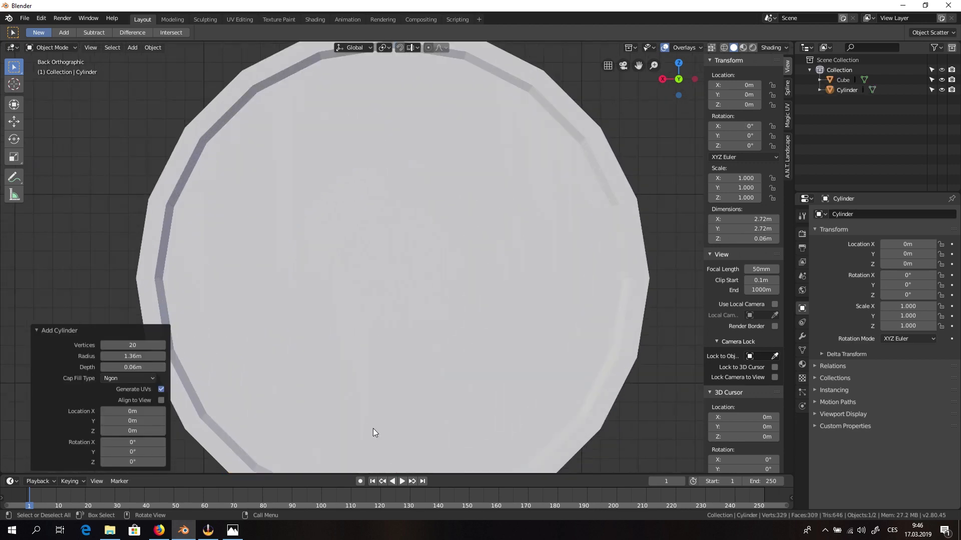
shift+middle_drag(353, 428, 373, 250)
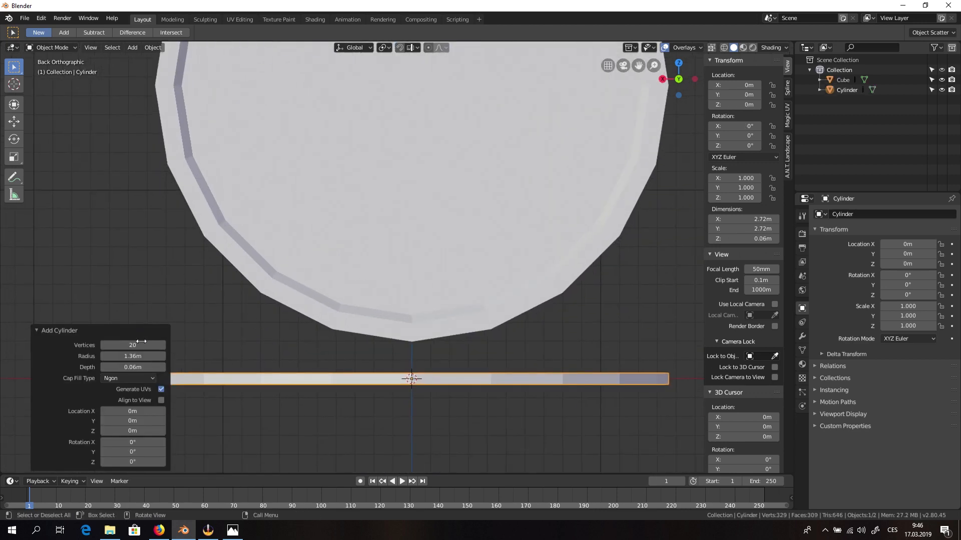
- Give the new cylinder 16 vertices, a 0.04 m radius, a 0.29 m depth and the Nothing cap fill type
mouse_move(141, 341)
mouse_down()
mouse_move(132, 346)
mouse_move(148, 343)
mouse_up()
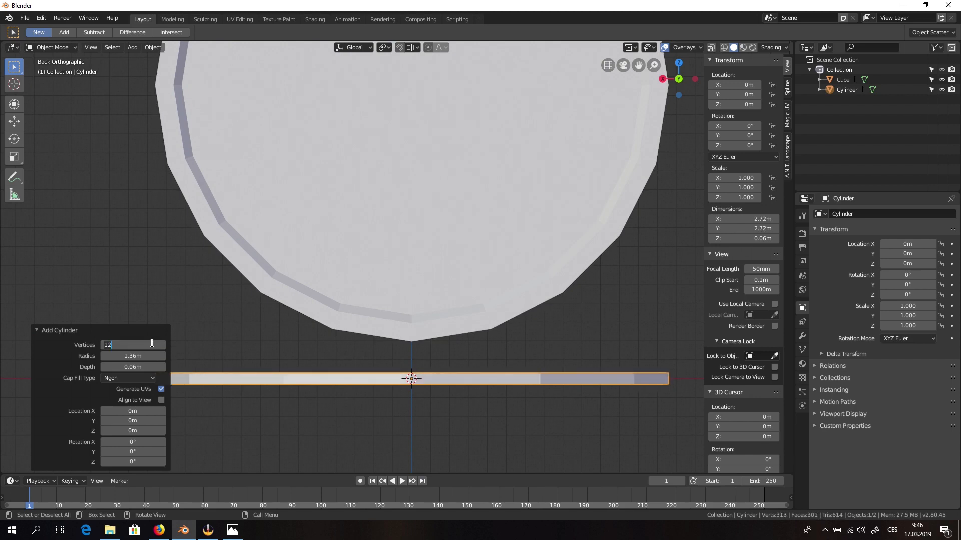
key(Return)
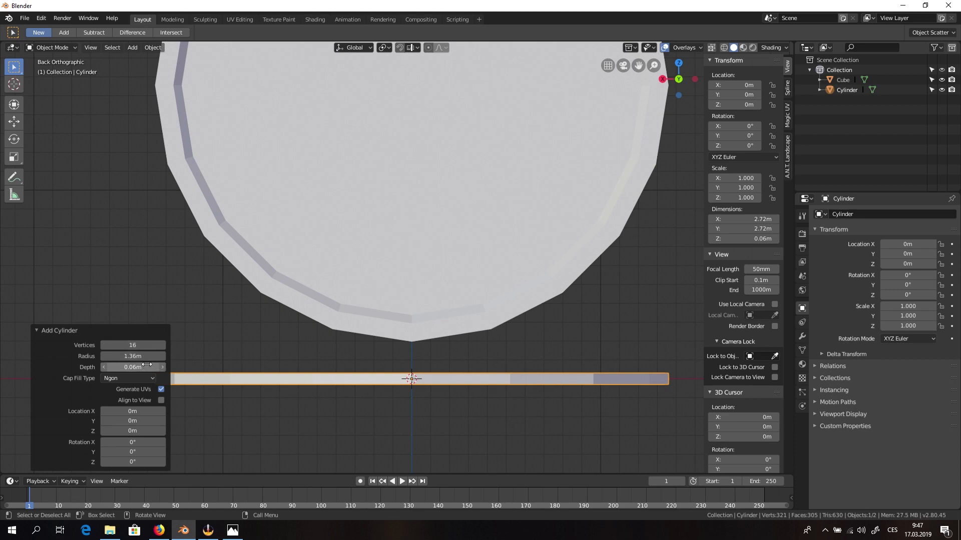
drag(147, 364, 78, 358)
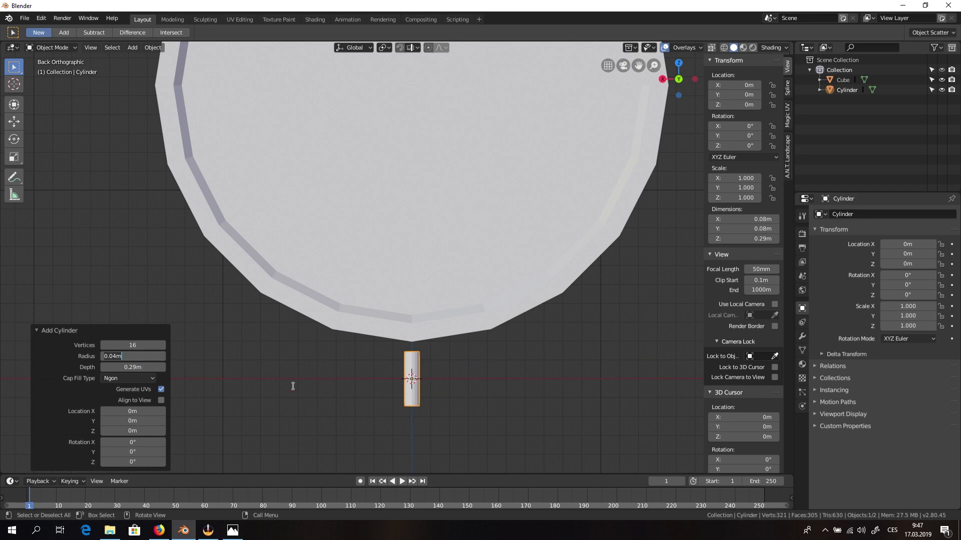
click(154, 378)
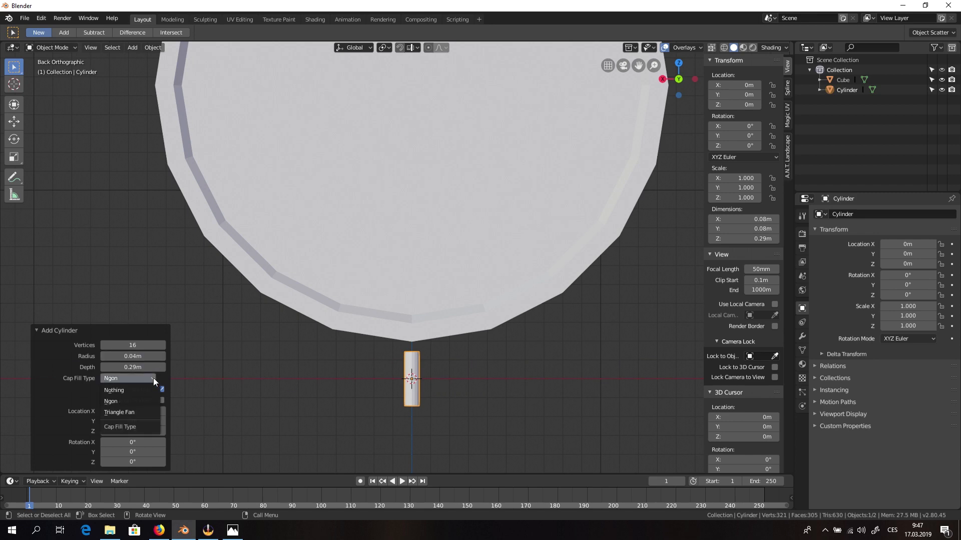
click(130, 390)
- Move the cylinder just behind the disc's recessed side, to about -0.045 m in X, 0.422 m in Y and 1.566 m in Z
key(h)
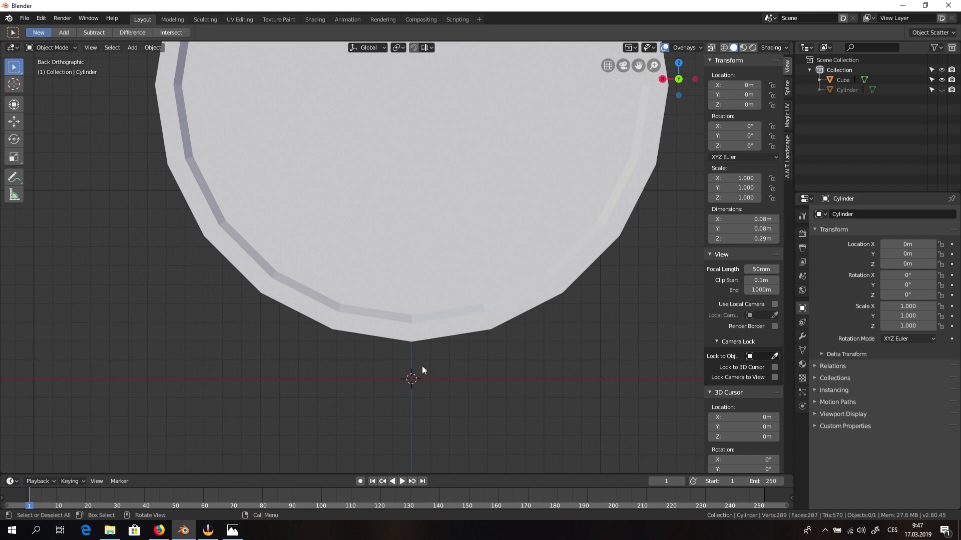
key(alt+h)
key(g)
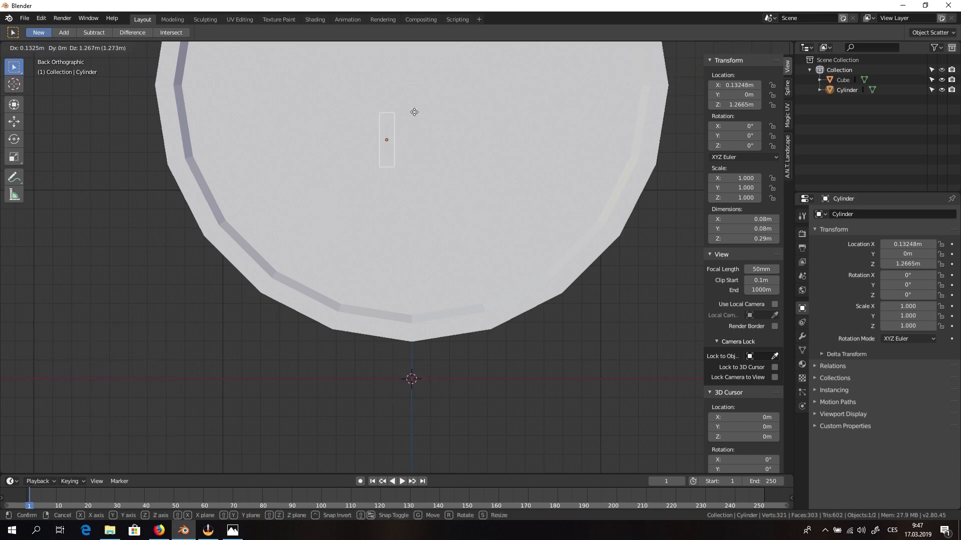
click(424, 118)
middle_drag(424, 118, 473, 196)
scroll(470, 185, down, 5)
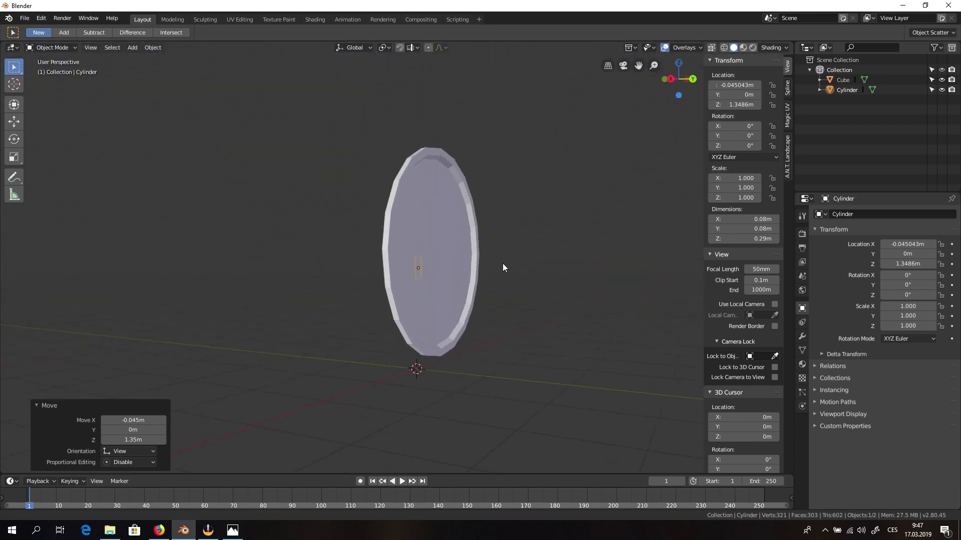
click(669, 81)
key(g)
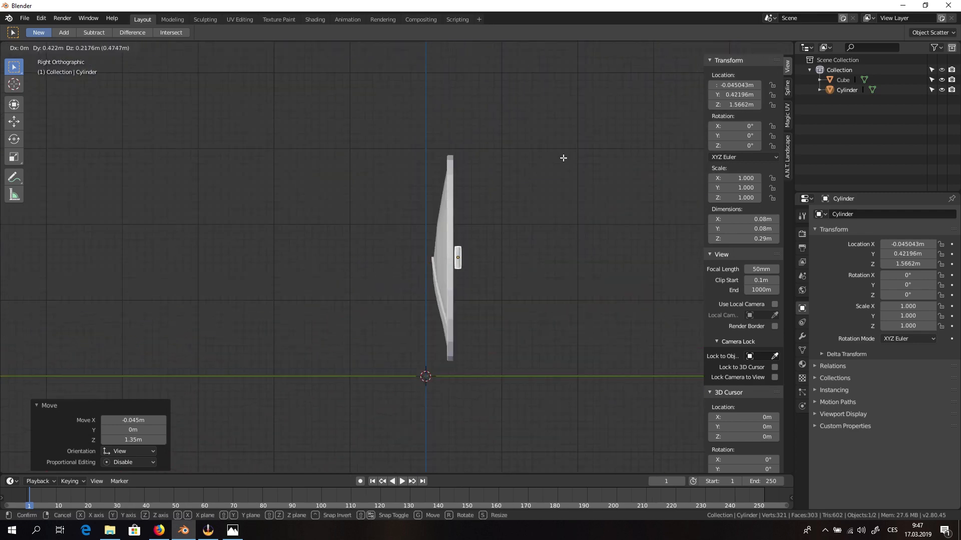
click(563, 158)
- Scale the cylinder up uniformly to about 0.121 m across and 0.438 m long
scroll(470, 278, up, 4)
key(s)
click(610, 234)
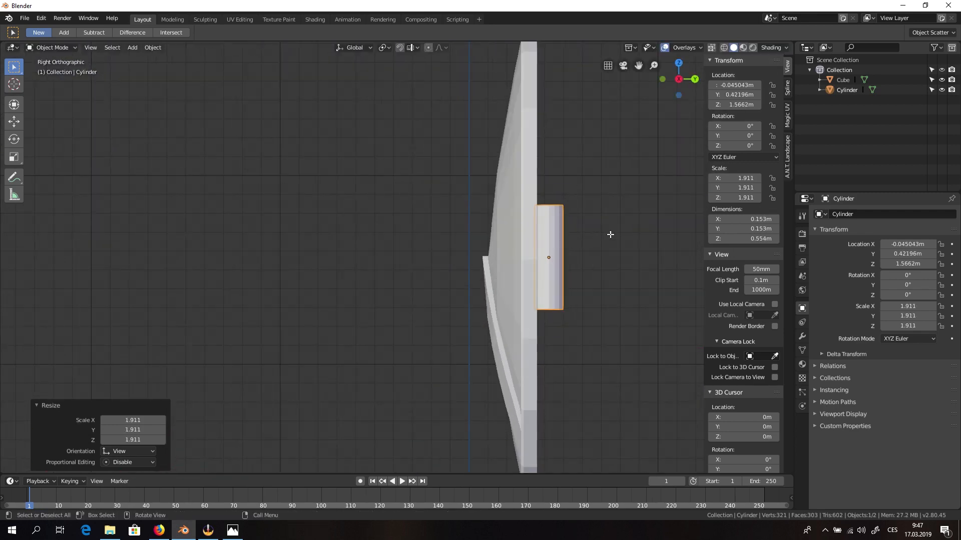
middle_drag(610, 234, 677, 110)
drag(680, 75, 597, 287)
key(s)
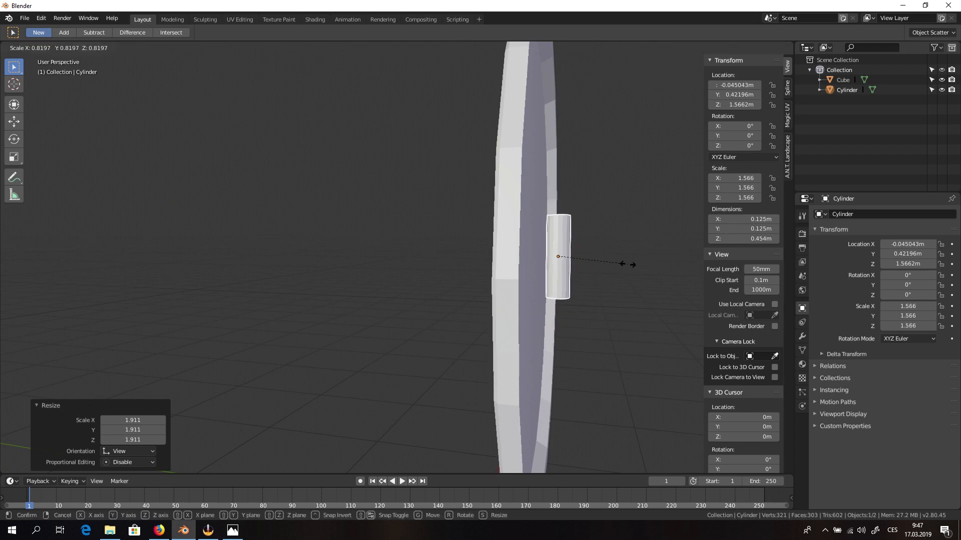
click(623, 265)
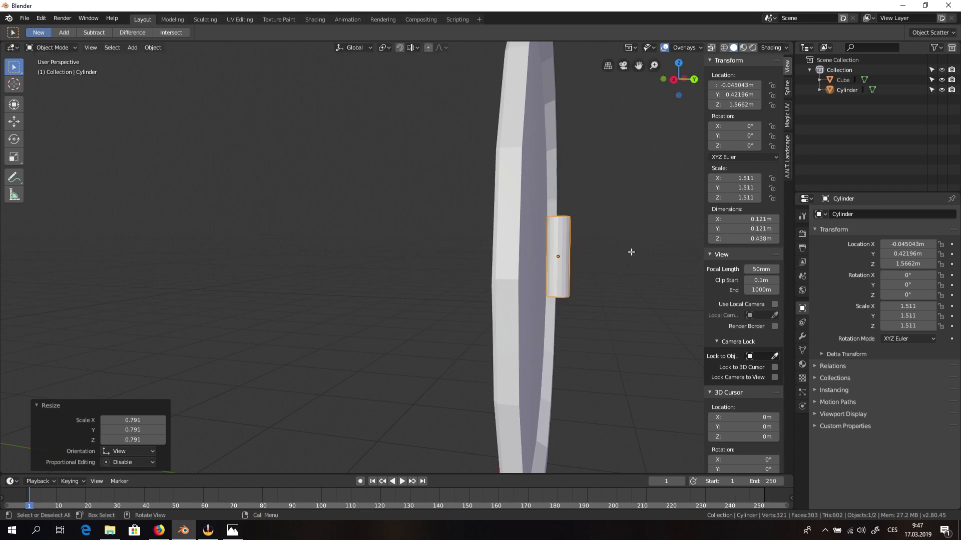
- Stretch the cylinder by about 1.29 along Z, and shrink it uniformly to about 0.088 m across and 0.412 m long
key(shift+space)
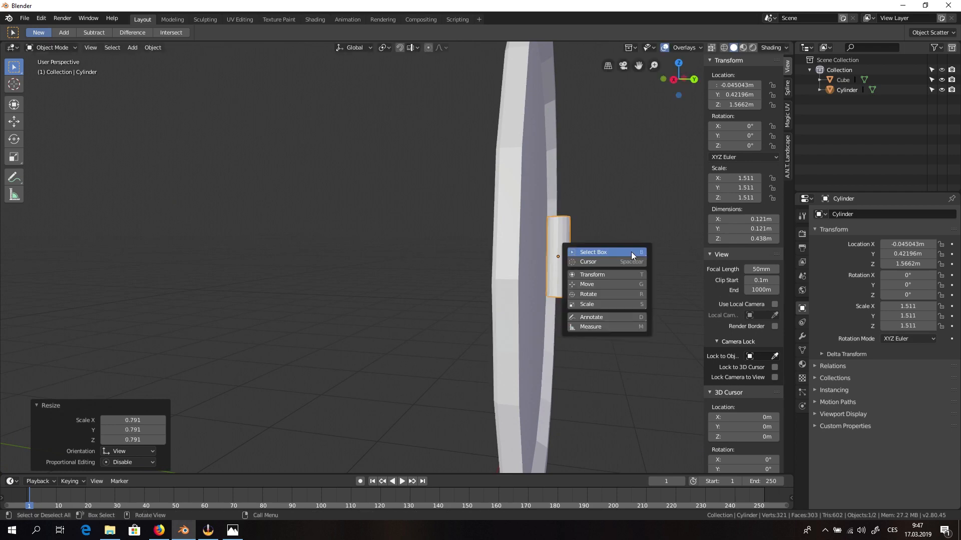
click(616, 305)
drag(558, 219, 559, 221)
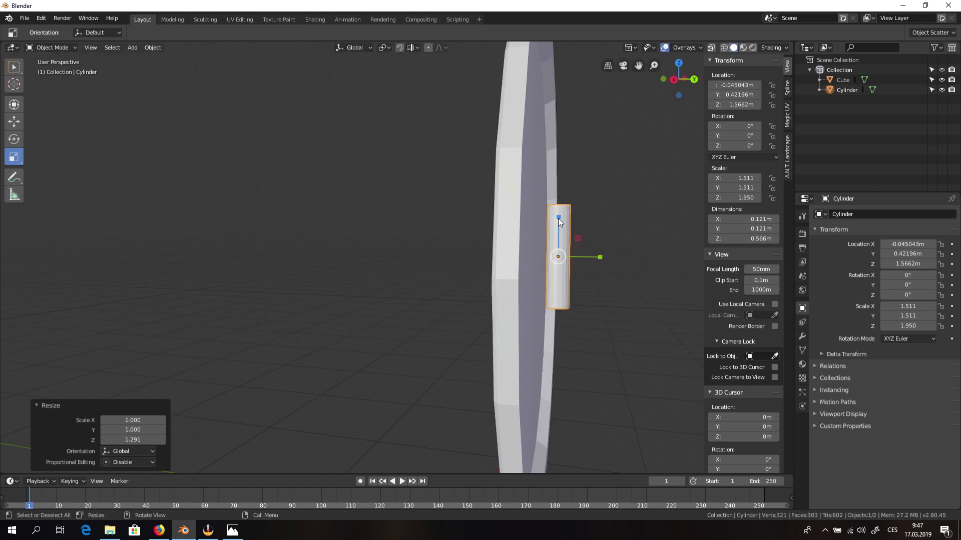
key(s)
click(623, 233)
- Examine the cylinder's position behind the disc from above, opening its mesh in Edit Mode with nothing selected
middle_drag(624, 233, 431, 178)
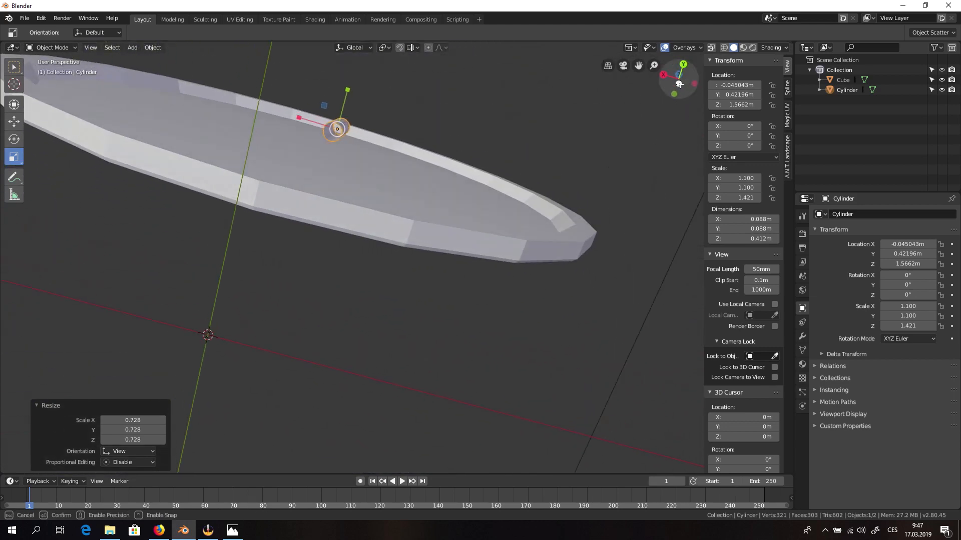
click(678, 84)
middle_drag(549, 346, 459, 247)
click(674, 88)
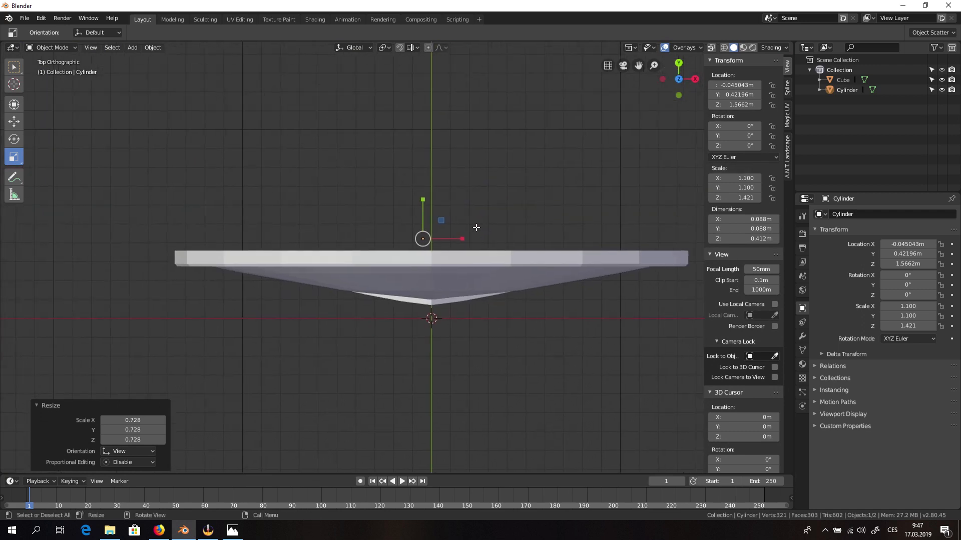
click(476, 227)
scroll(434, 239, up, 4)
key(Tab)
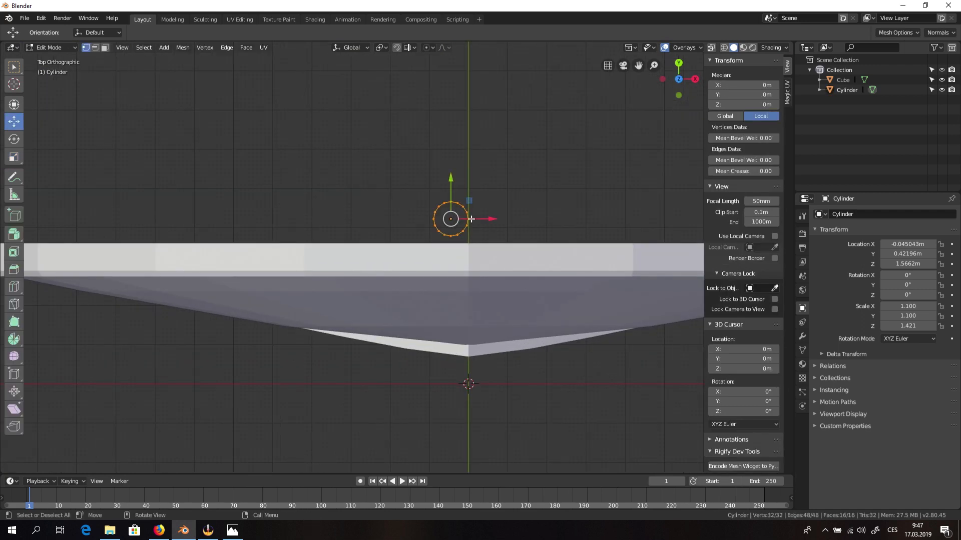
scroll(470, 219, up, 3)
shift+middle_drag(465, 225, 426, 307)
click(566, 242)
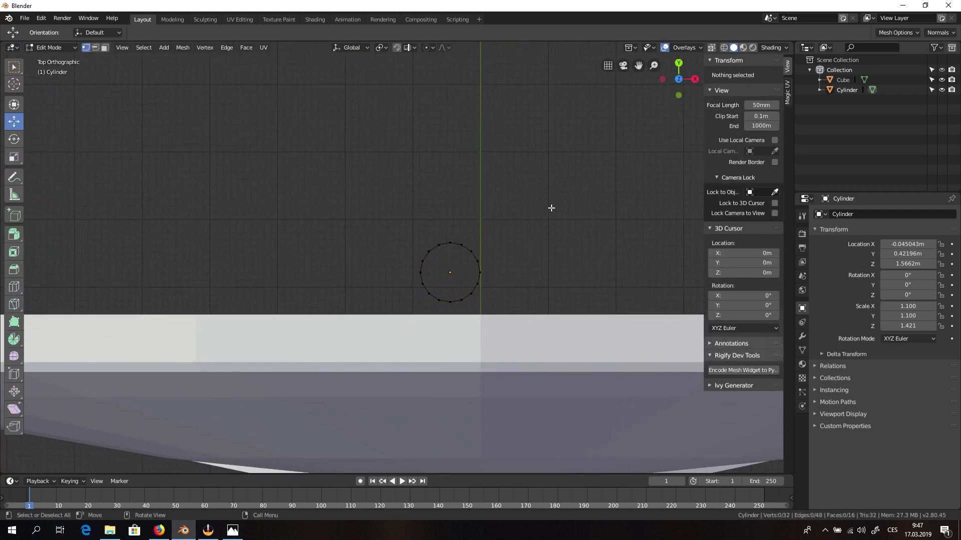
scroll(477, 311, down, 4)
scroll(482, 257, up, 2)
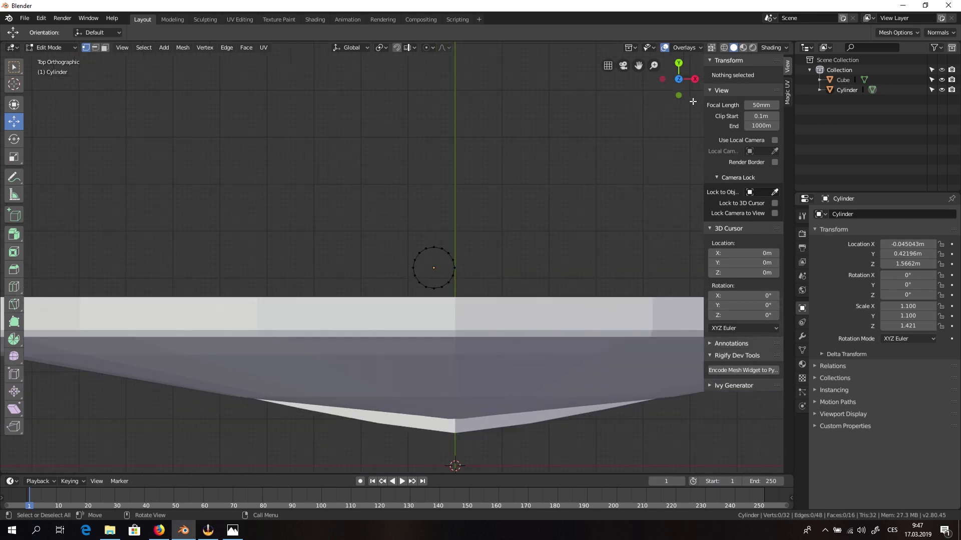
- Switch the viewport to wireframe shading and return to Object Mode with nothing selected
click(723, 50)
scroll(480, 305, down, 2)
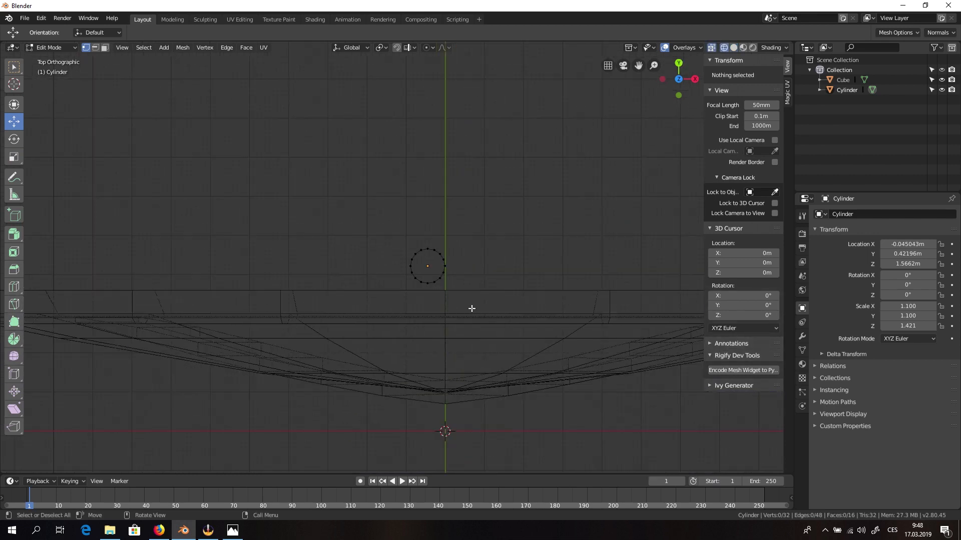
click(480, 272)
key(Tab)
- Add a cube at the world origin and scale it down to about 0.189 m
scroll(457, 268, up, 5)
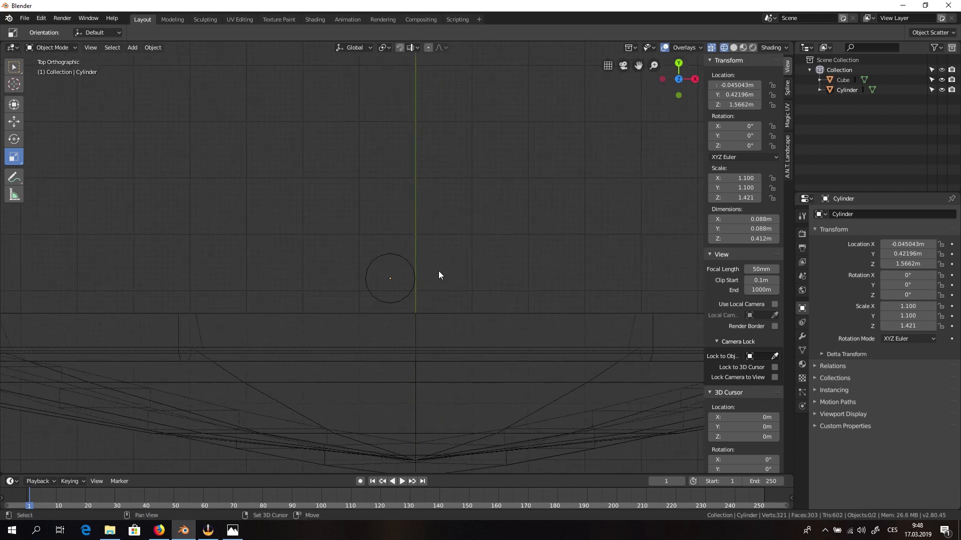
key(shift+a)
mouse_move(400, 281)
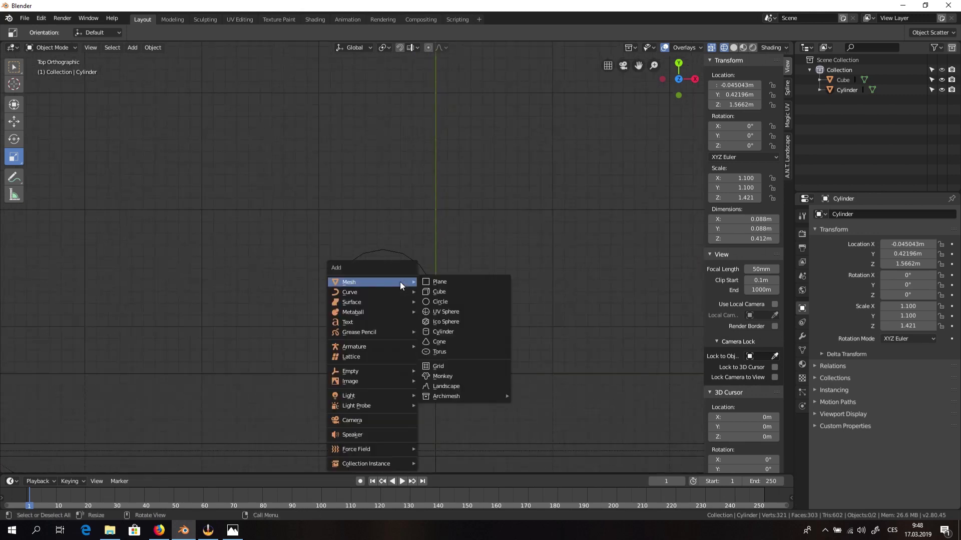
click(476, 292)
scroll(474, 292, down, 6)
key(s)
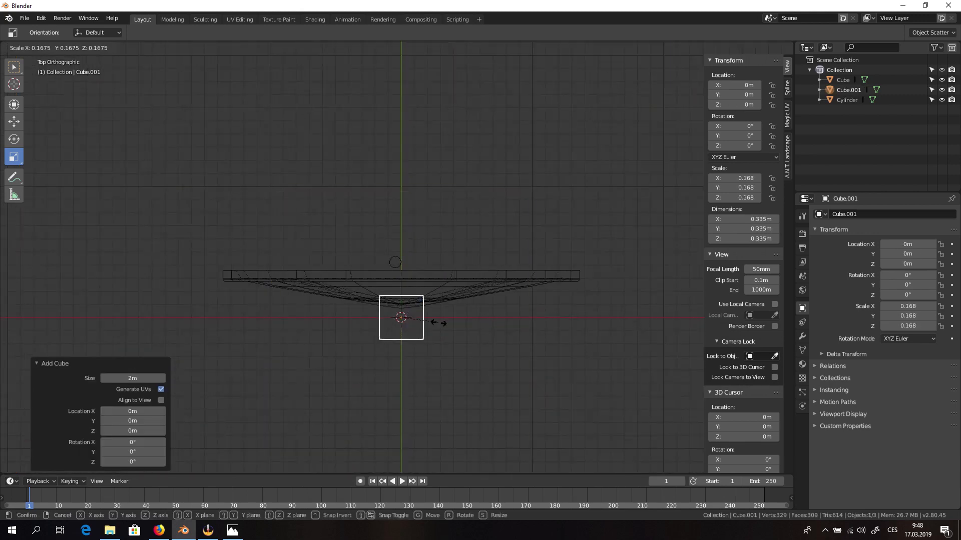
click(422, 328)
- Move the cube over the cylinder's circular outline in the top view and scale it down to about 0.085 m
key(g)
click(413, 268)
scroll(400, 284, up, 8)
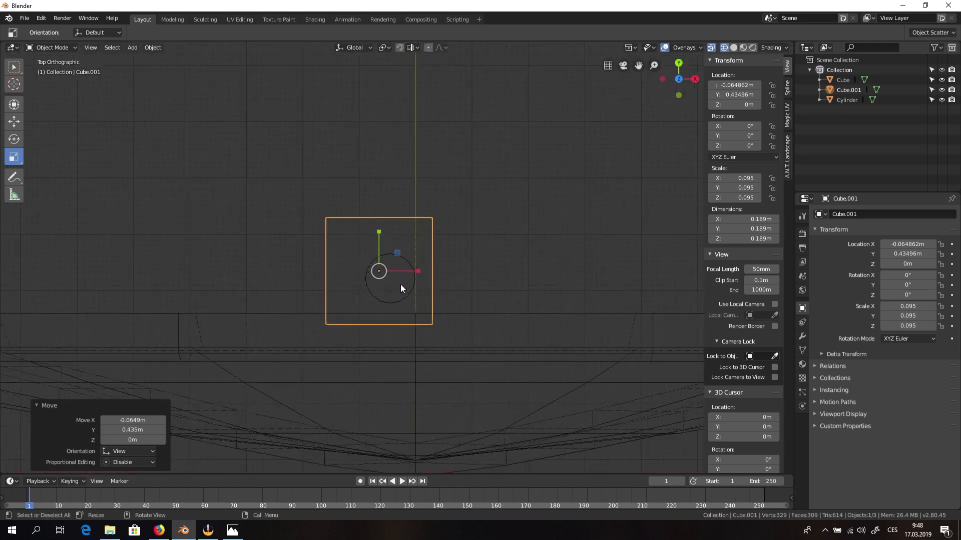
key(s)
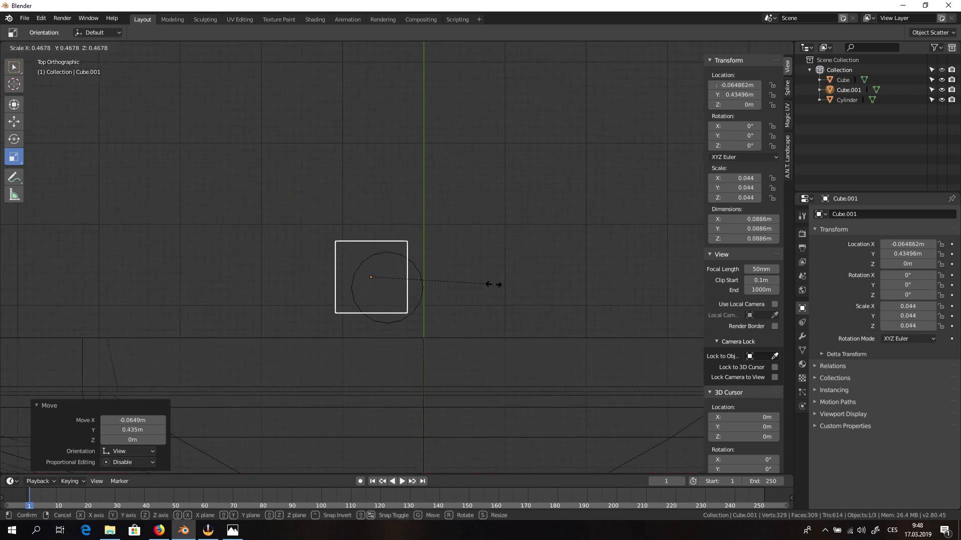
click(493, 285)
key(g)
click(510, 295)
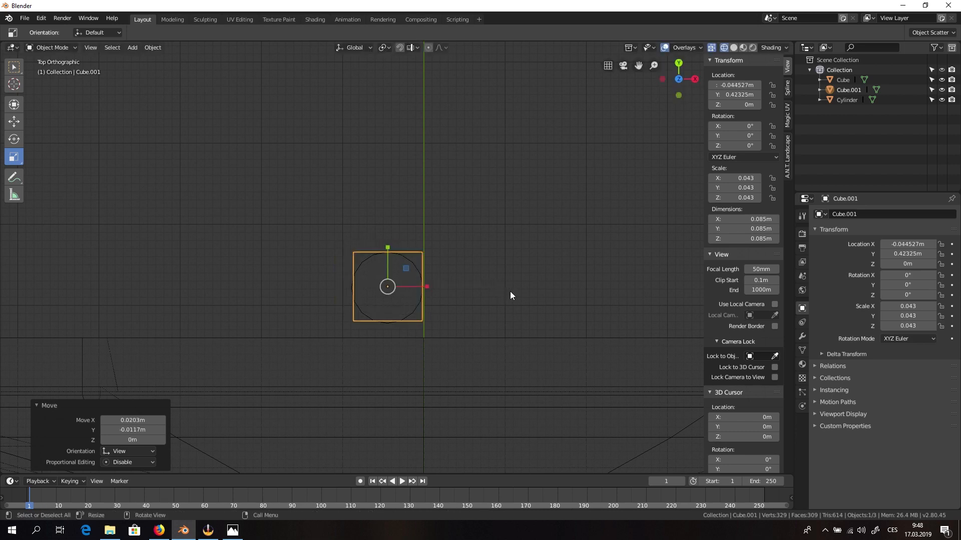
- Enlarge the cube to about 0.09 m and centre it around the cylinder's outline at about -0.046 m in X and 0.421 m in Y
key(s)
click(516, 294)
key(g)
click(516, 294)
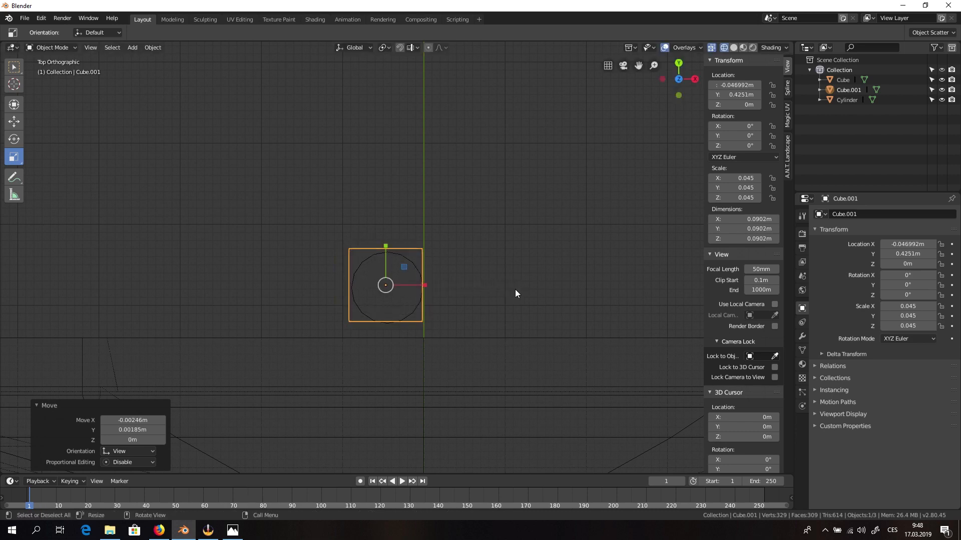
scroll(416, 275, up, 4)
key(g)
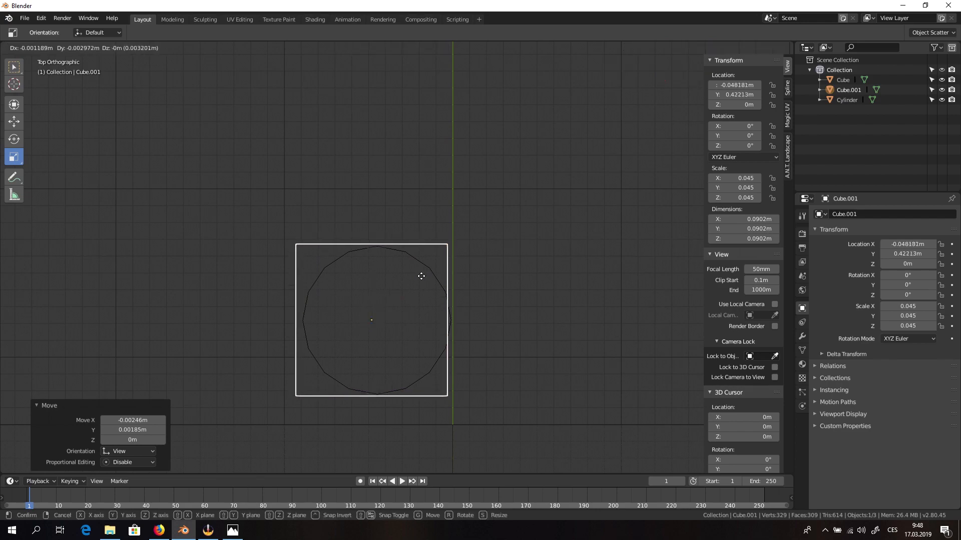
click(429, 279)
scroll(396, 288, down, 2)
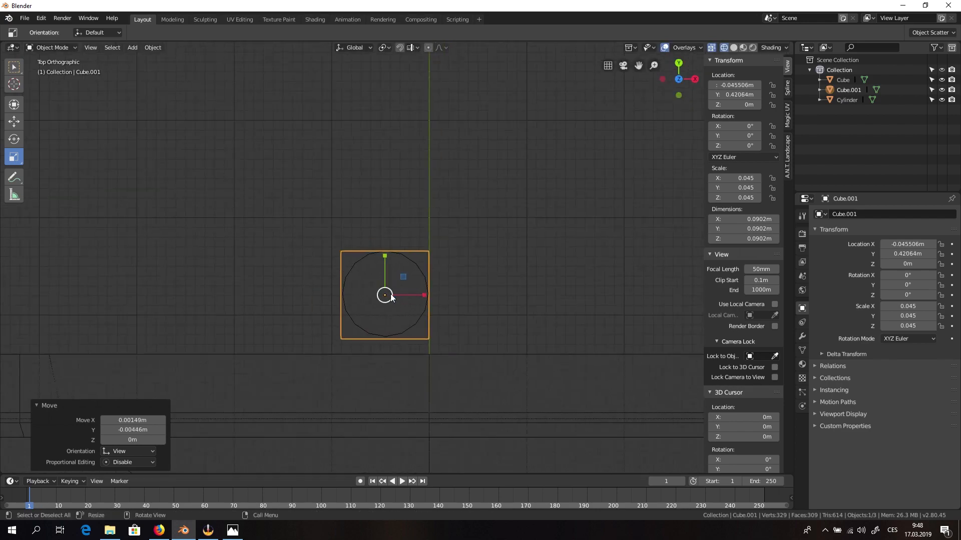
- Raise the cube along Z to about 1.357 m, at the cylinder's lower end
mouse_move(396, 289)
middle_down()
mouse_move(421, 300)
mouse_move(427, 319)
mouse_move(482, 311)
mouse_move(534, 245)
mouse_move(470, 221)
mouse_move(467, 287)
mouse_move(439, 394)
mouse_move(392, 303)
middle_up()
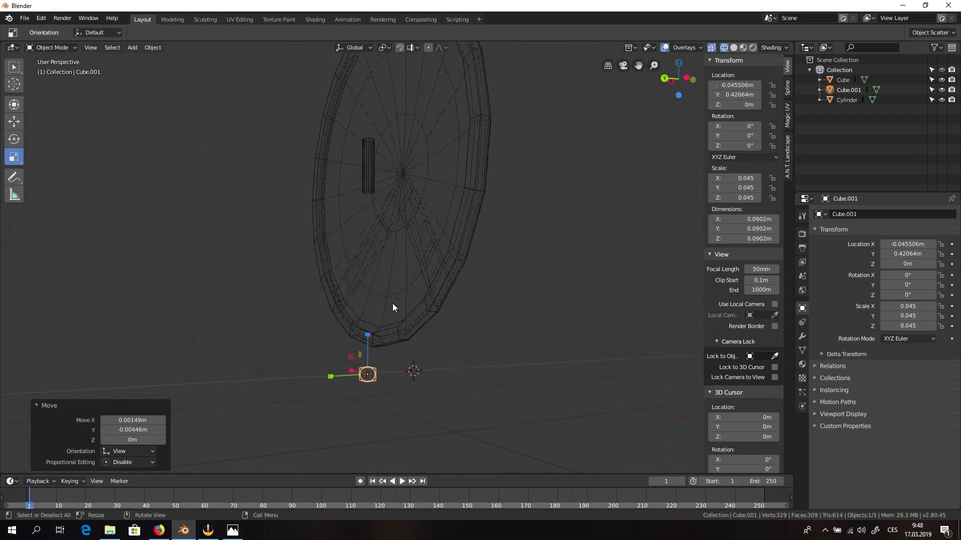
key(shift+space)
click(373, 301)
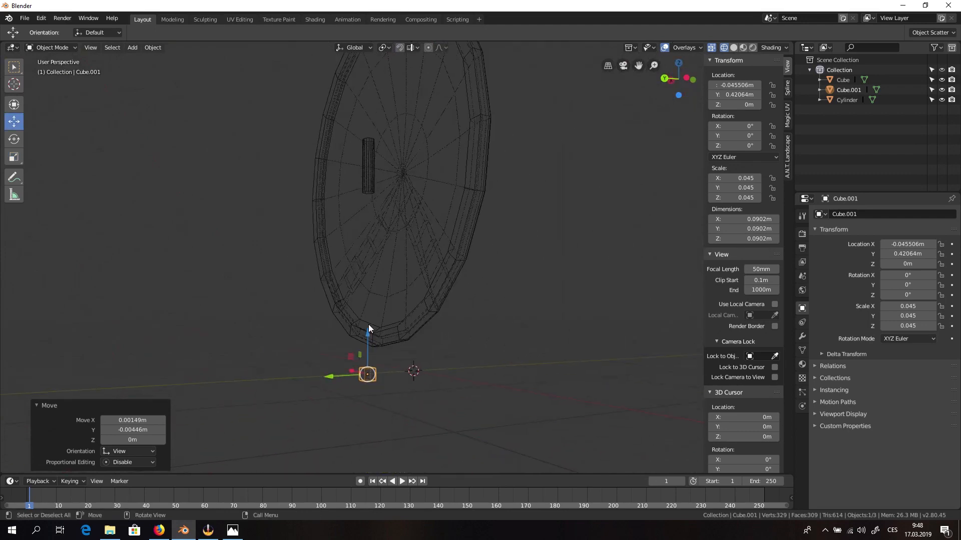
drag(369, 326, 364, 179)
scroll(363, 161, up, 5)
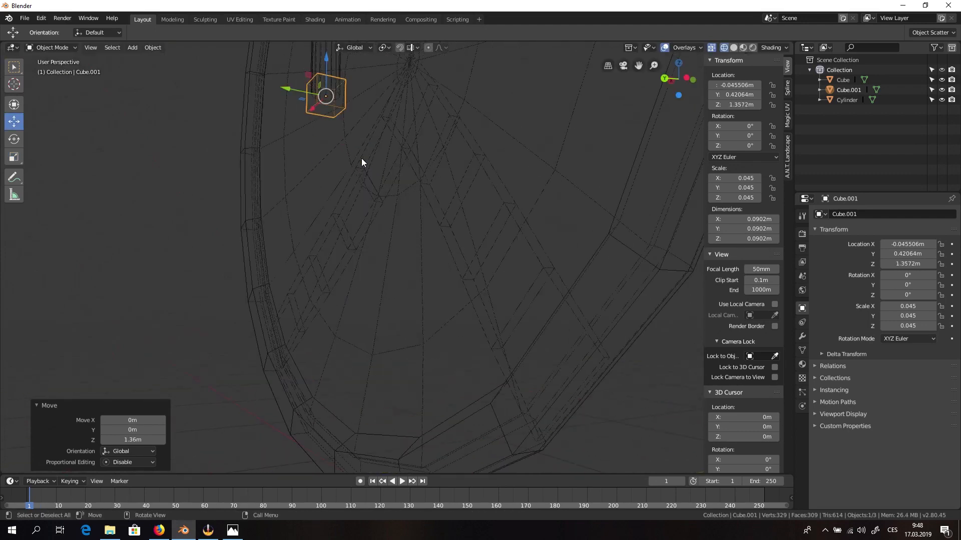
- Flatten the cube along Z with the Scale tool to about 0.035 m thick
middle_drag(362, 161, 428, 251)
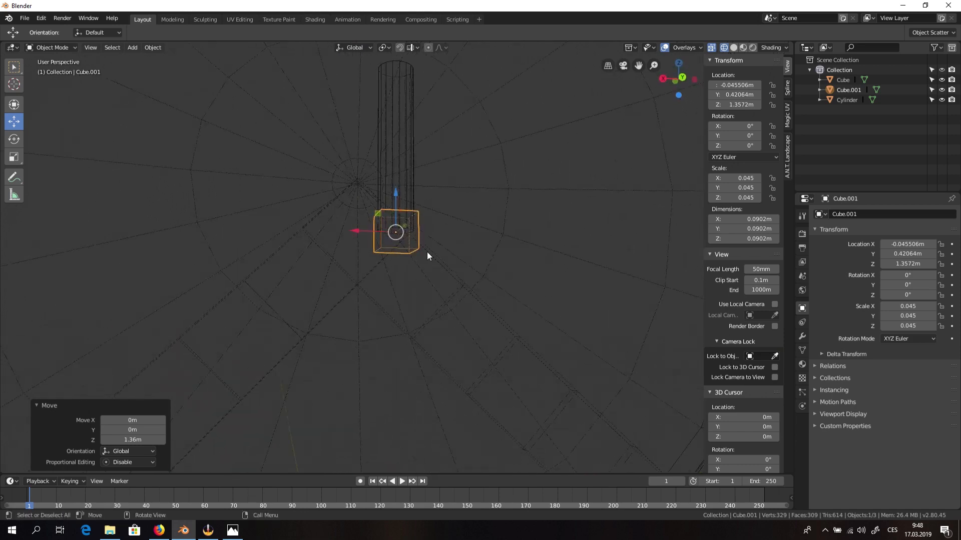
key(shift+space)
key(s)
drag(396, 194, 398, 217)
mouse_move(409, 239)
middle_down()
mouse_move(442, 260)
mouse_move(424, 227)
middle_up()
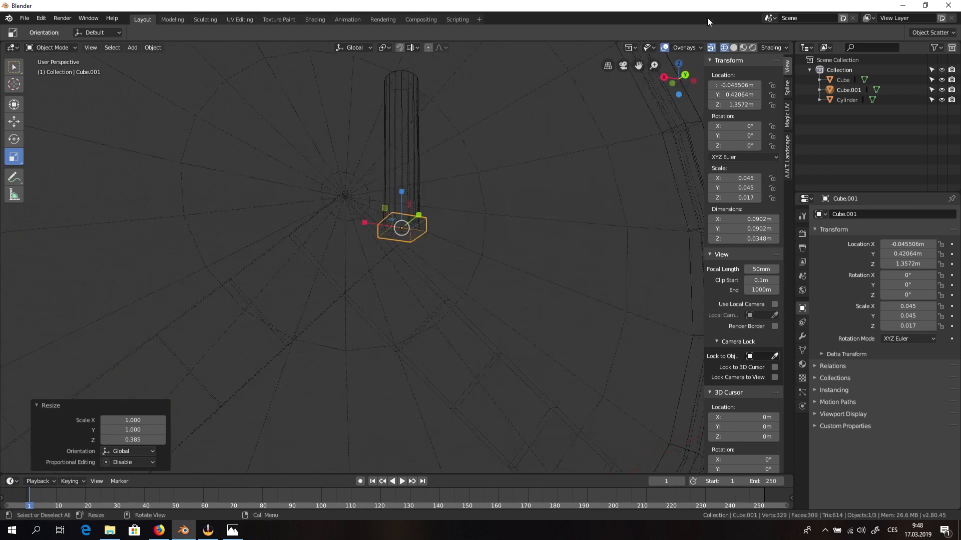
- Switch to solid shading and nudge the cube under the cylinder to about -0.047 m in X, 0.426 m in Y and 1.356 m in Z
click(733, 47)
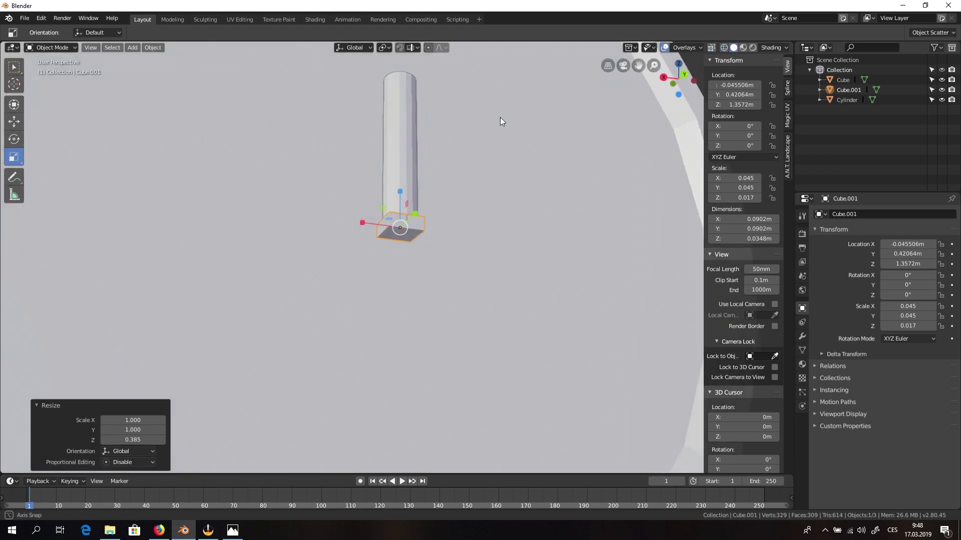
middle_drag(500, 117, 474, 41)
middle_drag(404, 202, 521, 429)
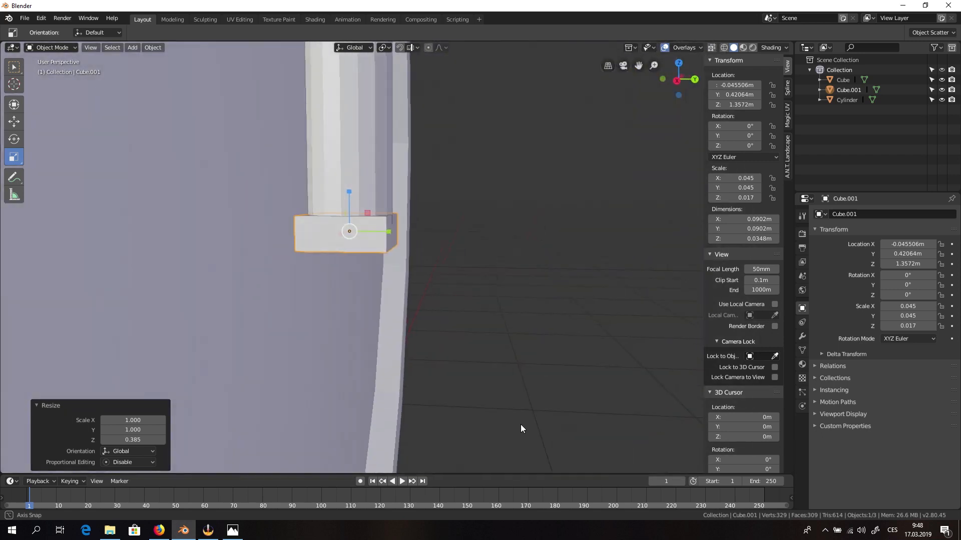
key(g)
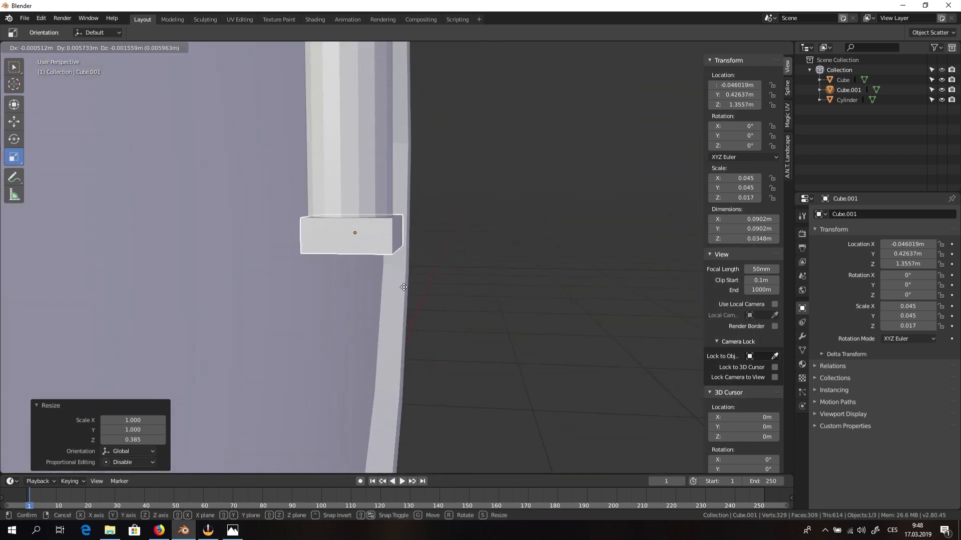
click(403, 291)
middle_drag(404, 291, 438, 198)
key(g)
click(477, 255)
- Enlarge the flattened cube uniformly in two passes to about 0.111 m wide and deep and 0.043 m thick
key(s)
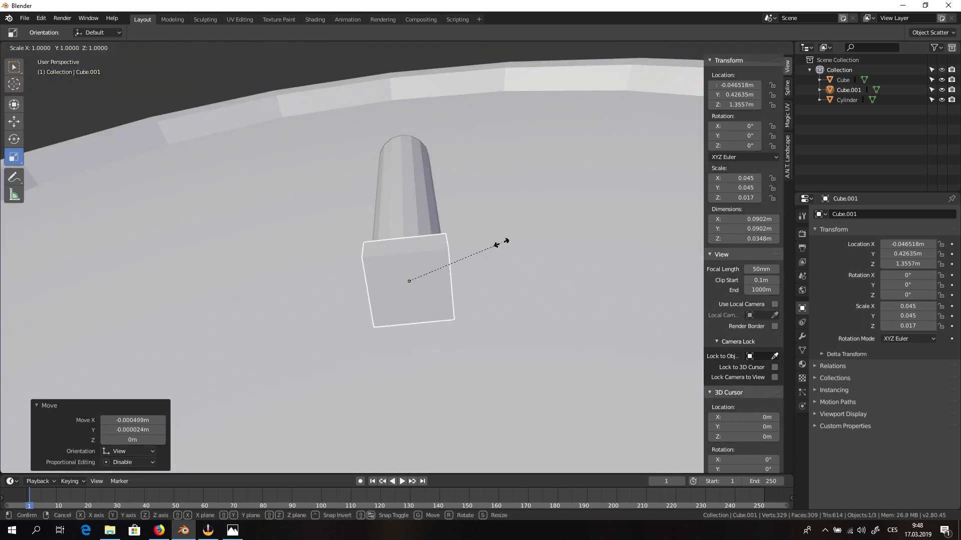
click(511, 239)
key(g)
right_click(487, 239)
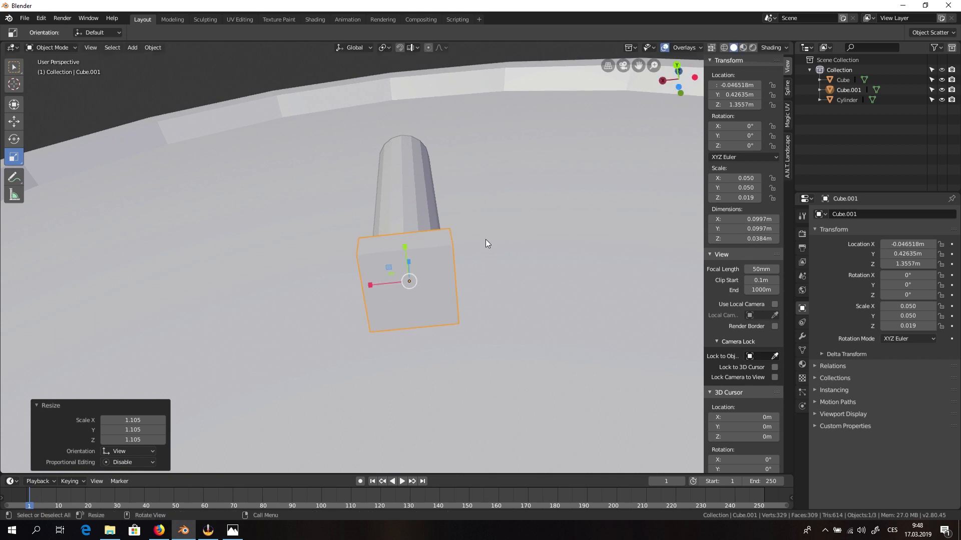
key(s)
click(492, 238)
- Extrude the block's side face nearest the disc by about 0.075 m toward the disc with Extrude Region
middle_drag(492, 238, 283, 205)
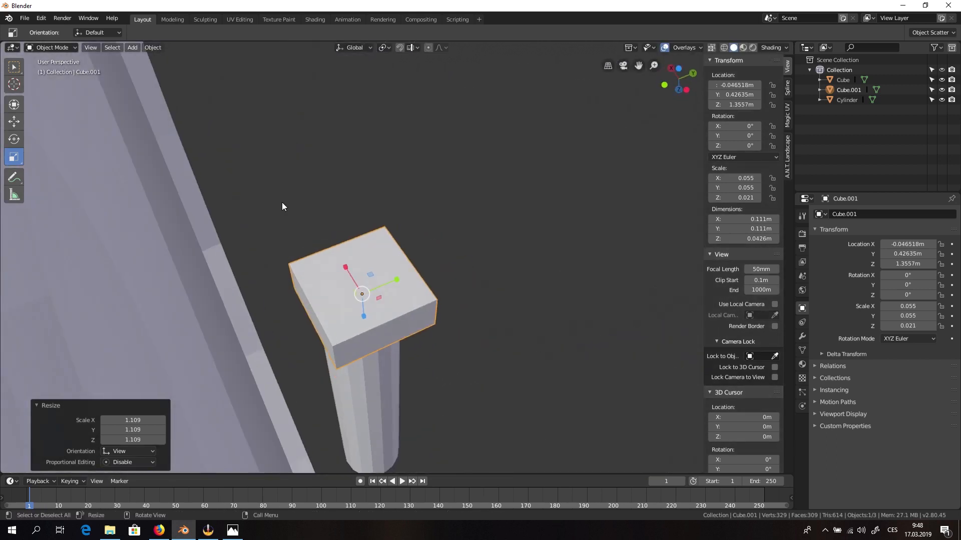
key(Tab)
key(alt+a)
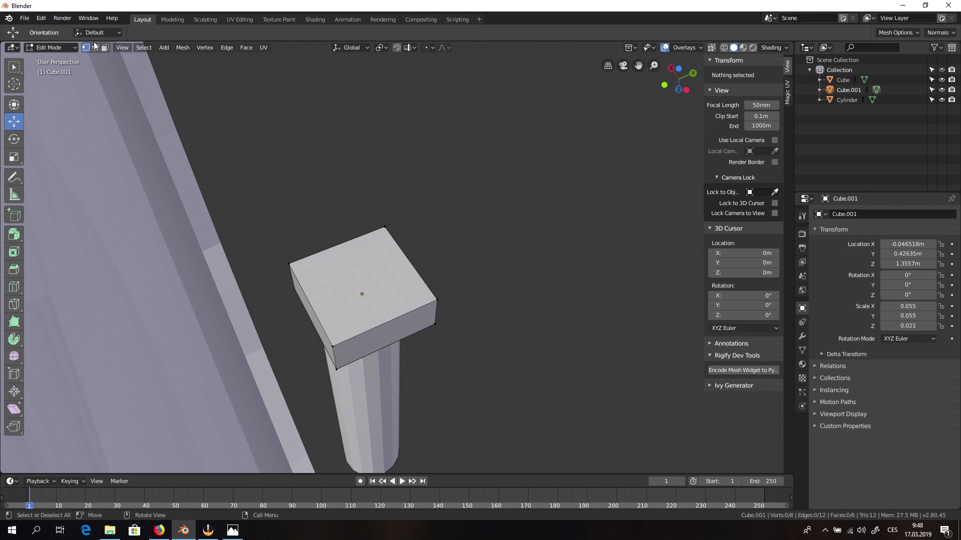
click(113, 50)
click(316, 321)
middle_drag(316, 321, 408, 384)
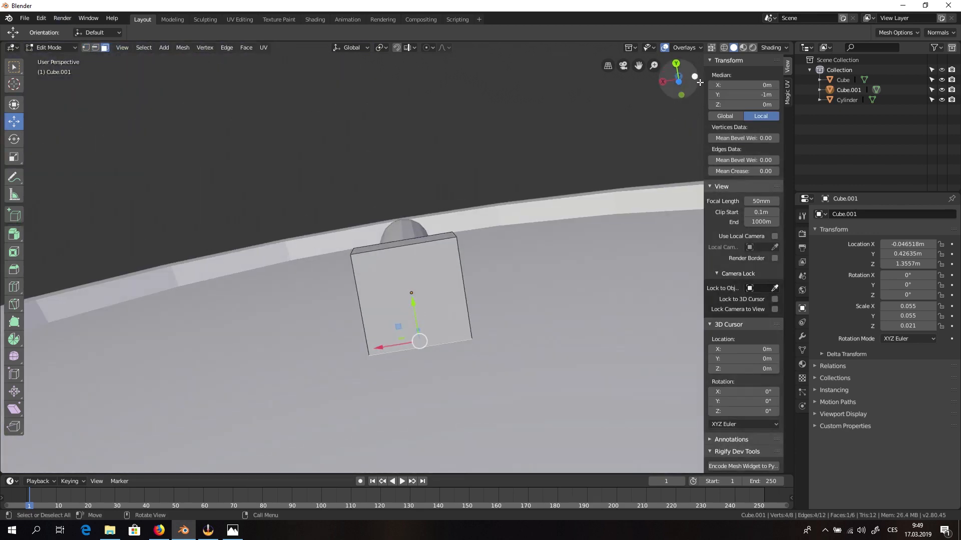
click(681, 83)
scroll(451, 178, down, 2)
middle_drag(450, 178, 122, 236)
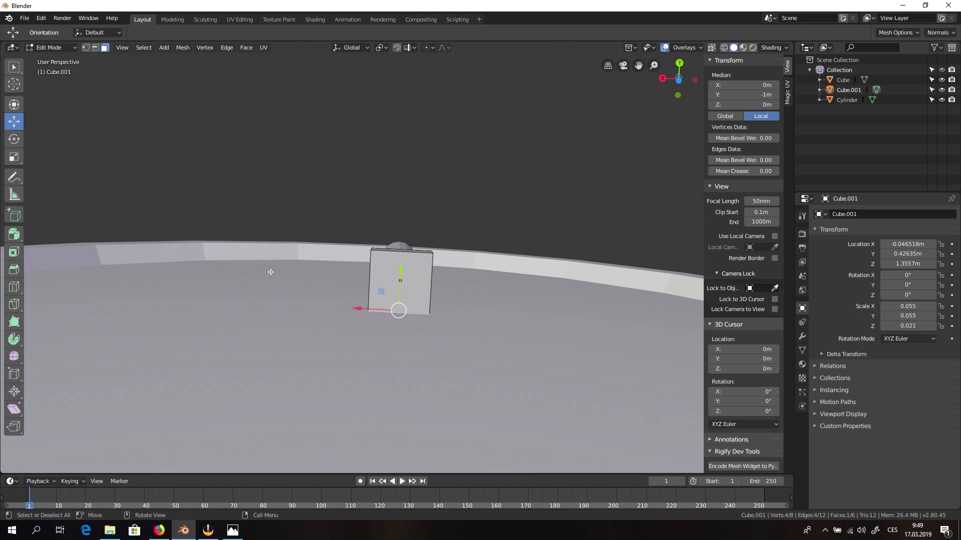
middle_drag(270, 272, 269, 268)
click(8, 237)
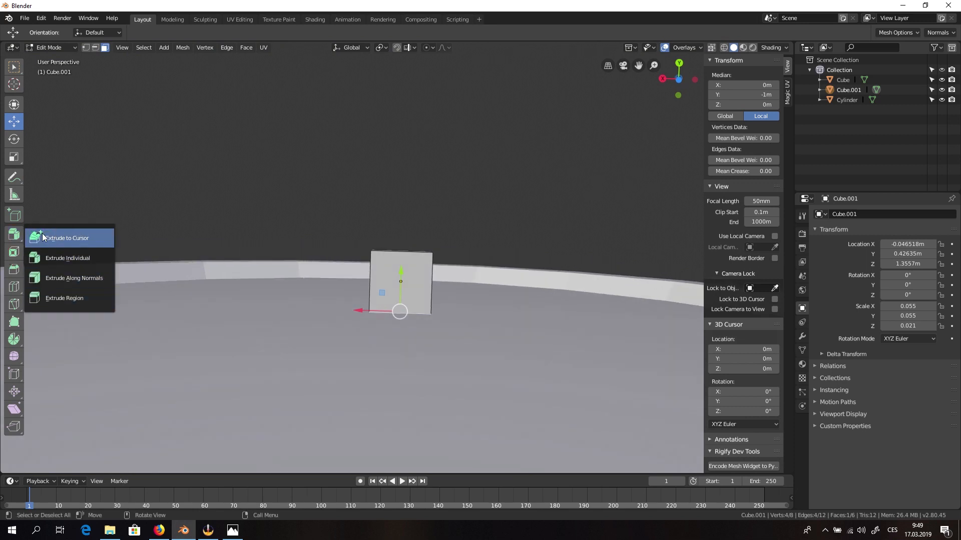
click(61, 298)
scroll(355, 308, down, 3)
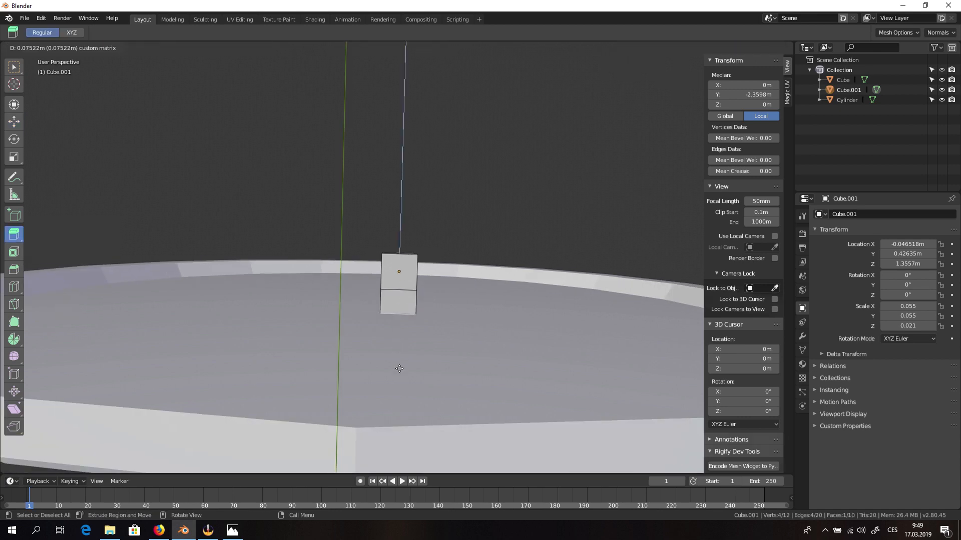
click(395, 367)
- Widen the extruded end face along X by a factor of about 1.406 to flare the mount
key(shift+space)
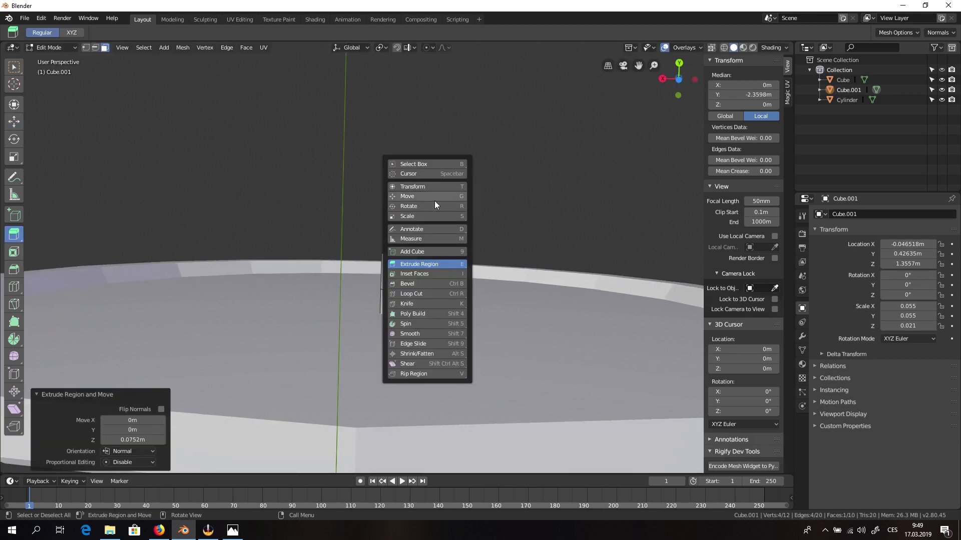
click(431, 215)
drag(358, 311, 340, 307)
middle_drag(385, 345, 390, 343)
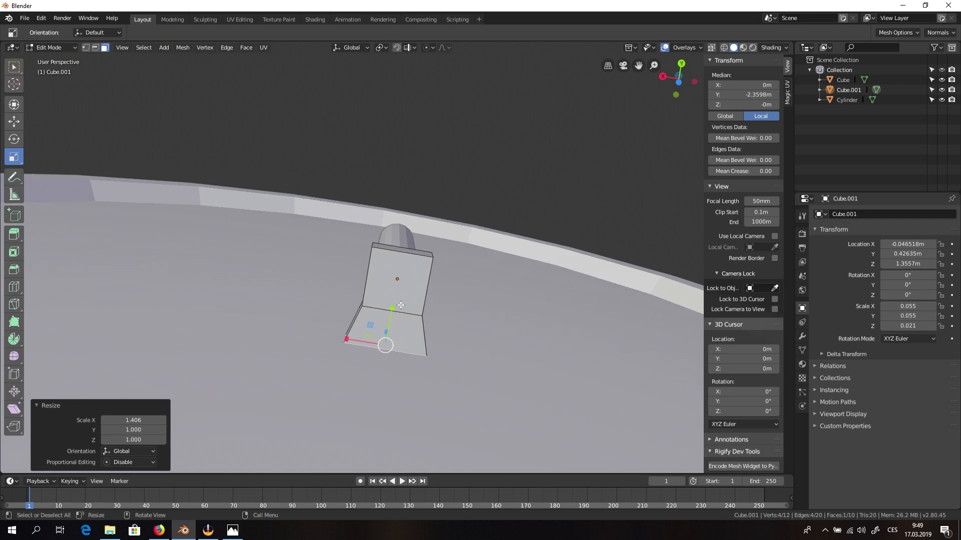
key(e)
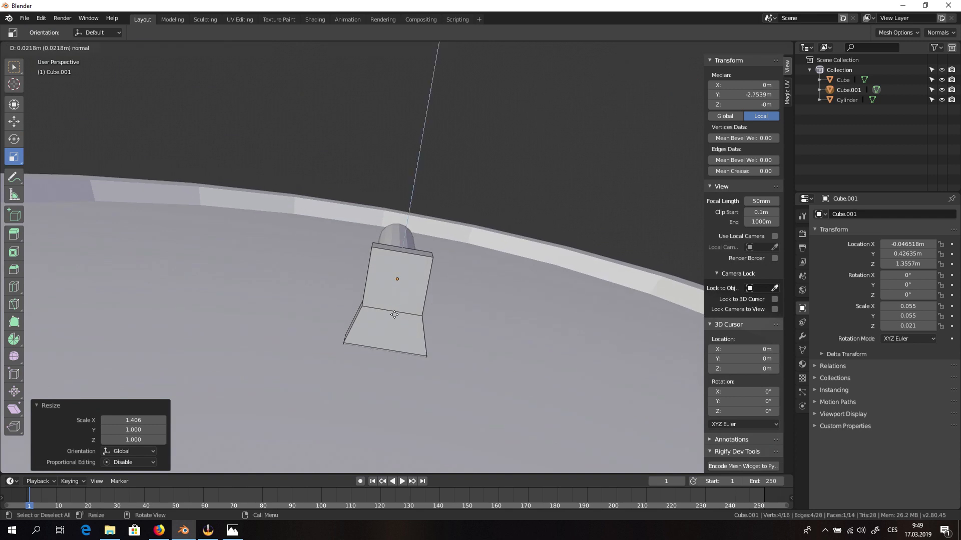
right_click(388, 330)
scroll(389, 331, down, 4)
middle_drag(388, 331, 450, 450)
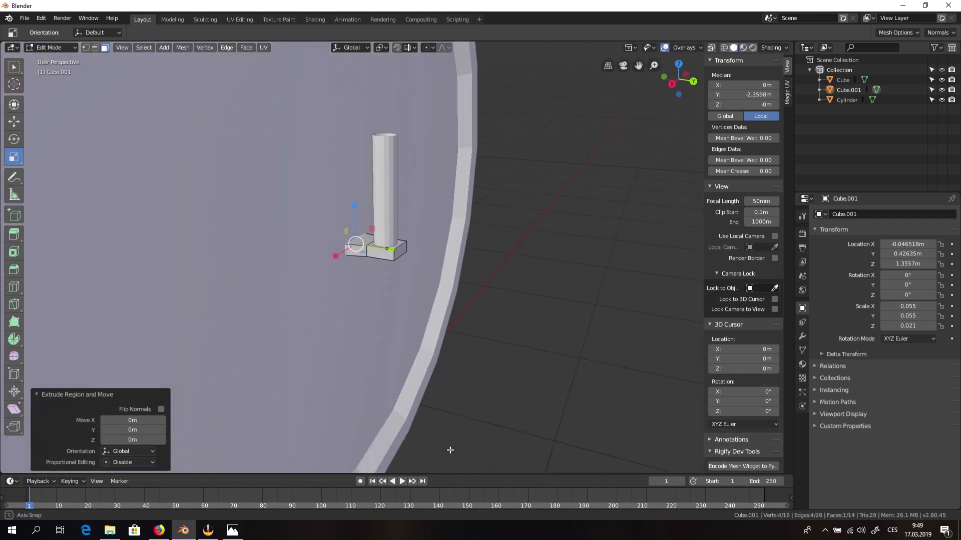
scroll(374, 276, up, 4)
scroll(373, 276, up, 2)
middle_drag(373, 276, 260, 210)
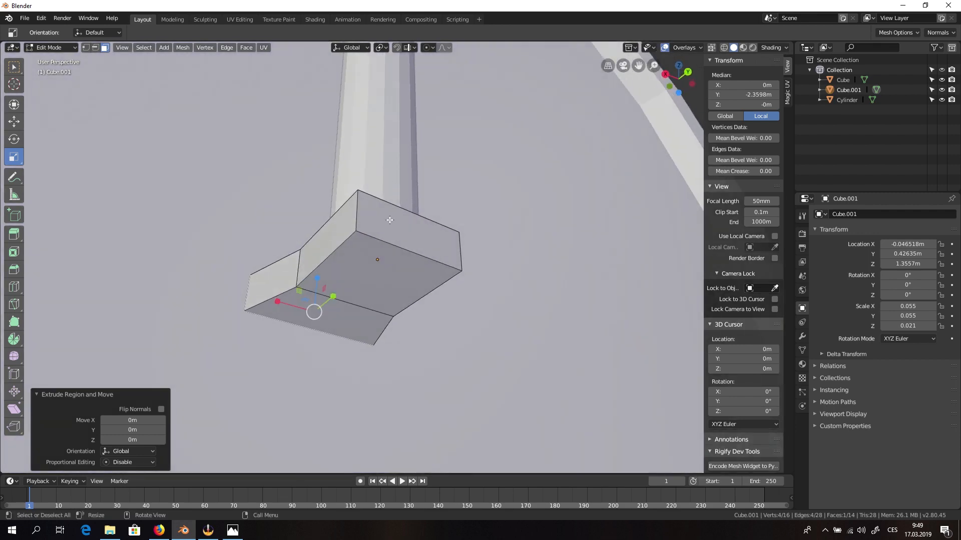
click(388, 223)
middle_drag(388, 224, 385, 199)
- Move the cylinder and the cube mount away from the disc along Y, placing the mount at about 0.454 m
key(Tab)
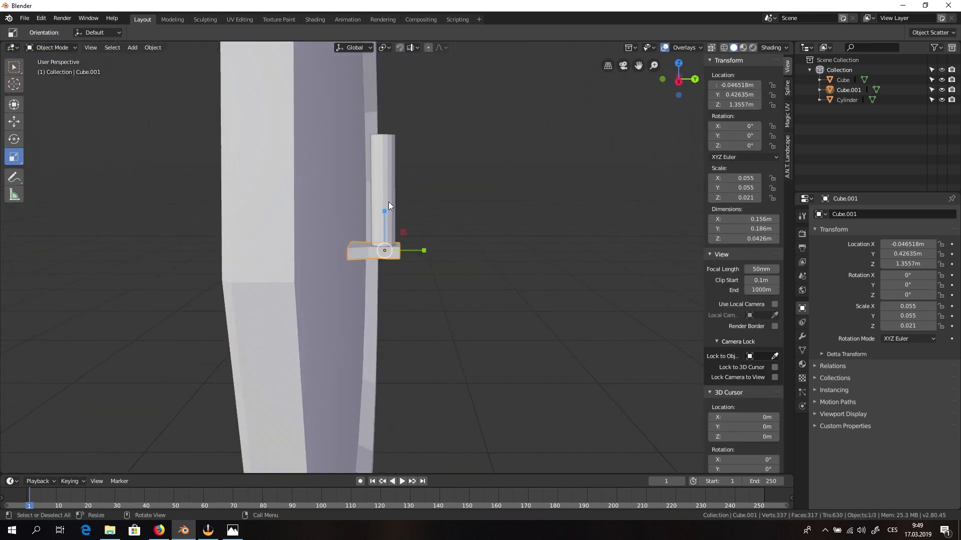
click(377, 201)
key(shift+space)
key(g)
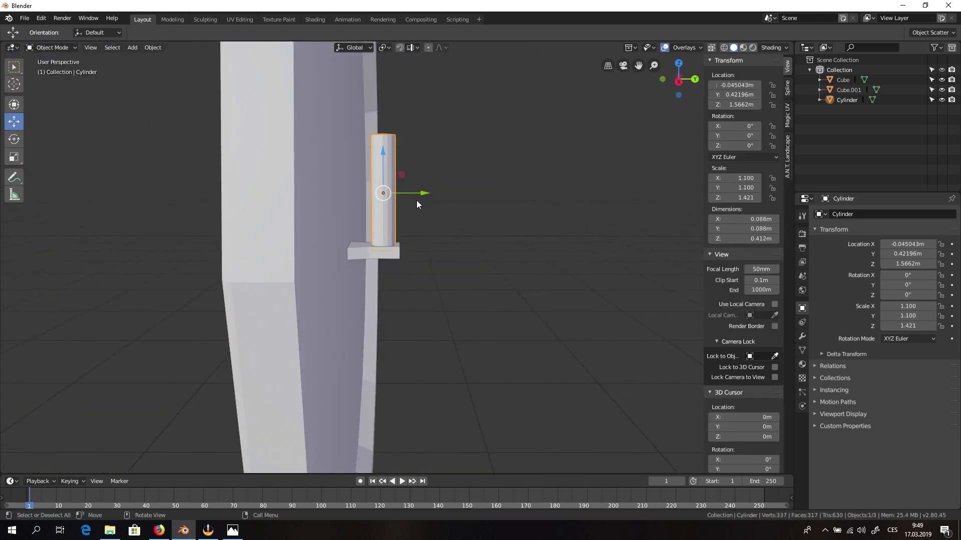
drag(419, 193, 427, 194)
click(371, 249)
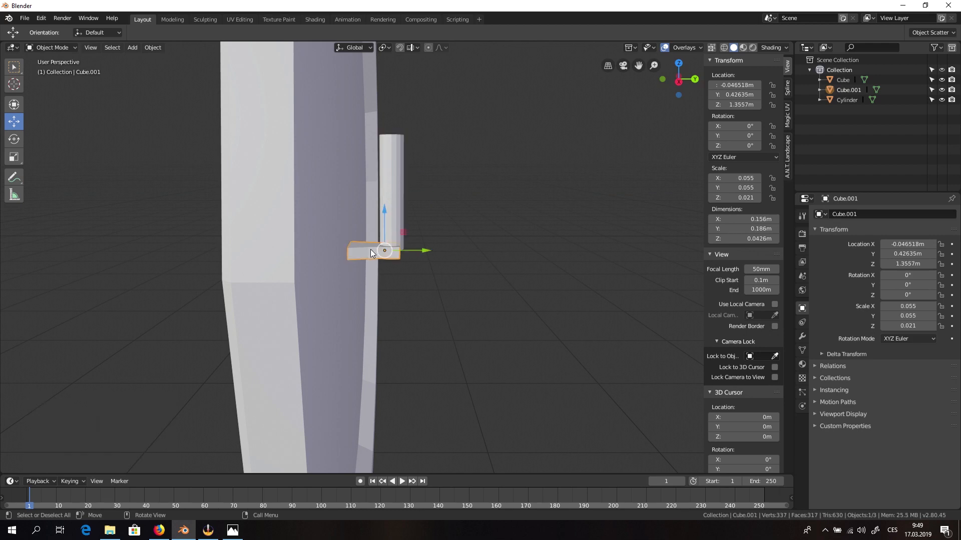
drag(416, 251, 423, 250)
- Extrude the mount's flared end face a further 0.044 m or so toward the disc
middle_drag(423, 249, 365, 180)
scroll(365, 180, up, 4)
key(Tab)
click(371, 324)
middle_drag(371, 325, 318, 283)
click(724, 47)
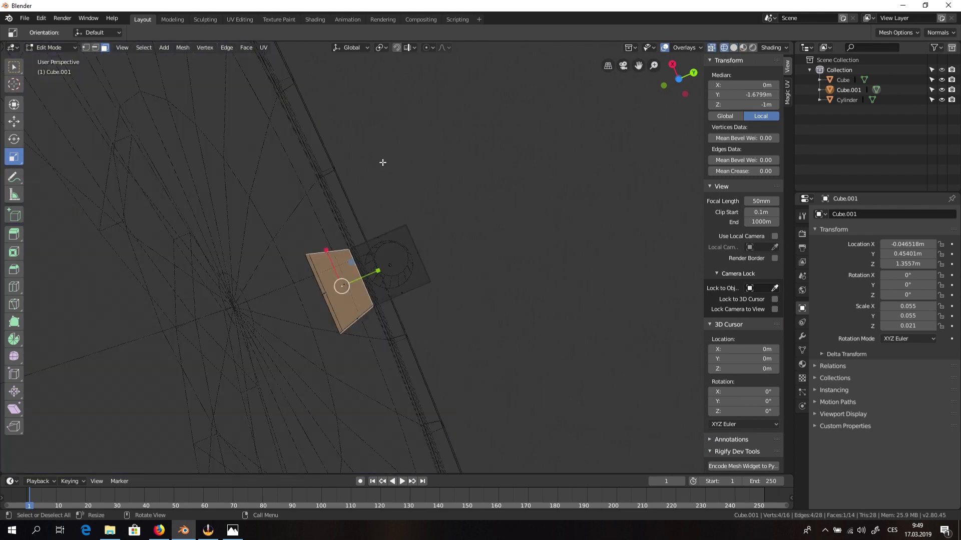
mouse_move(381, 161)
middle_down()
mouse_move(436, 250)
mouse_move(363, 181)
mouse_move(334, 169)
middle_up()
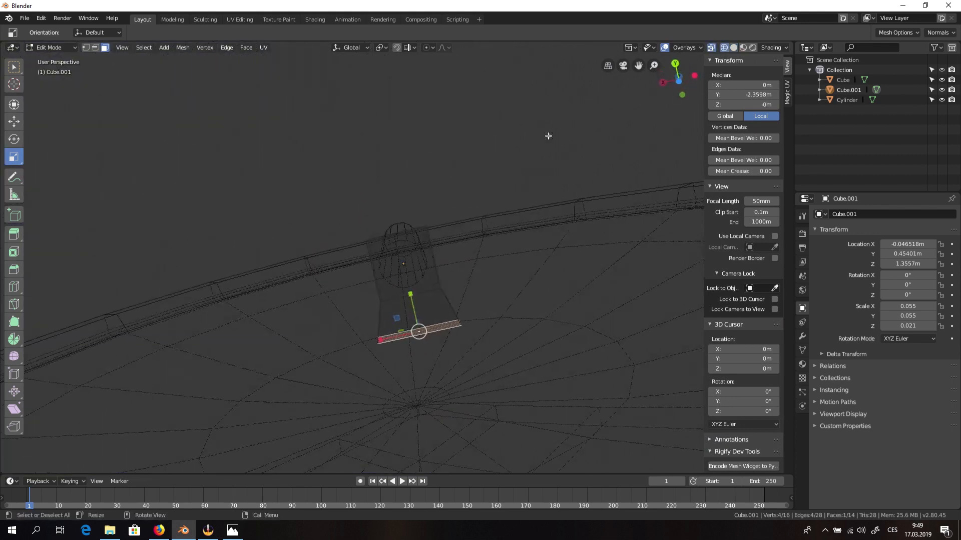
click(733, 47)
middle_drag(452, 250, 450, 215)
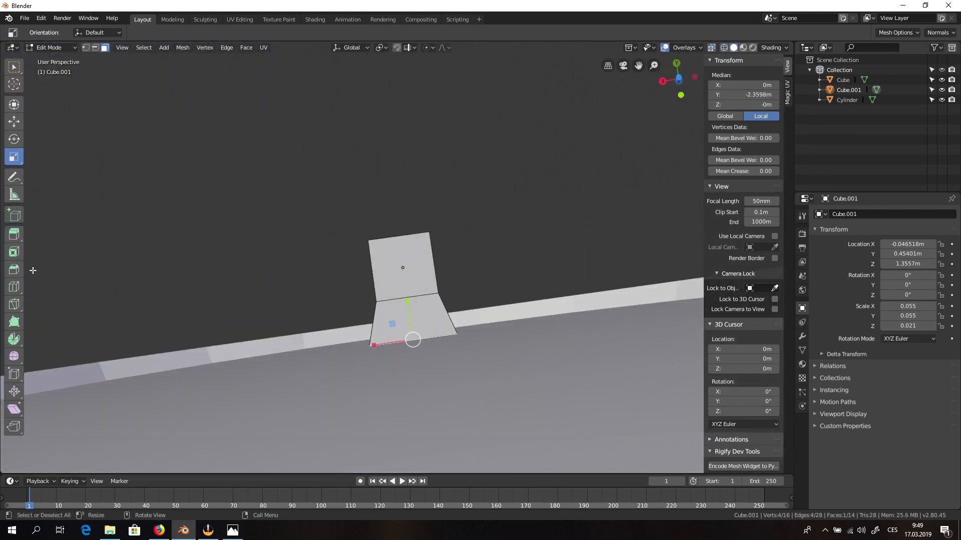
click(19, 232)
mouse_move(421, 396)
mouse_down()
mouse_move(414, 386)
mouse_move(423, 410)
mouse_up()
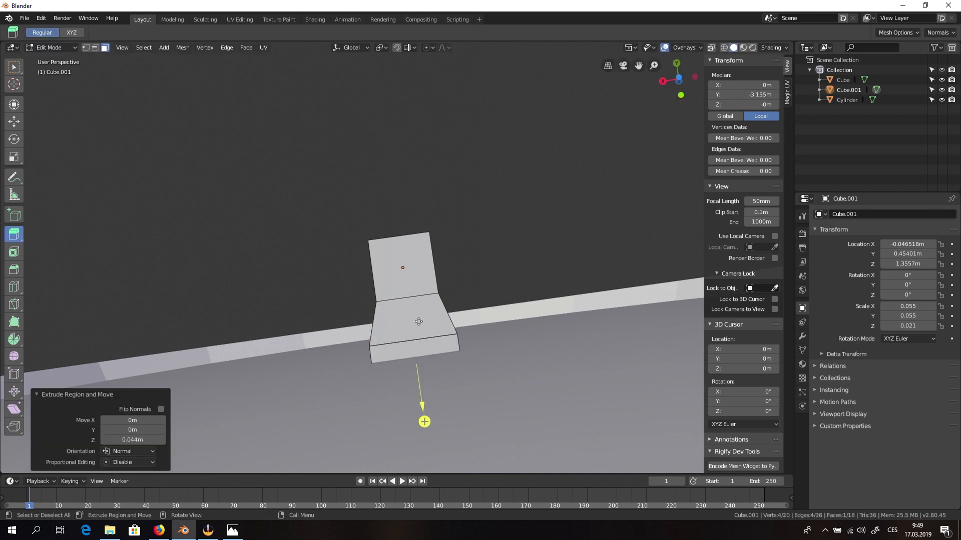
- Widen the newly extruded end face along X so the mount flares more sharply at the disc
key(shift+space)
key(s)
drag(386, 370, 371, 369)
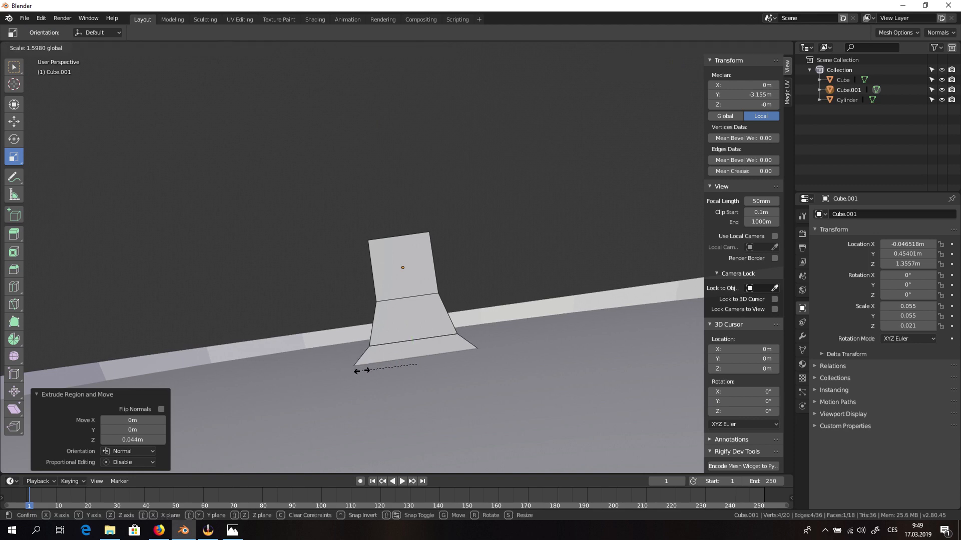
drag(364, 373, 364, 373)
middle_drag(390, 300, 356, 318)
- Select the two slanted side faces of the mount's outermost flared section
click(470, 296)
shift+click(323, 273)
middle_drag(324, 273, 412, 301)
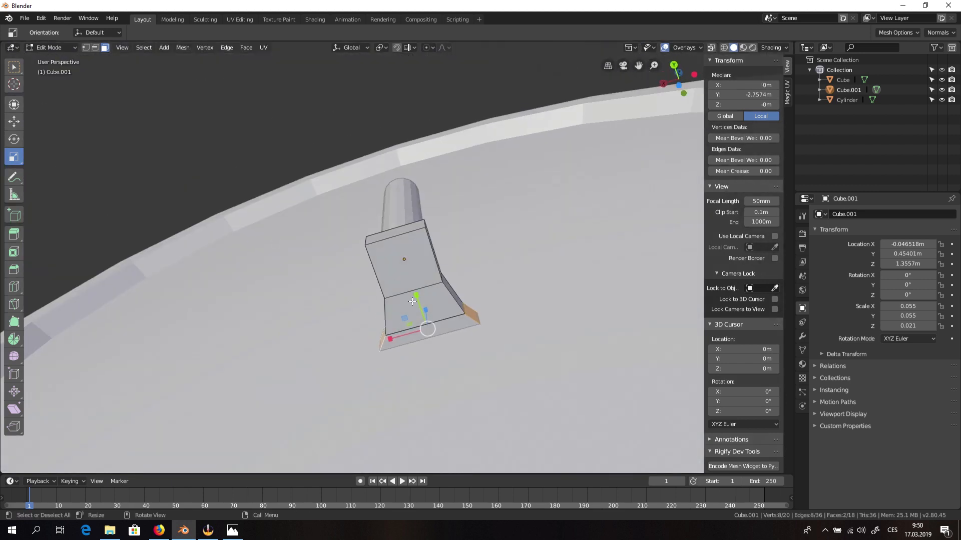
- Try extruding the two selected side faces with Extrude Individual, and undo the extrusion
drag(14, 233, 65, 256)
drag(492, 292, 509, 289)
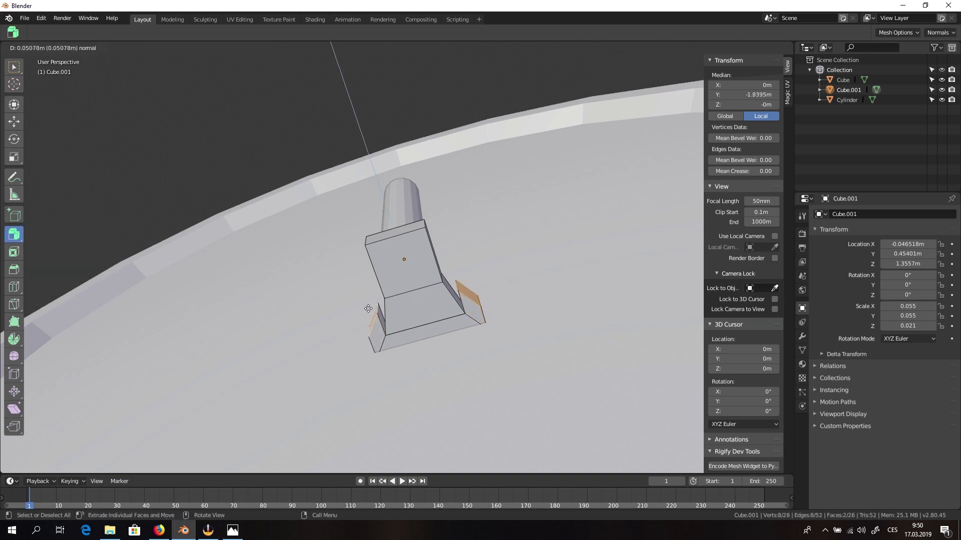
drag(369, 308, 369, 308)
key(ctrl+z)
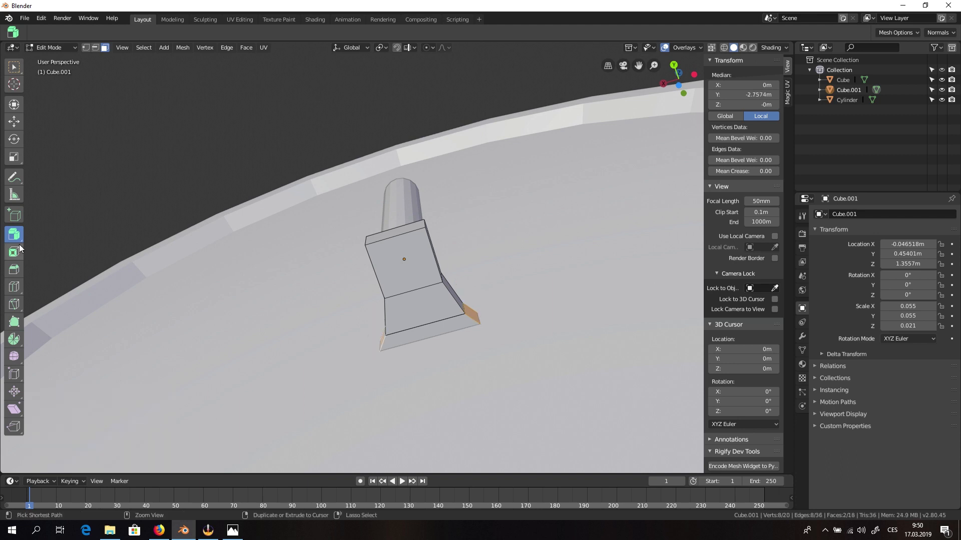
- Extrude the two slanted side faces along their normals with an offset of about -0.802 m to form side prongs
drag(13, 234, 70, 276)
drag(405, 309, 351, 309)
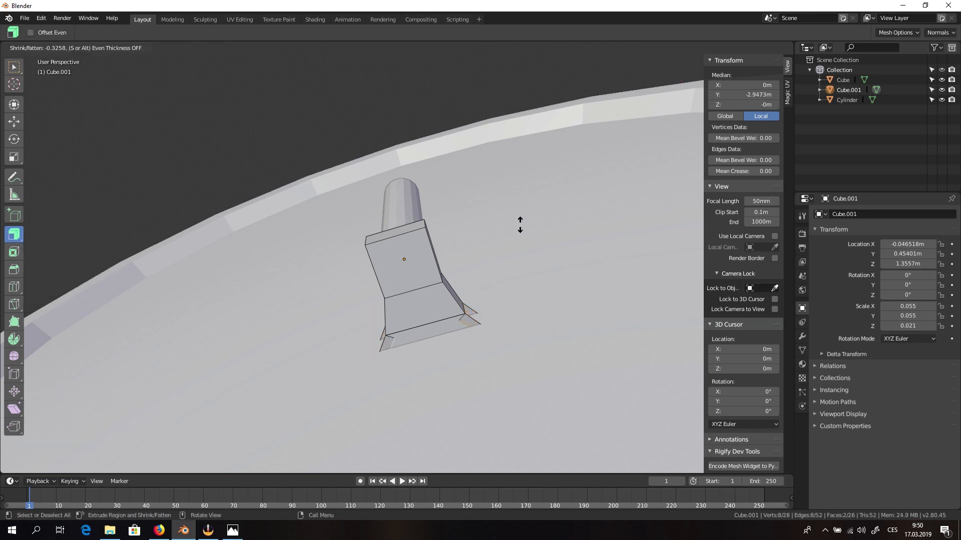
drag(542, 87, 542, 88)
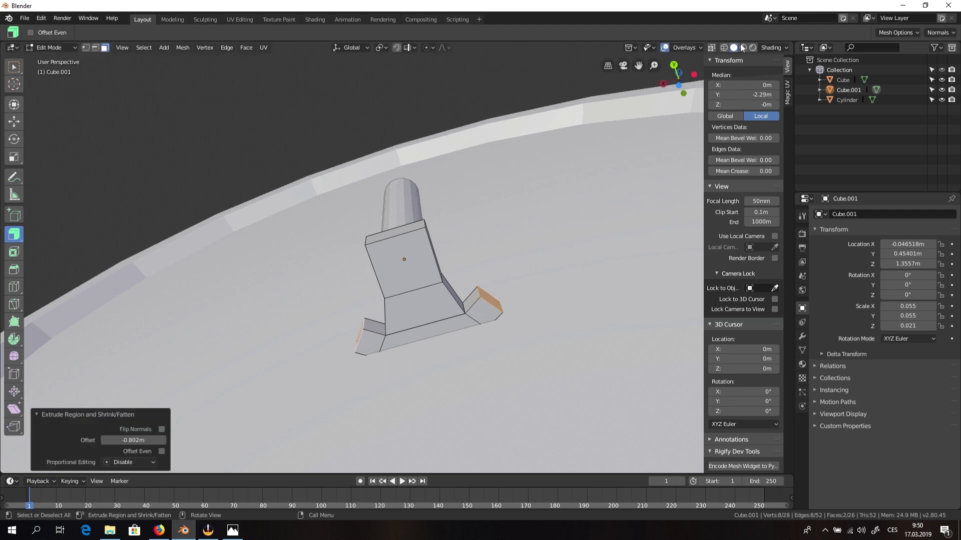
- Shift the end faces of both side prongs along Y toward the disc, to a local median Y of about -3.166 m
click(678, 85)
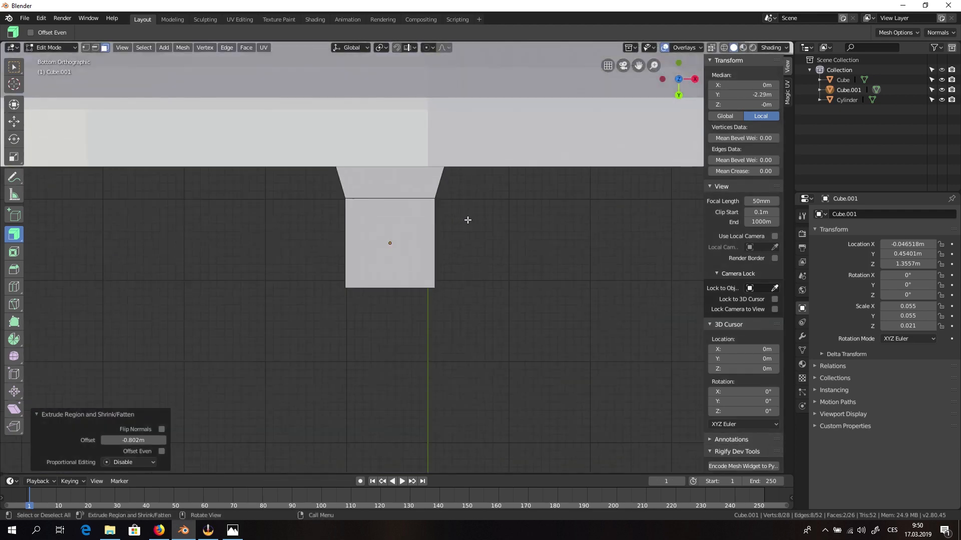
middle_drag(468, 217, 458, 240)
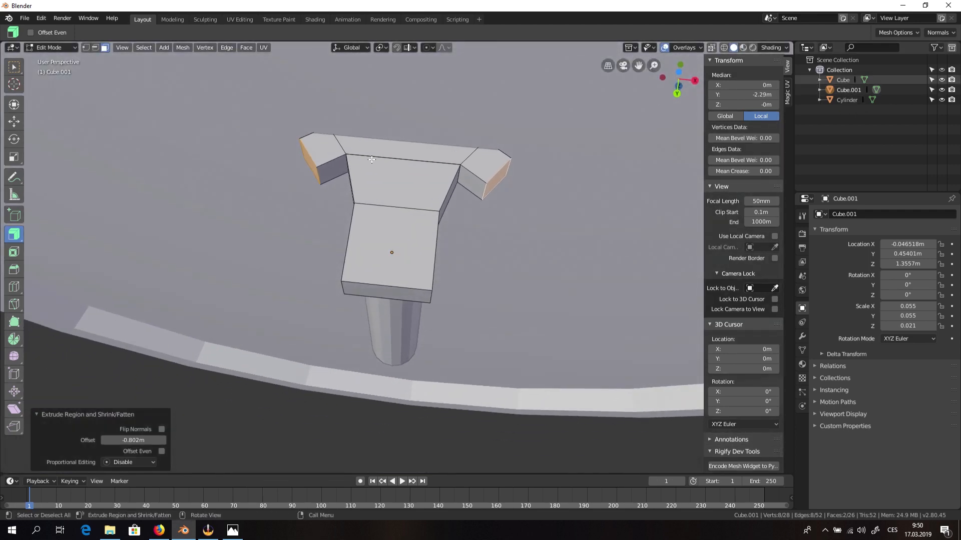
key(shift+space)
click(415, 172)
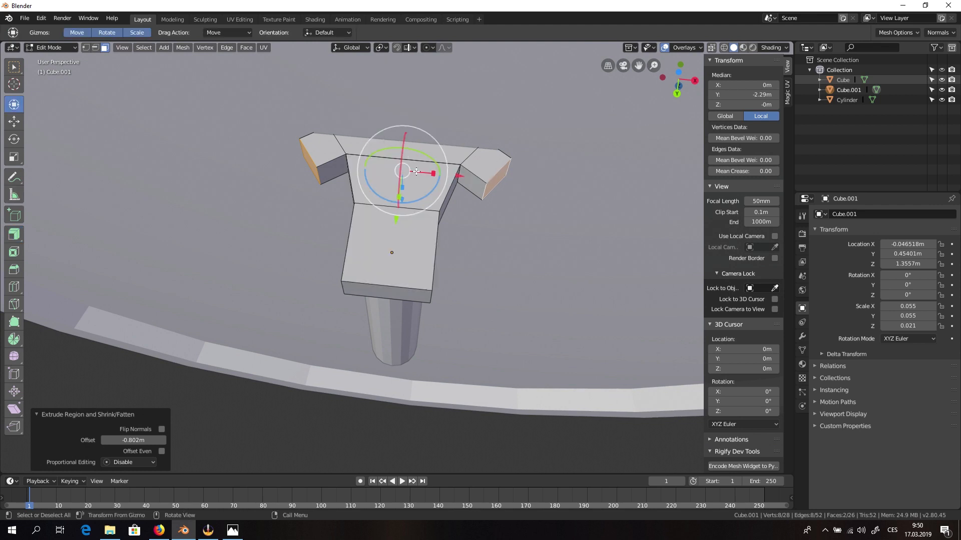
drag(394, 222, 395, 193)
middle_drag(443, 231, 441, 56)
middle_drag(403, 375, 471, 454)
key(Tab)
middle_drag(441, 293, 378, 254)
key(Tab)
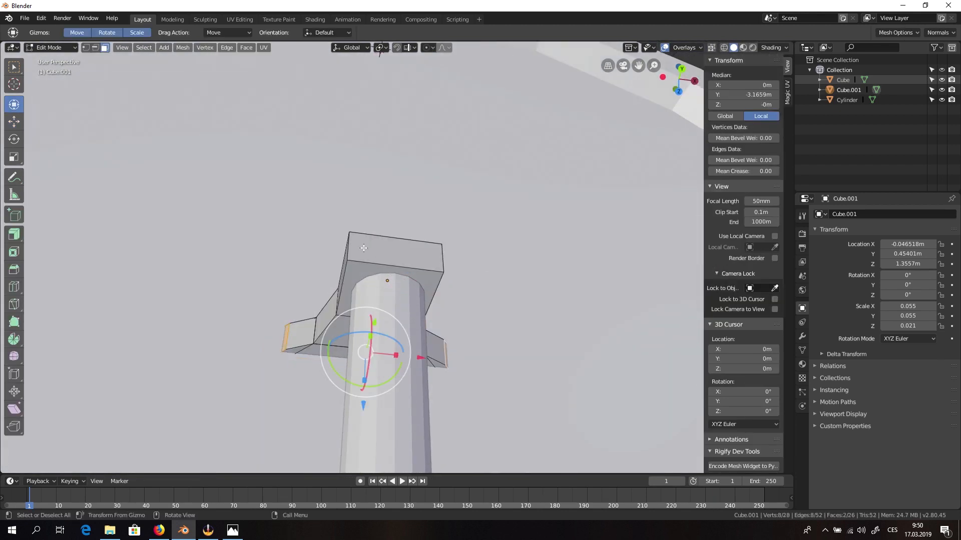
- Bevel the mount's two vertical edges farthest from the disc with a 0.707 offset and one segment
key(2)
click(348, 245)
shift+click(442, 256)
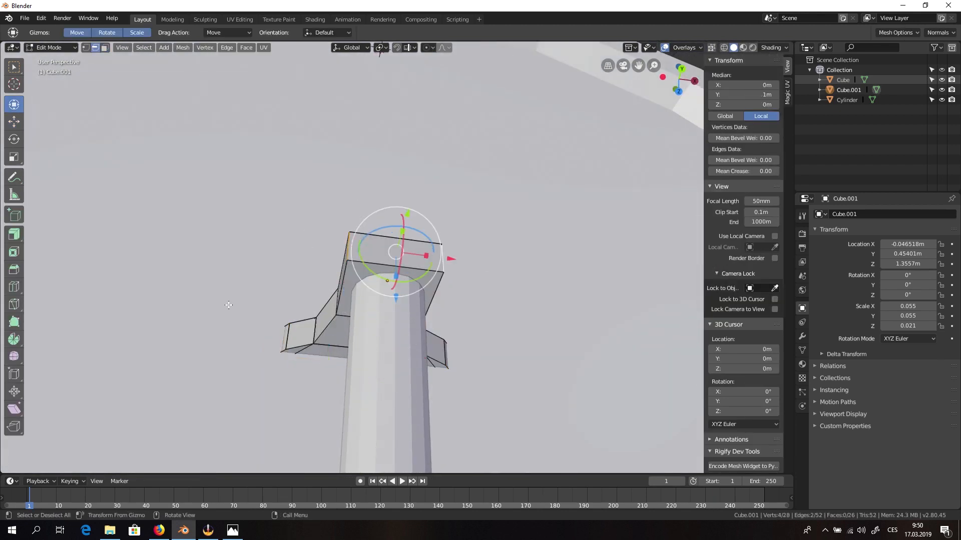
click(13, 270)
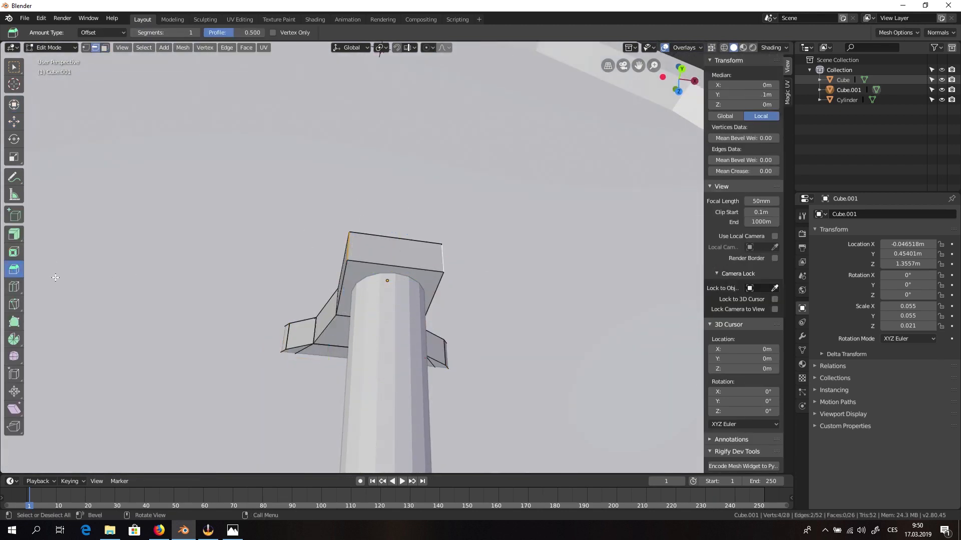
drag(320, 251, 558, 392)
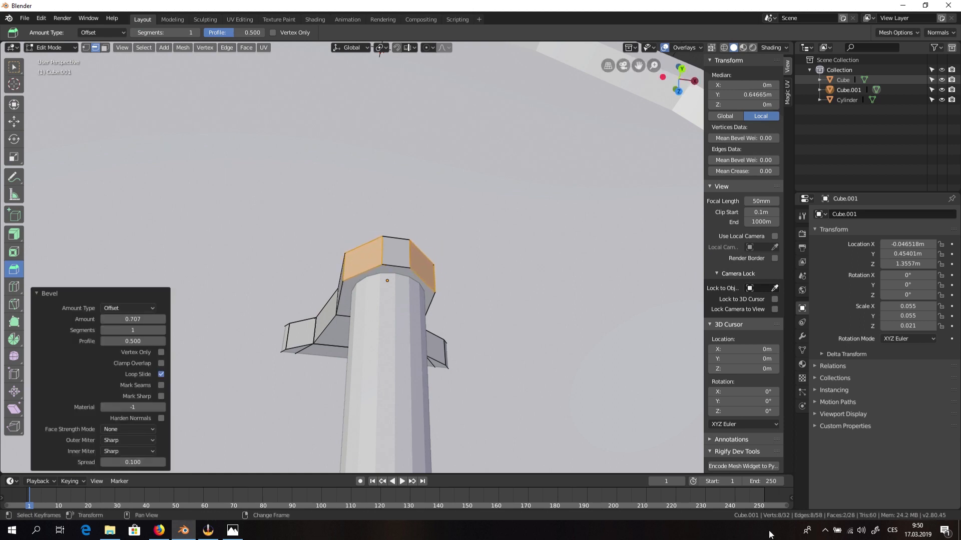
middle_drag(382, 53, 425, 377)
scroll(425, 376, up, 3)
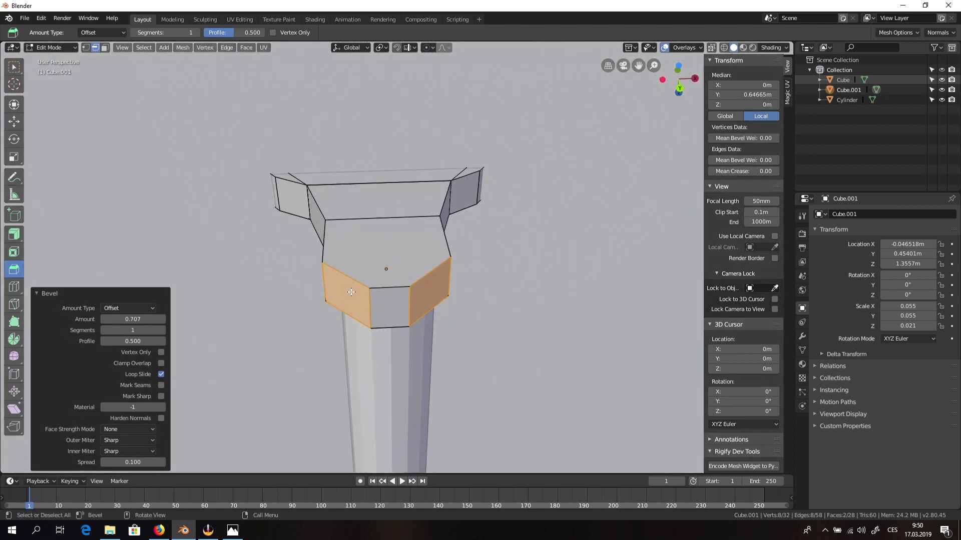
- Try adding a four-cut loop cut on each bevelled corner face of the mount, undoing each attempt
key(alt+a)
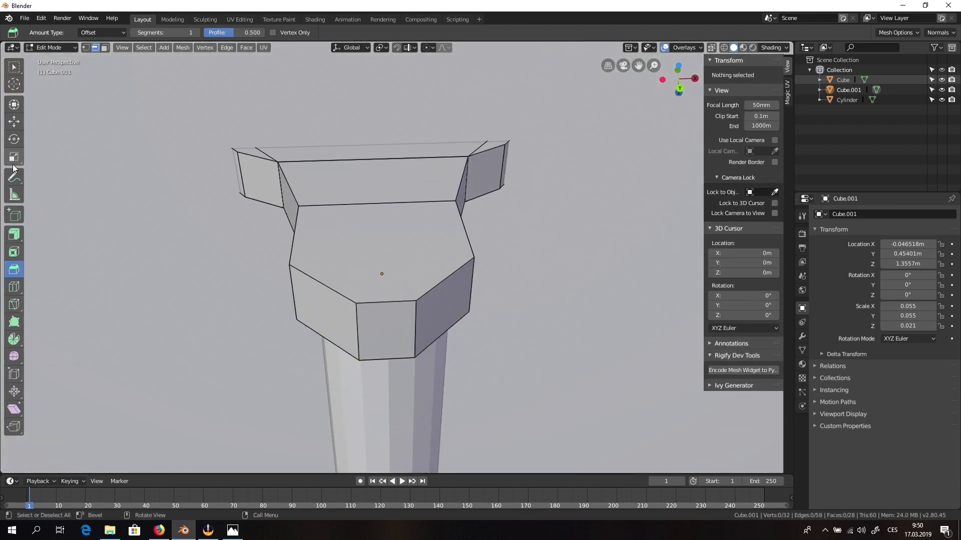
click(14, 287)
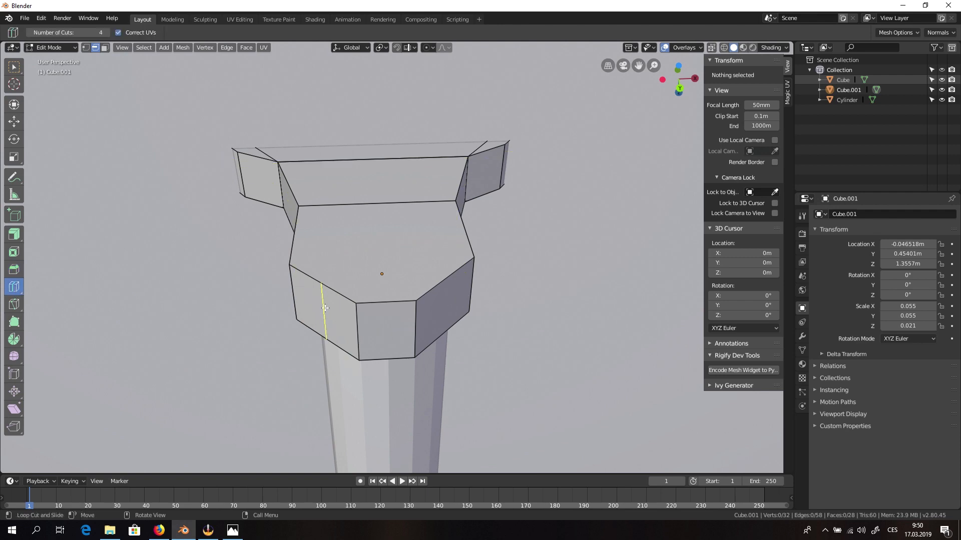
click(451, 289)
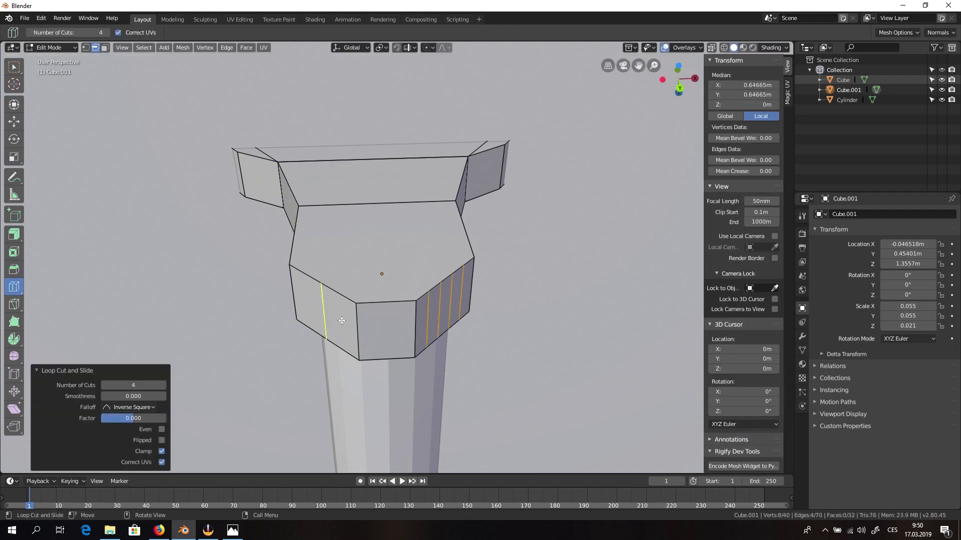
key(ctrl+z)
middle_drag(418, 383, 210, 405)
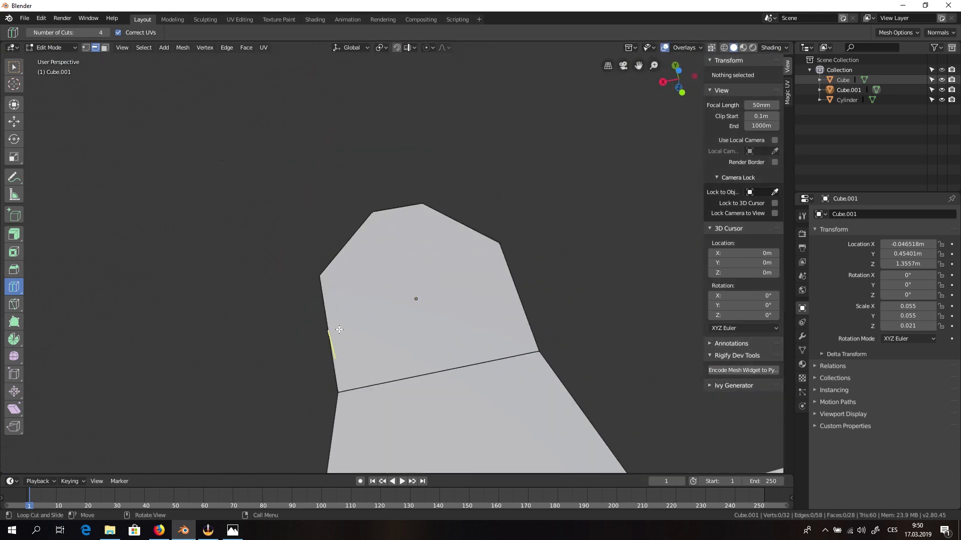
middle_drag(339, 329, 443, 327)
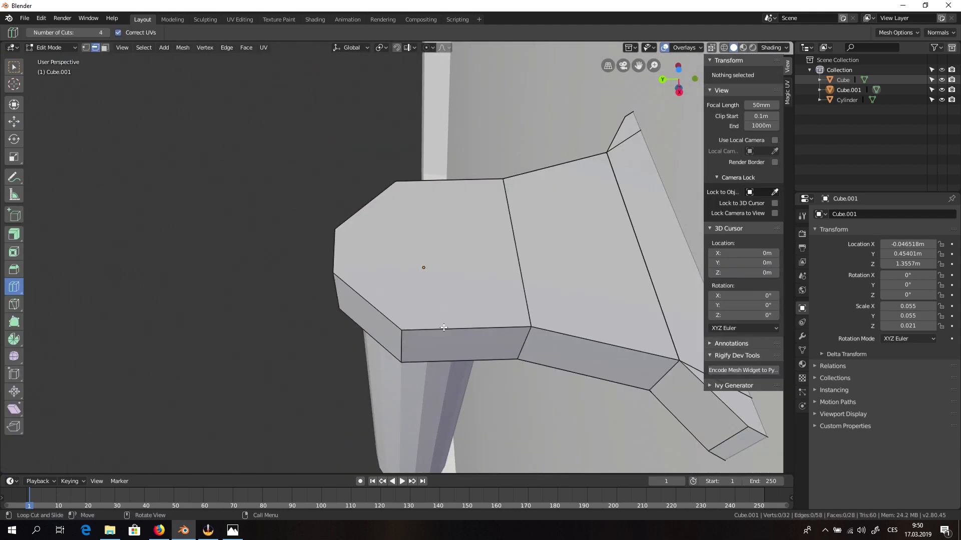
click(399, 273)
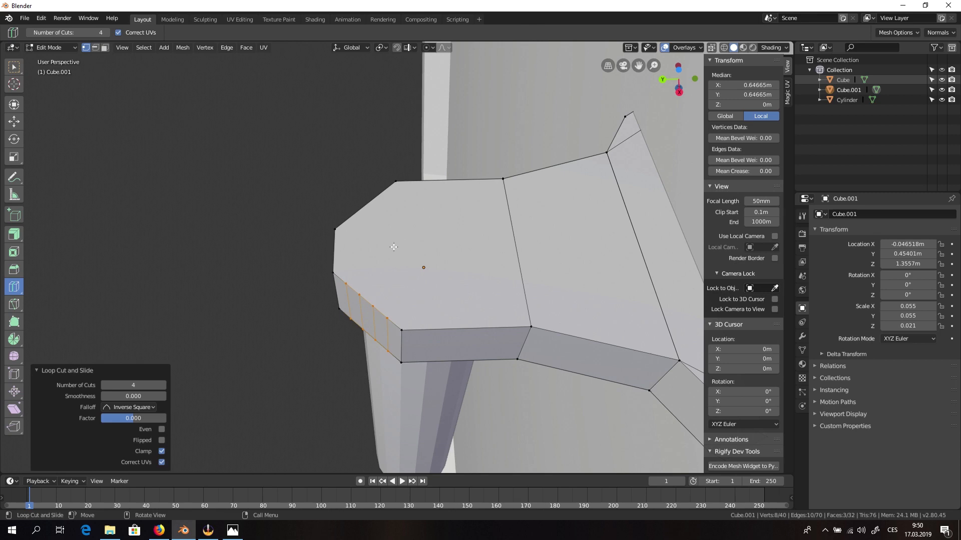
key(ctrl+z)
- Connect the opposite corner vertices behind the bevels with an edge across both the underside and upper face of the mount
click(14, 65)
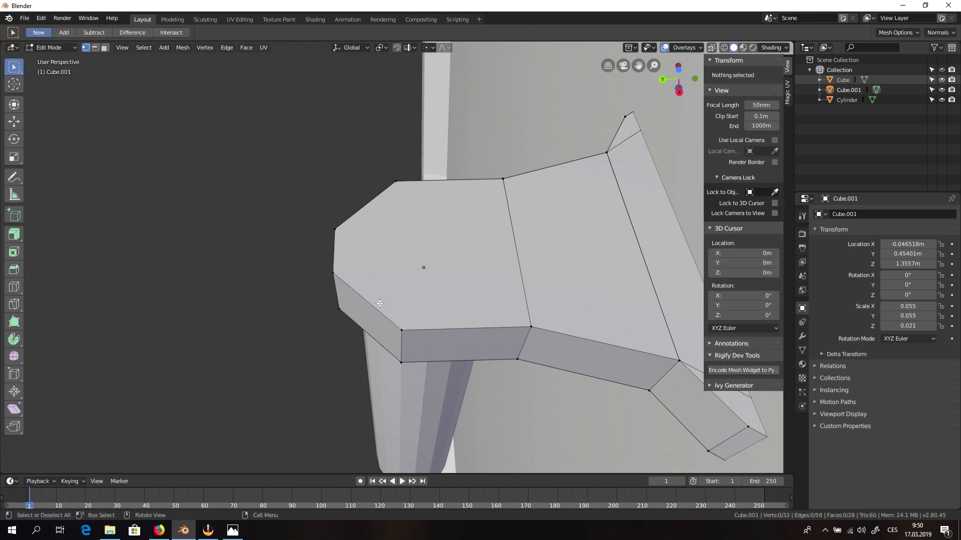
click(405, 324)
key(f)
middle_drag(395, 185, 483, 143)
click(285, 268)
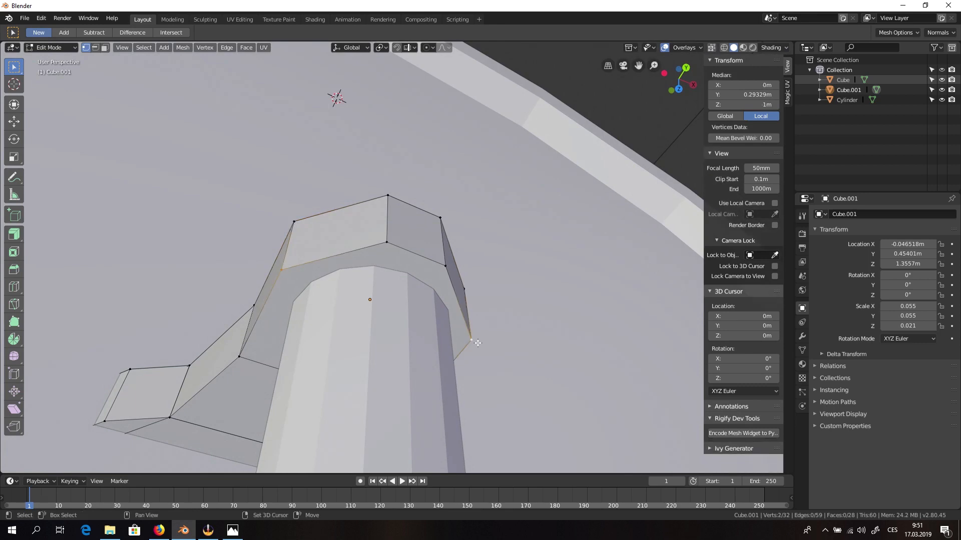
key(f)
- Delete the underside and upper faces of the mount's bevelled end section
key(3)
click(393, 263)
middle_drag(419, 250, 375, 272)
shift+click(383, 279)
key(x)
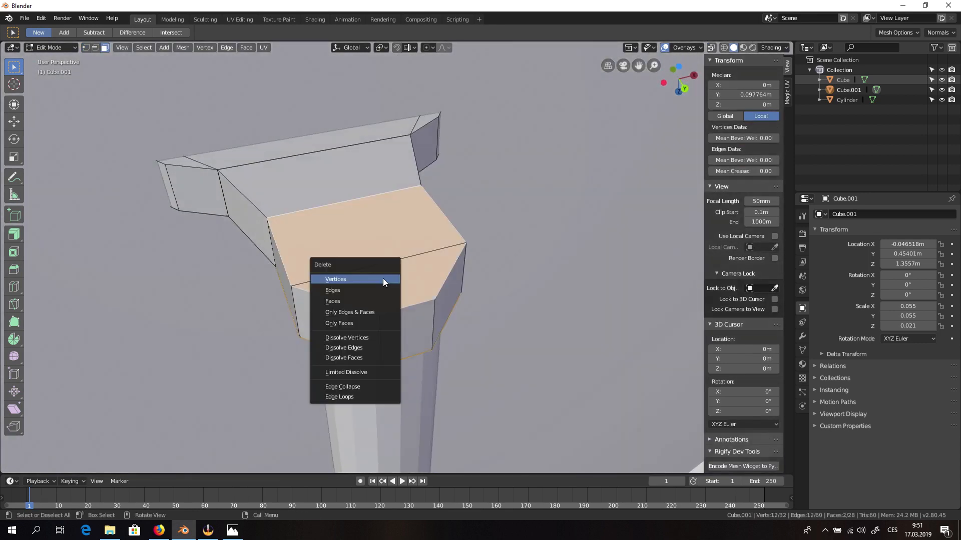
click(377, 302)
- Fill the mount's open underside with two faces, one on each side of the cross edge
key(2)
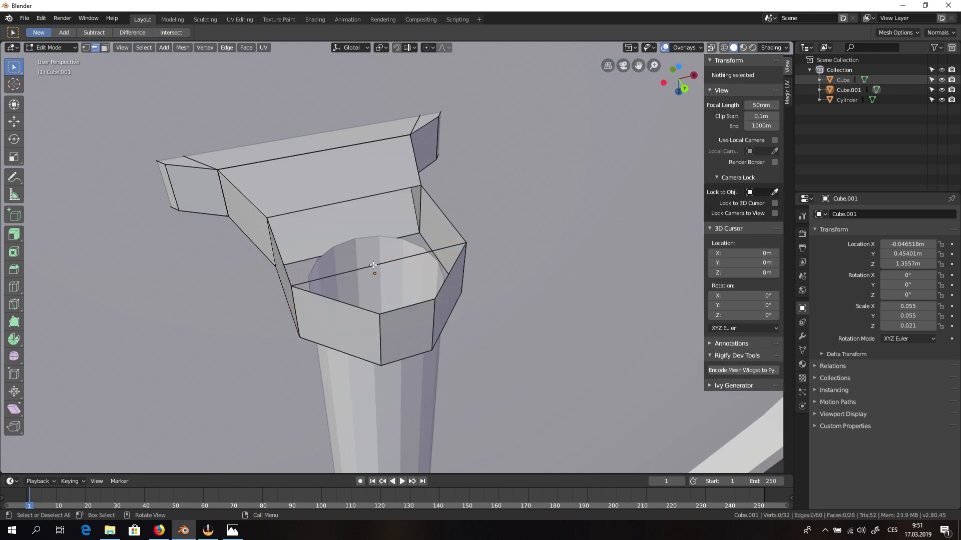
alt+click(374, 268)
key(f)
alt+click(359, 199)
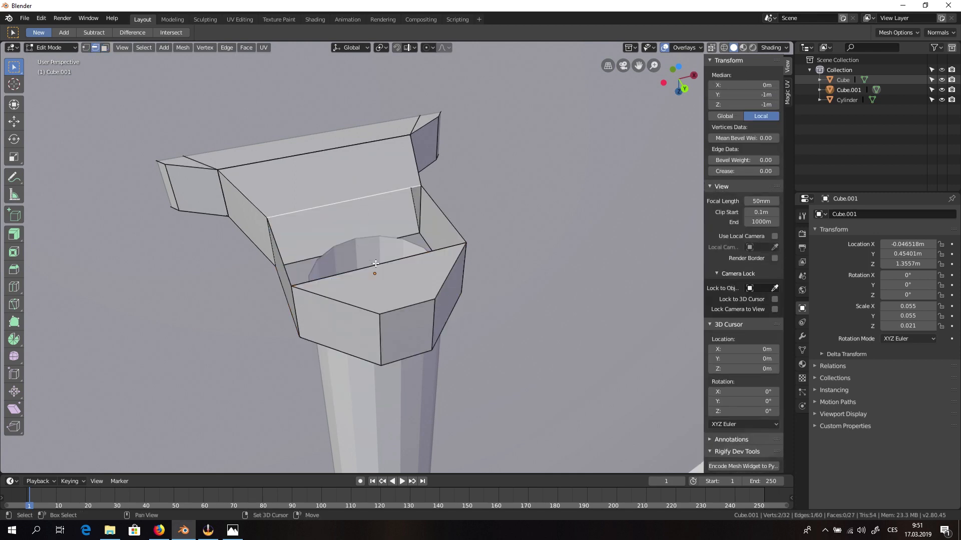
key(f)
middle_drag(359, 199, 412, 242)
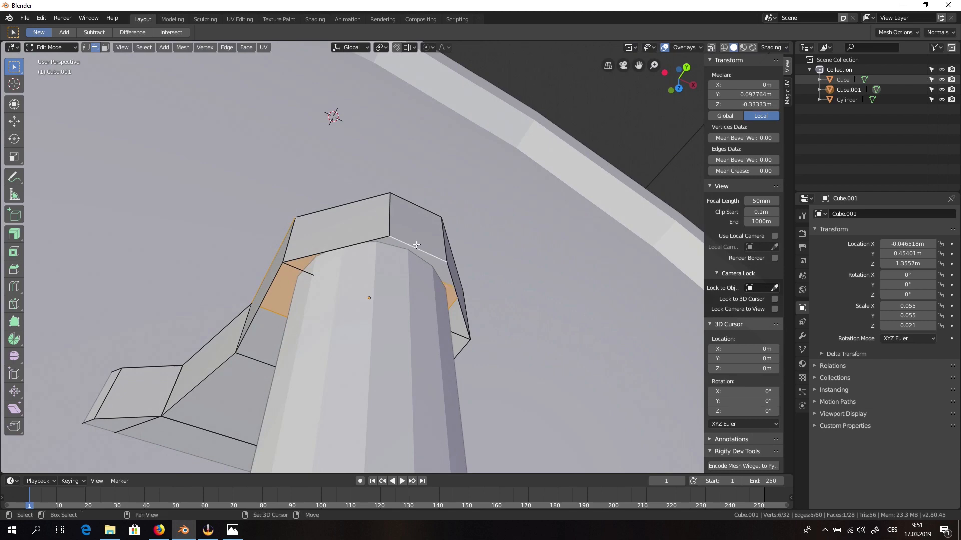
- Fill the mount's open upper side around the cylinder with two faces divided by the cross edge
click(461, 334)
shift+click(428, 249)
key(f)
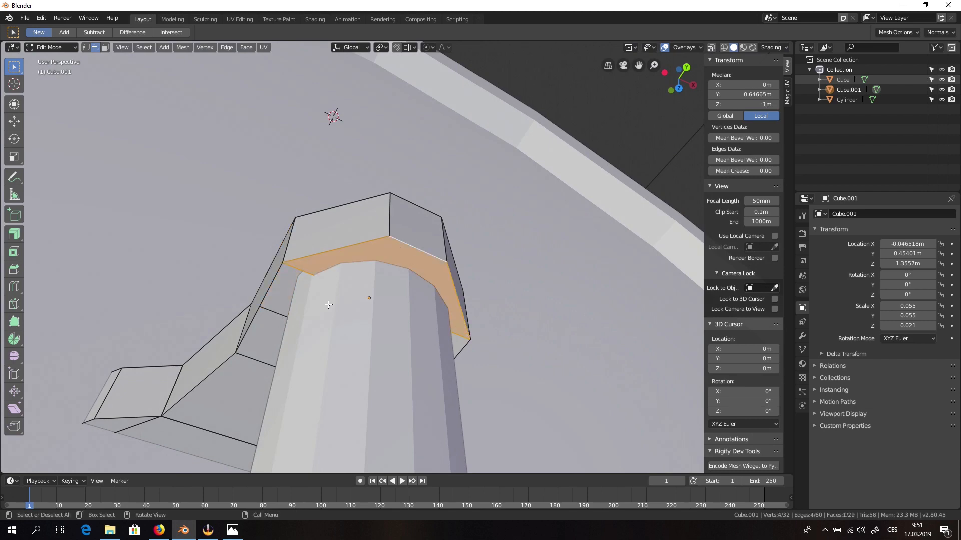
shift+click(301, 278)
key(f)
middle_drag(301, 278, 384, 261)
key(ctrl+z)
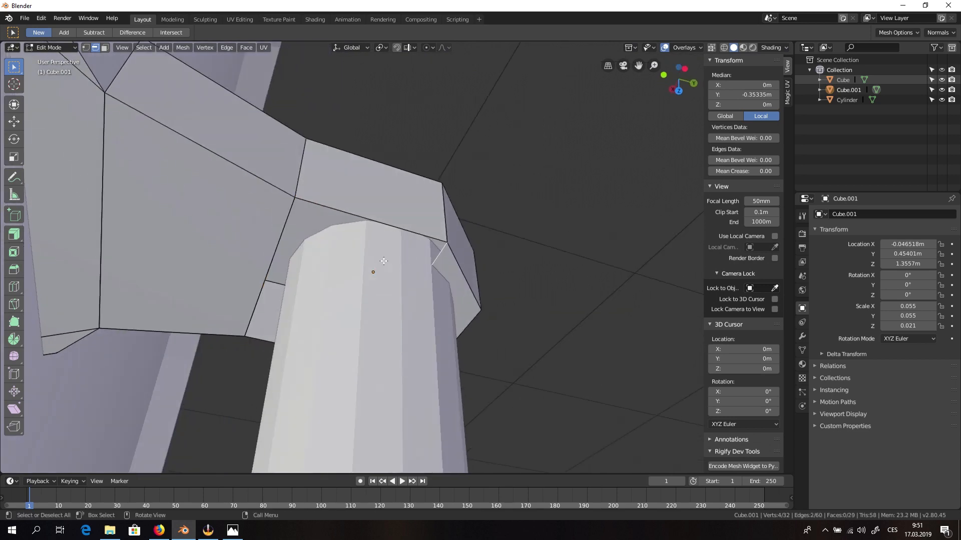
key(f)
- Try a four-cut loop cut through the mount's bevelled corner faces, and undo it
middle_drag(446, 259, 422, 352)
click(14, 287)
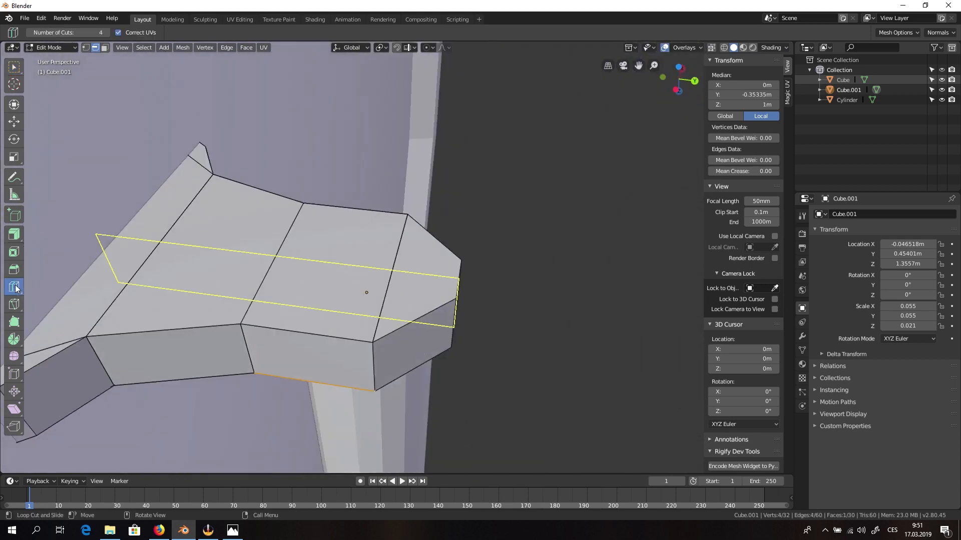
click(417, 310)
middle_drag(420, 310, 444, 217)
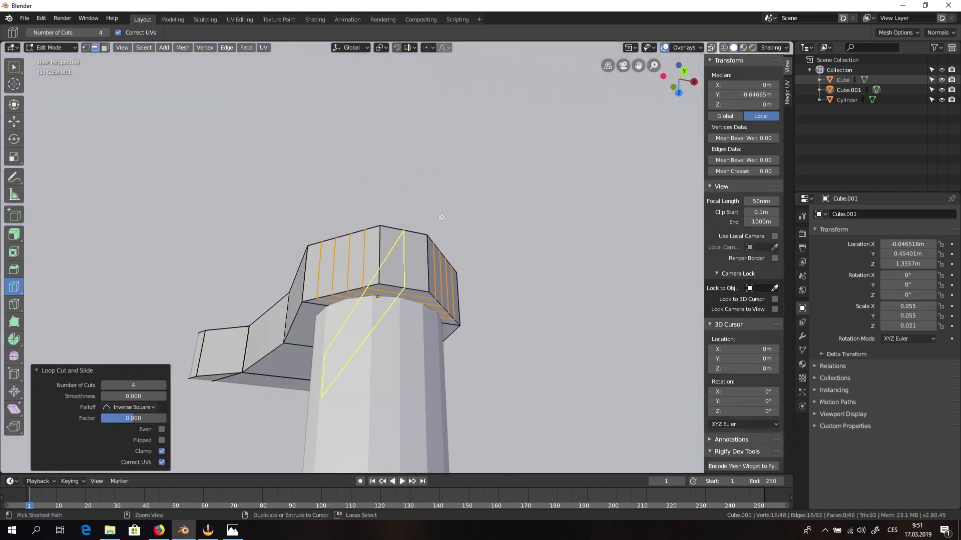
key(ctrl+z)
- Add a single centred loop cut through the bevelled corner faces, scale it outward slightly to round the mount's end, and return to Object Mode
middle_drag(390, 260, 319, 202)
scroll(319, 202, up, 3)
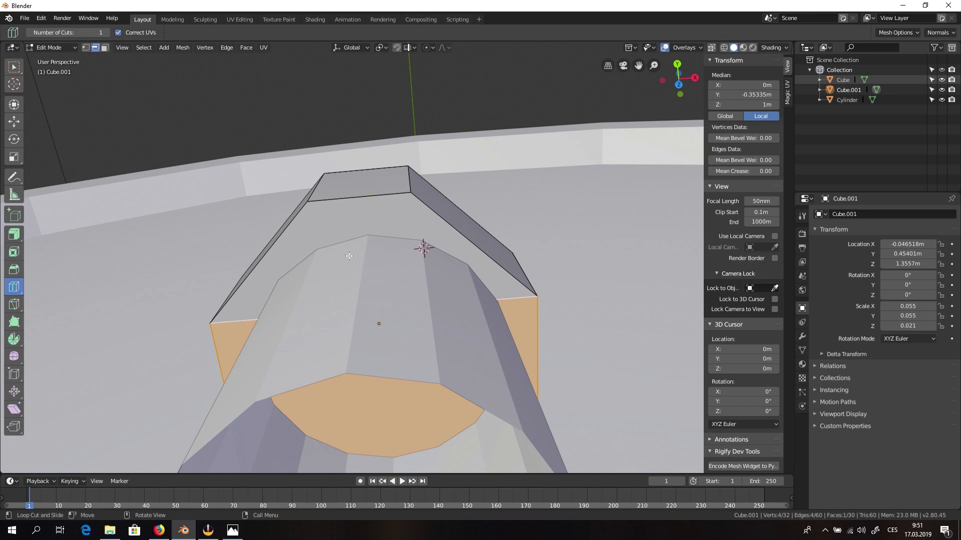
click(251, 249)
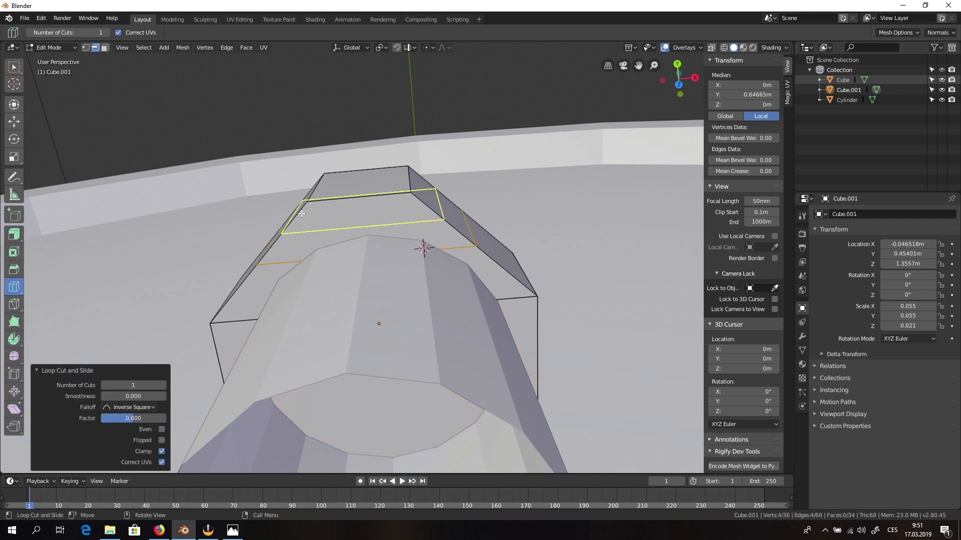
key(shift+space)
key(s)
drag(411, 231, 421, 230)
scroll(421, 229, down, 4)
middle_drag(426, 230, 376, 40)
scroll(385, 220, down, 3)
middle_drag(390, 241, 325, 295)
key(Tab)
- Scale the cylinder uniformly by a factor of about 0.813
scroll(473, 173, down, 3)
middle_drag(473, 173, 449, 127)
scroll(403, 235, up, 3)
scroll(403, 237, up, 2)
click(408, 109)
key(s)
click(511, 170)
- Stretch the cylinder along Z by a factor of about 1.258
key(shift+space)
key(s)
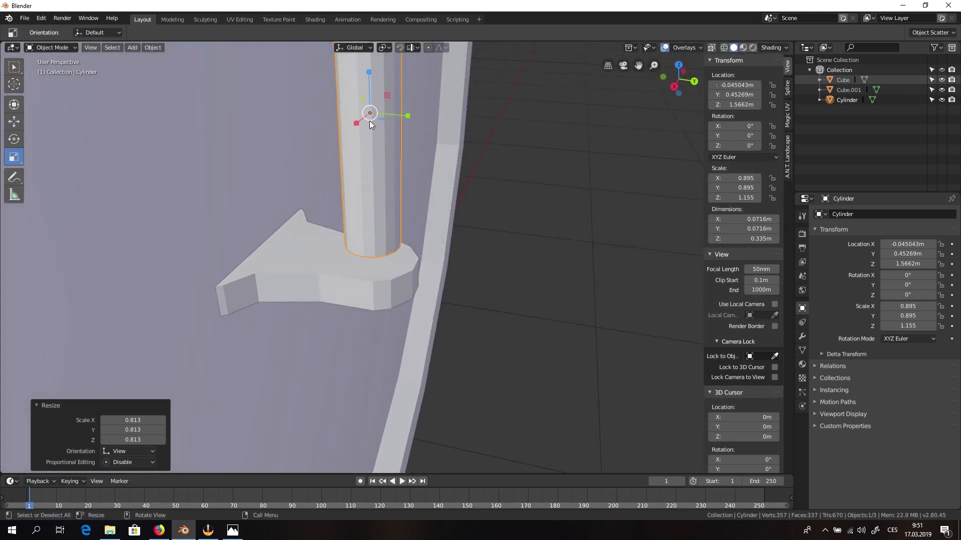
drag(365, 73, 365, 68)
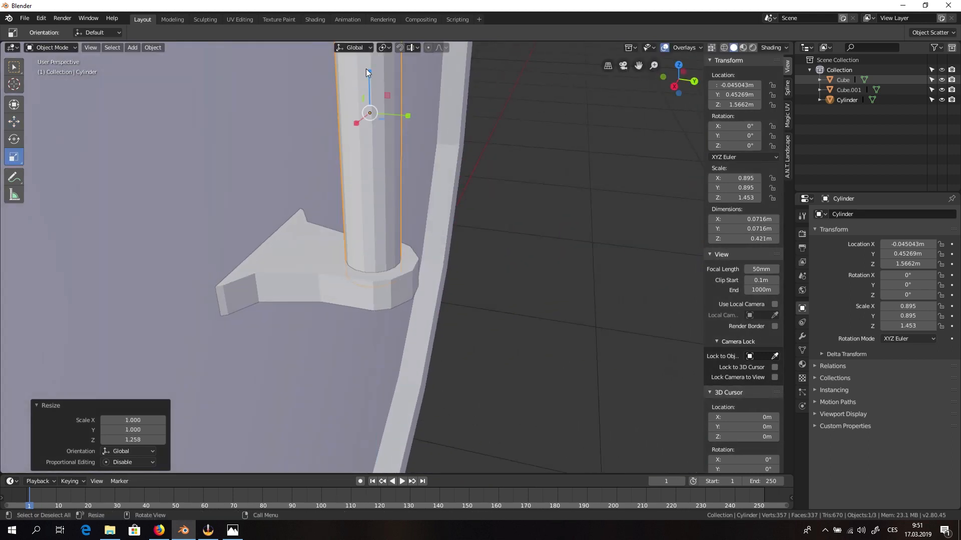
- Copy the mount object and try moving it about 0.237 m up along Z, cancelling the move
middle_drag(366, 68, 403, 165)
click(332, 424)
click(325, 416)
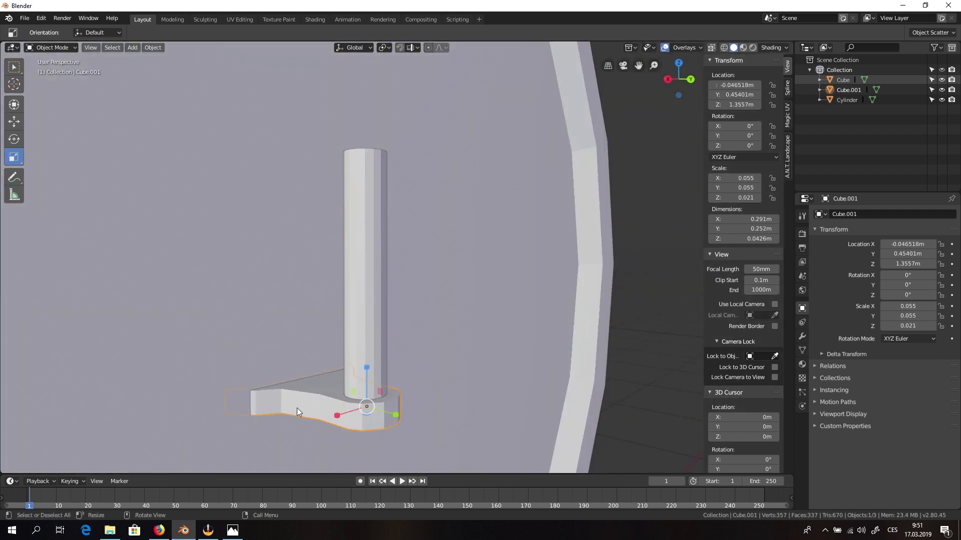
right_click(318, 400)
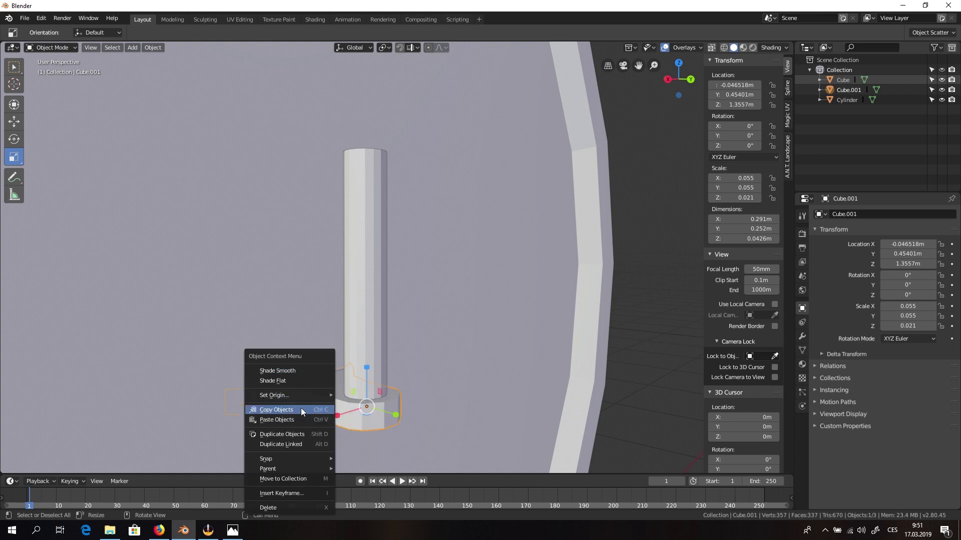
click(301, 408)
key(shift+space)
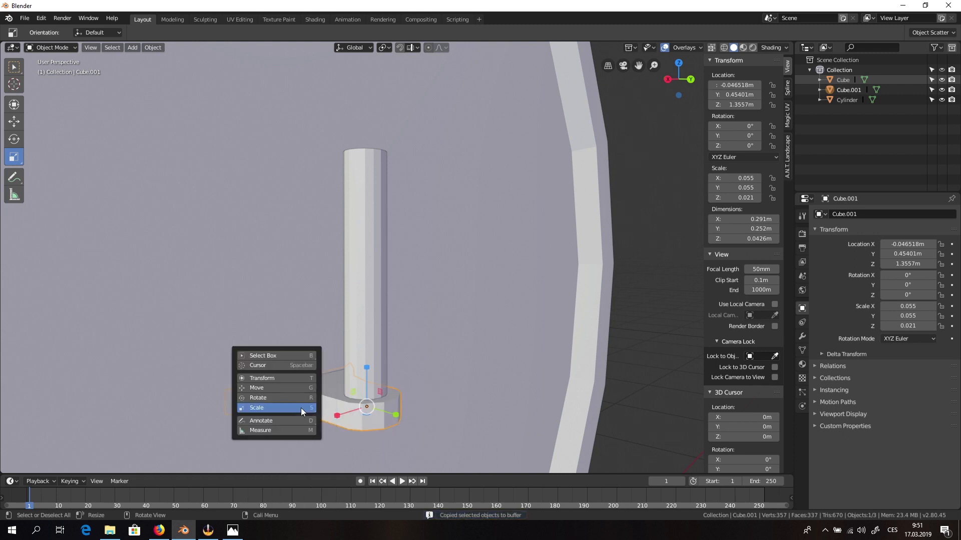
click(310, 380)
drag(364, 350, 362, 212)
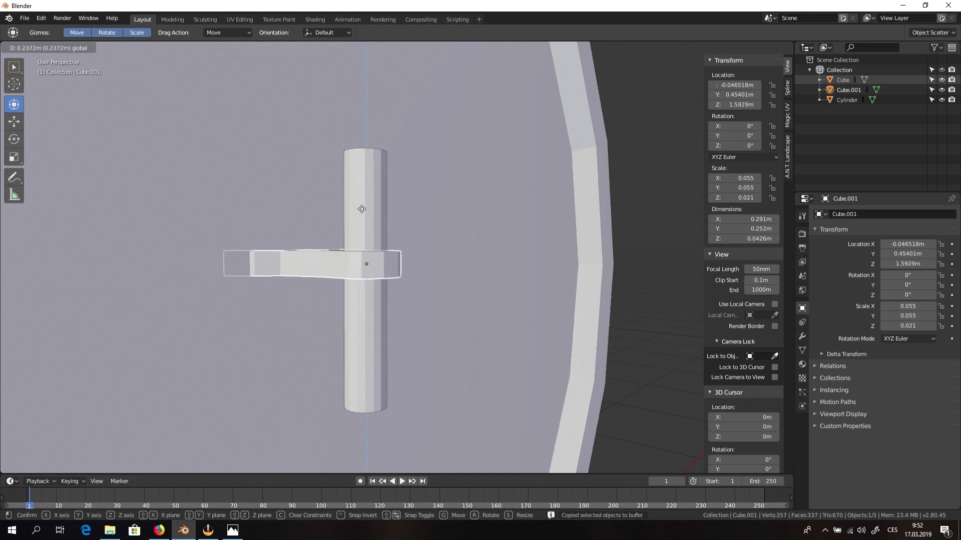
right_click(362, 212)
- Copy the mount object Cube.001 and paste a duplicate of it into the scene
right_click(308, 404)
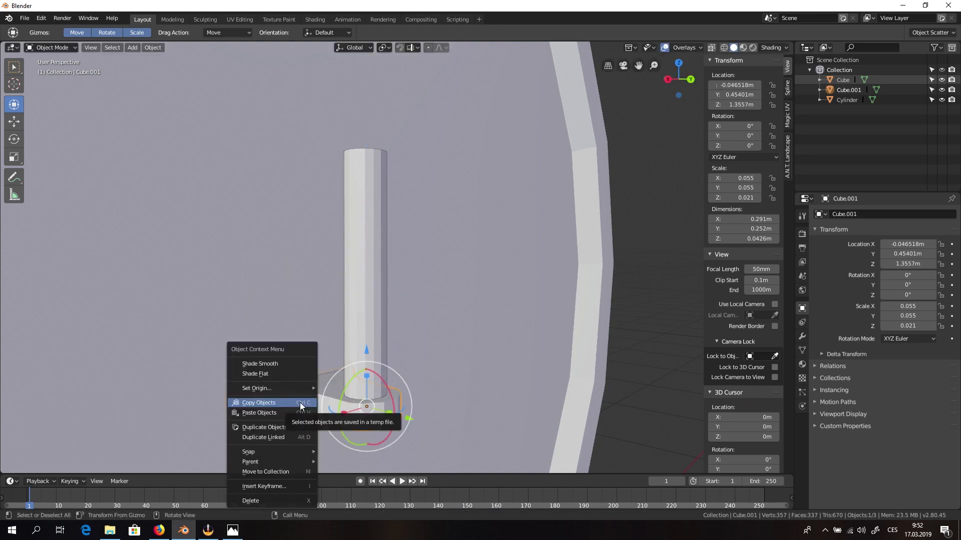
click(844, 80)
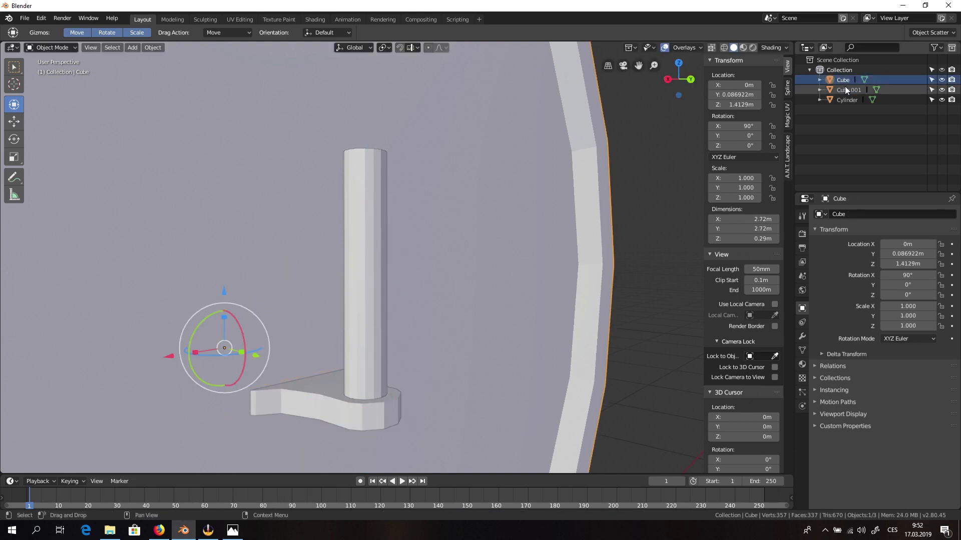
click(845, 99)
click(833, 90)
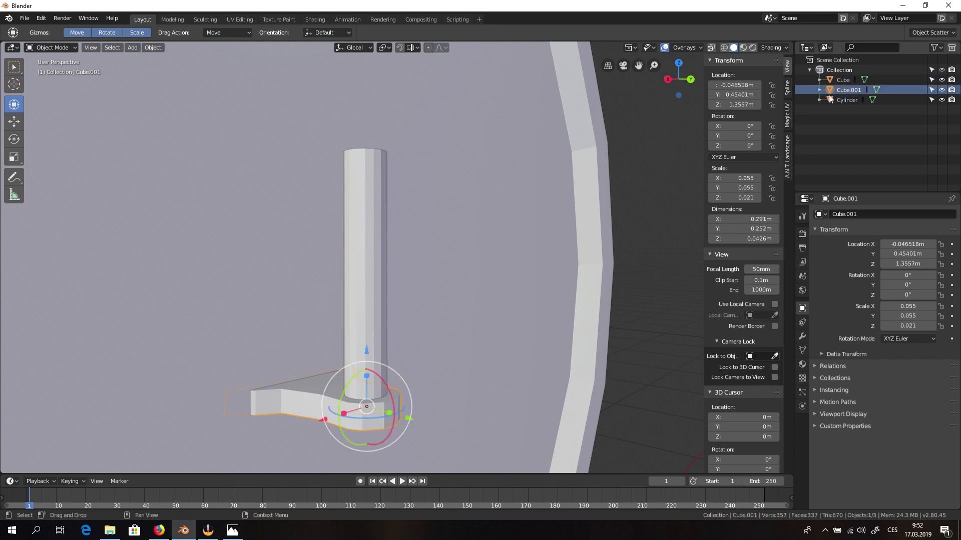
right_click(389, 359)
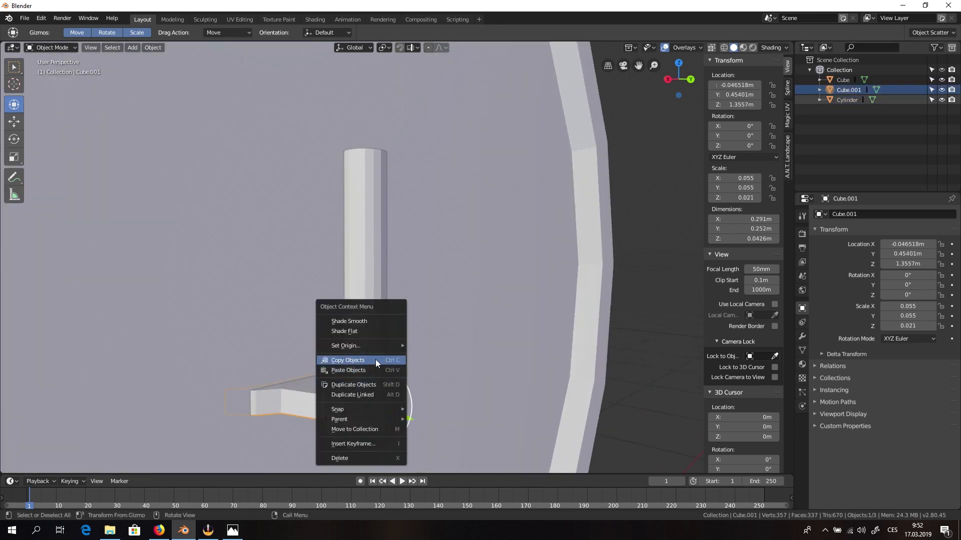
click(376, 358)
right_click(347, 389)
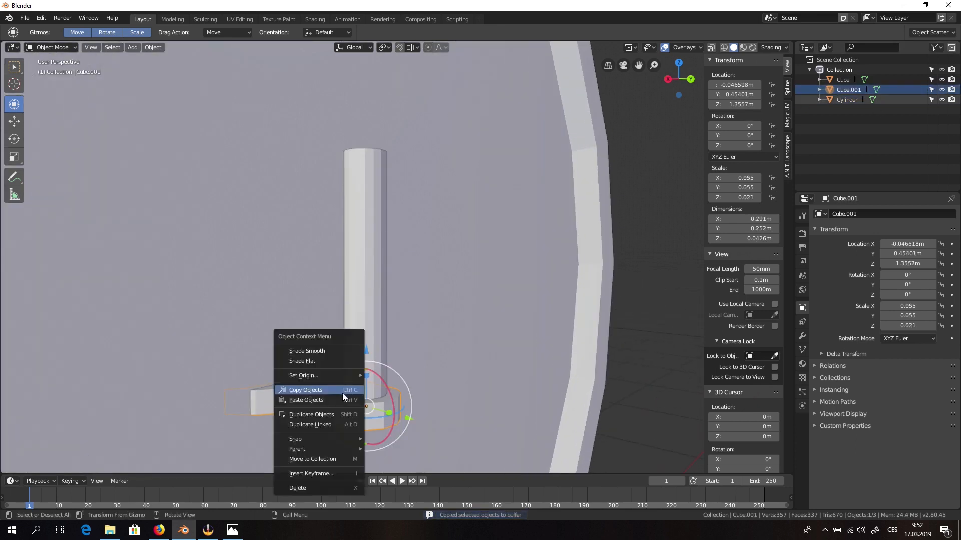
click(306, 399)
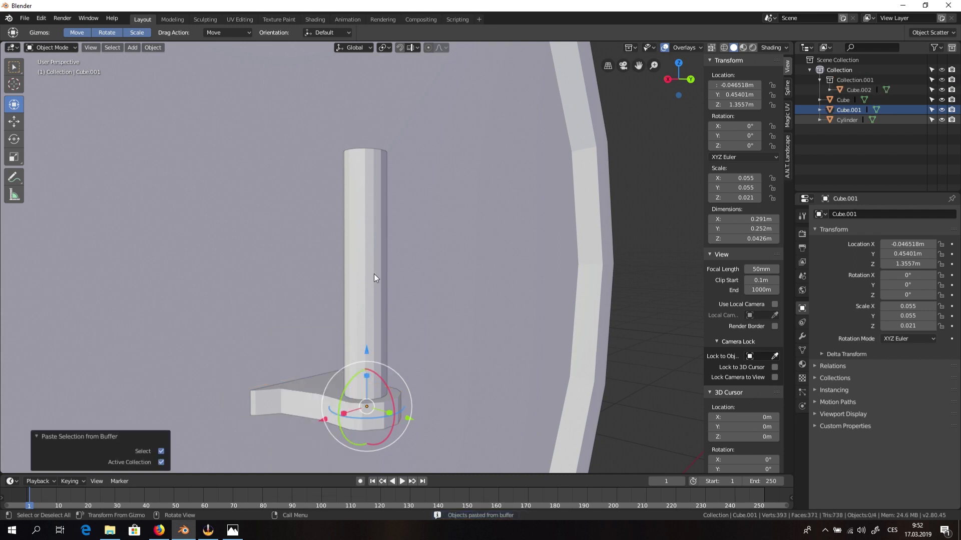
click(489, 310)
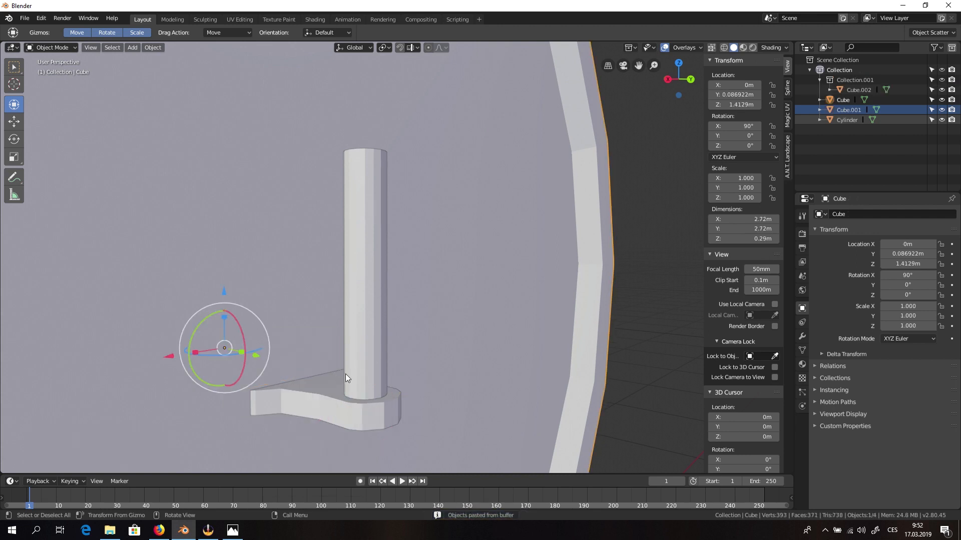
- Move the duplicated mount up along Z to about 1.7888 m, onto the upper end of the cylinder handle
click(333, 404)
key(g)
key(z)
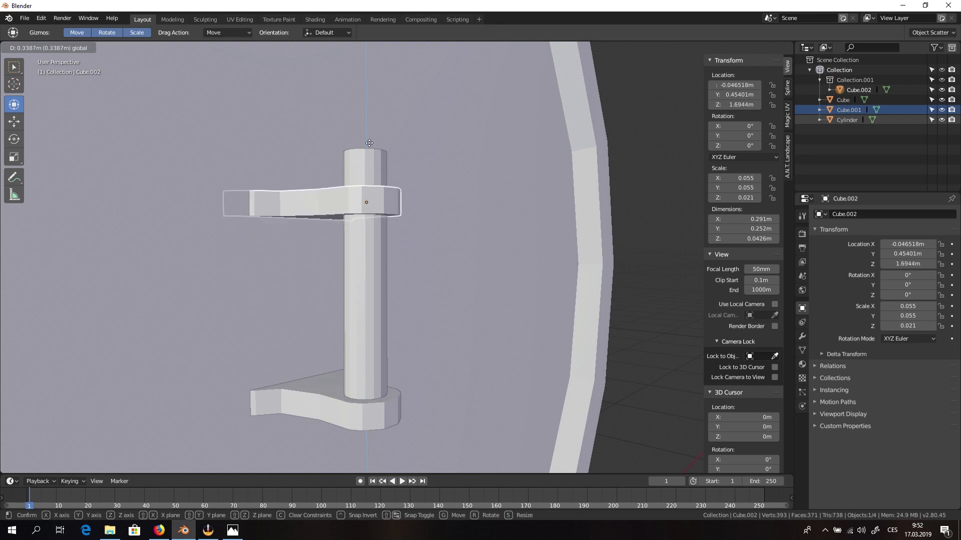
click(369, 89)
scroll(373, 157, down, 6)
middle_drag(347, 252, 376, 316)
- Try to join the disc, the cylinder handle and both mounts into one object
shift+click(376, 334)
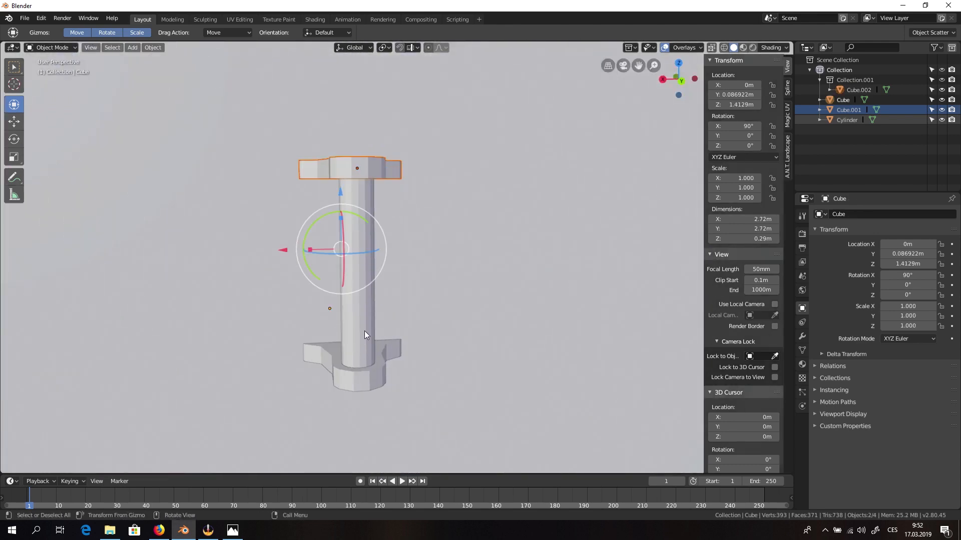
click(364, 335)
shift+click(326, 379)
shift+click(335, 372)
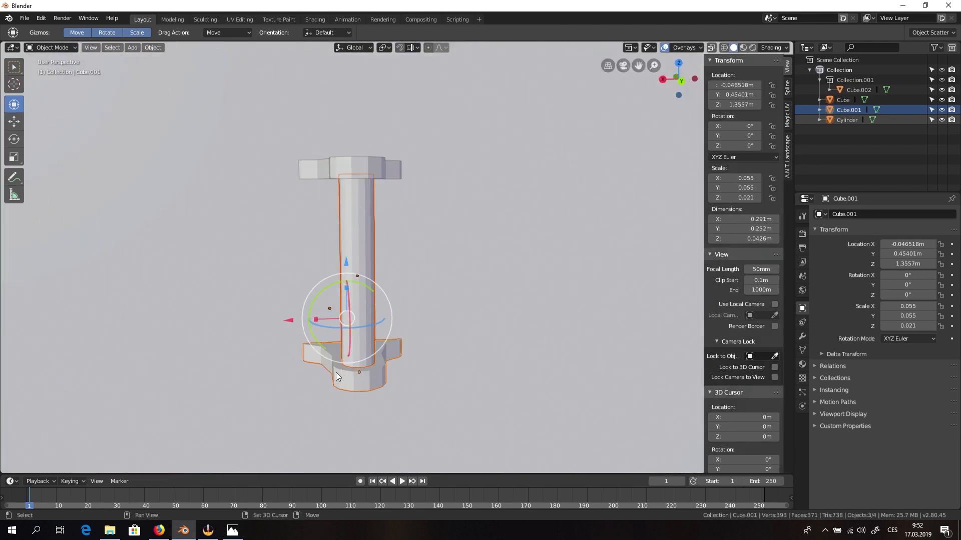
middle_drag(335, 372, 358, 247)
shift+click(359, 247)
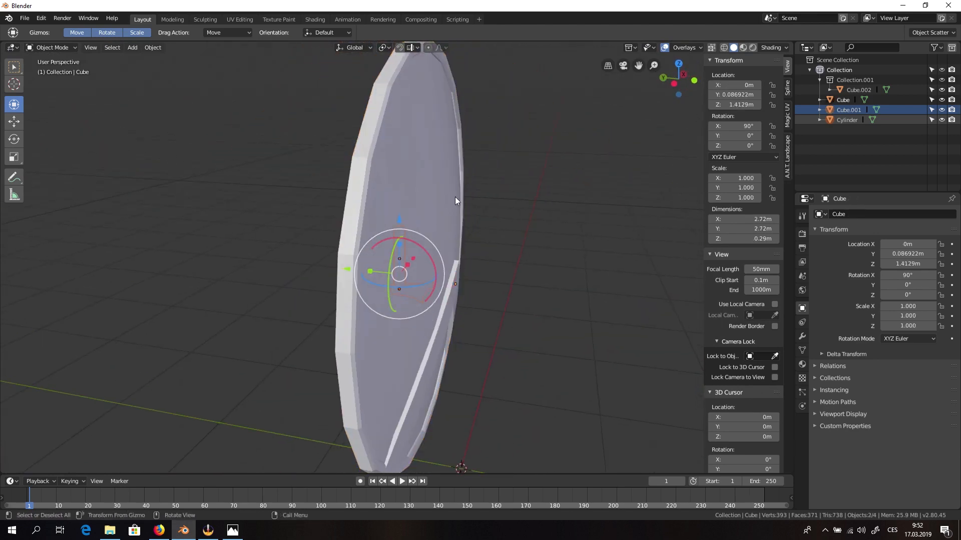
mouse_move(455, 197)
middle_down()
mouse_move(484, 217)
mouse_move(441, 189)
middle_up()
click(385, 231)
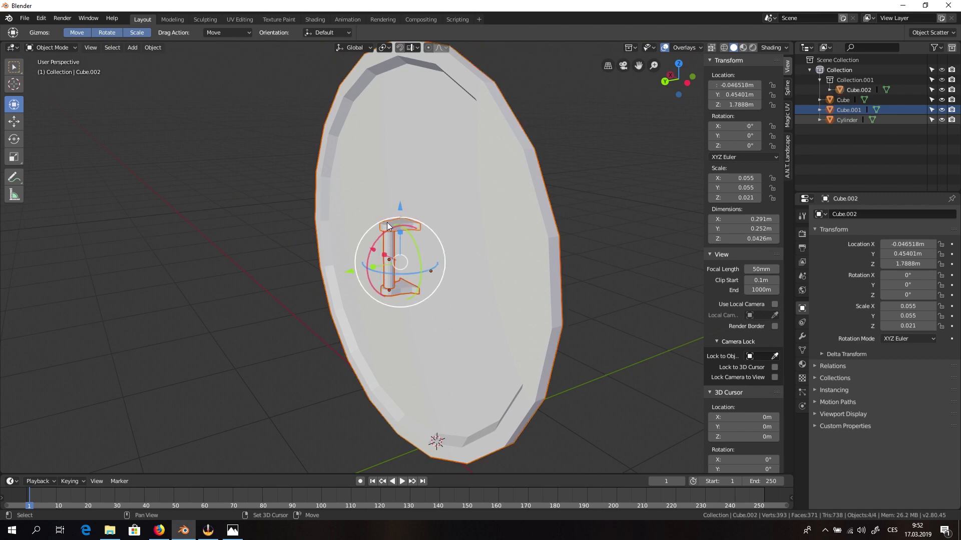
ctrl+click(841, 100)
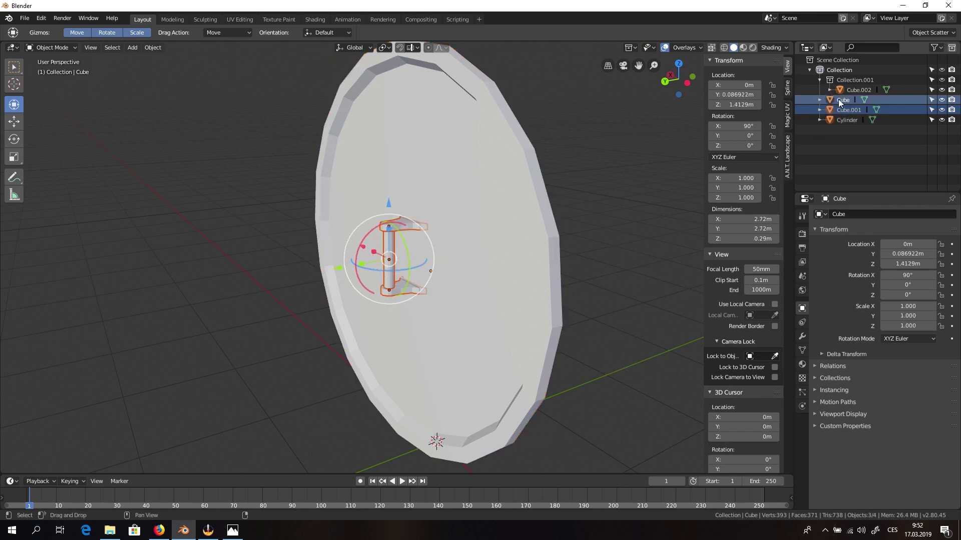
middle_drag(445, 189, 408, 183)
right_click(416, 195)
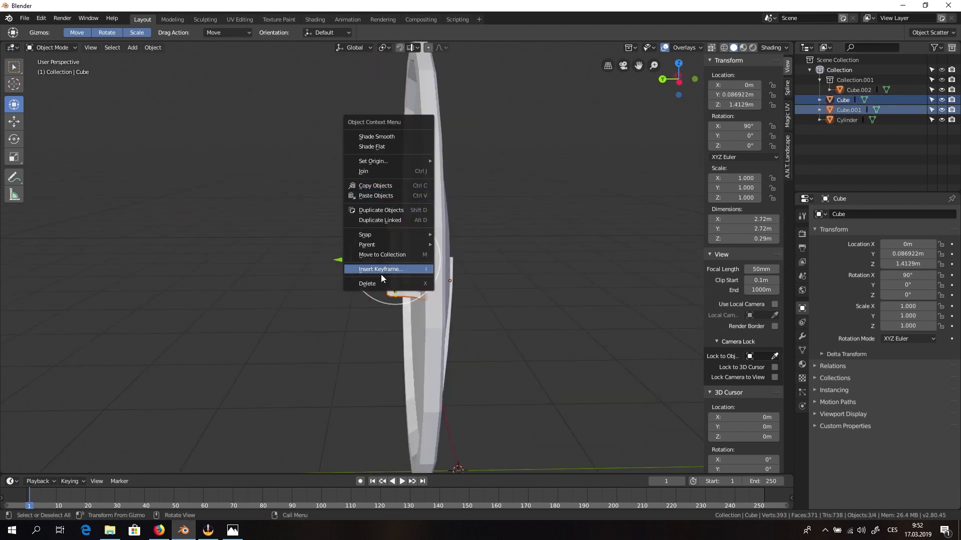
click(395, 171)
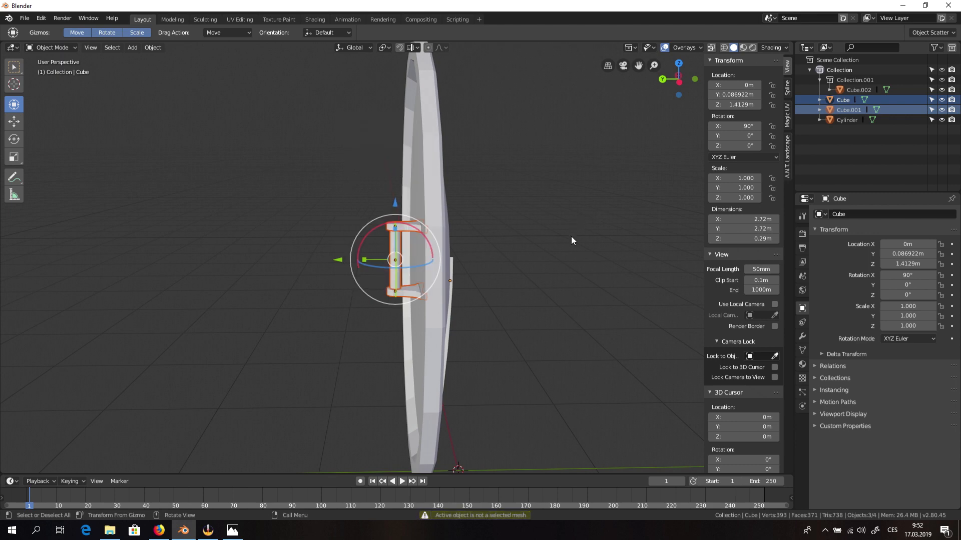
click(512, 353)
click(430, 326)
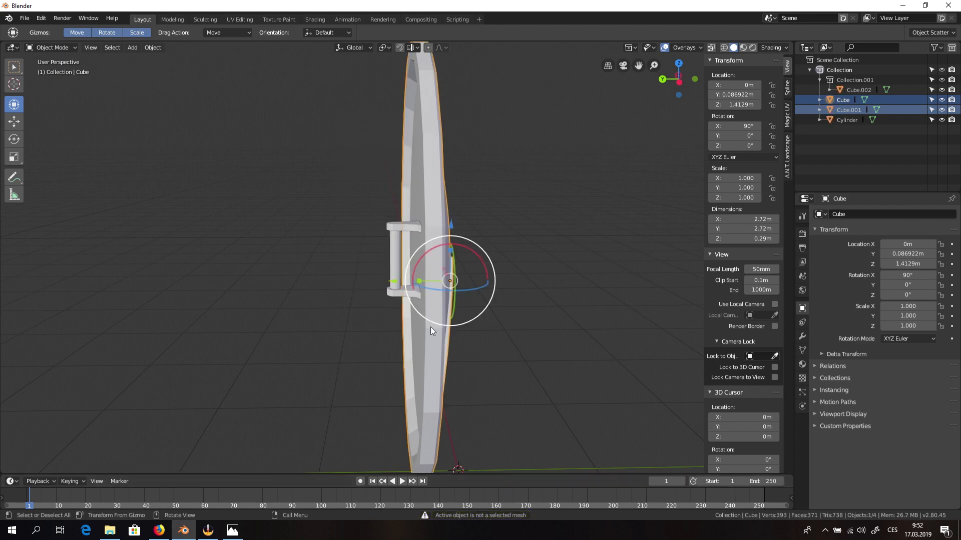
- Select Cylinder, Cube.001, Cube and Cube.002, and join them into a single object
click(847, 120)
ctrl+click(849, 110)
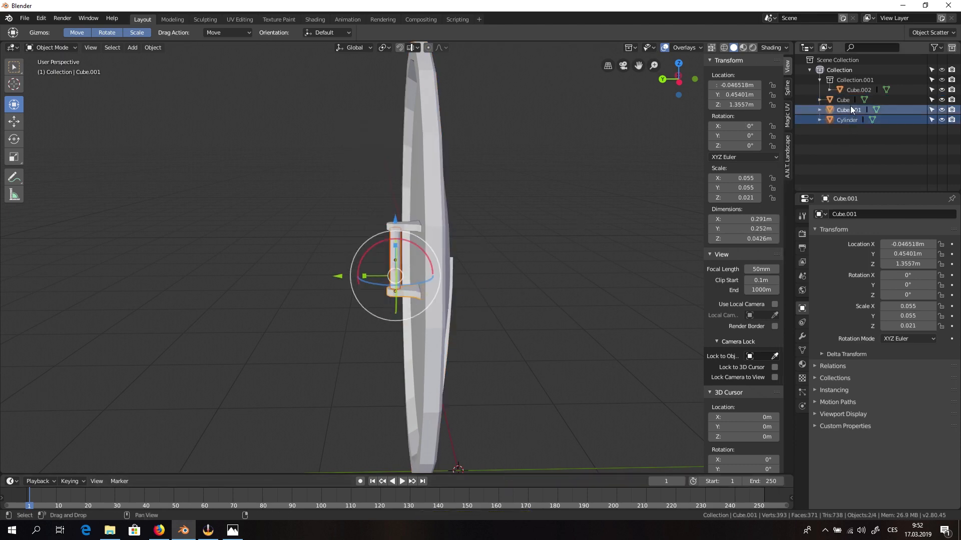
ctrl+click(850, 100)
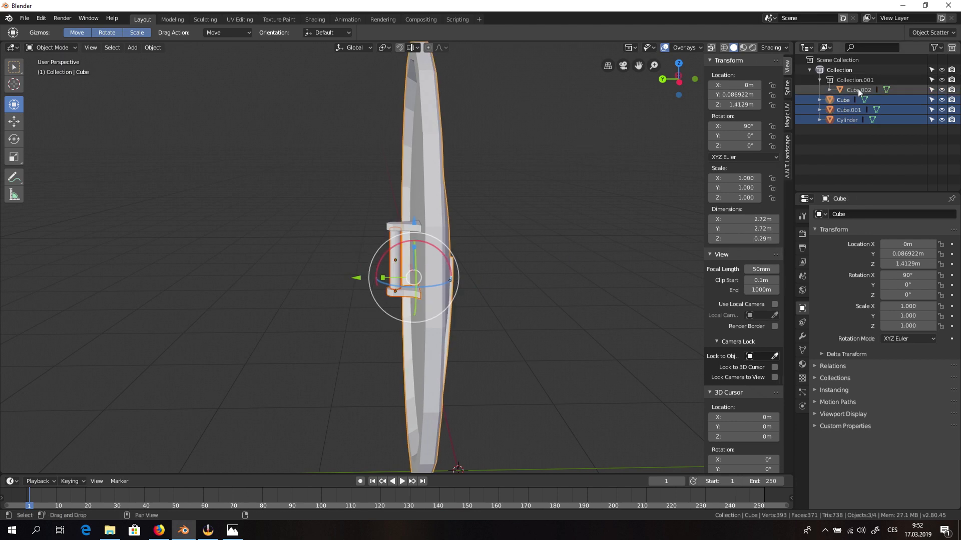
ctrl+click(858, 90)
right_click(440, 151)
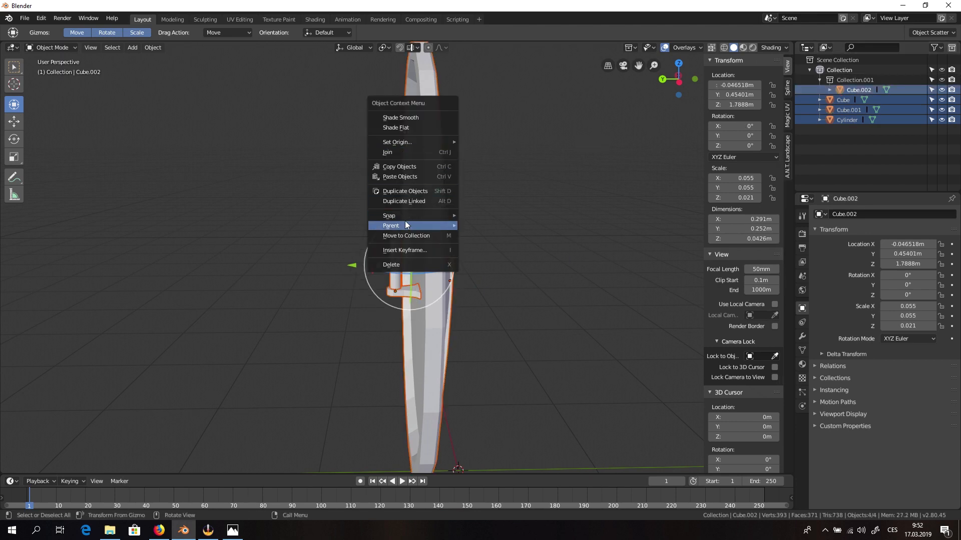
click(424, 150)
click(530, 215)
middle_drag(522, 216, 393, 103)
click(382, 203)
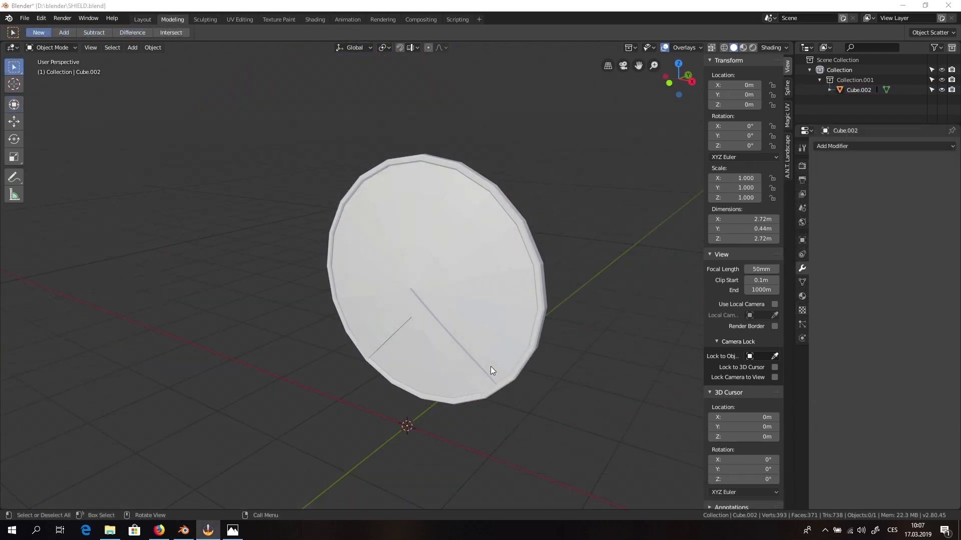
- Apply the rotation and scale of the joined shield object Cube.002
click(479, 365)
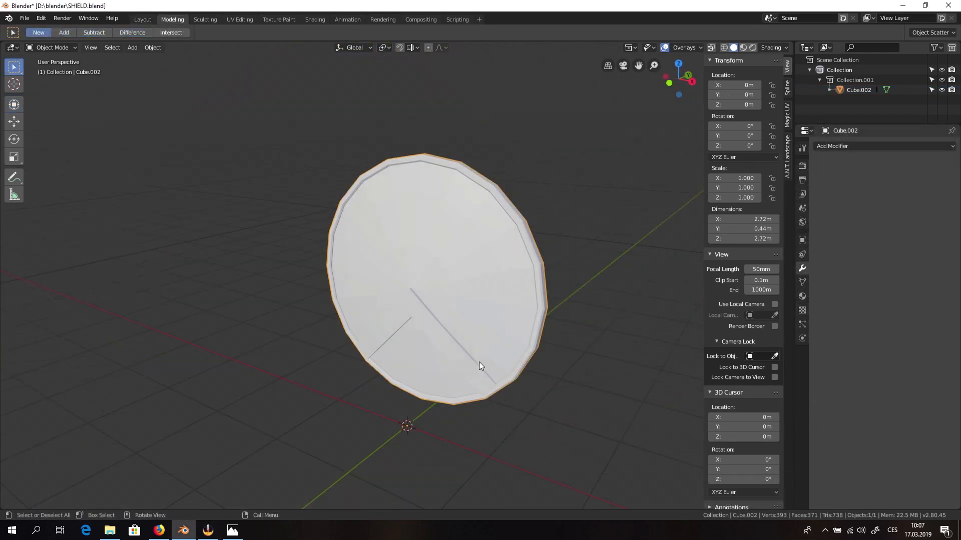
key(ctrl+a)
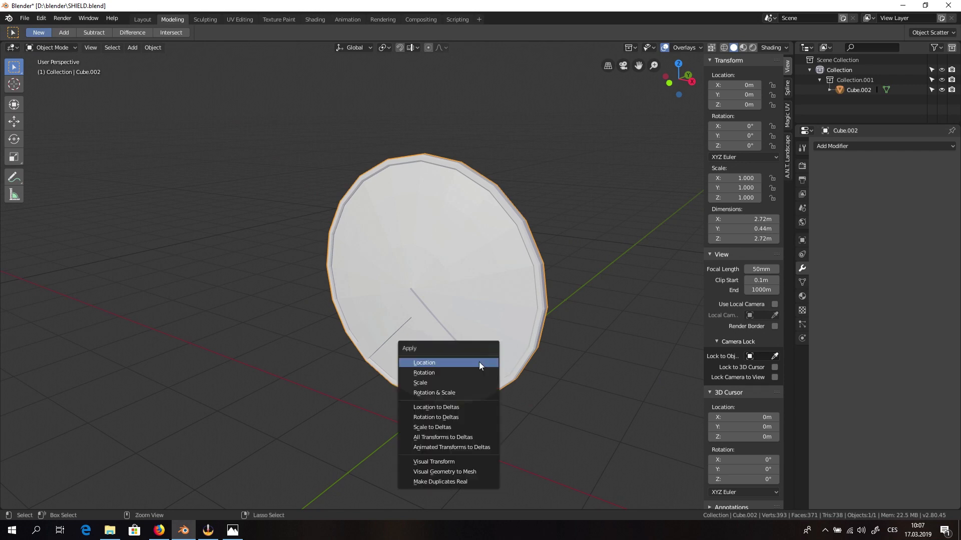
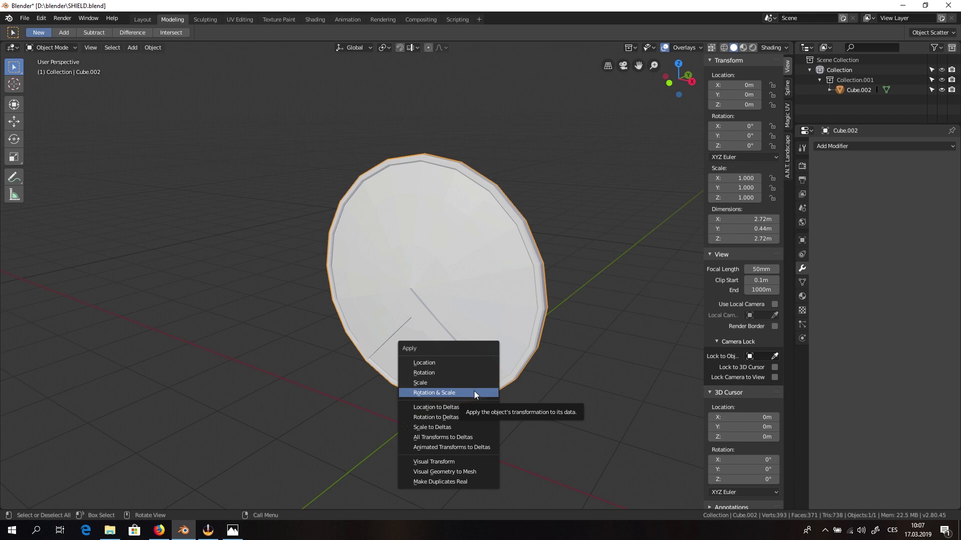
click(474, 393)
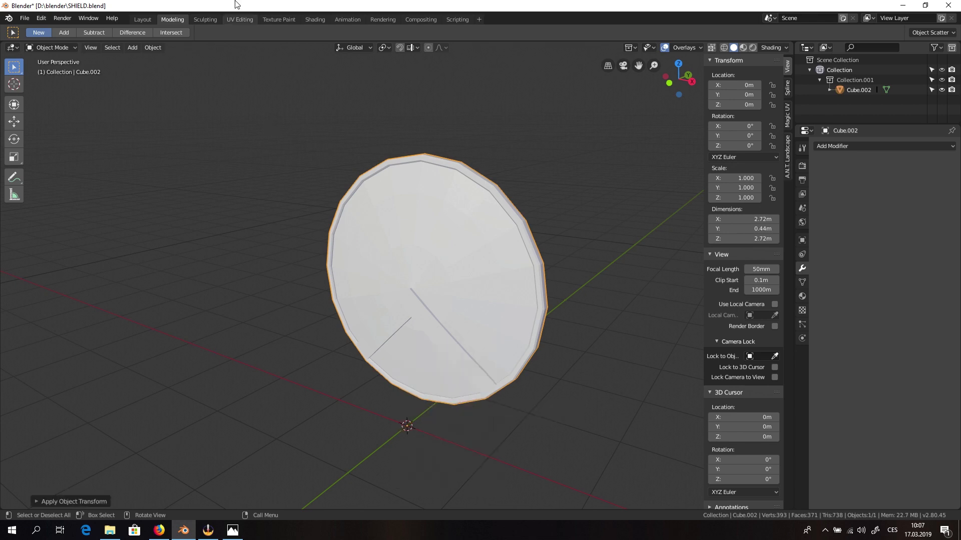
click(58, 501)
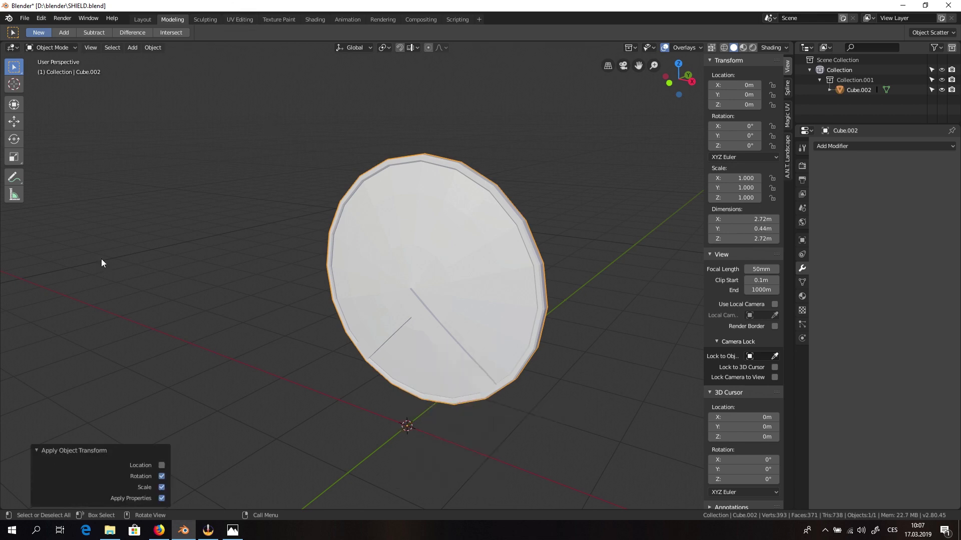
- Switch to the UV Editing workspace and enter Edit Mode on the shield mesh
click(240, 19)
scroll(530, 215, down, 2)
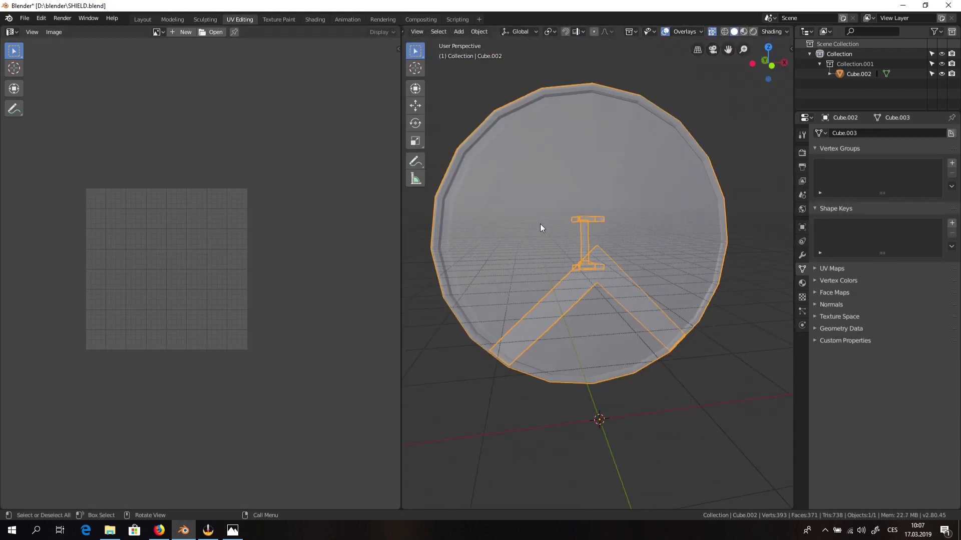
middle_drag(560, 271, 608, 237)
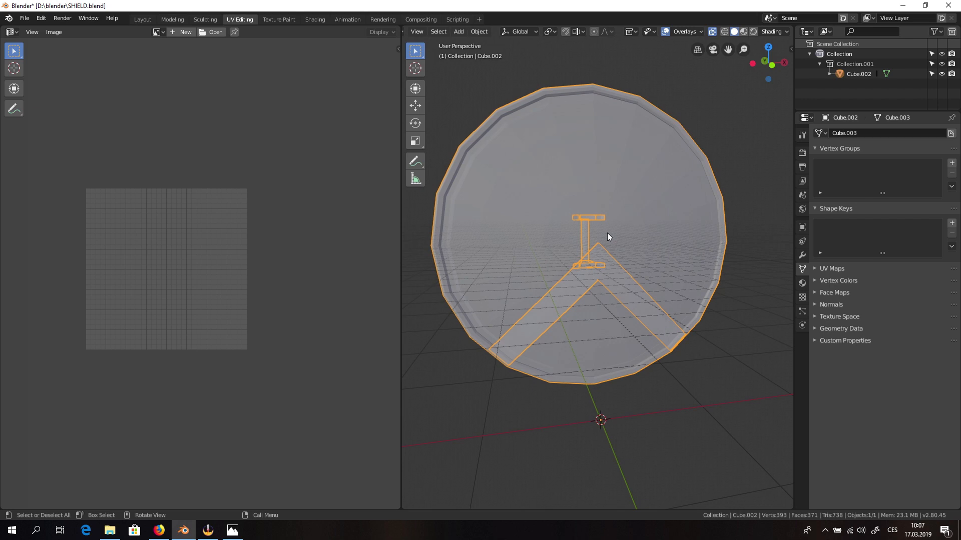
scroll(566, 210, down, 2)
scroll(558, 253, up, 4)
middle_drag(579, 317, 633, 292)
key(Tab)
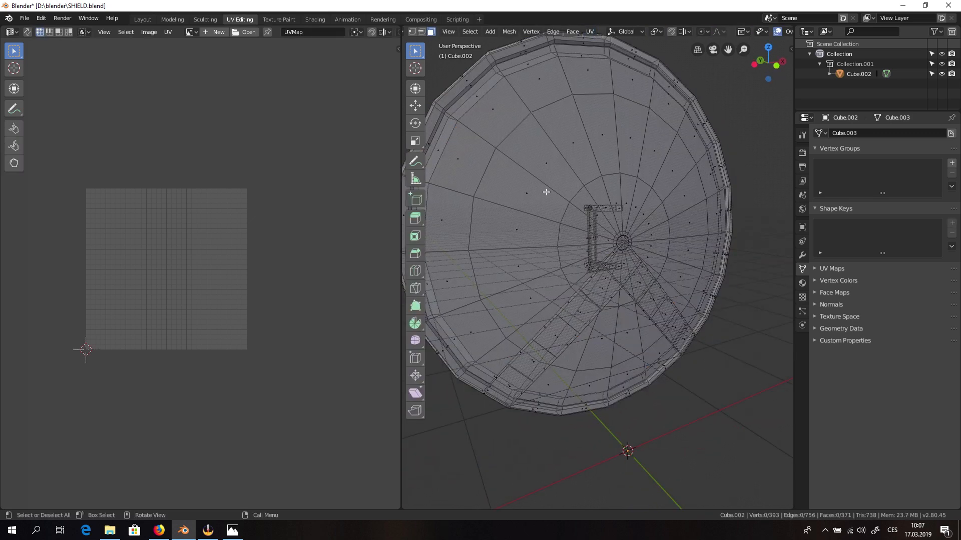
- Select the dome's larger concentric edge ring, inside the rim, in edge mode and mark it as a UV seam
middle_drag(546, 191, 622, 196)
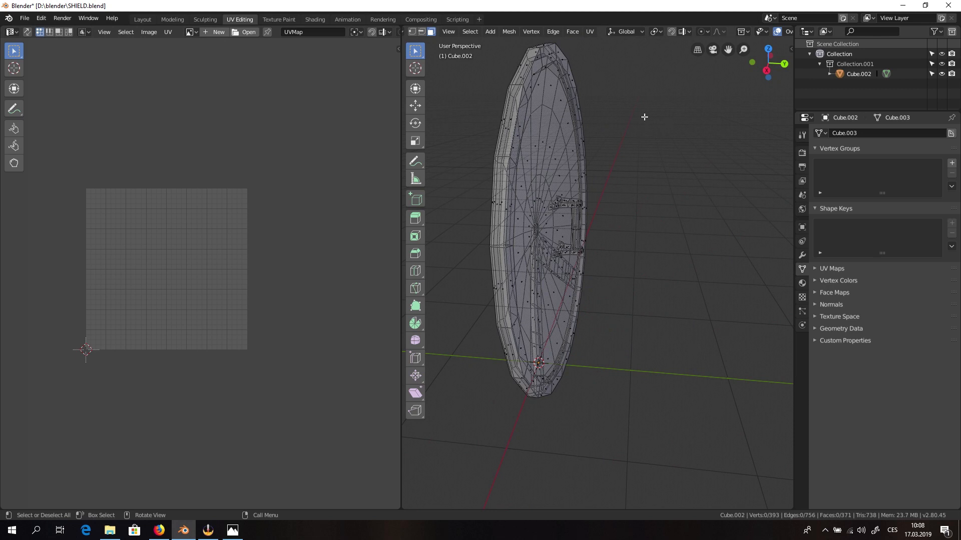
middle_drag(550, 265, 768, 253)
key(2)
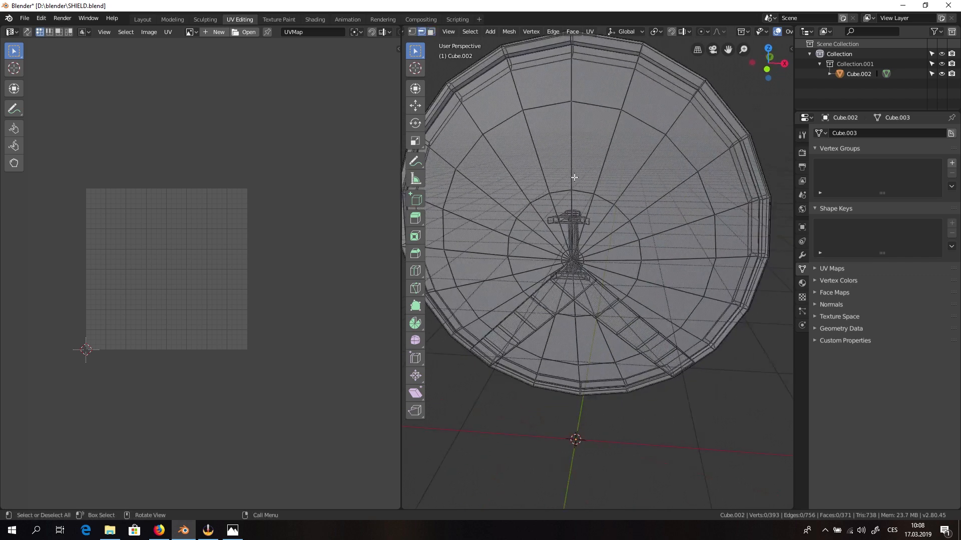
click(545, 104)
ctrl+click(684, 157)
ctrl+click(715, 238)
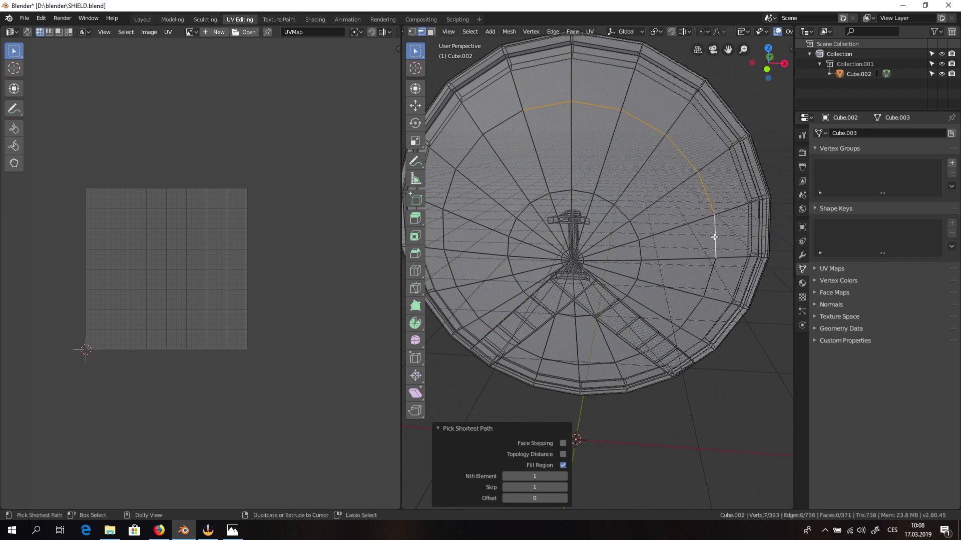
ctrl+shift+click(462, 153)
key(ctrl+z)
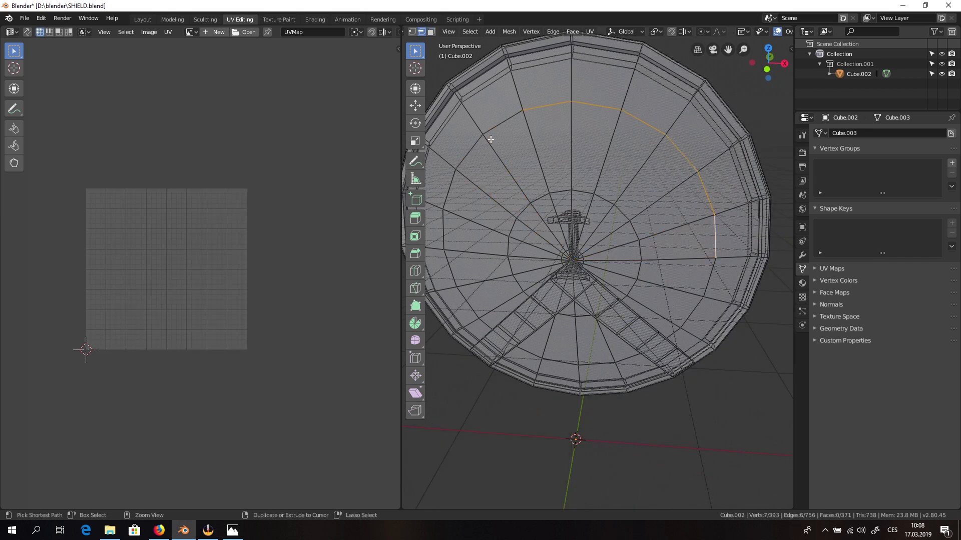
ctrl+shift+click(695, 307)
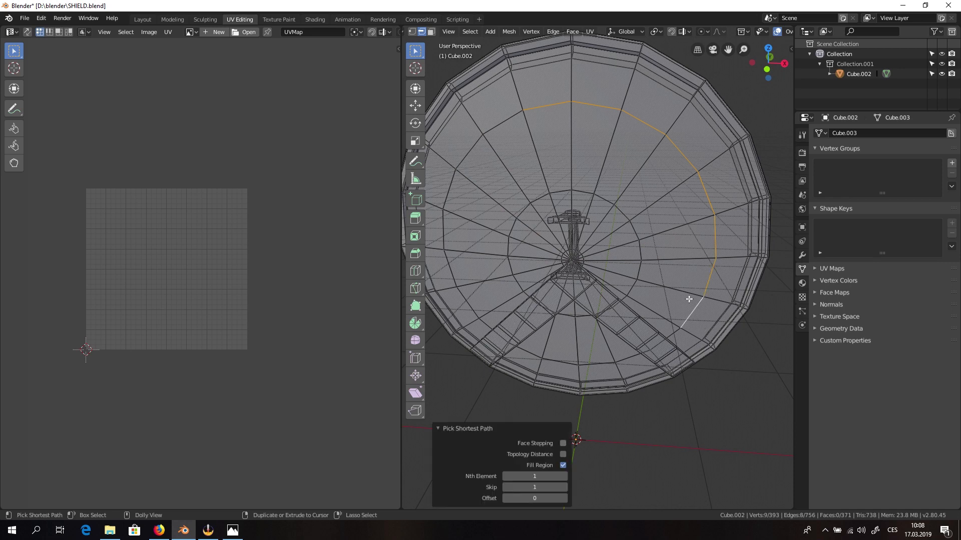
ctrl+shift+click(614, 358)
key(ctrl+z)
ctrl+shift+click(597, 364)
ctrl+shift+click(468, 306)
ctrl+shift+click(499, 129)
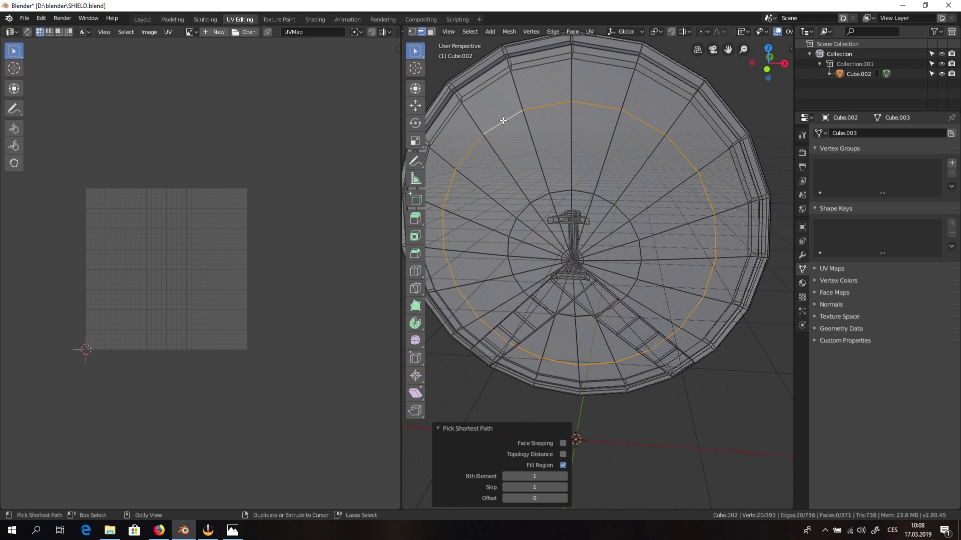
click(592, 30)
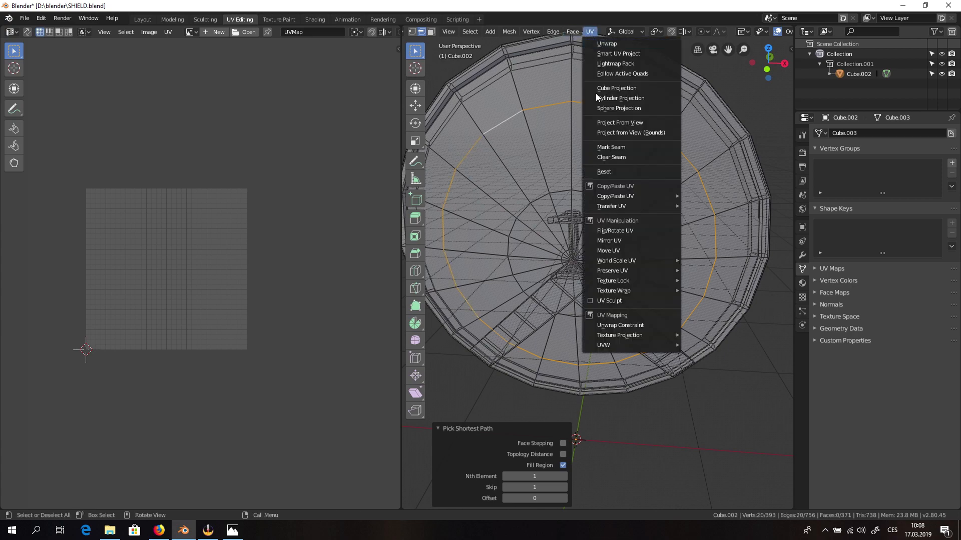
click(609, 144)
- Undo the seam marking on the dome's concentric edge ring
middle_drag(600, 225, 562, 214)
click(758, 402)
scroll(595, 245, up, 3)
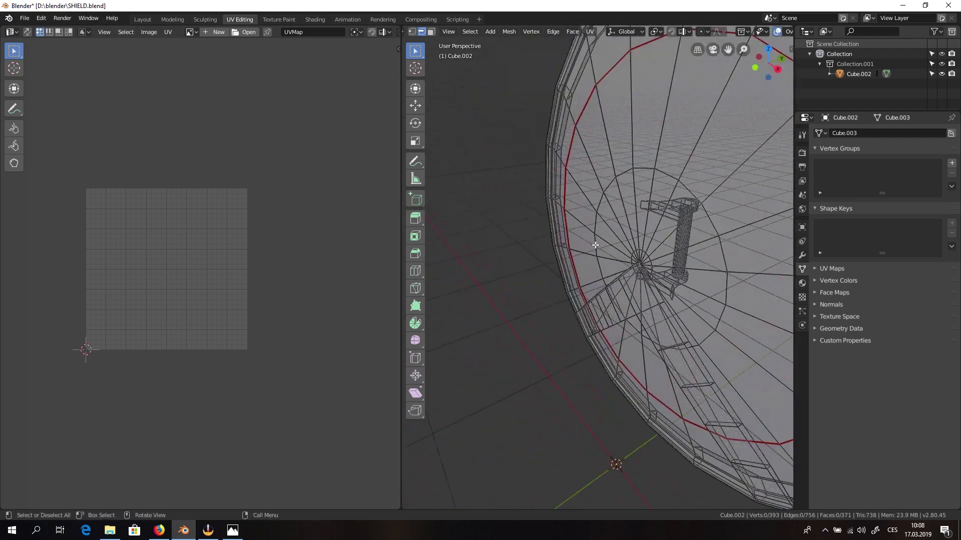
scroll(595, 245, down, 1)
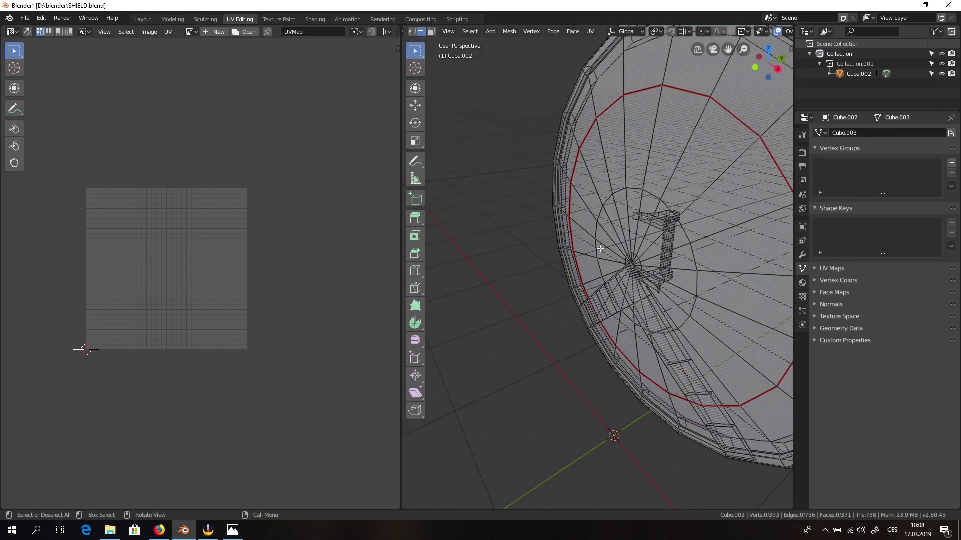
scroll(599, 249, down, 3)
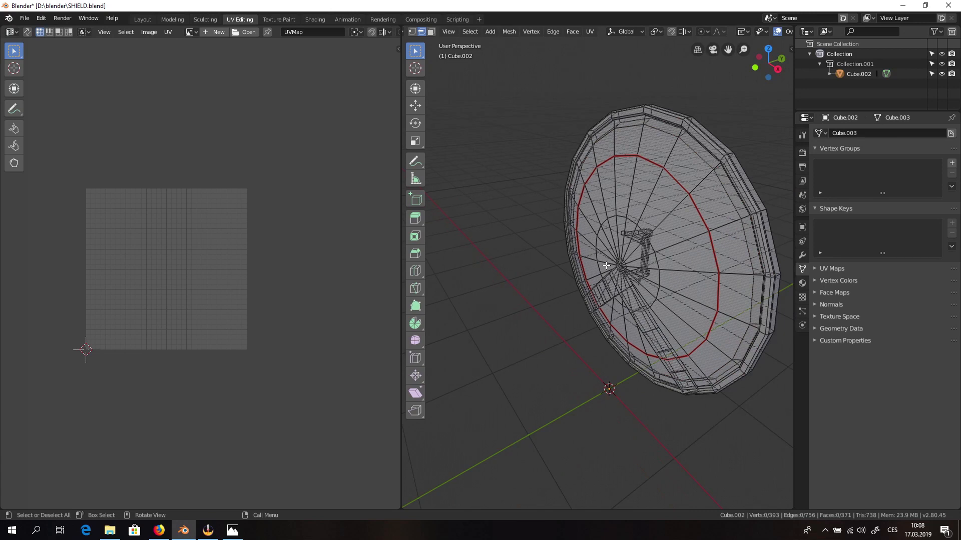
mouse_move(682, 197)
middle_down()
mouse_move(736, 190)
mouse_move(671, 201)
middle_up()
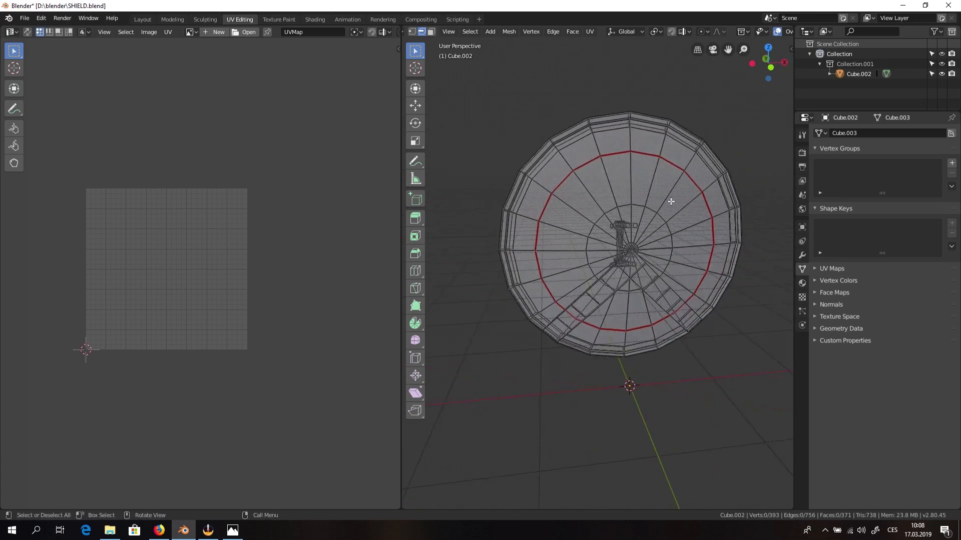
scroll(671, 201, up, 2)
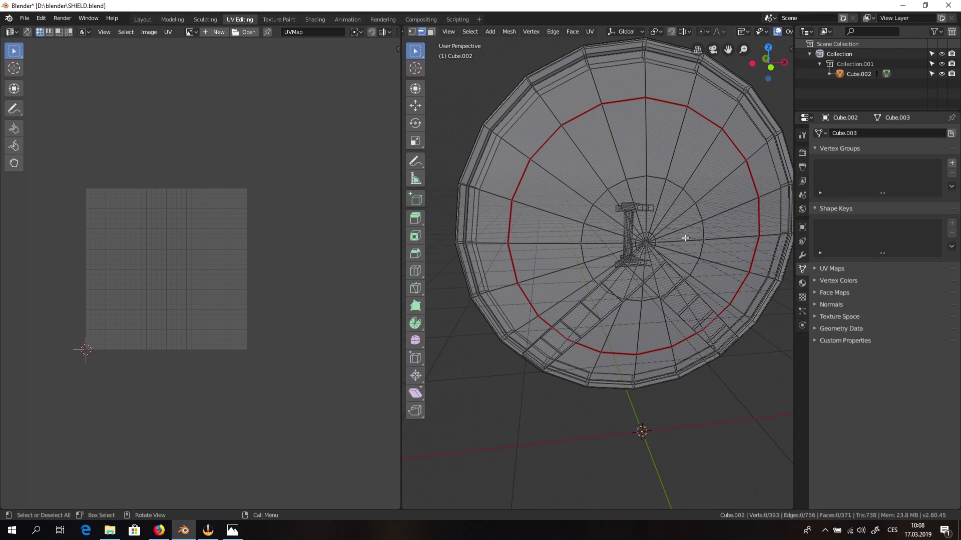
key(ctrl+z)
key(ctrl+z)
- Select the shield's large flat round face and matching edge ring, and mark their outlines as UV seams
scroll(701, 32, down, 5)
click(711, 32)
middle_drag(685, 240, 661, 200)
ctrl+click(650, 320)
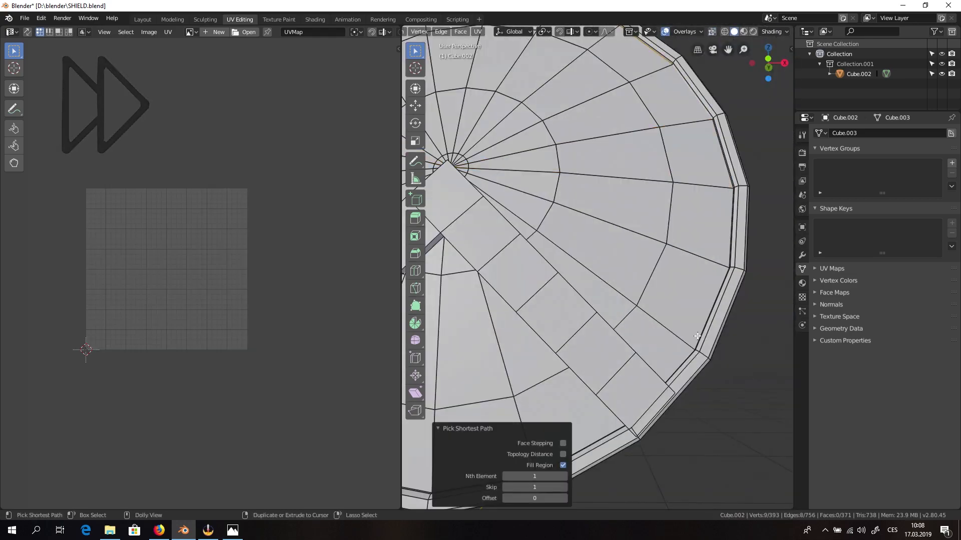
shift+middle_drag(601, 281, 771, 351)
scroll(650, 250, down, 5)
middle_drag(494, 247, 650, 140)
key(3)
click(650, 140)
click(477, 32)
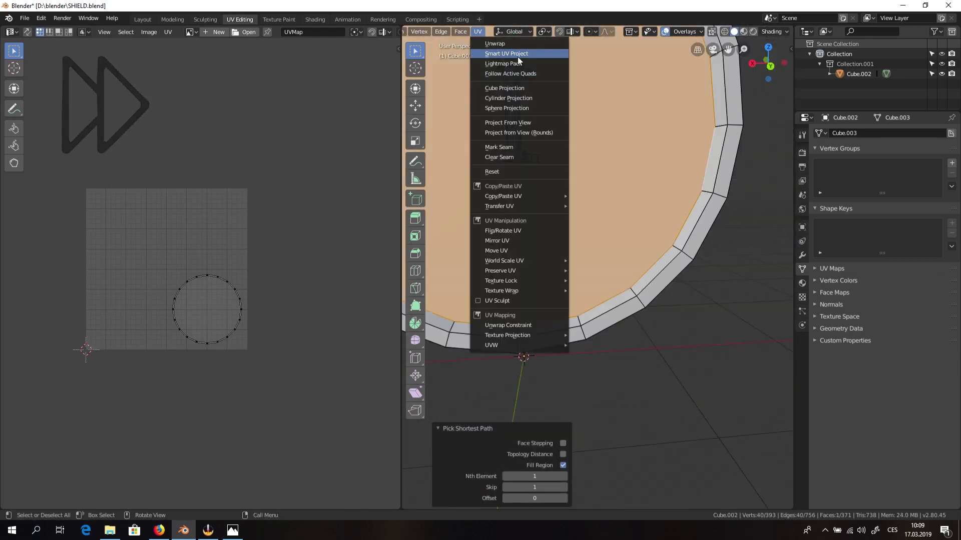
middle_drag(515, 200, 700, 150)
- Select the long edge paths running along the sides of the two segmented arms
click(518, 278)
ctrl+click(720, 77)
middle_drag(720, 76, 578, 171)
ctrl+click(665, 193)
click(725, 32)
middle_drag(720, 100, 740, 154)
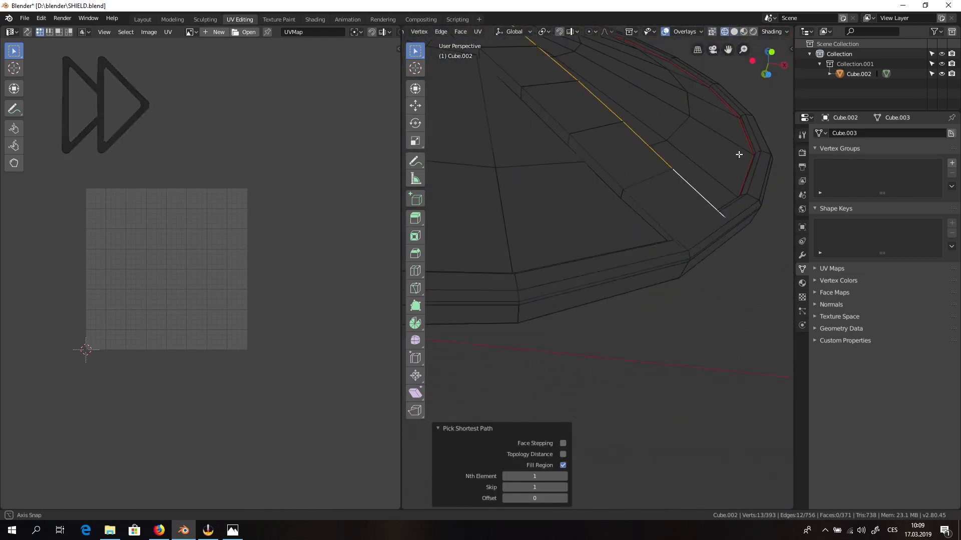
ctrl+click(588, 83)
mouse_move(588, 83)
middle_down()
mouse_move(544, 151)
mouse_move(669, 105)
mouse_move(618, 200)
mouse_move(685, 296)
middle_up()
ctrl+click(600, 195)
ctrl+click(686, 296)
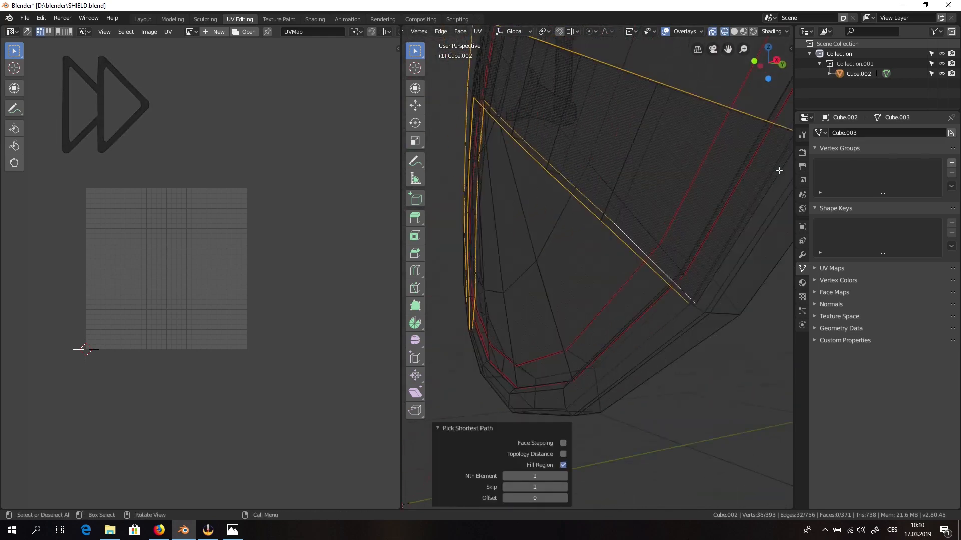
- Add the remaining outline edges of the arms to the selection and mark them as UV seams
middle_drag(778, 169, 678, 320)
ctrl+click(608, 279)
scroll(617, 277, up, 3)
mouse_move(617, 277)
middle_down()
mouse_move(513, 296)
mouse_move(715, 200)
mouse_move(726, 257)
mouse_move(670, 210)
mouse_move(755, 148)
mouse_move(623, 268)
middle_up()
scroll(579, 270, up, 3)
ctrl+click(715, 200)
scroll(671, 210, down, 3)
click(478, 31)
click(525, 147)
- Select the connected outline edges of the first handle bracket, including its curved cap and foot
scroll(624, 268, up, 4)
click(480, 315)
ctrl+click(583, 236)
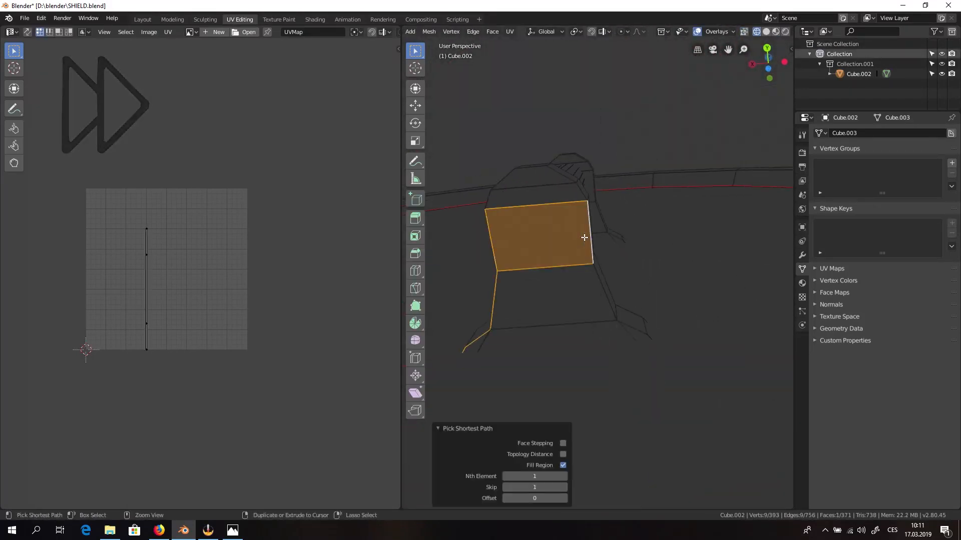
shift+click(600, 328)
middle_drag(583, 235, 556, 310)
shift+click(629, 340)
scroll(555, 310, up, 3)
shift+click(554, 354)
ctrl+click(493, 376)
shift+click(748, 291)
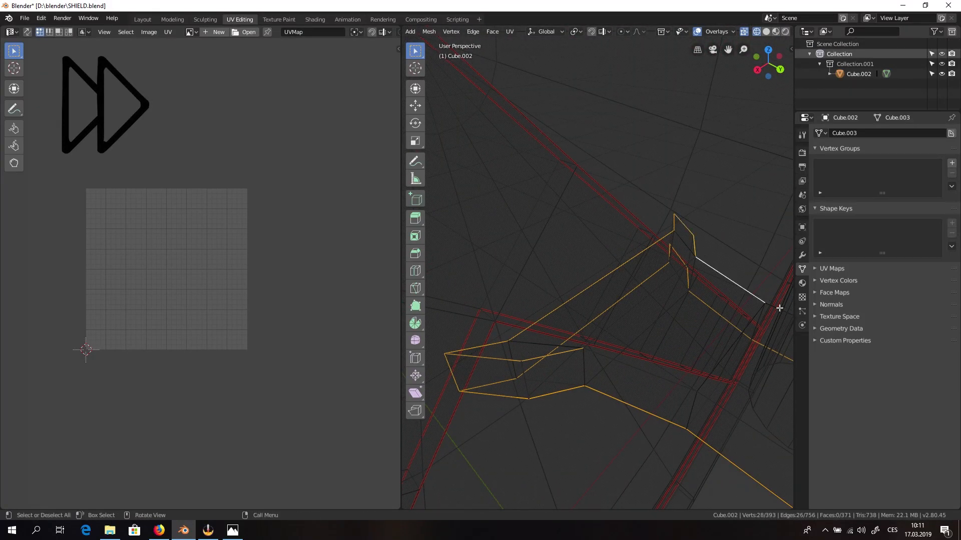
- Add the remaining handle bracket edges to the selection, mark them as UV seams and deselect everything
middle_drag(779, 306, 613, 133)
shift+click(631, 212)
shift+click(531, 198)
shift+click(578, 105)
ctrl+click(677, 158)
middle_drag(678, 158, 549, 224)
shift+click(774, 248)
shift+click(575, 135)
ctrl+click(646, 107)
ctrl+click(583, 158)
ctrl+click(650, 235)
scroll(649, 235, down, 8)
key(ctrl+e)
click(564, 300)
key(alt+a)
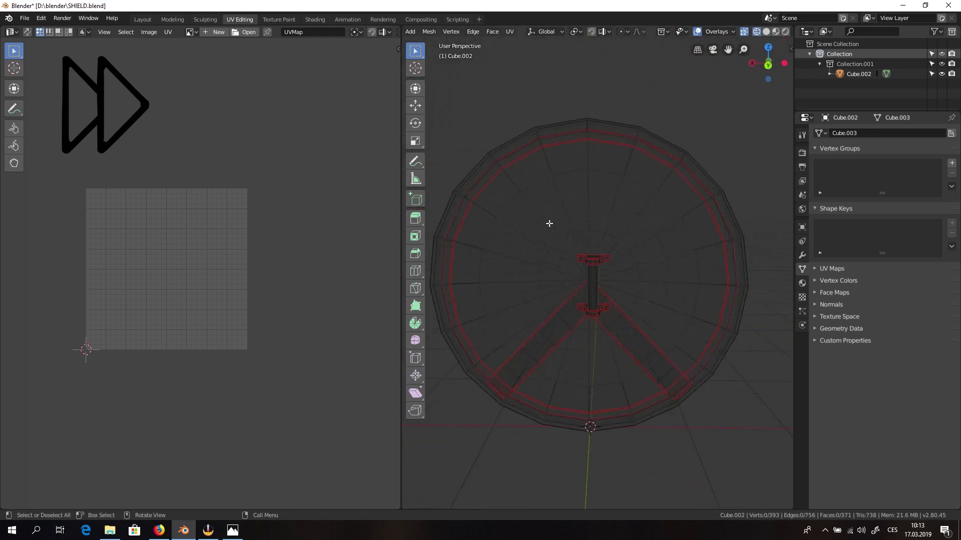
- Select the entire shield mesh and unwrap it along the marked seams
click(509, 32)
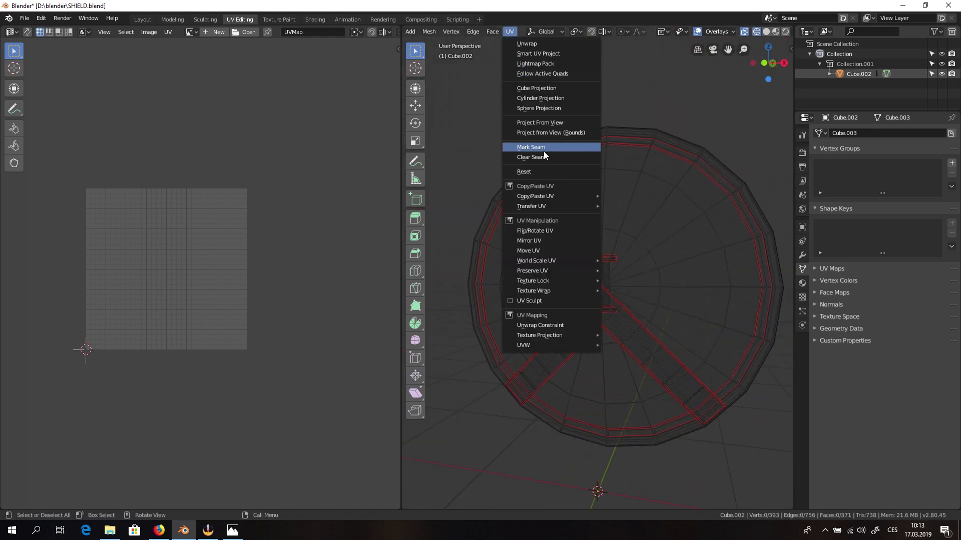
click(545, 73)
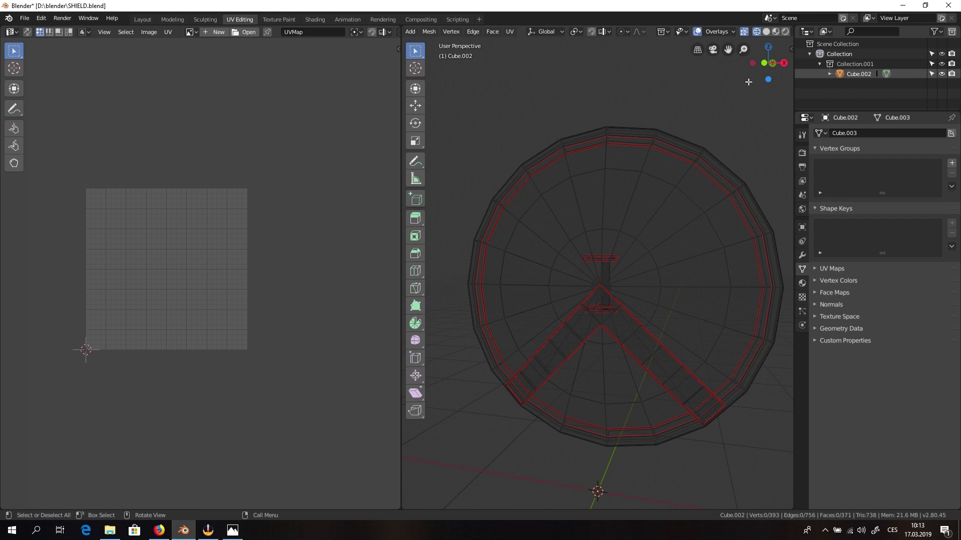
scroll(744, 143, down, 5)
key(a)
scroll(603, 275, up, 3)
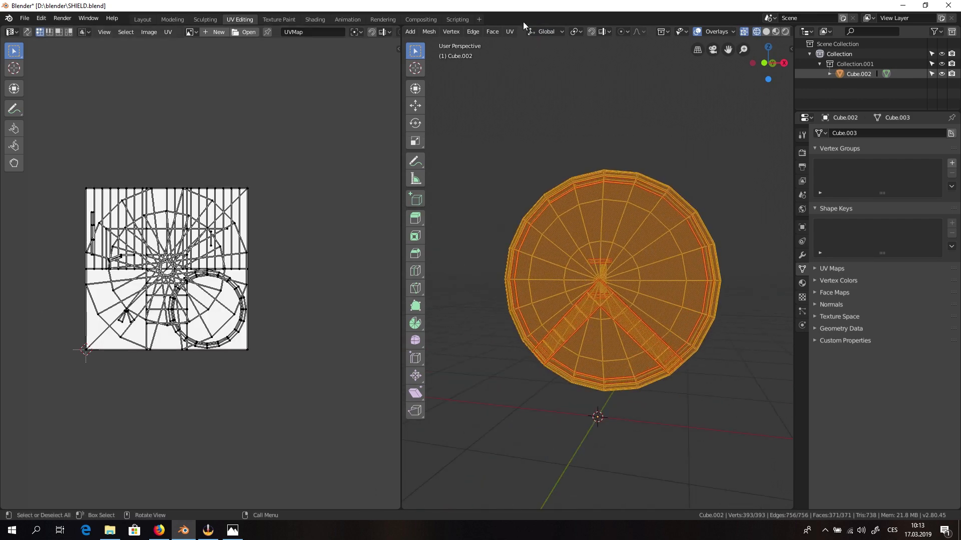
click(510, 32)
click(536, 44)
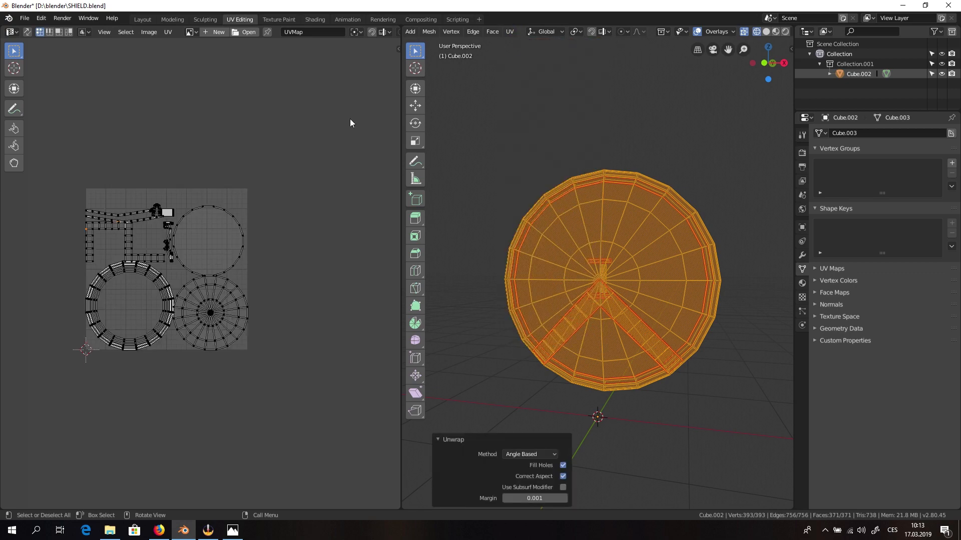
- Examine the unwrapped strip, arm and handle islands up close in the UV editor
scroll(101, 281, up, 3)
scroll(338, 254, up, 3)
middle_drag(347, 221, 169, 262)
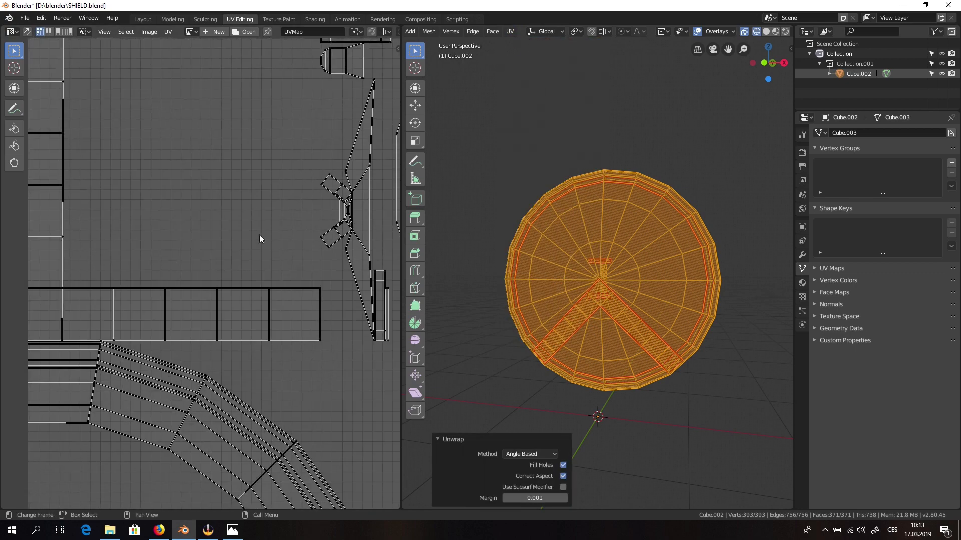
click(270, 234)
scroll(373, 250, down, 2)
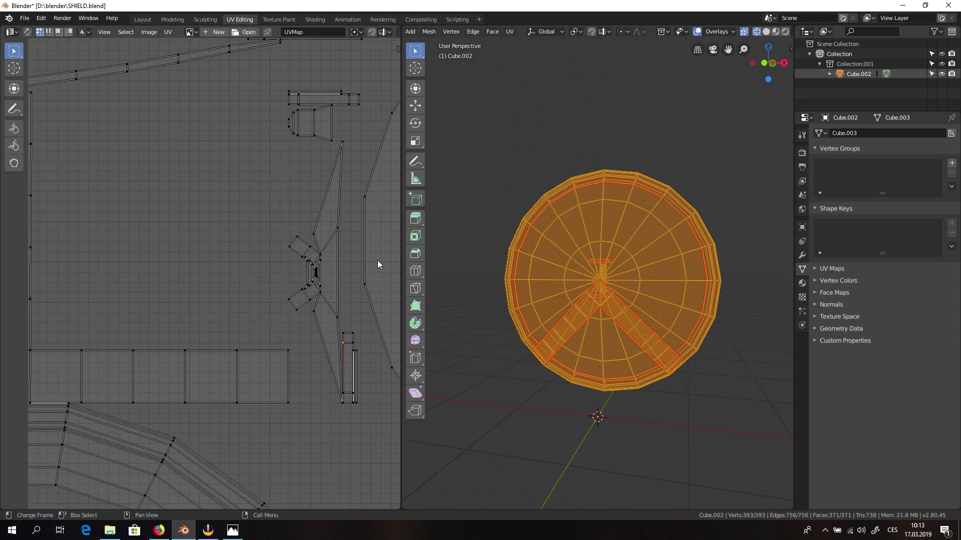
scroll(265, 175, down, 2)
middle_drag(210, 139, 241, 173)
scroll(260, 175, up, 5)
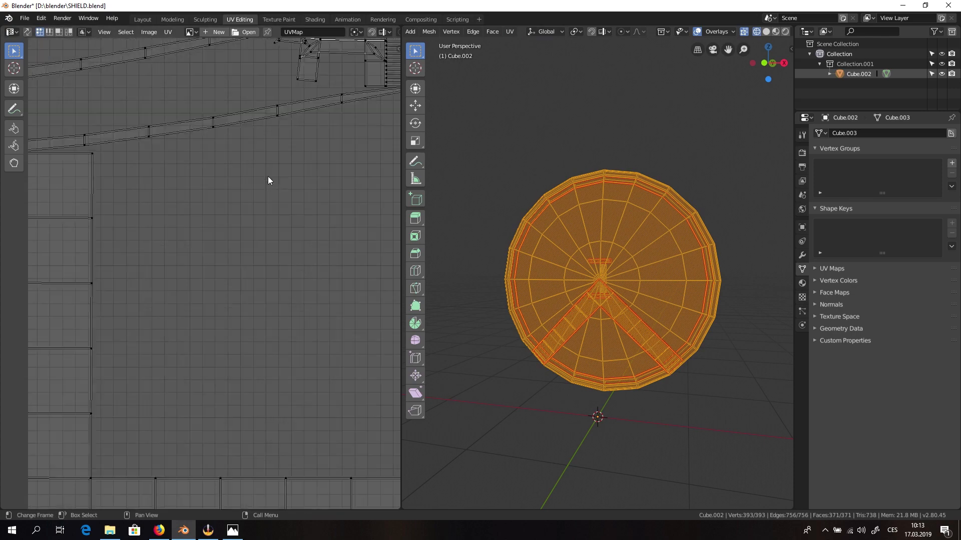
scroll(270, 175, down, 3)
middle_drag(311, 152, 285, 223)
scroll(293, 220, up, 4)
middle_drag(272, 153, 194, 240)
click(298, 228)
scroll(299, 228, up, 4)
scroll(368, 220, down, 1)
- Box-select the handle in the 3D viewport to isolate its UV islands
middle_drag(616, 225, 715, 238)
click(729, 242)
scroll(626, 255, up, 4)
middle_drag(620, 255, 677, 234)
middle_drag(501, 330, 498, 304)
drag(497, 304, 610, 241)
middle_drag(570, 242, 591, 281)
scroll(388, 260, down, 4)
middle_drag(503, 265, 625, 351)
scroll(627, 325, down, 4)
scroll(230, 265, down, 9)
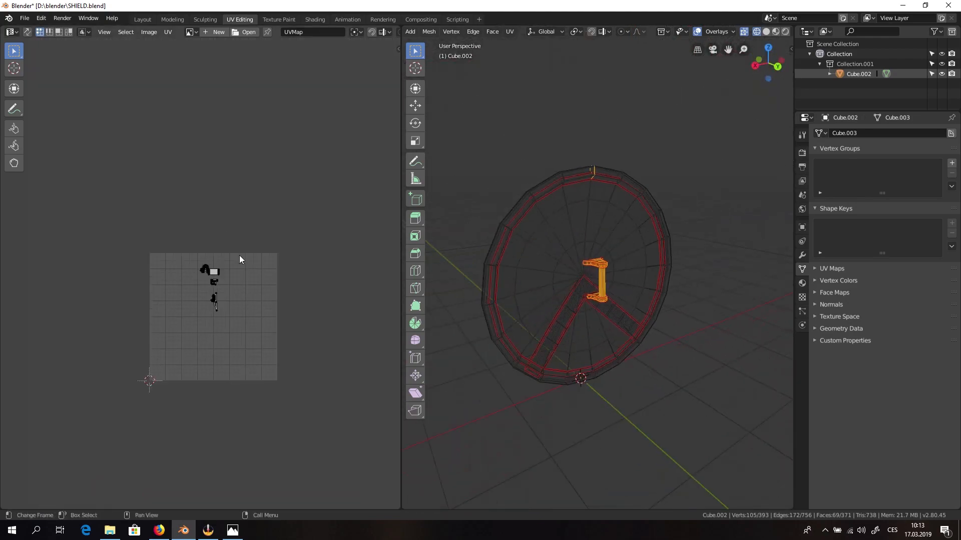
- Select the whole mesh again and examine the small handle bracket islands in the UV layout
key(b)
key(a)
scroll(191, 347, up, 6)
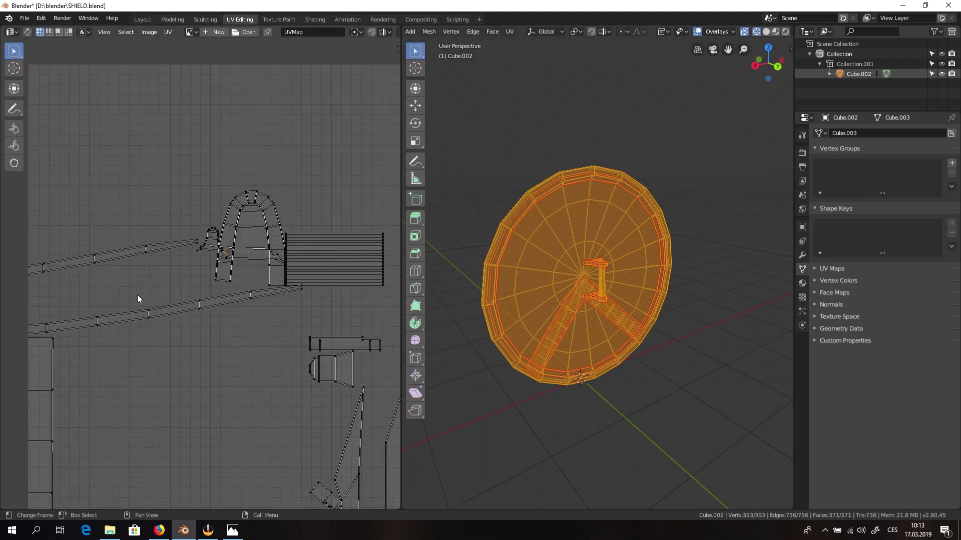
scroll(215, 225, up, 6)
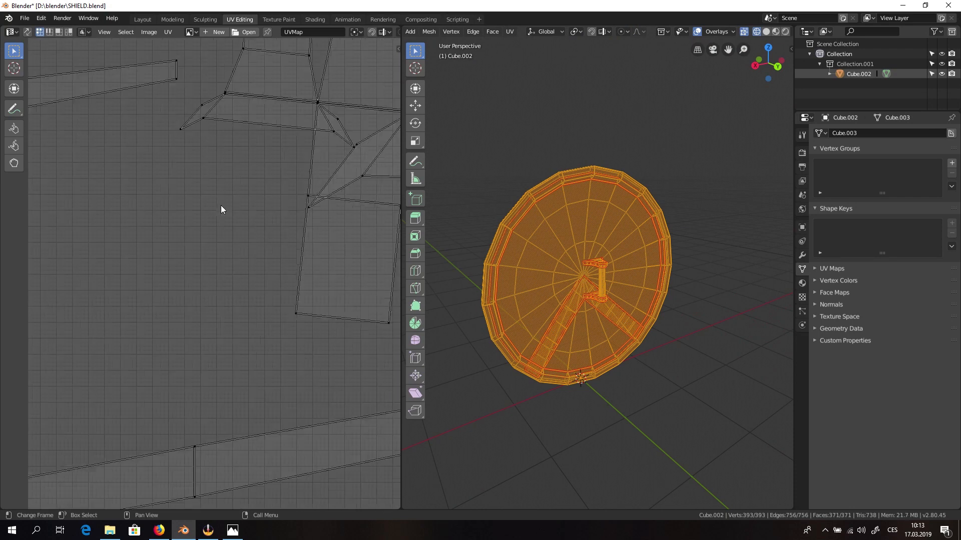
click(315, 110)
middle_drag(314, 110, 294, 207)
click(248, 172)
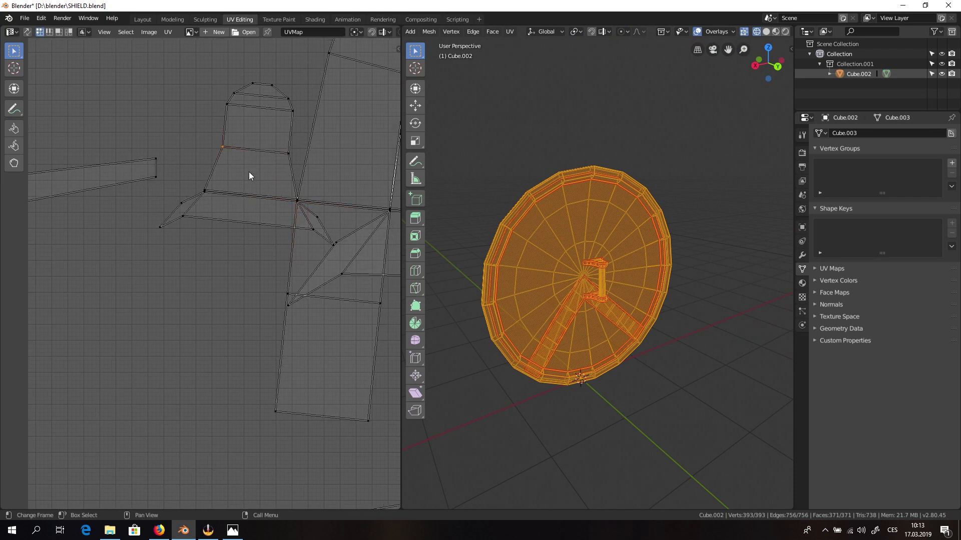
- Switch the UV editor to face selection and check which faces form the small bell-shaped bracket island
key(3)
drag(301, 59, 216, 232)
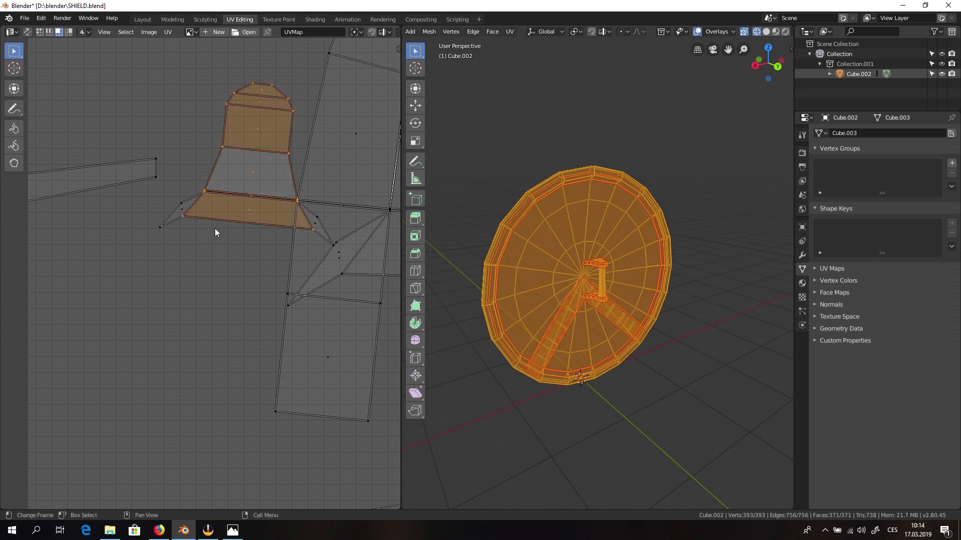
shift+click(172, 220)
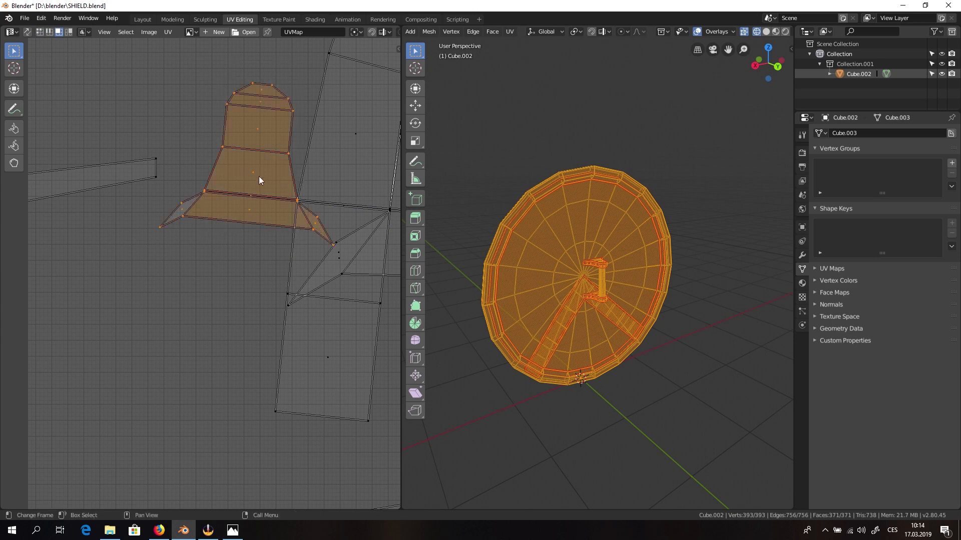
click(327, 236)
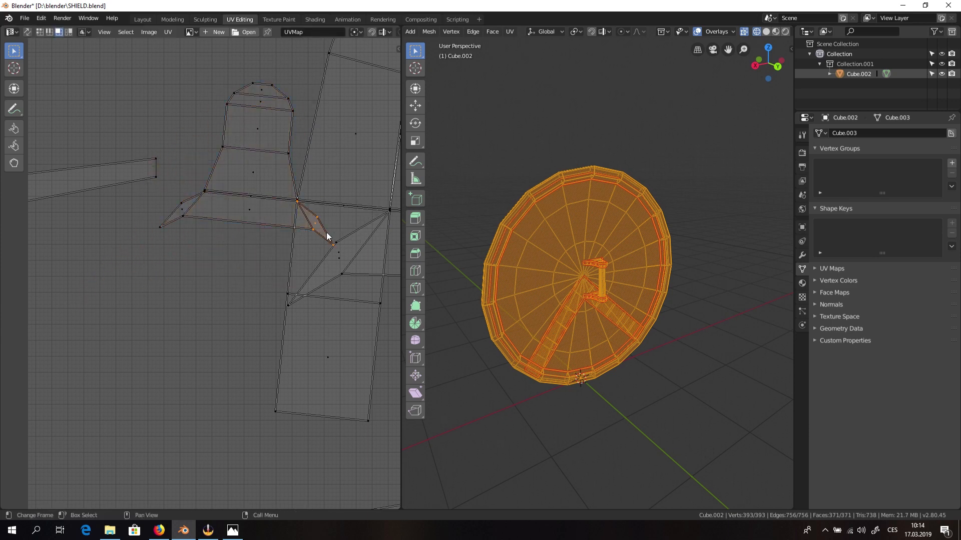
scroll(321, 236, down, 3)
click(264, 275)
key(g)
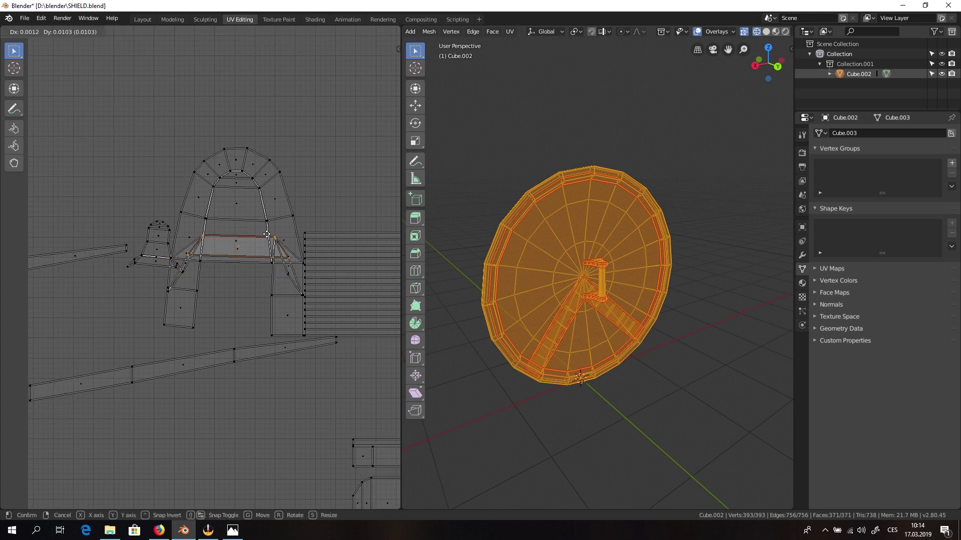
right_click(248, 282)
- Box-select the faces of the larger dome-shaped bracket island in the UV editor
drag(289, 120, 178, 250)
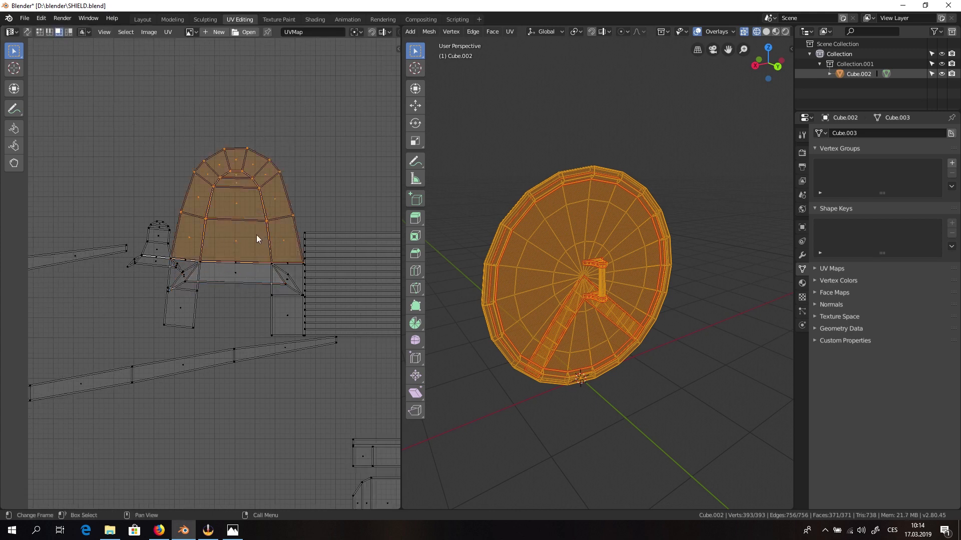
click(266, 176)
drag(294, 137, 183, 250)
scroll(575, 194, down, 3)
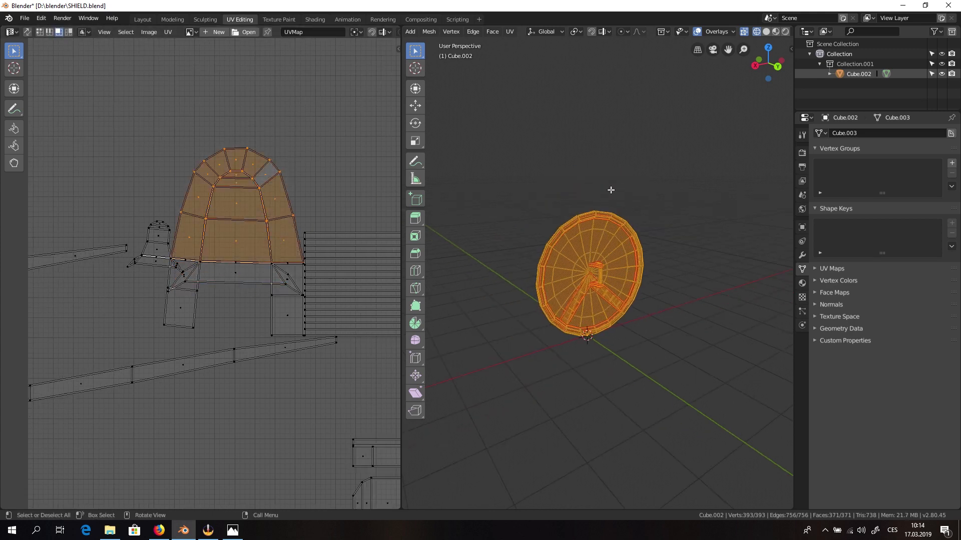
- Switch the 3D viewport to face selection and box-select the area around the handle
scroll(608, 300, up, 7)
click(636, 269)
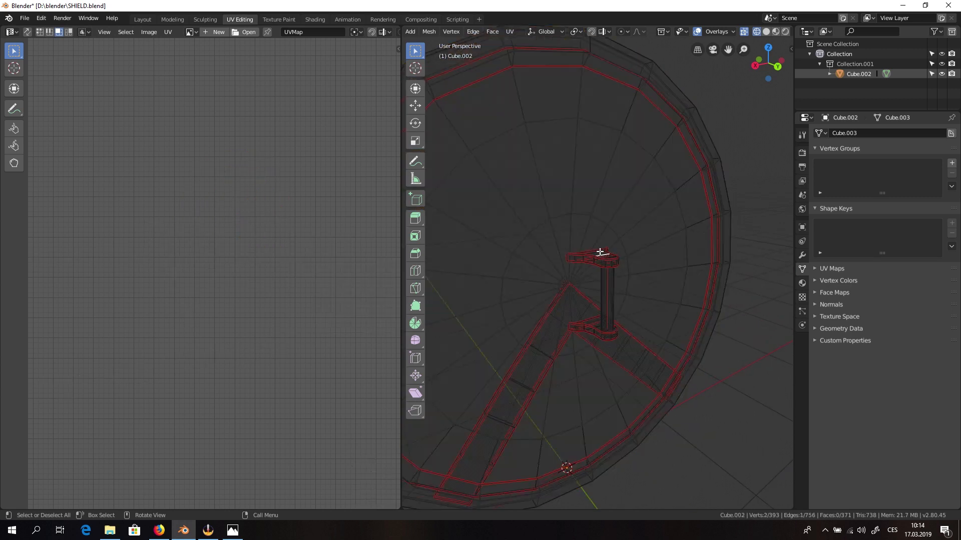
middle_drag(608, 279, 591, 241)
key(3)
middle_drag(599, 324, 646, 391)
click(593, 277)
click(595, 267)
drag(744, 425, 536, 222)
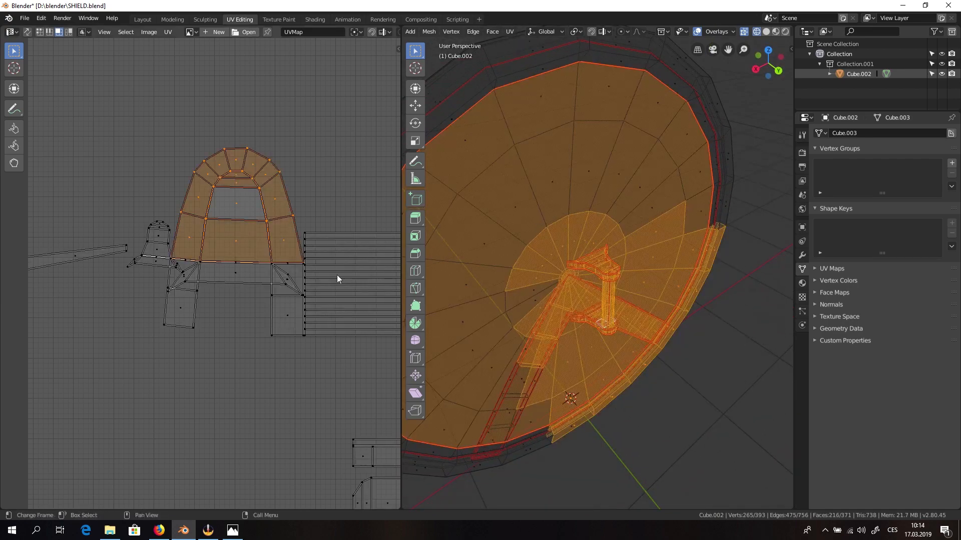
- Clear the selection, then box-select the whole shield in the 3D viewport and all of its islands in the UV editor
key(alt+a)
scroll(159, 275, down, 10)
scroll(629, 199, down, 5)
drag(724, 164, 406, 487)
scroll(261, 240, down, 5)
drag(309, 195, 28, 491)
scroll(161, 278, up, 7)
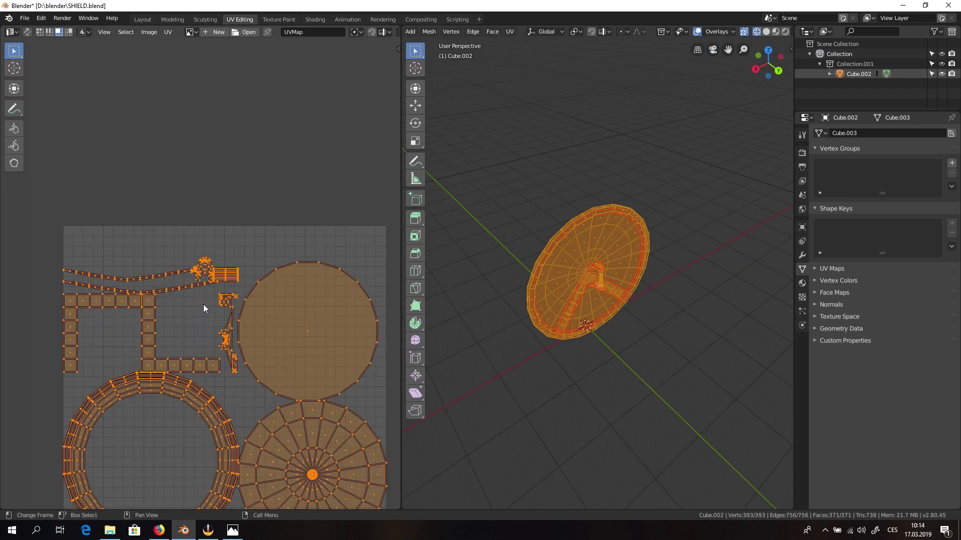
- Run Minimize Stretch on all selected UV islands
middle_drag(204, 308, 199, 221)
click(167, 32)
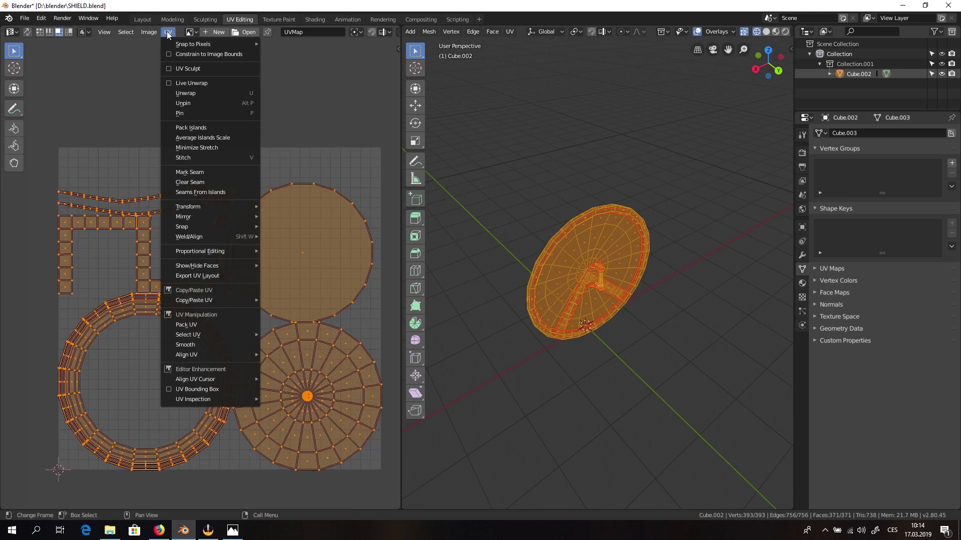
click(225, 147)
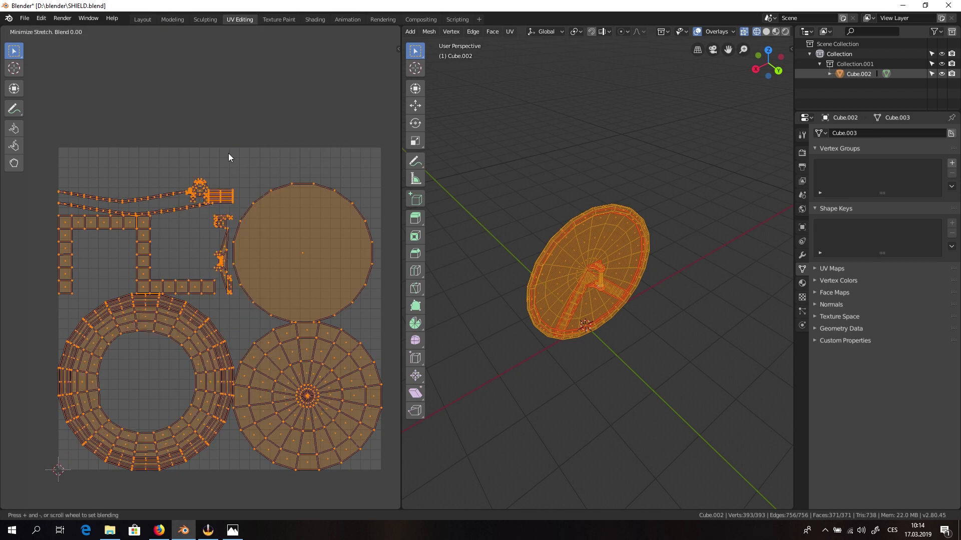
click(66, 430)
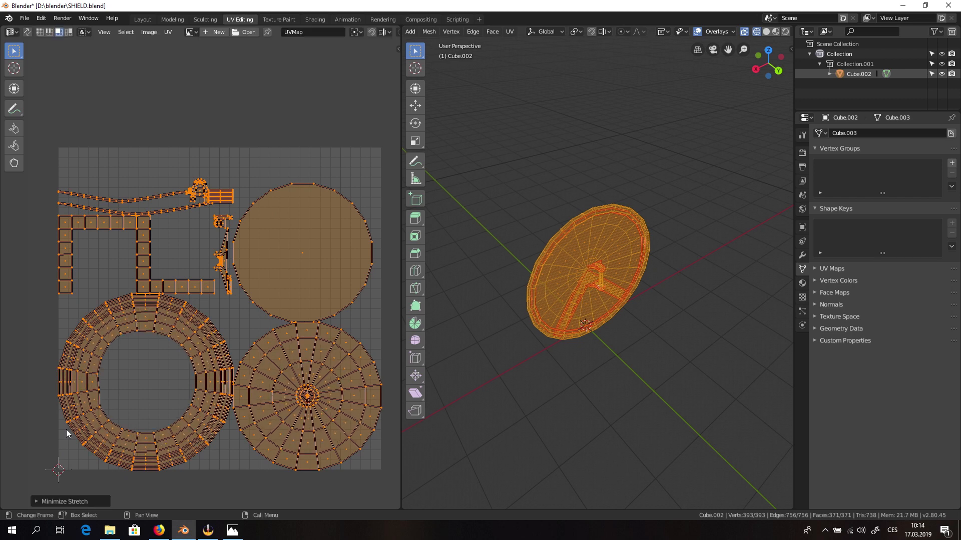
- Average the scale of all UV islands and pack them into the UV square
click(166, 32)
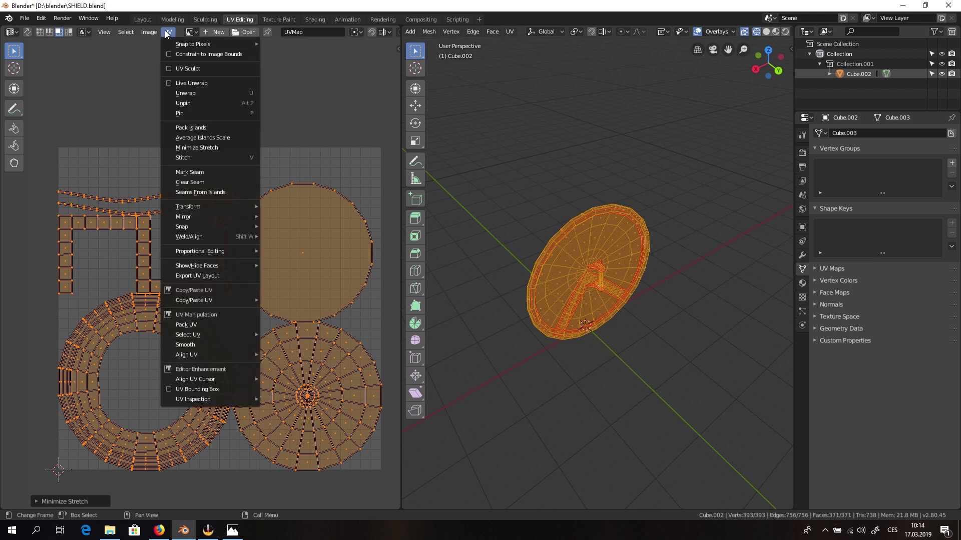
click(247, 140)
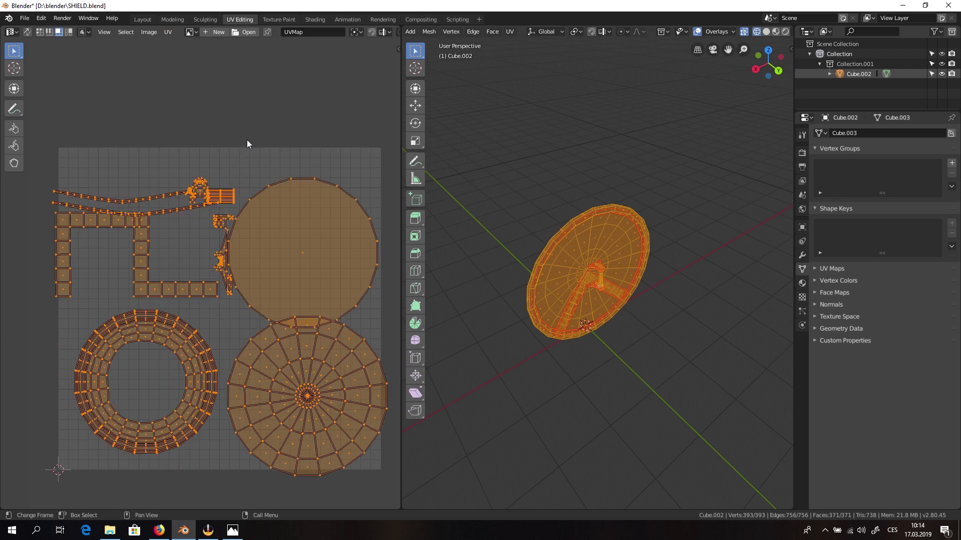
click(163, 31)
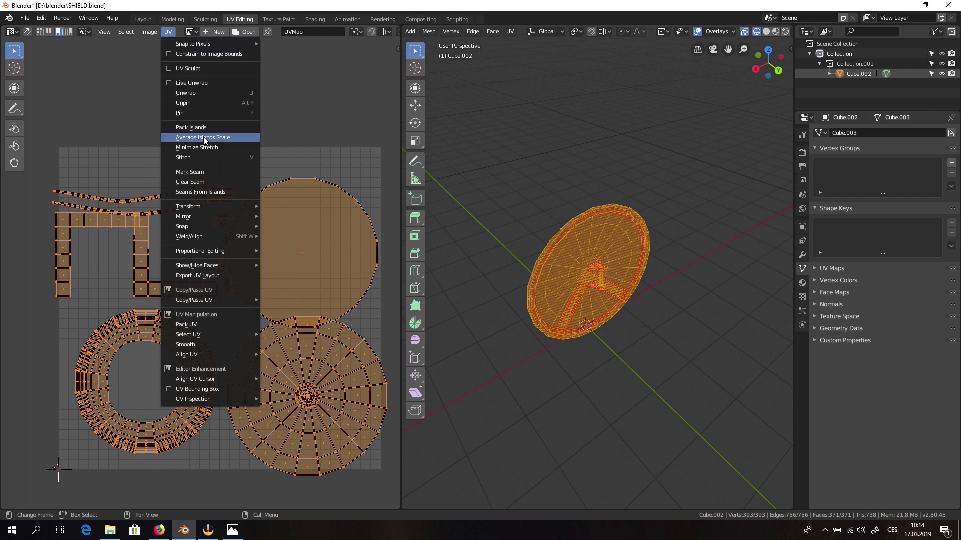
click(212, 128)
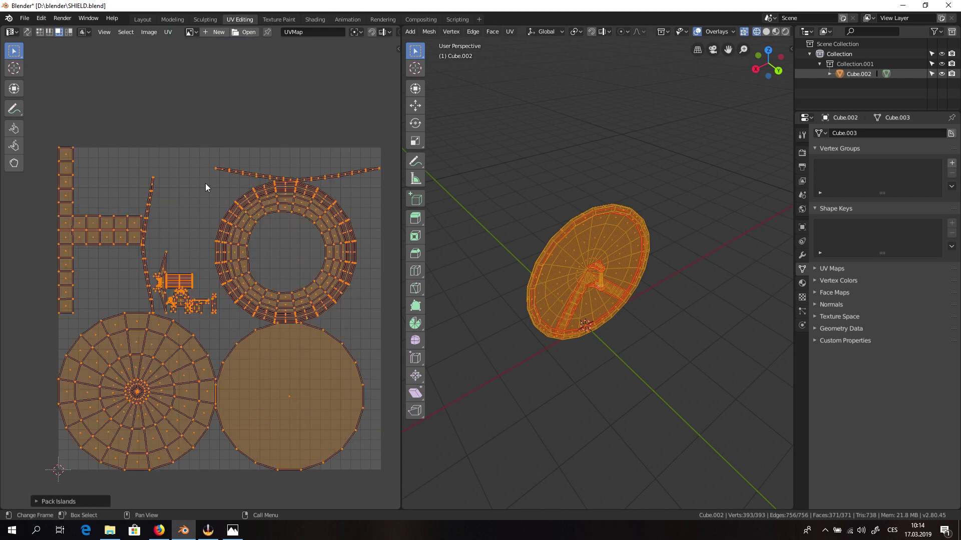
- Examine the packed handle islands and the spacing between the round islands
click(191, 217)
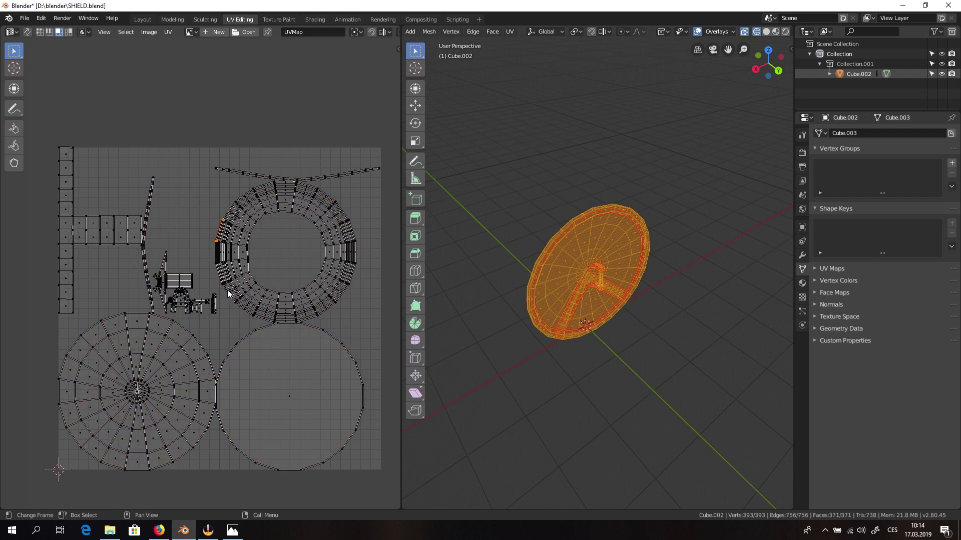
scroll(228, 290, up, 5)
click(163, 280)
scroll(121, 287, up, 2)
scroll(171, 274, down, 7)
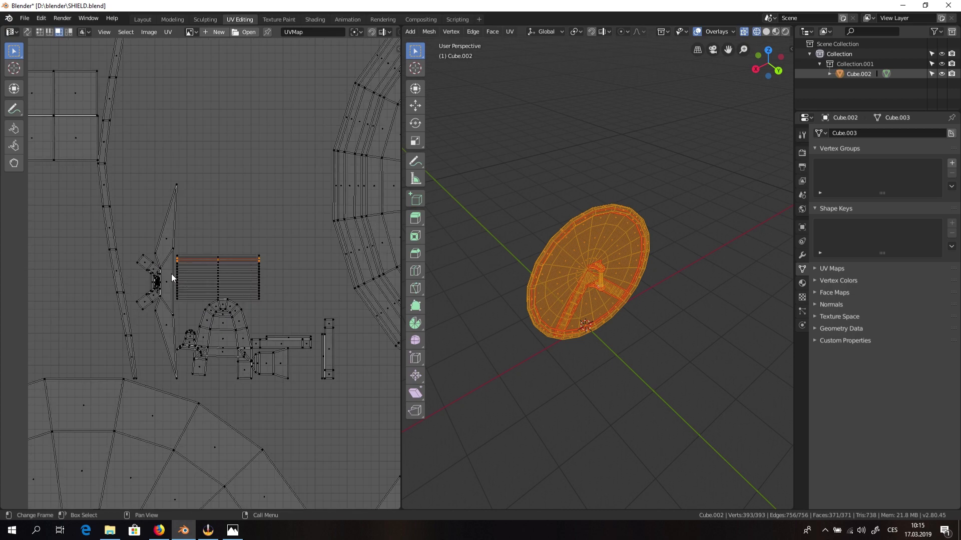
scroll(211, 286, up, 5)
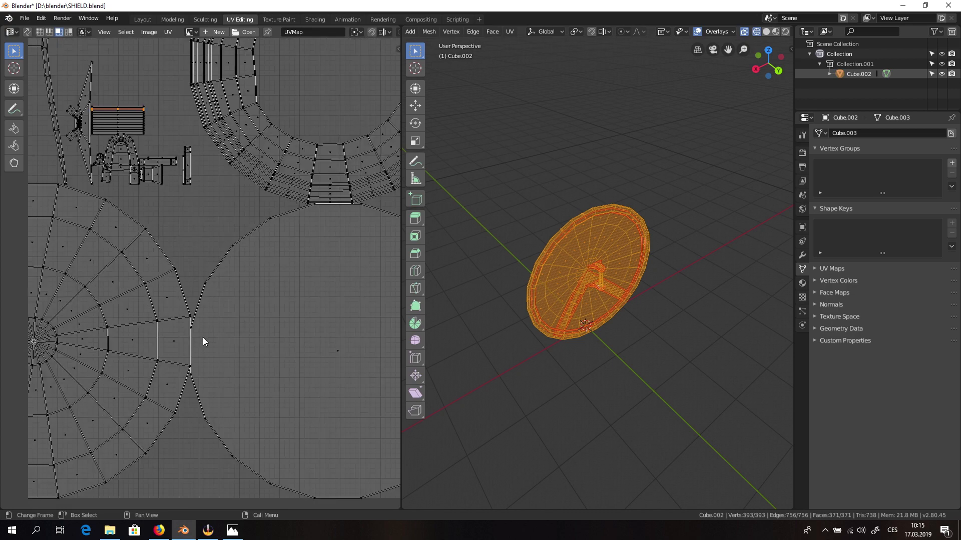
scroll(202, 338, down, 5)
- Move the plain round face's UV island slightly away from the neighbouring segmented disc island
click(266, 332)
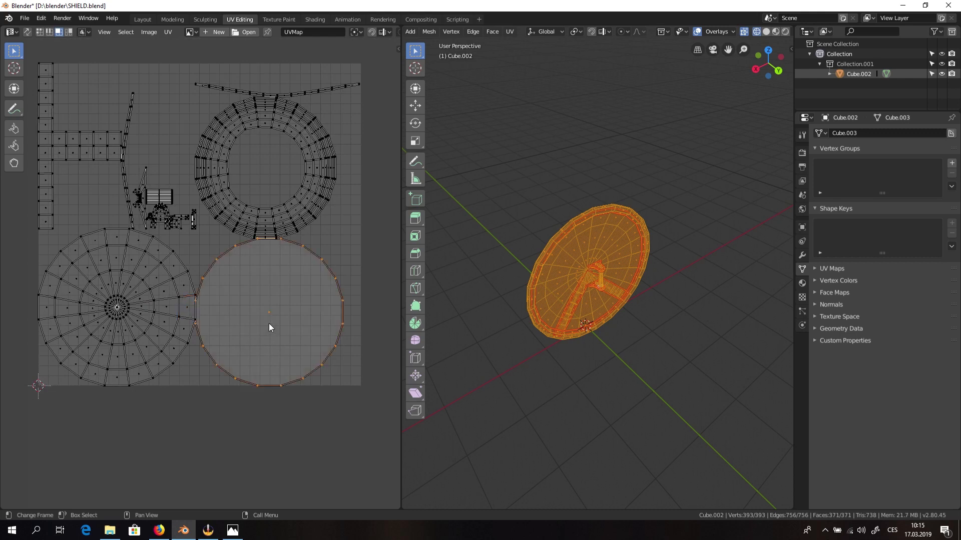
key(g)
click(277, 328)
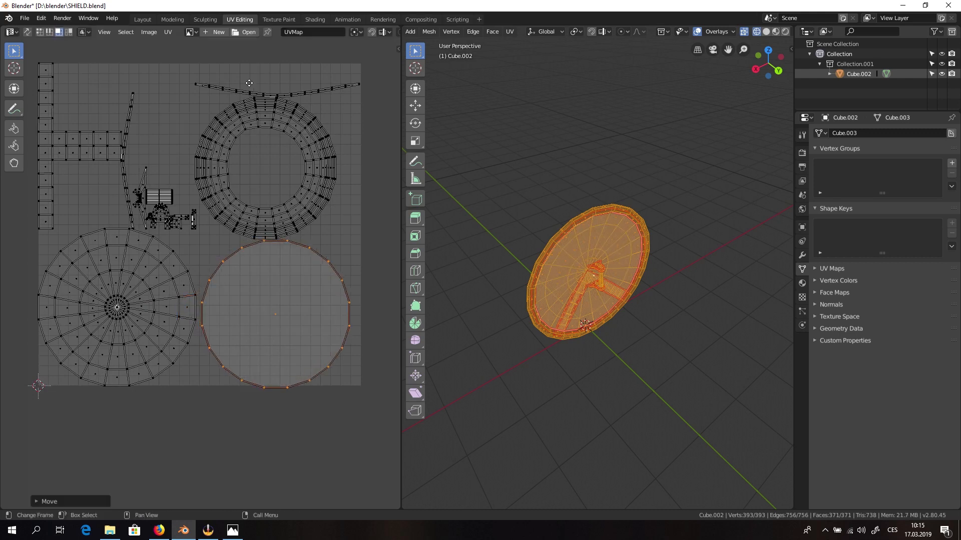
- Examine the small handle islands in the UV layout, selecting the linked bracket island between the strap and the grip
scroll(275, 161, up, 4)
ctrl+scroll(146, 223, left, 5)
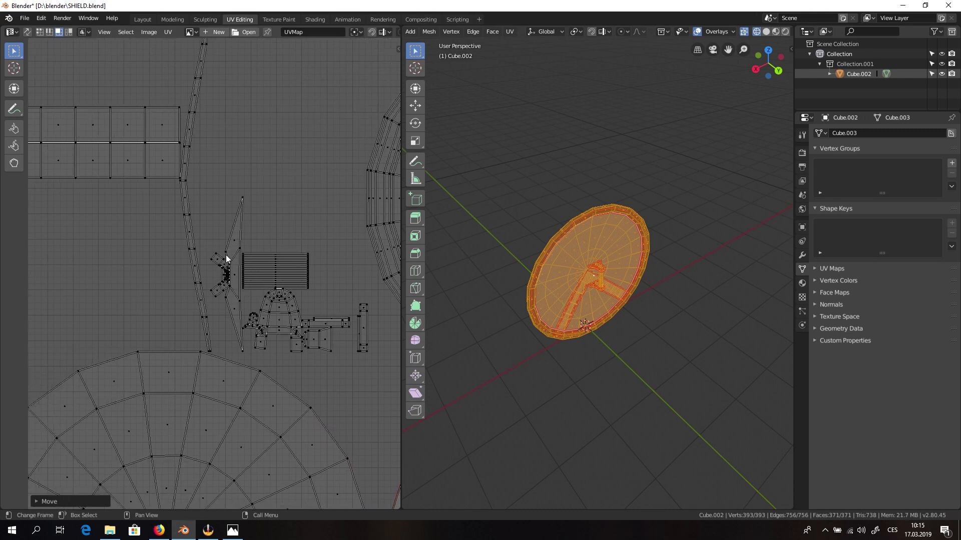
scroll(300, 268, up, 4)
scroll(297, 269, up, 3)
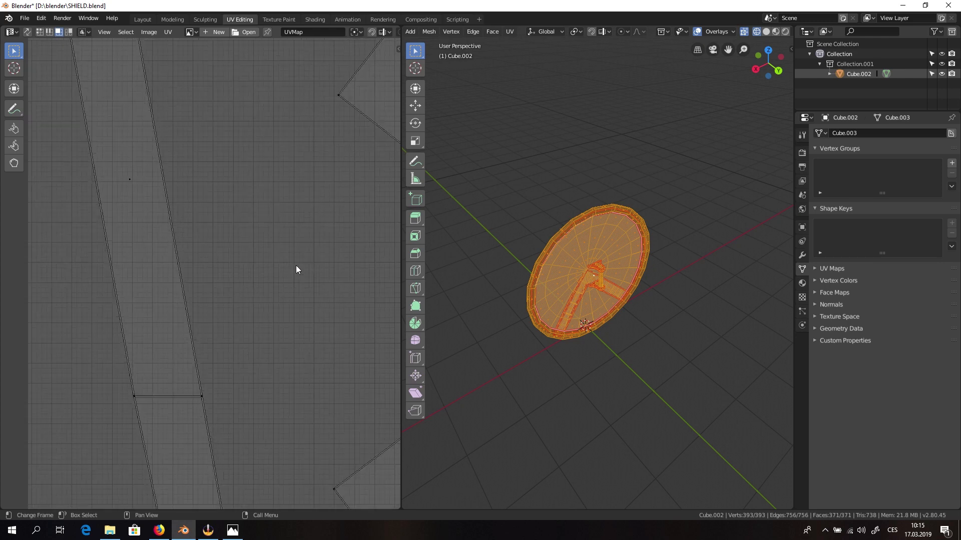
scroll(296, 269, down, 4)
key(l)
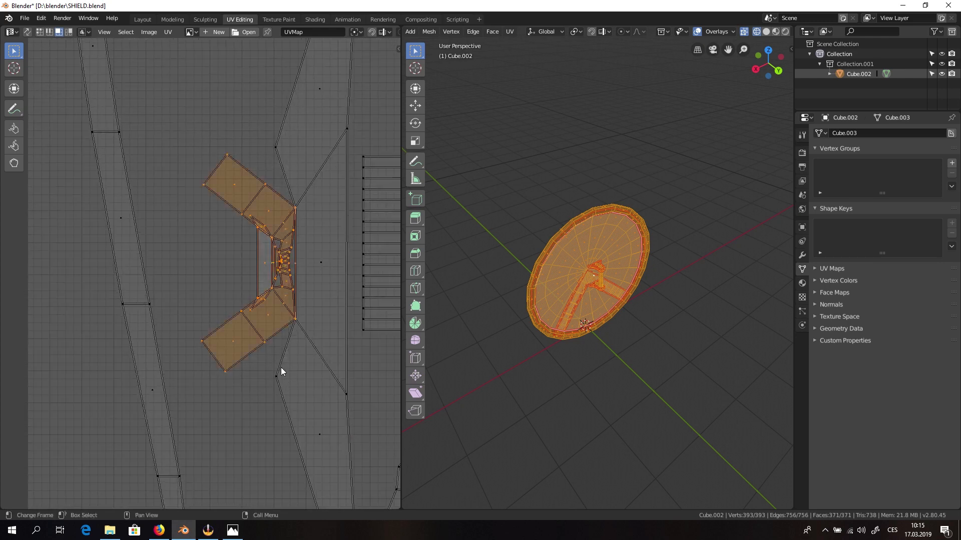
middle_drag(600, 204, 734, 204)
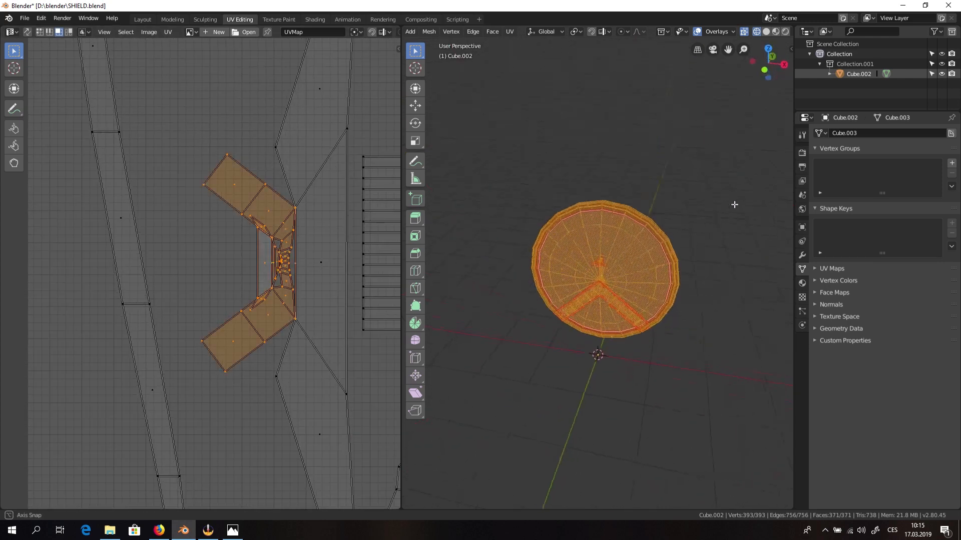
- Clear the selection and examine the seams on the shield's handle, V-shaped straps and rim in the 3D view
scroll(651, 232, up, 4)
key(alt+a)
middle_drag(517, 202, 626, 216)
scroll(648, 312, up, 5)
middle_drag(707, 309, 611, 271)
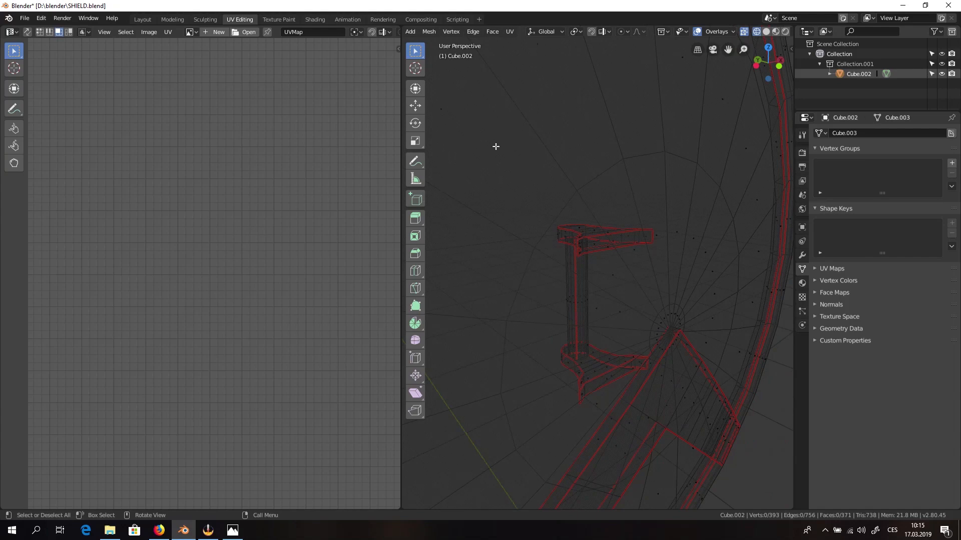
scroll(601, 207, down, 3)
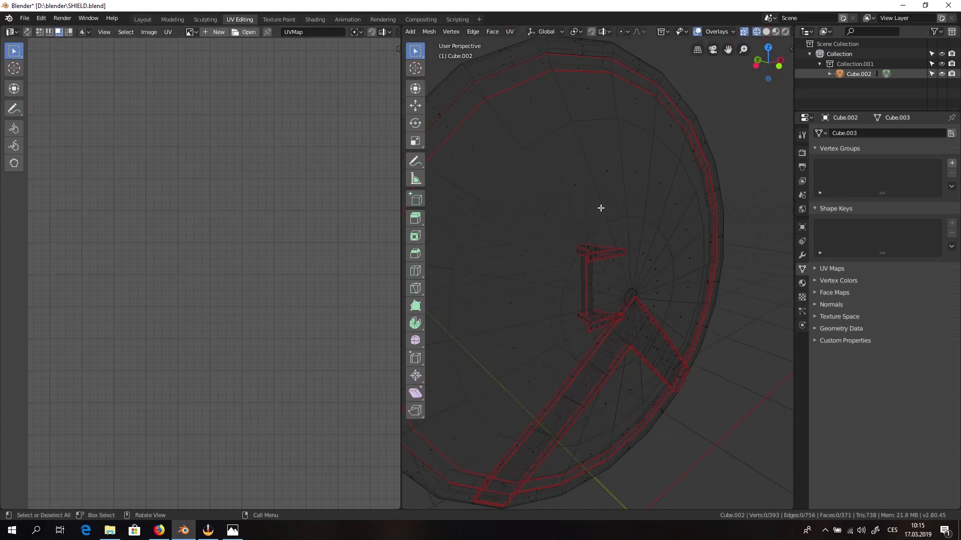
scroll(708, 307, down, 2)
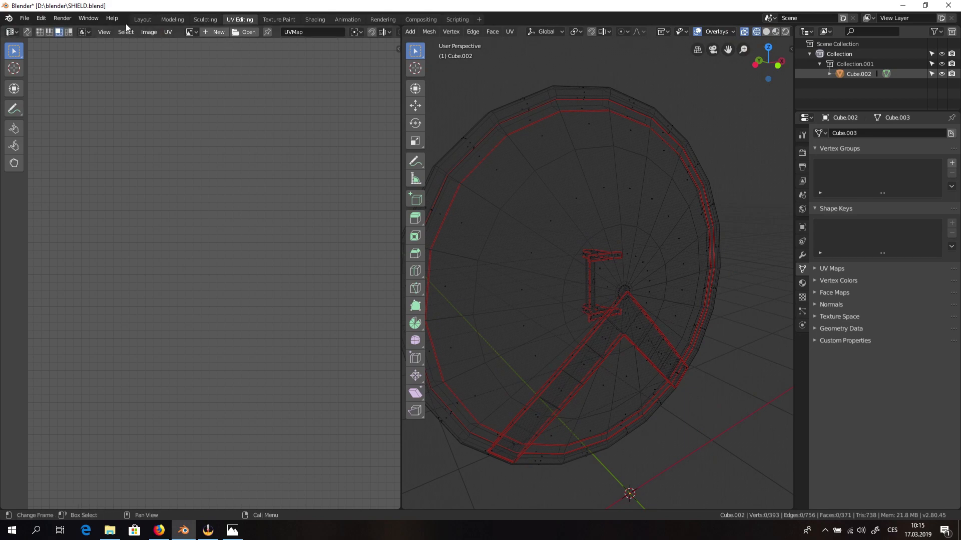
- Switch to the Layout workspace and view the solid shield from the side with the V-shaped straps
click(142, 19)
middle_drag(383, 212, 517, 206)
scroll(418, 246, up, 5)
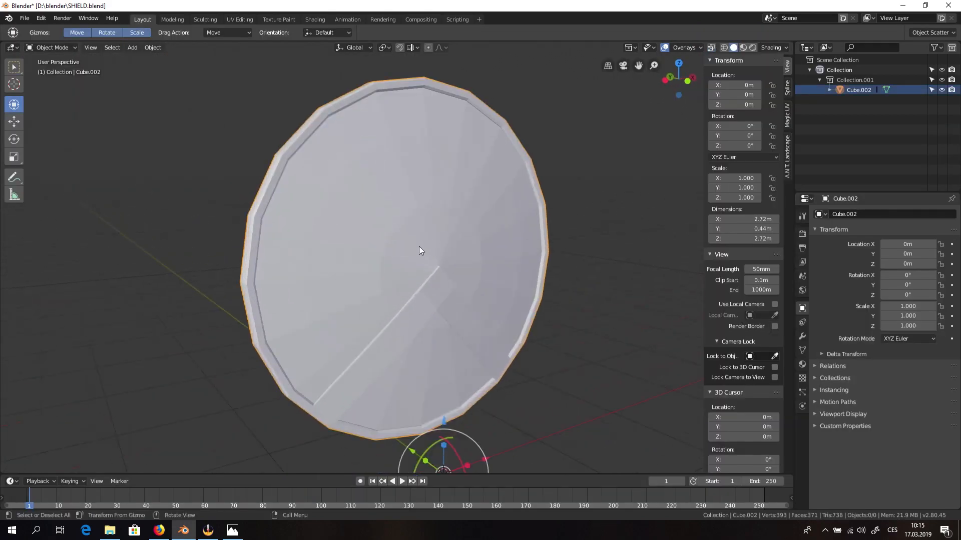
middle_drag(418, 246, 396, 240)
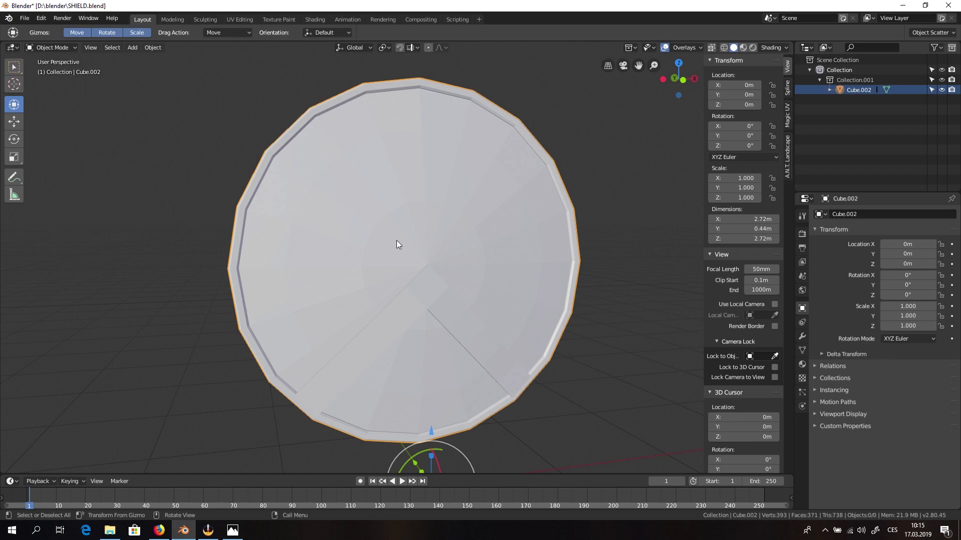
- Try a Subdivision Surface modifier on the shield mesh and remove it
key(Tab)
click(802, 336)
click(885, 214)
click(774, 382)
scroll(425, 250, up, 3)
middle_drag(426, 280, 395, 210)
click(948, 230)
- Rename the shield object Shield_low and return to Object Mode
double_click(878, 89)
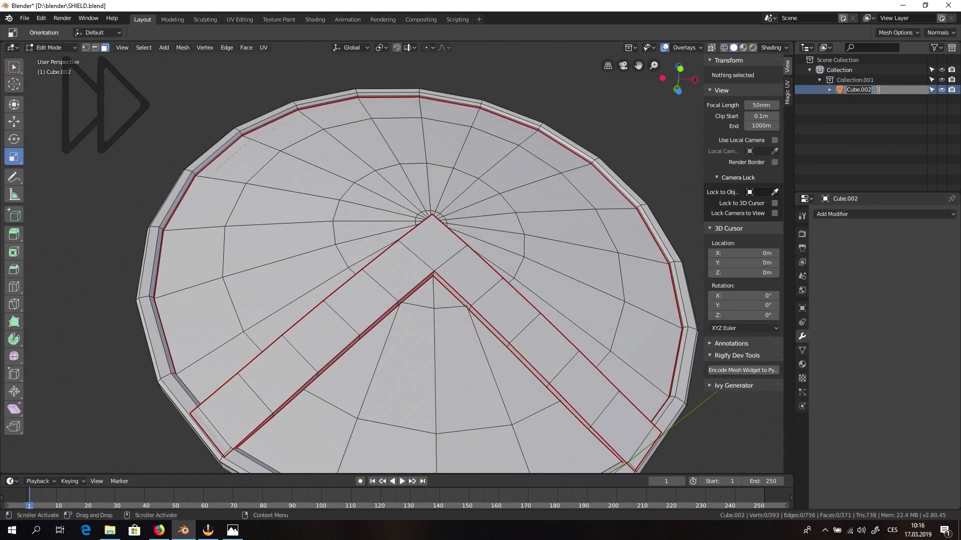
text(Shield_low)
key(Return)
key(Tab)
- Duplicate the low-poly shield and rename the copy Shield_high
right_click(465, 196)
click(458, 249)
double_click(862, 100)
text(Shield_high)
key(Return)
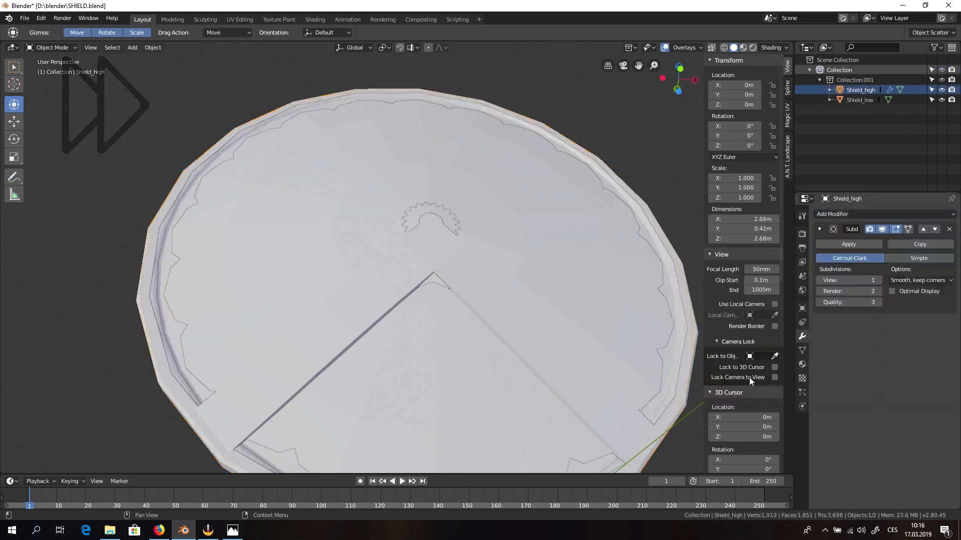
- Hide Shield_low and set Shield_high's subdivision levels to 3 for both view and render
click(941, 100)
middle_drag(451, 281, 440, 215)
click(879, 280)
click(879, 291)
- Enter Edit Mode on Shield_high and add supporting loop cuts, including one across the strap end near the rim
scroll(425, 280, up, 3)
key(Tab)
click(14, 286)
drag(522, 168, 521, 179)
scroll(451, 240, down, 3)
middle_drag(450, 240, 430, 310)
drag(383, 212, 371, 201)
drag(466, 258, 482, 272)
middle_drag(482, 272, 520, 253)
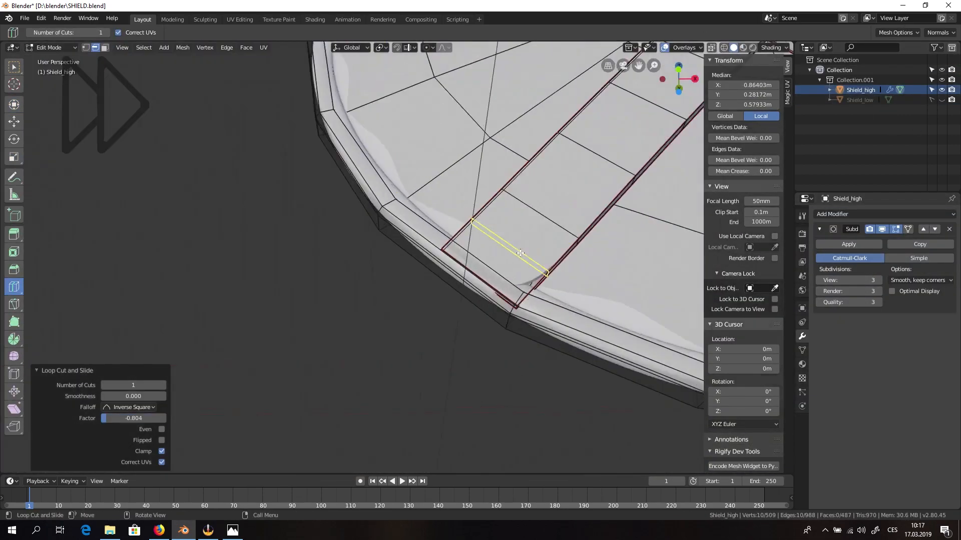
- Add further supporting loop cuts close to the hard edges of the straps and rim
drag(520, 253, 493, 283)
middle_drag(493, 283, 500, 137)
drag(501, 137, 525, 126)
middle_drag(450, 200, 431, 310)
drag(120, 186, 113, 186)
middle_drag(112, 185, 500, 296)
scroll(401, 273, up, 3)
drag(518, 298, 509, 299)
- Turn off the subdivision display and inset the large round face on the handle side of the shield
click(105, 48)
click(14, 67)
click(870, 229)
click(882, 230)
click(316, 235)
click(14, 251)
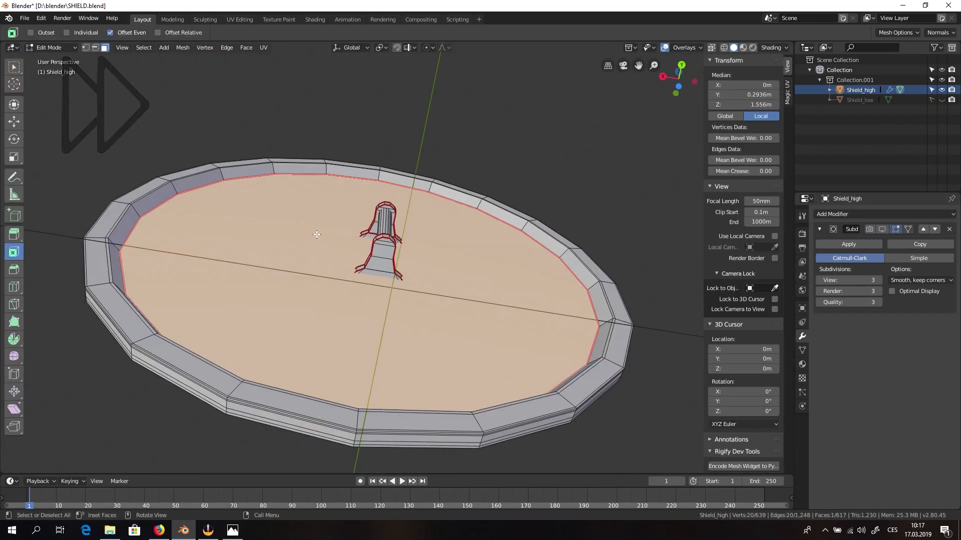
drag(317, 235, 320, 240)
- Add a loop cut along the rim and turn the subdivision display back on in render and viewport
click(14, 287)
drag(128, 317, 125, 313)
click(870, 229)
click(882, 229)
key(Tab)
key(Tab)
- Add loop cuts on the handle, including one along the edge of the bracket around the grip
drag(395, 415, 395, 392)
drag(394, 415, 394, 436)
middle_drag(395, 430, 443, 200)
drag(443, 195, 450, 208)
middle_drag(450, 208, 387, 245)
drag(386, 240, 393, 170)
middle_drag(393, 170, 402, 205)
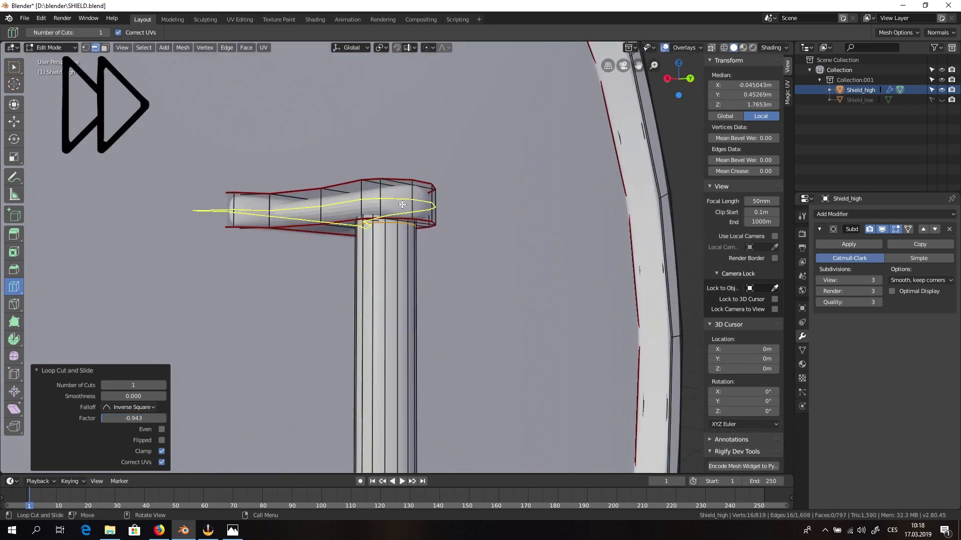
- Add more loop cuts on the handle brackets, including one centred along the bracket's length
drag(403, 204, 402, 187)
middle_drag(403, 187, 436, 300)
drag(436, 300, 418, 365)
drag(360, 410, 330, 448)
click(468, 272)
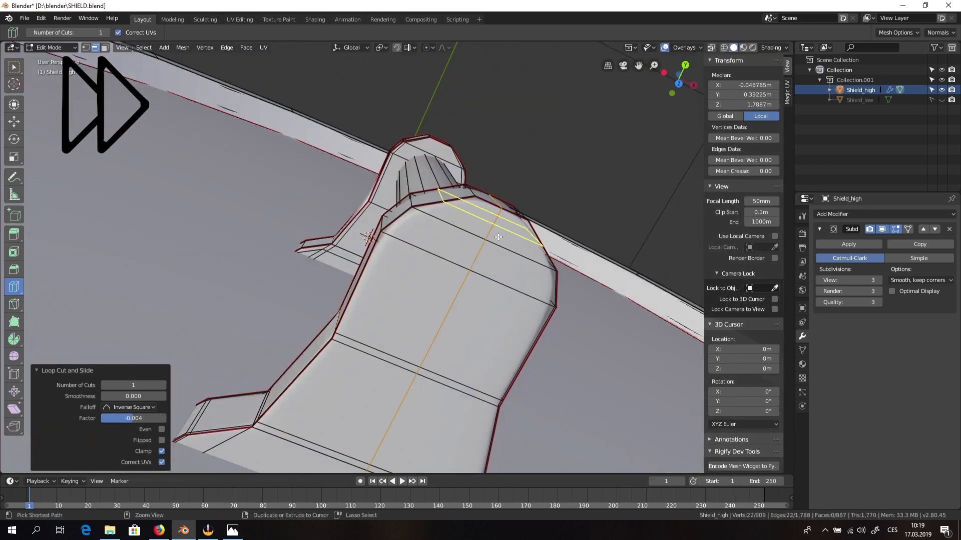
drag(505, 248, 559, 278)
- Return to Object Mode, inspect Shield_high in wireframe and apply its Subdivision Surface modifier
key(Tab)
scroll(555, 208, down, 4)
mouse_move(560, 279)
middle_down()
mouse_move(556, 208)
mouse_move(594, 259)
mouse_move(625, 250)
mouse_move(554, 290)
middle_up()
scroll(556, 208, down, 5)
click(723, 48)
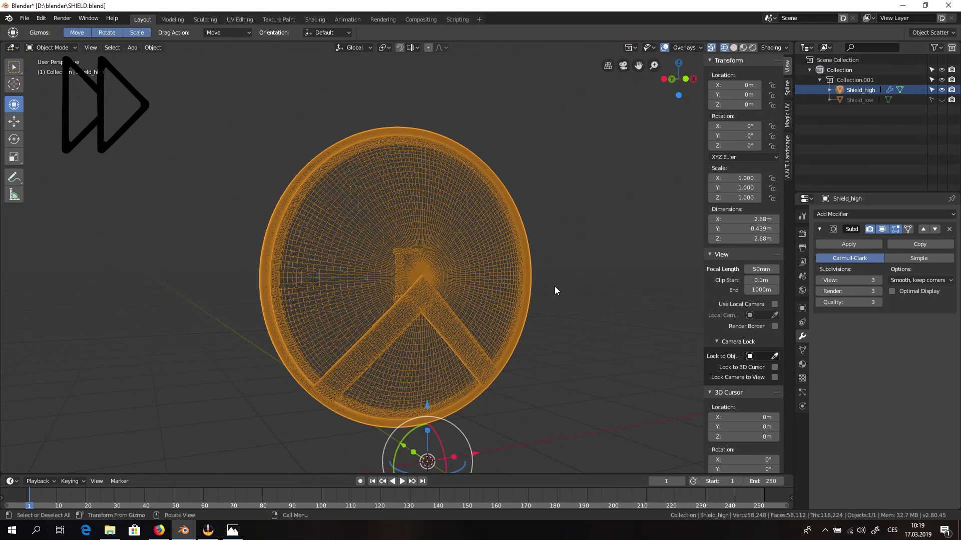
middle_drag(646, 215, 532, 319)
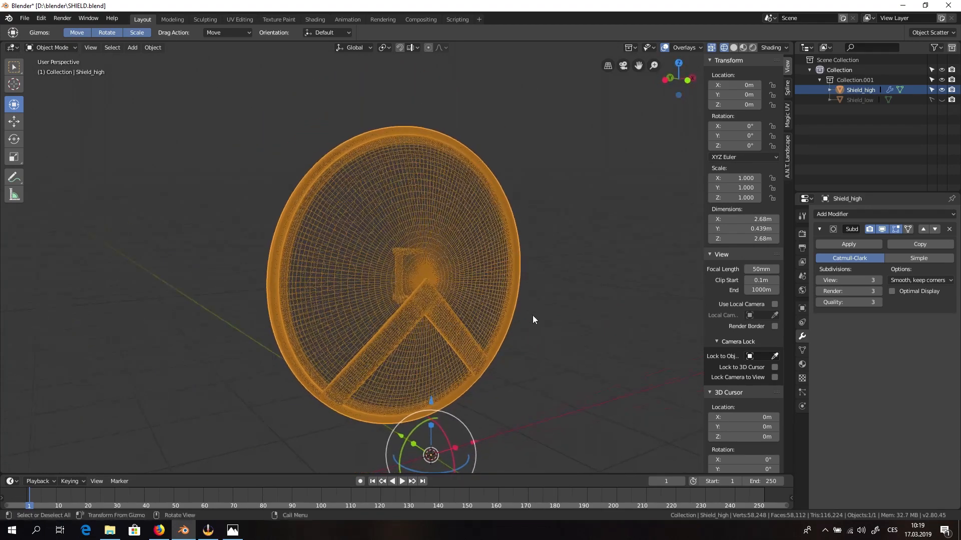
click(865, 243)
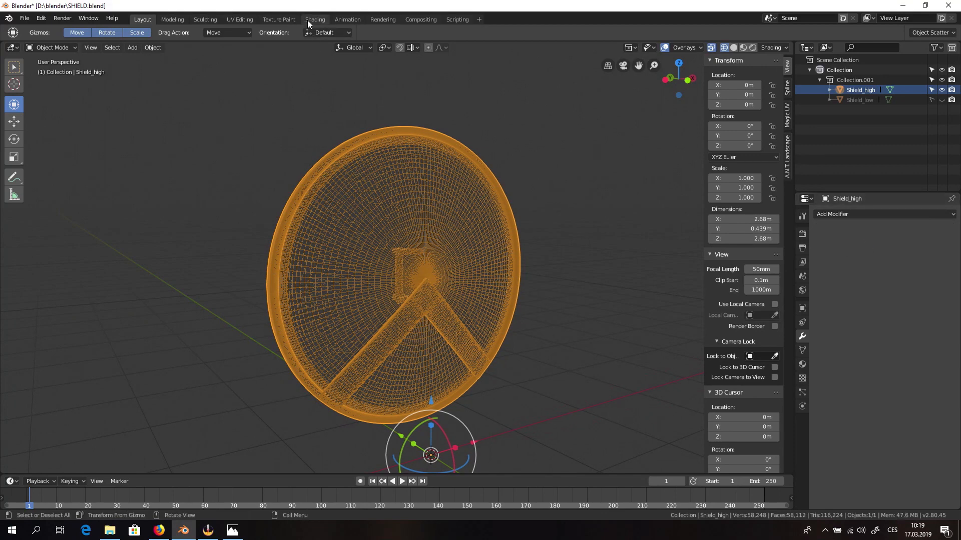
- Switch to the Sculpting workspace and frame the whole side of the shield with the V-shaped straps
click(205, 20)
scroll(451, 150, up, 5)
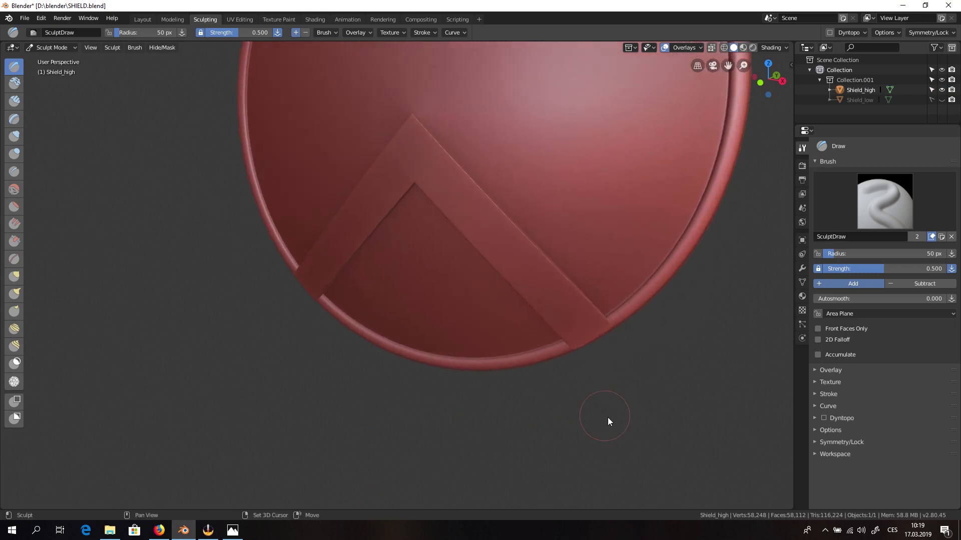
scroll(677, 362, up, 1)
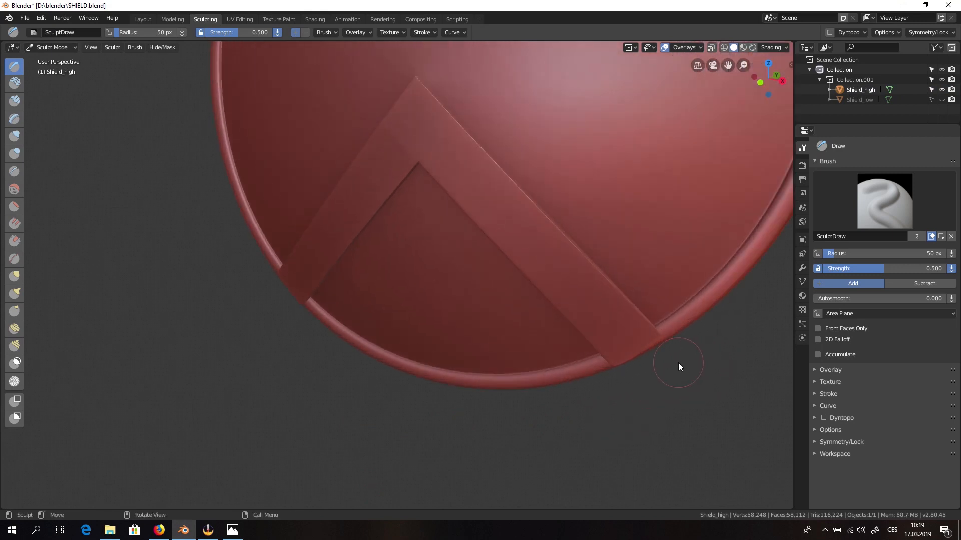
scroll(678, 362, down, 3)
mouse_move(632, 358)
middle_down()
mouse_move(645, 287)
mouse_move(615, 279)
mouse_move(647, 235)
mouse_move(670, 304)
mouse_move(659, 315)
mouse_move(659, 193)
mouse_move(669, 275)
mouse_move(676, 266)
middle_up()
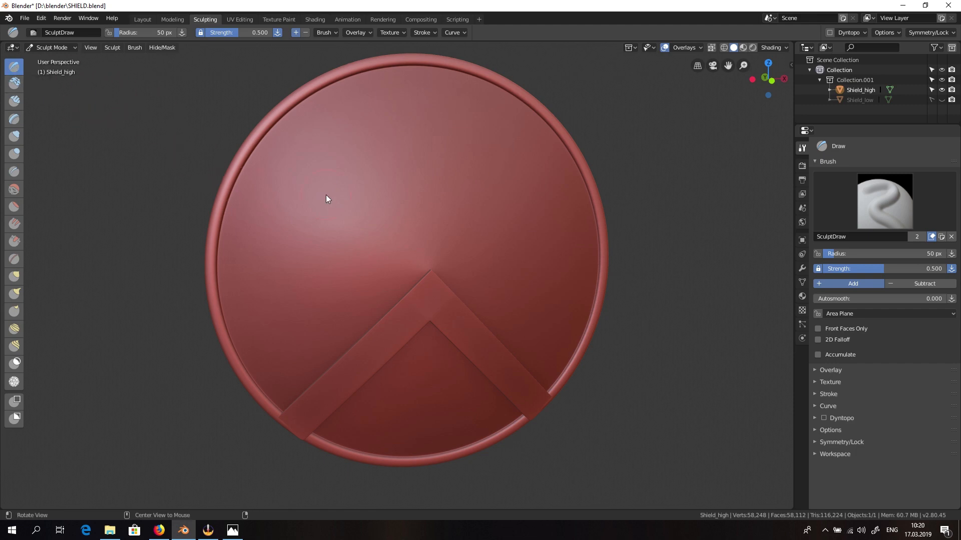
- Enable Dyntopo for Shield_high and set its detail size to 3 px
click(823, 418)
click(779, 443)
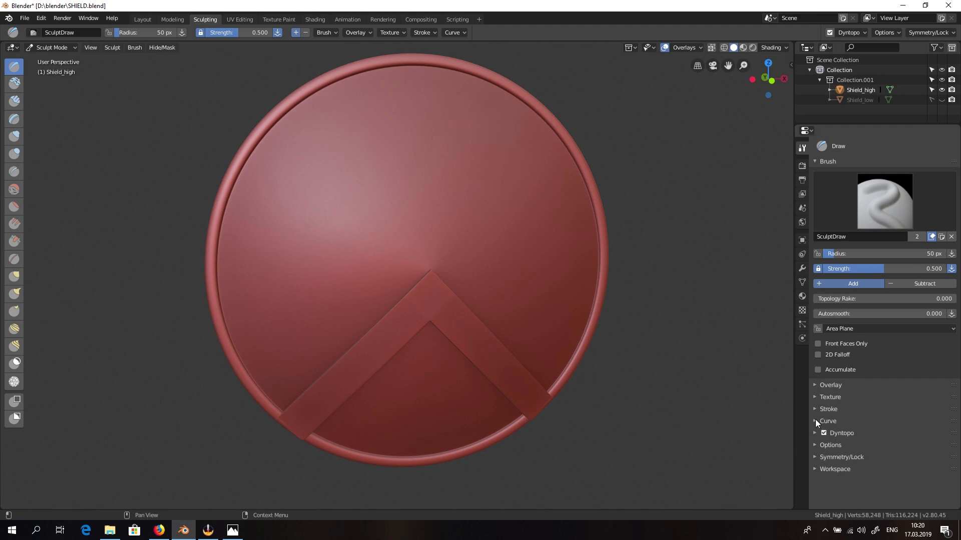
click(812, 432)
click(915, 447)
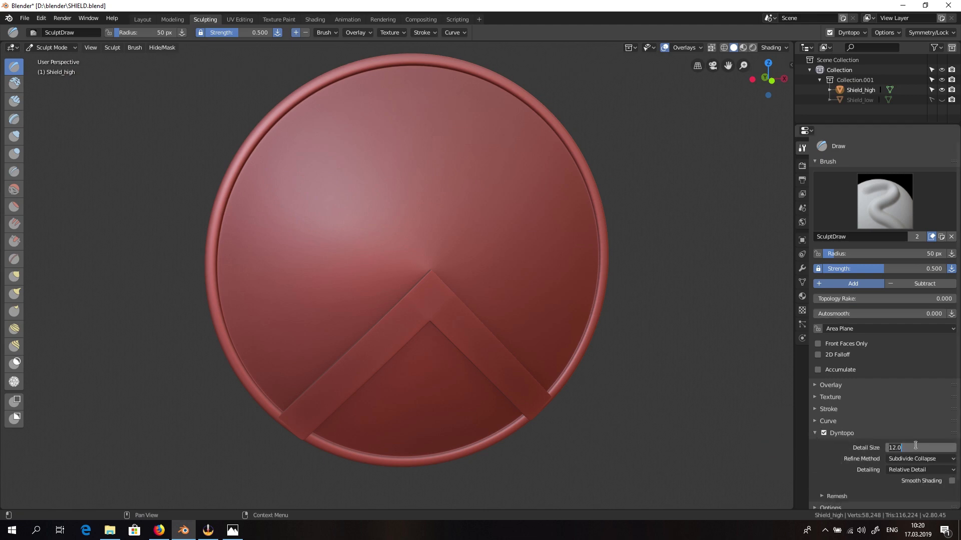
text(3)
key(Return)
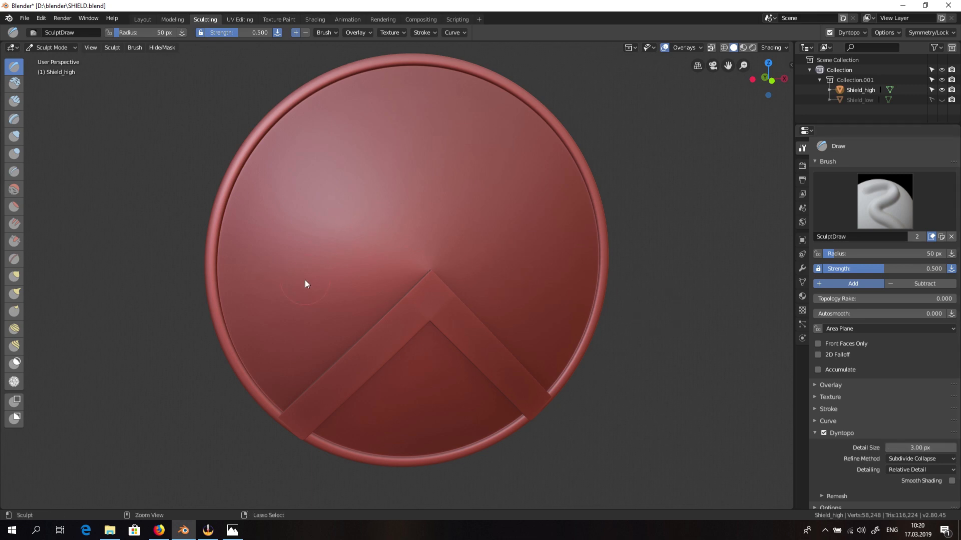
- Undo a test Draw stroke on the shield and turn off X mirror symmetry for sculpting
drag(305, 281, 302, 315)
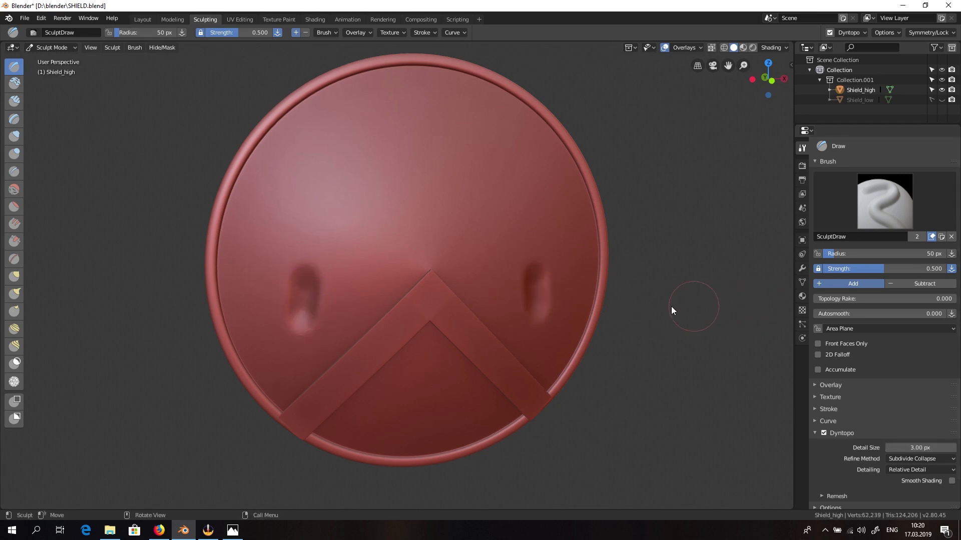
key(ctrl+z)
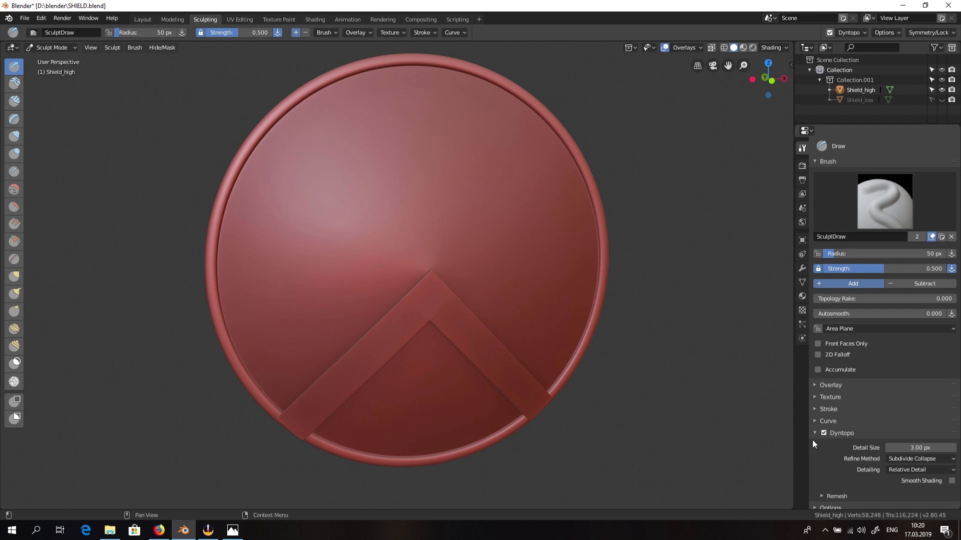
scroll(812, 455, down, 1)
click(824, 492)
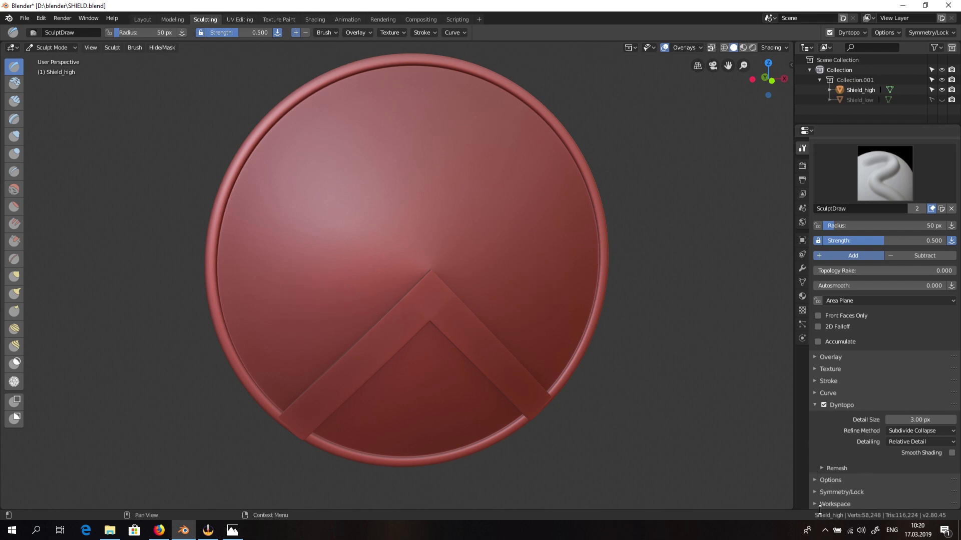
scroll(850, 493, down, 3)
click(897, 427)
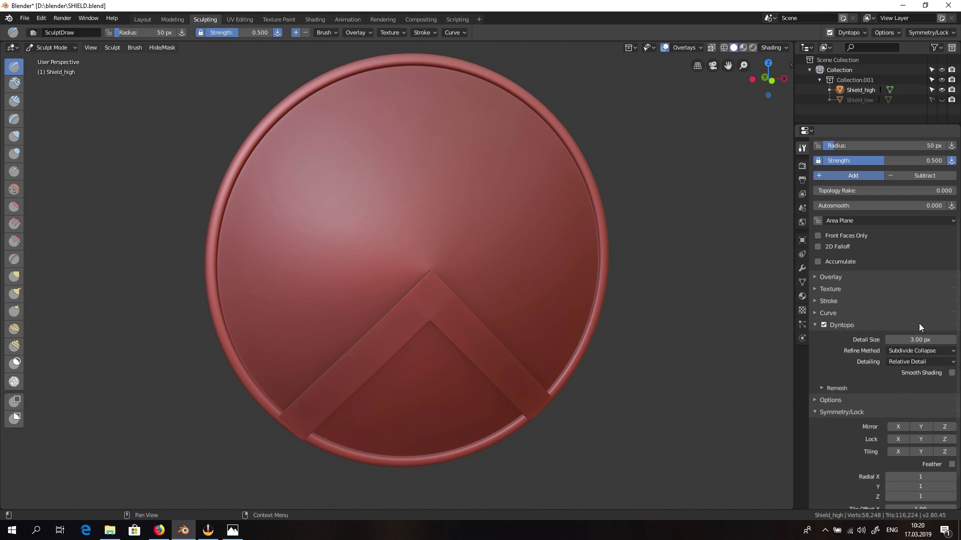
- Set the Dyntopo detail size to 2 px
click(914, 339)
text(2)
key(Return)
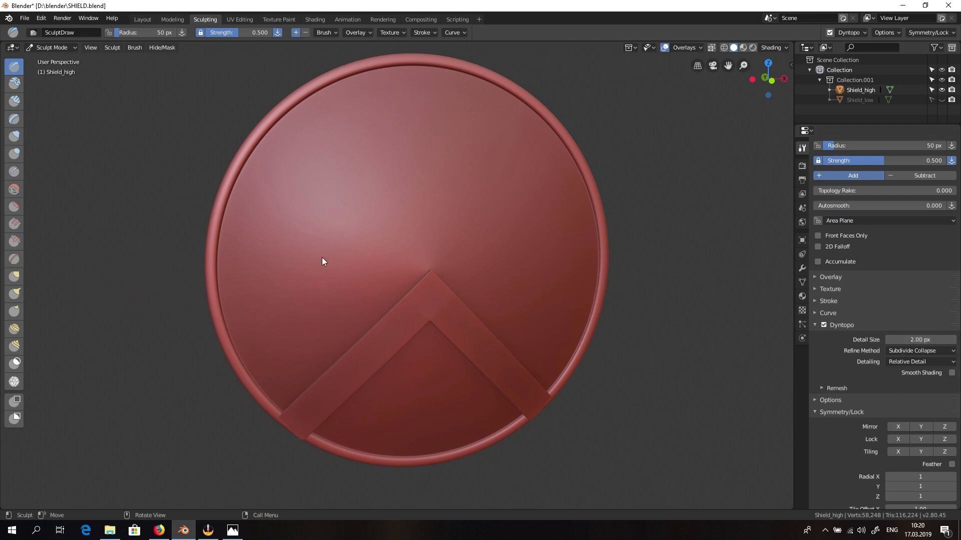
- Set the Draw brush to a 68 px radius, 0.644 strength and Subtract direction
key(f)
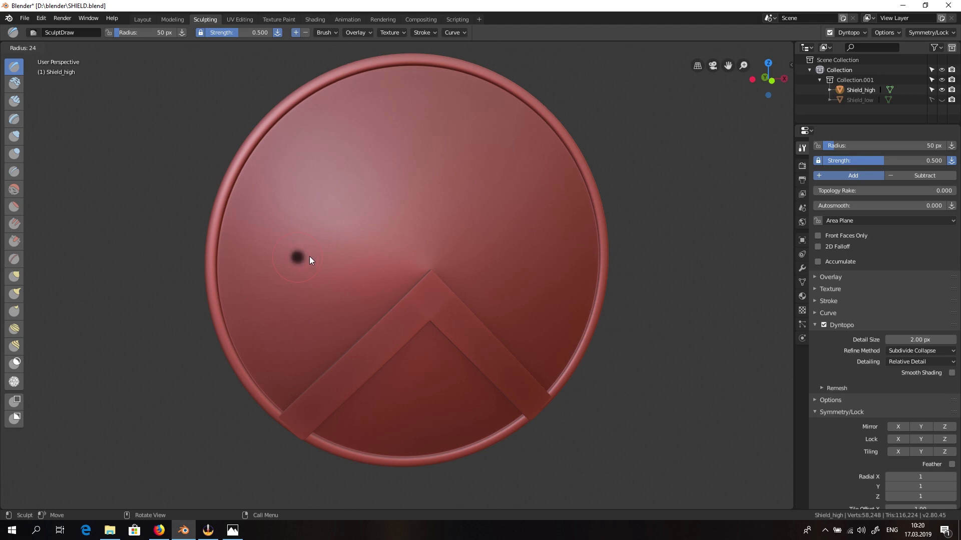
click(310, 257)
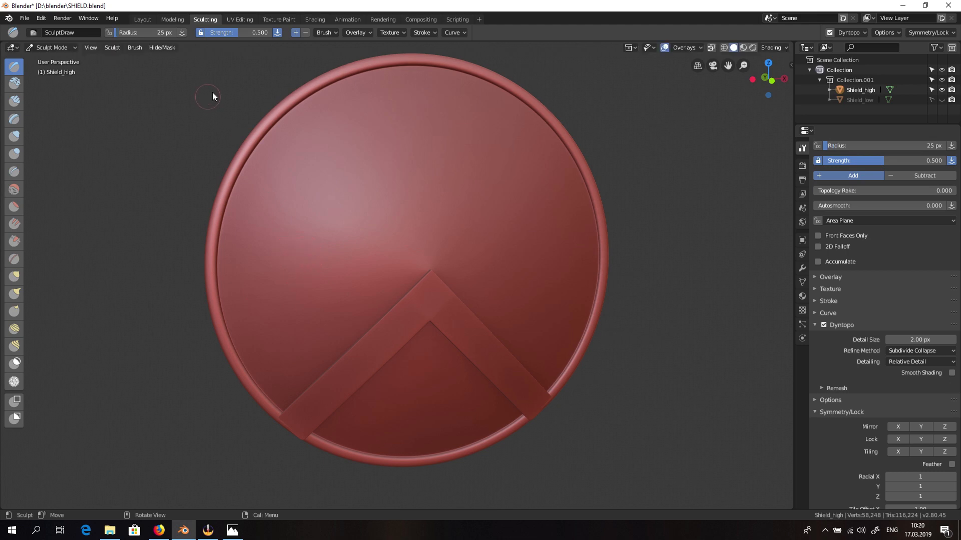
drag(145, 32, 230, 35)
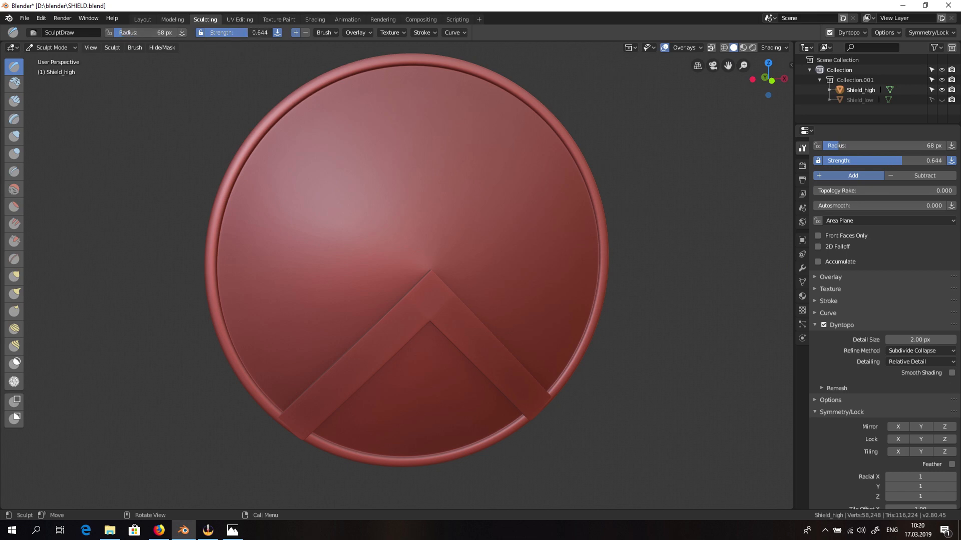
click(305, 32)
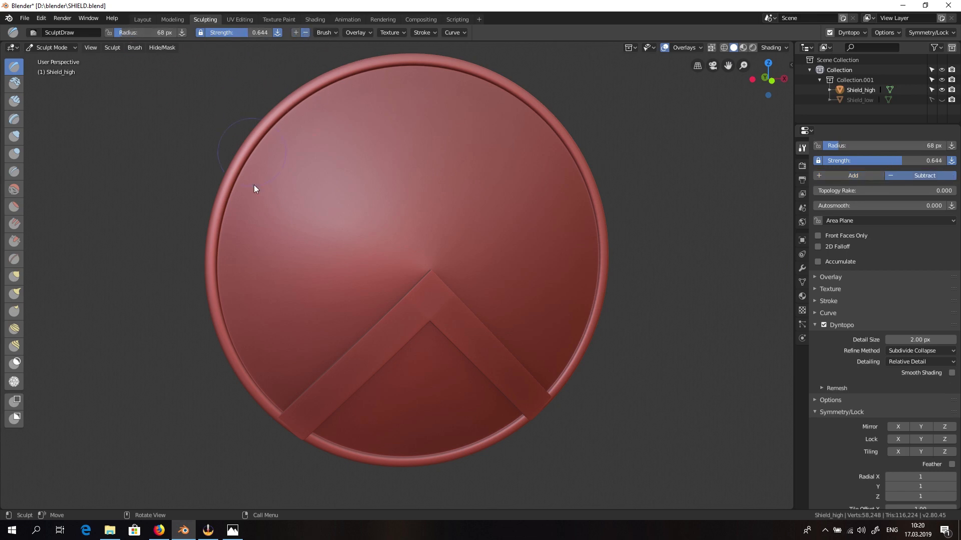
- Try carving a small dent into the shield face beside the V-shaped straps and undo it
mouse_move(291, 319)
mouse_down()
mouse_move(297, 336)
mouse_move(293, 306)
mouse_up()
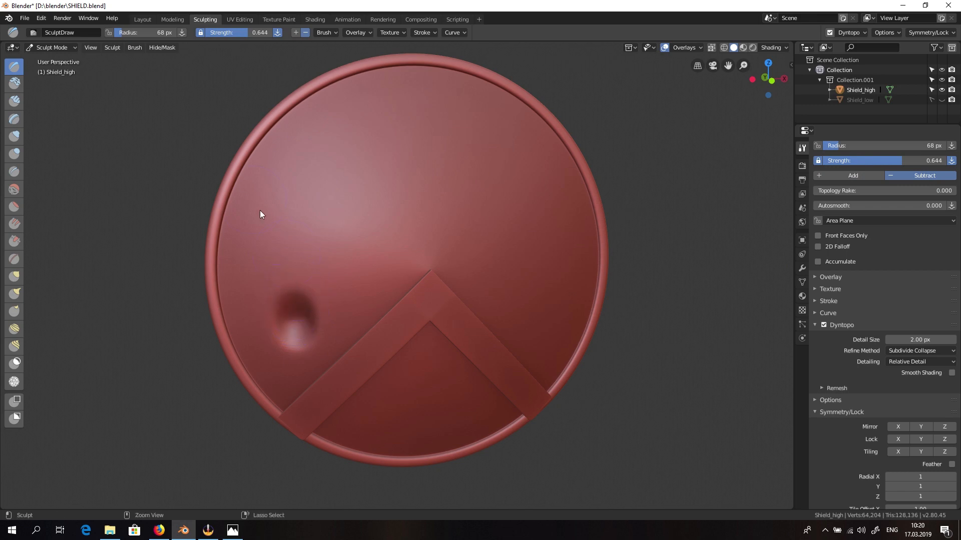
key(ctrl+z)
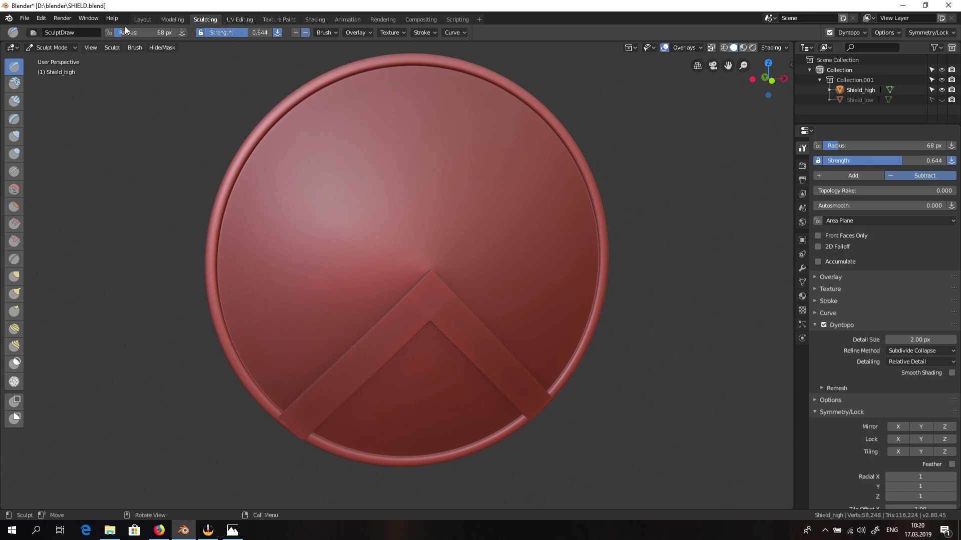
- Set the Draw brush radius to 12 px, try a stroke on the shield face and undo it
drag(123, 31, 115, 31)
mouse_move(277, 296)
mouse_down()
mouse_move(276, 354)
mouse_move(280, 323)
mouse_move(306, 290)
mouse_up()
key(ctrl+z)
key(ctrl+z)
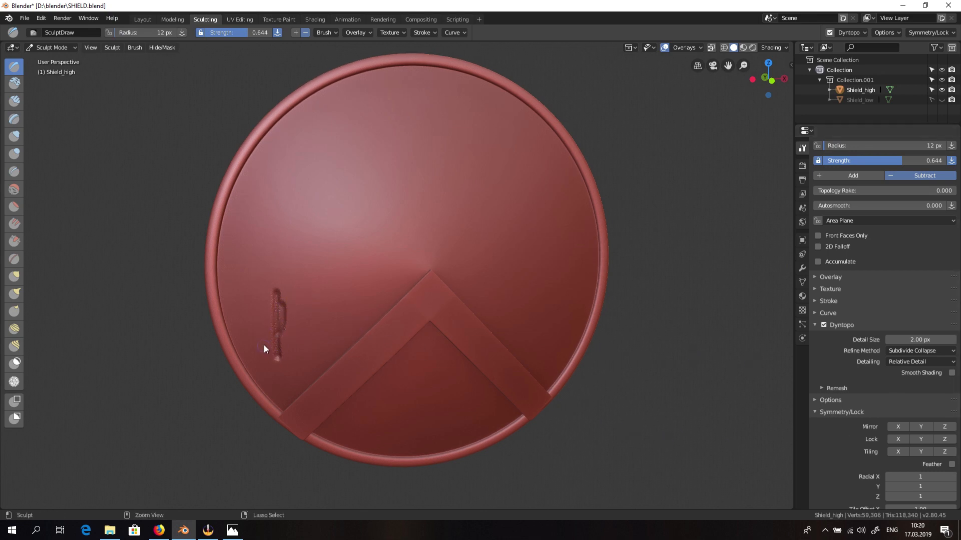
- Set the Dyntopo detail size to 1 px
click(912, 341)
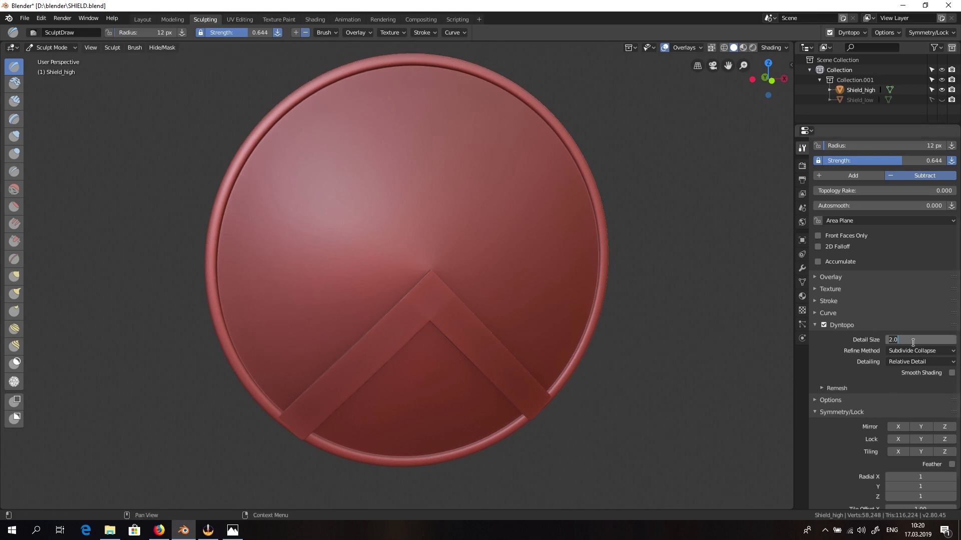
text(1)
key(Return)
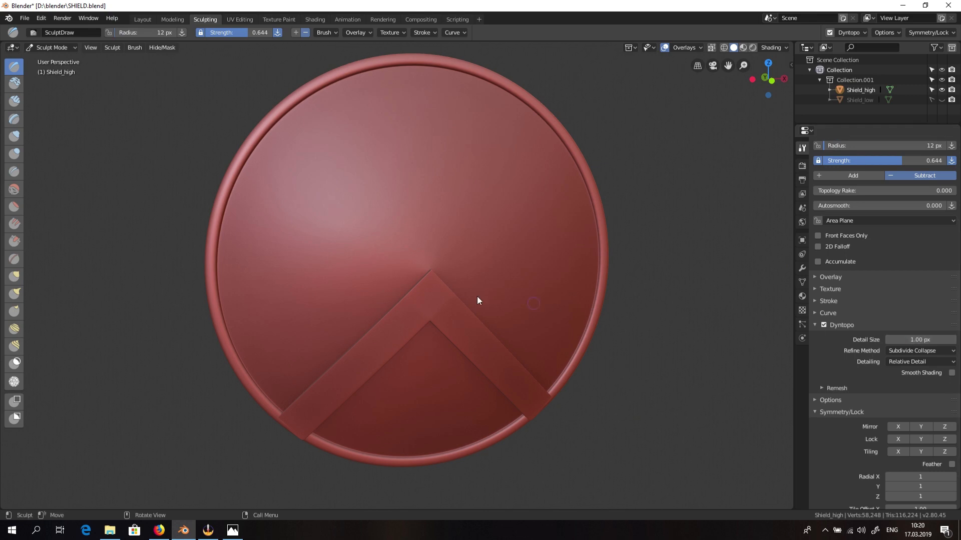
- Carve a narrow jagged vertical gash into the shield face beside the left arm of the V-shaped strap with overlapping Draw strokes
scroll(345, 379, up, 4)
scroll(344, 376, down, 2)
drag(322, 298, 288, 384)
drag(308, 308, 290, 357)
mouse_move(303, 301)
mouse_down()
mouse_move(305, 349)
mouse_move(301, 320)
mouse_move(286, 387)
mouse_up()
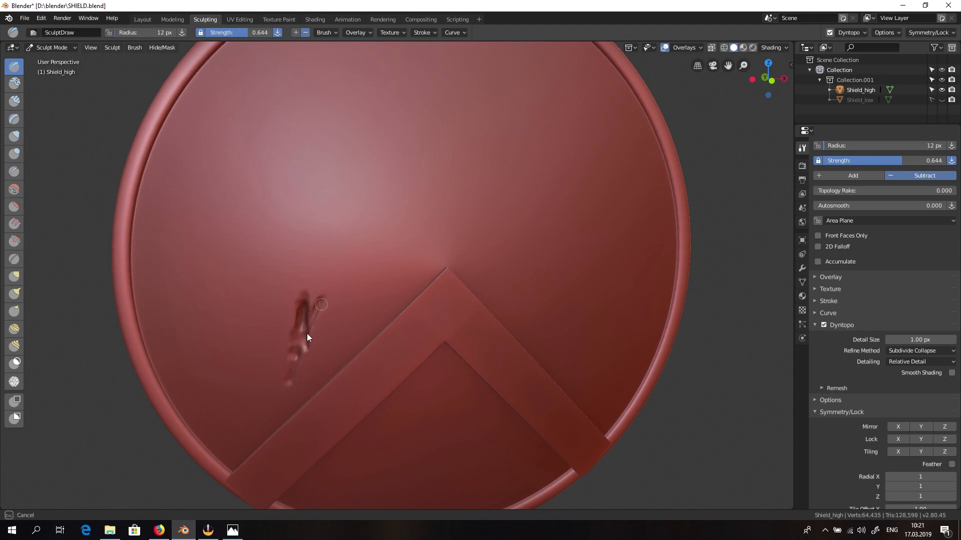
drag(303, 321, 300, 353)
mouse_move(311, 321)
mouse_down()
mouse_move(304, 311)
mouse_move(312, 318)
mouse_move(304, 366)
mouse_move(309, 354)
mouse_up()
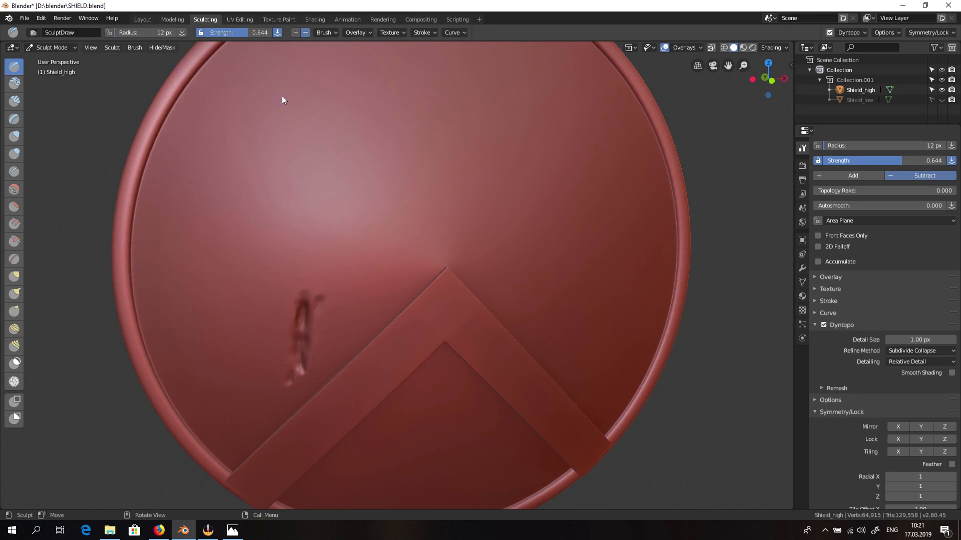
- Carve a second, smaller dent into the shield face near the upper-left rim, above the gash
mouse_move(226, 134)
mouse_down()
mouse_move(218, 175)
mouse_move(236, 128)
mouse_move(226, 164)
mouse_up()
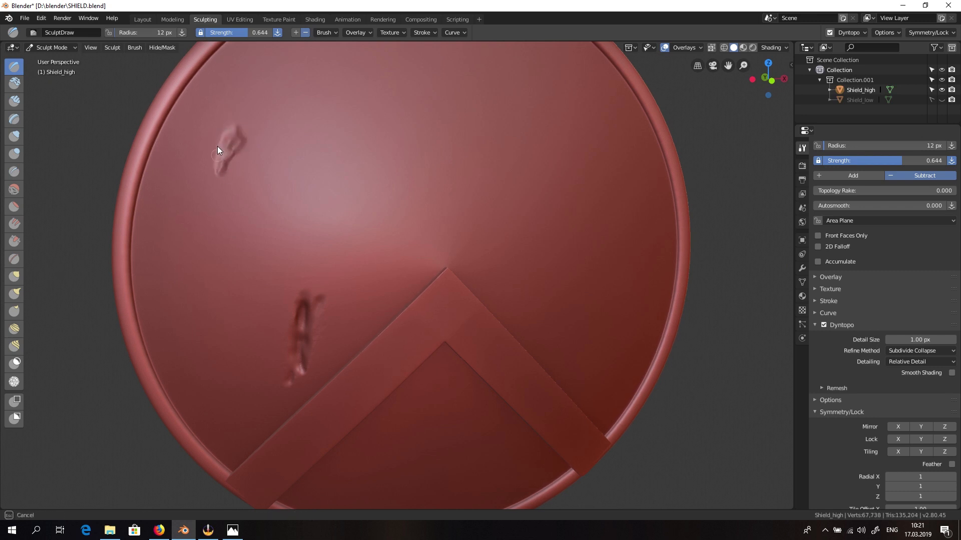
drag(222, 145, 223, 146)
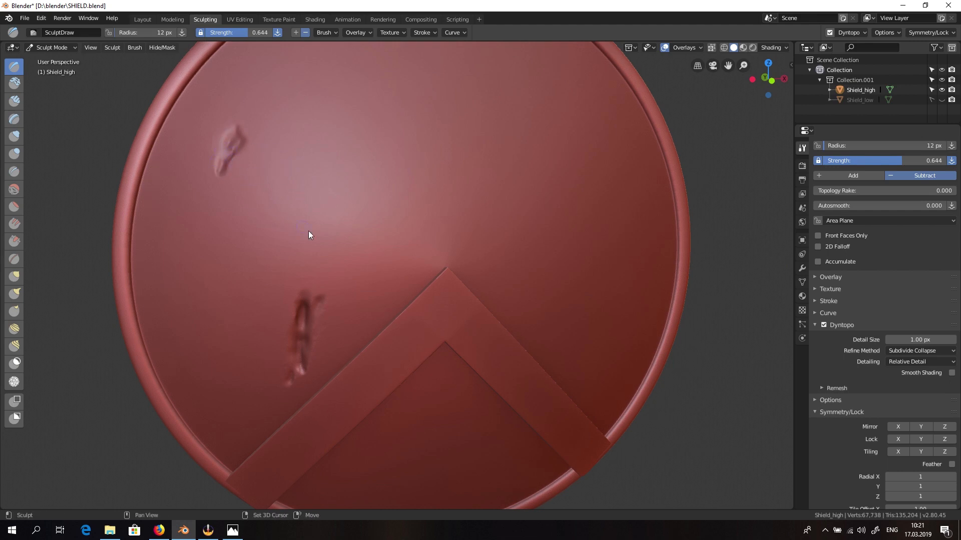
shift+drag(443, 328, 537, 328)
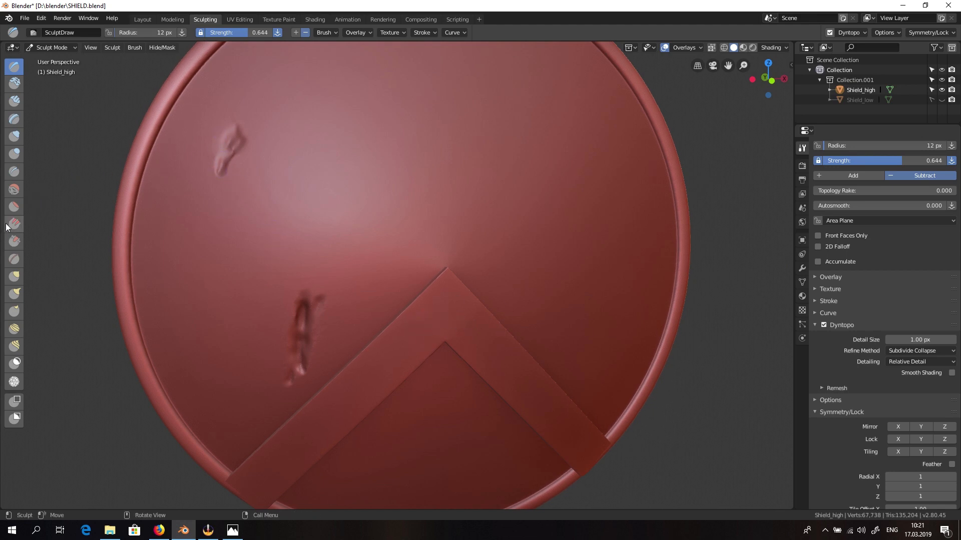
- Switch to the Clay Strips brush with a 140 px radius and sculpt a broad patch across the small upper dent
click(14, 206)
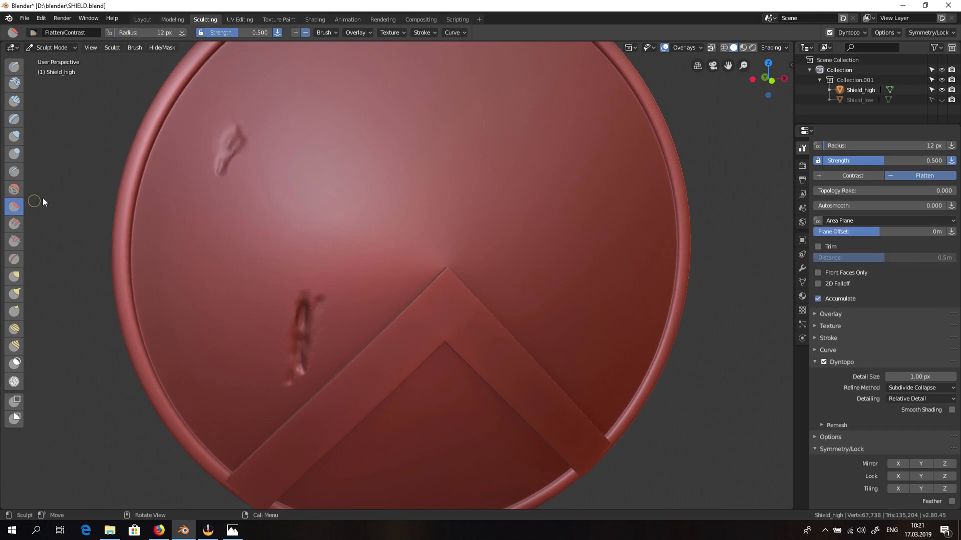
click(14, 102)
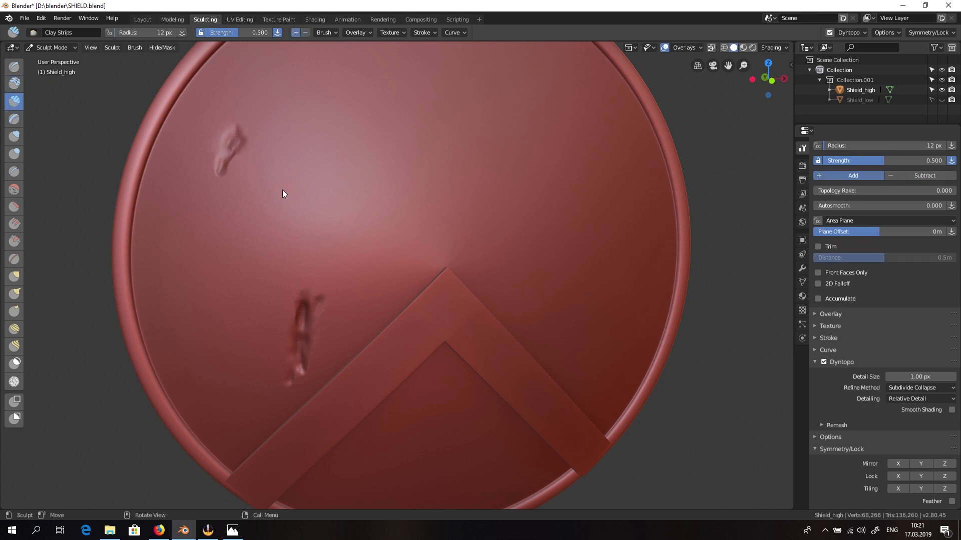
ctrl+drag(307, 165, 224, 290)
key(ctrl+z)
key(f)
click(367, 242)
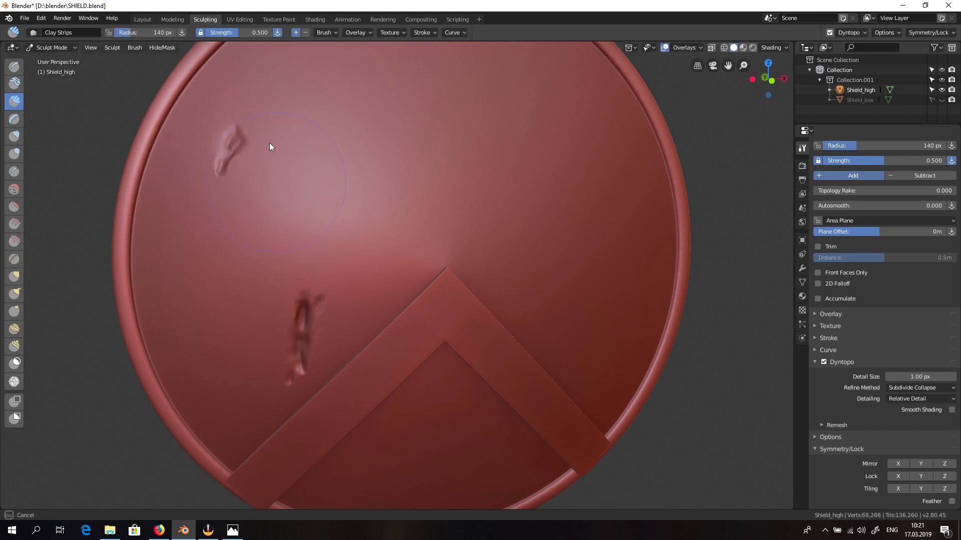
mouse_move(270, 146)
mouse_down()
mouse_move(250, 240)
mouse_move(314, 73)
mouse_up()
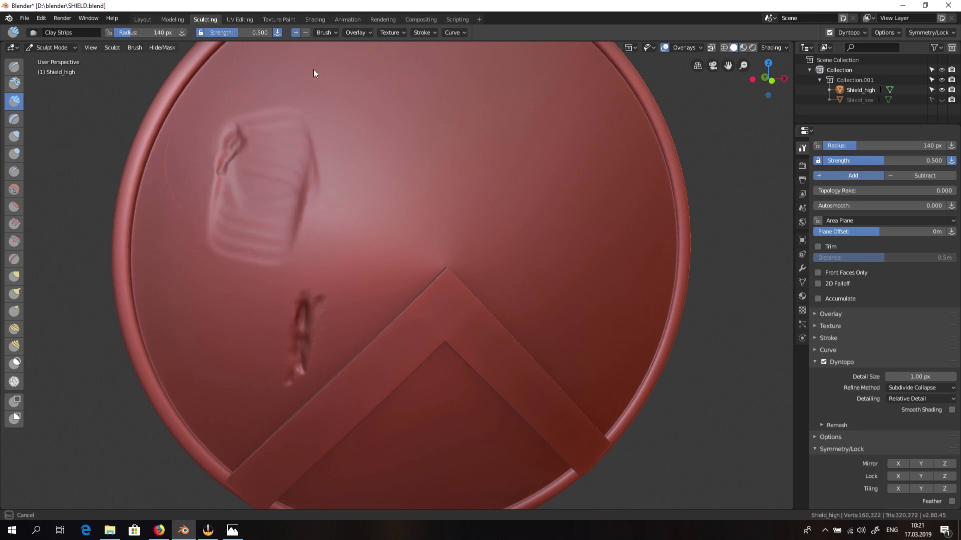
- Set Clay Strips to Subtract and carve a broad vertical hollow between the left rim and the gash, undoing the unwanted trial strokes
drag(302, 32, 306, 31)
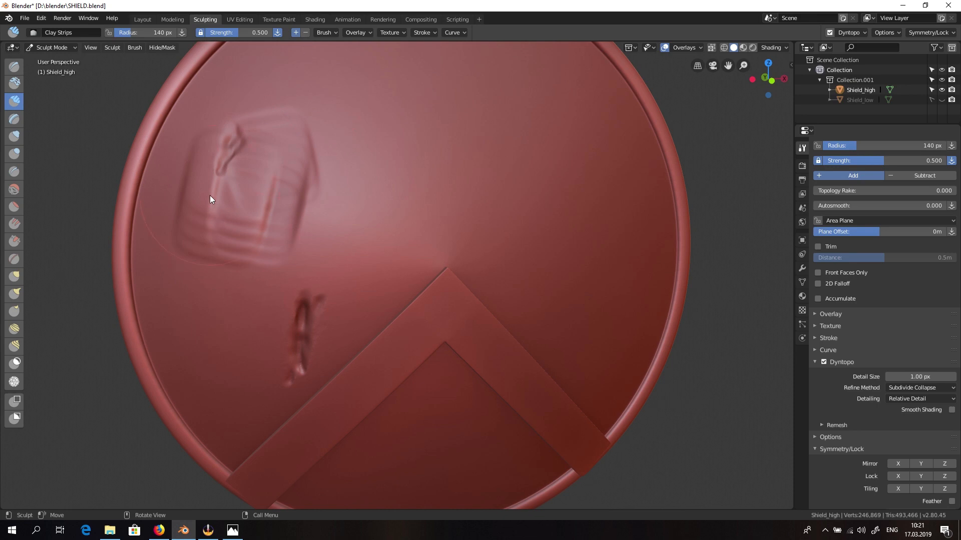
key(ctrl+z)
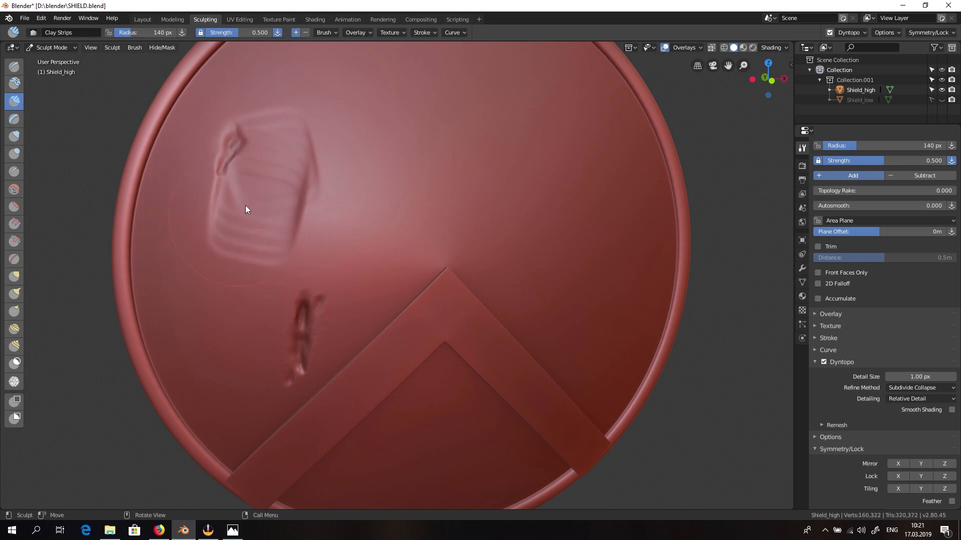
click(304, 32)
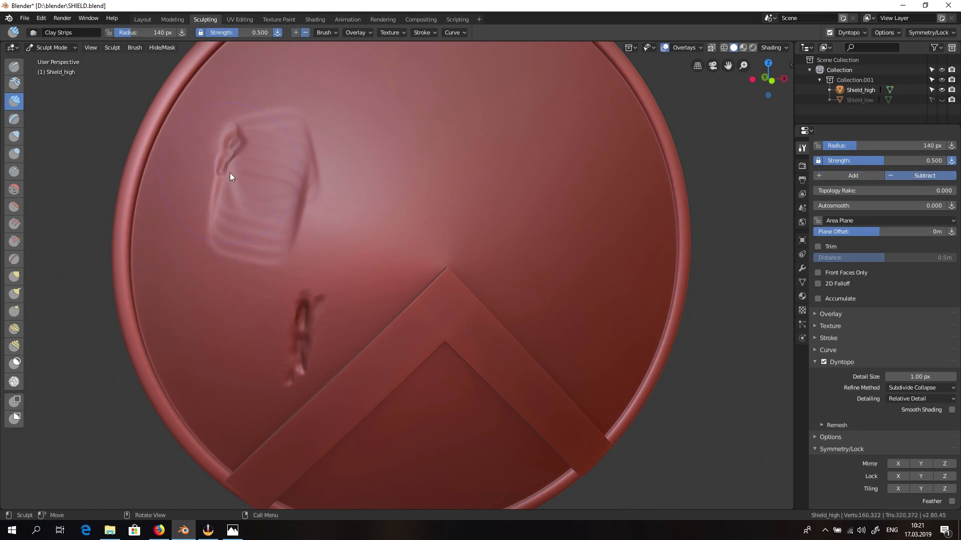
ctrl+drag(213, 260, 213, 249)
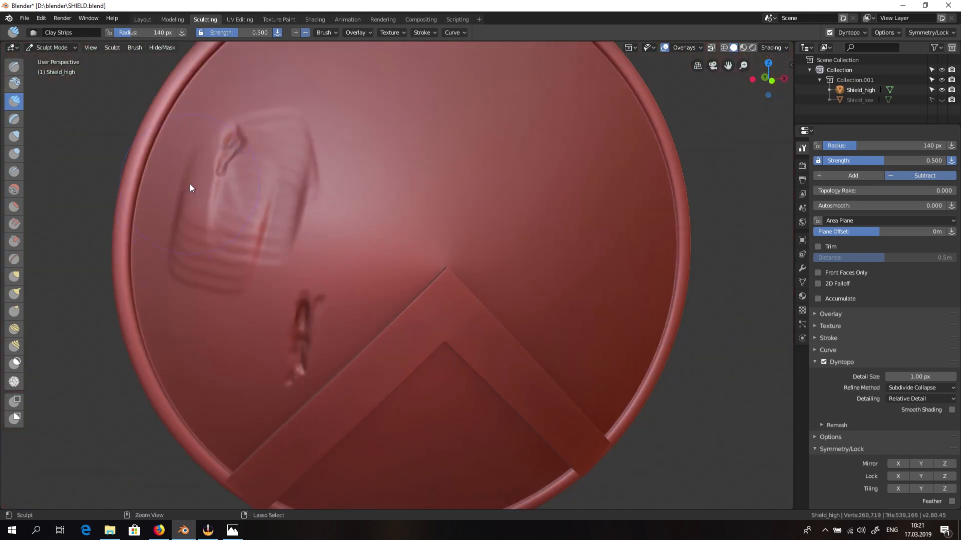
key(ctrl+z)
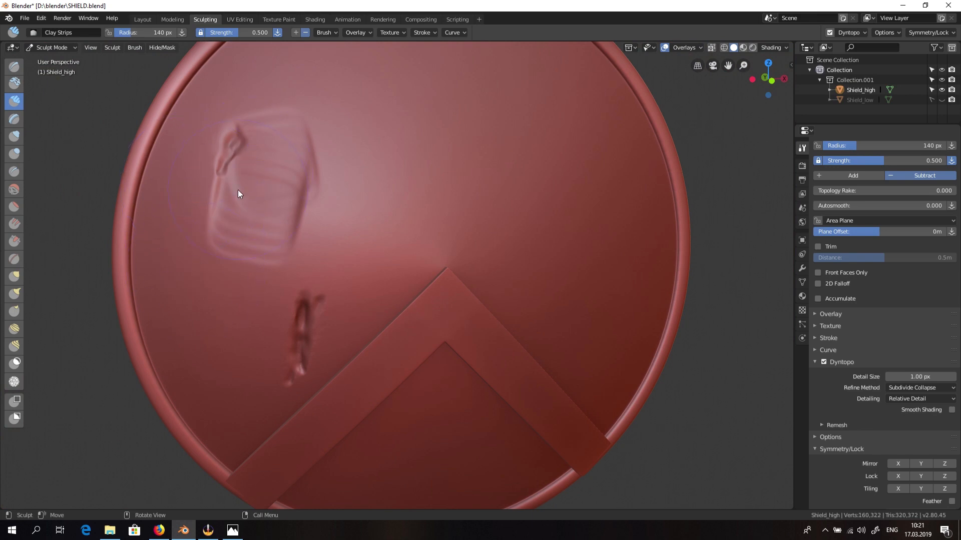
drag(223, 328, 224, 328)
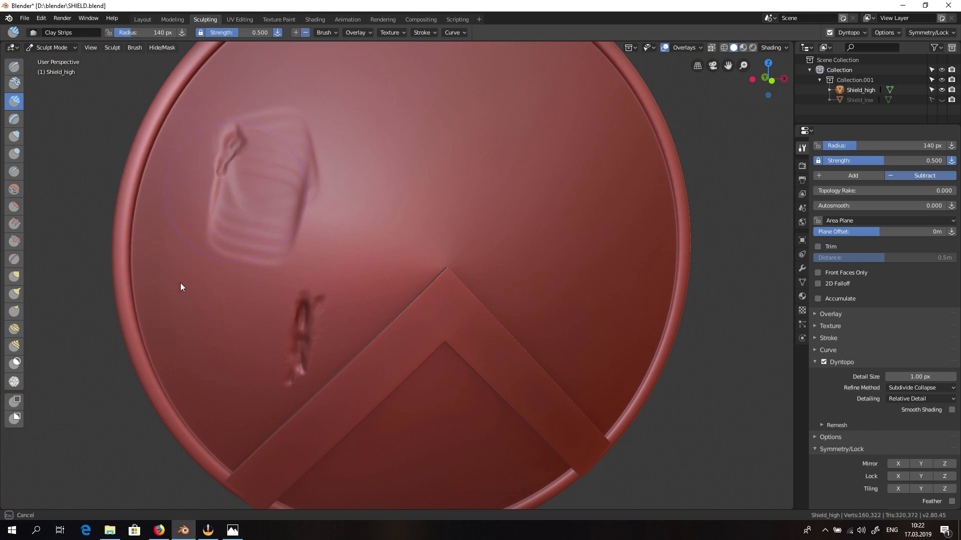
drag(200, 270, 306, 288)
- Reduce the Clay Strips brush radius to 78 px
mouse_move(91, 370)
middle_down()
mouse_move(157, 380)
mouse_move(237, 313)
middle_up()
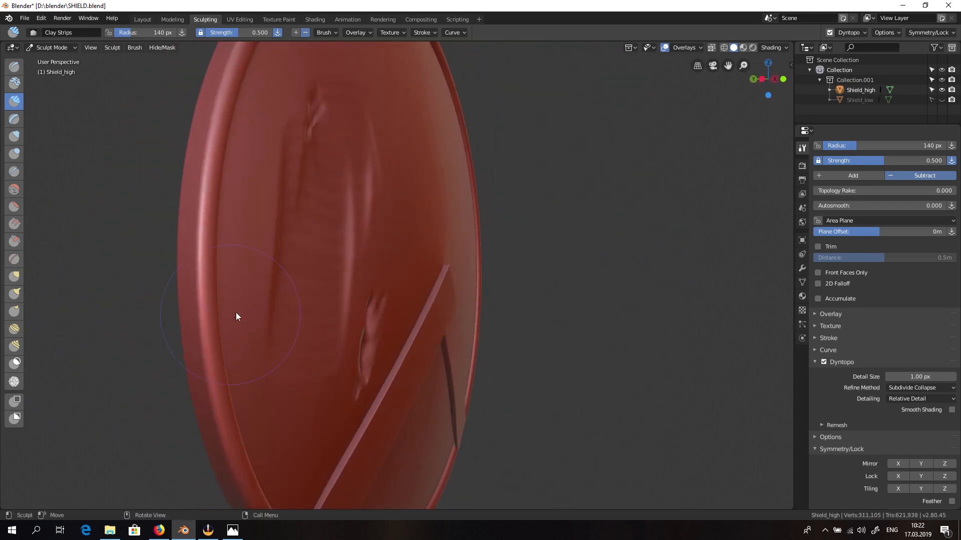
key(f)
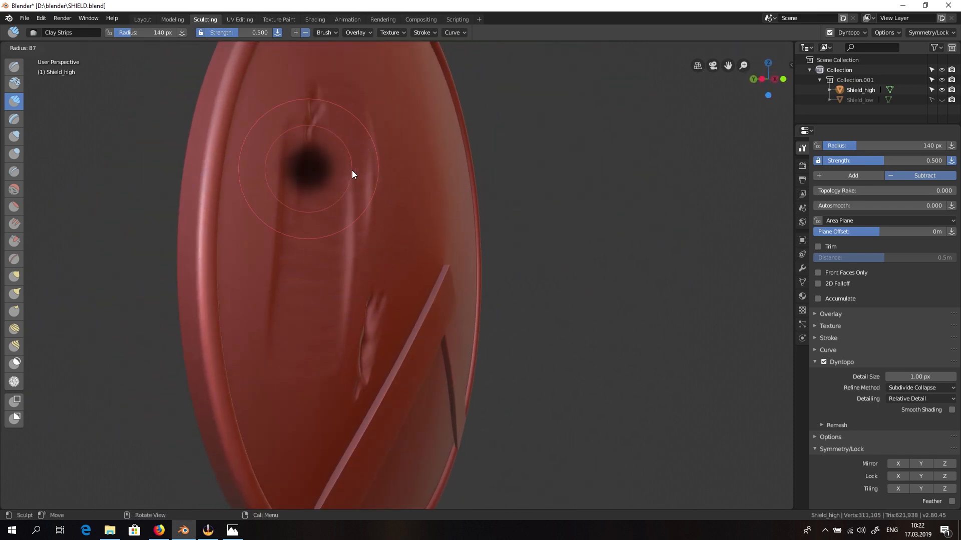
click(349, 174)
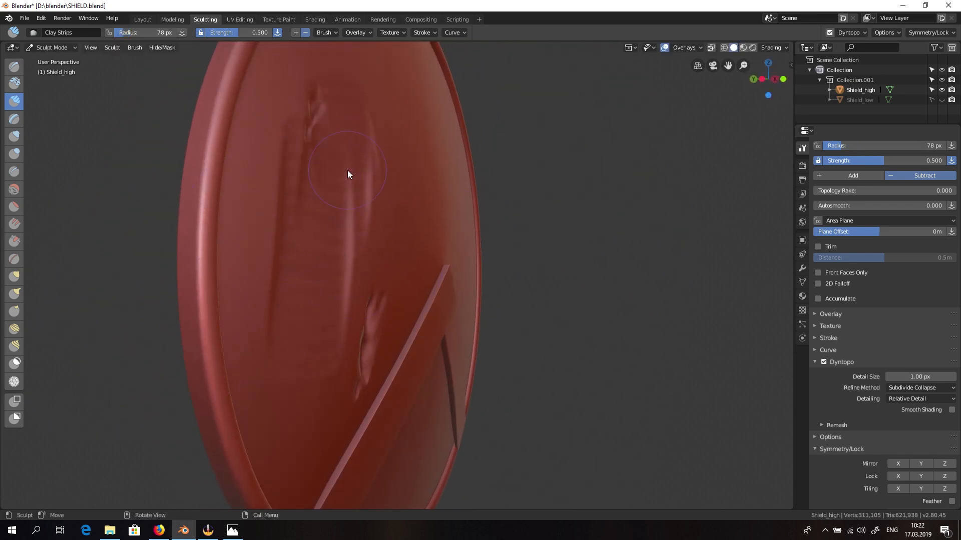
- Examine the mesh density around the sculpted area in wireframe display, then return to solid shading
click(722, 47)
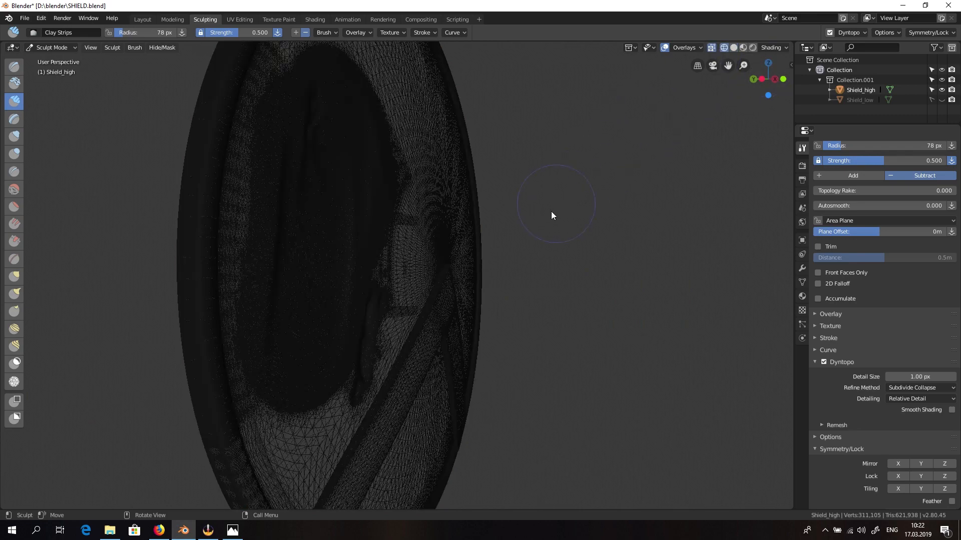
mouse_move(551, 211)
middle_down()
mouse_move(575, 257)
mouse_move(571, 190)
mouse_move(592, 251)
mouse_move(298, 211)
middle_up()
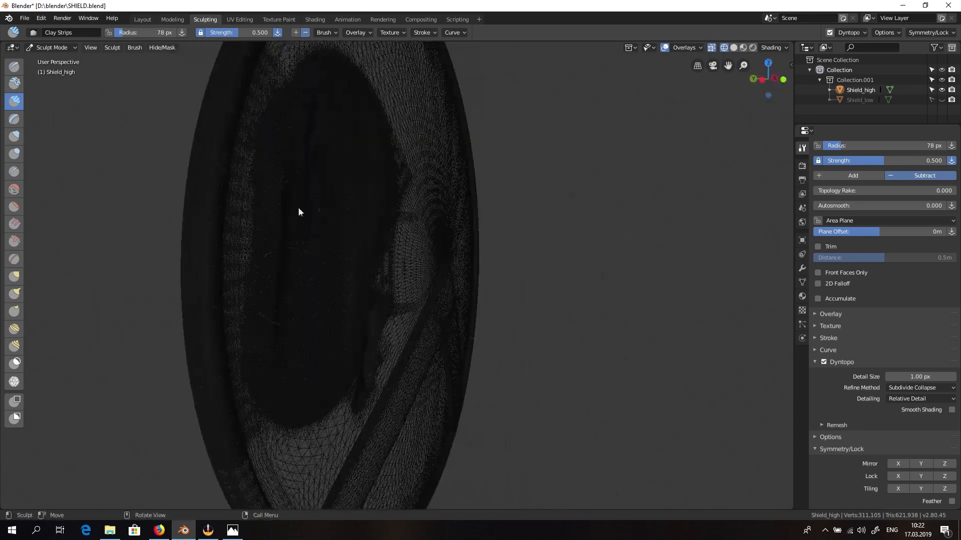
middle_drag(346, 251, 689, 77)
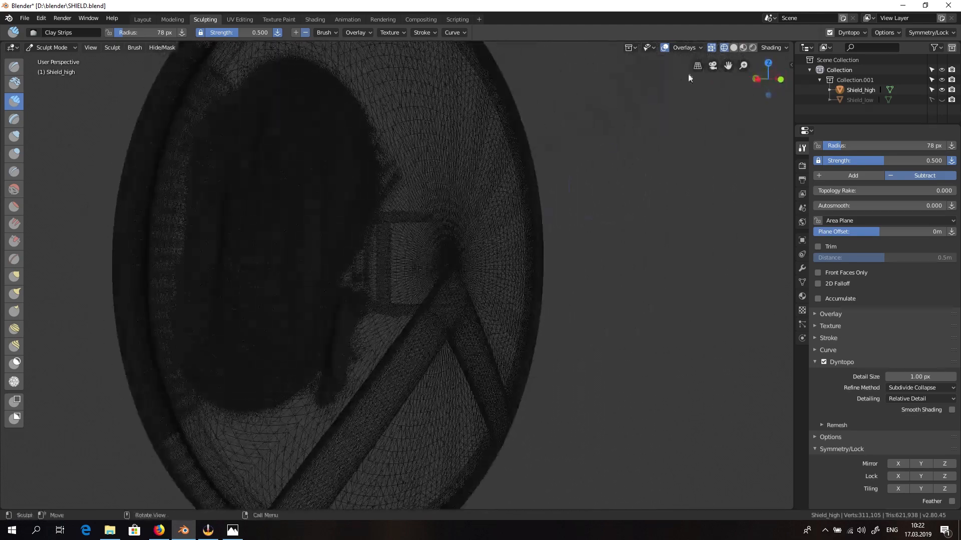
click(734, 47)
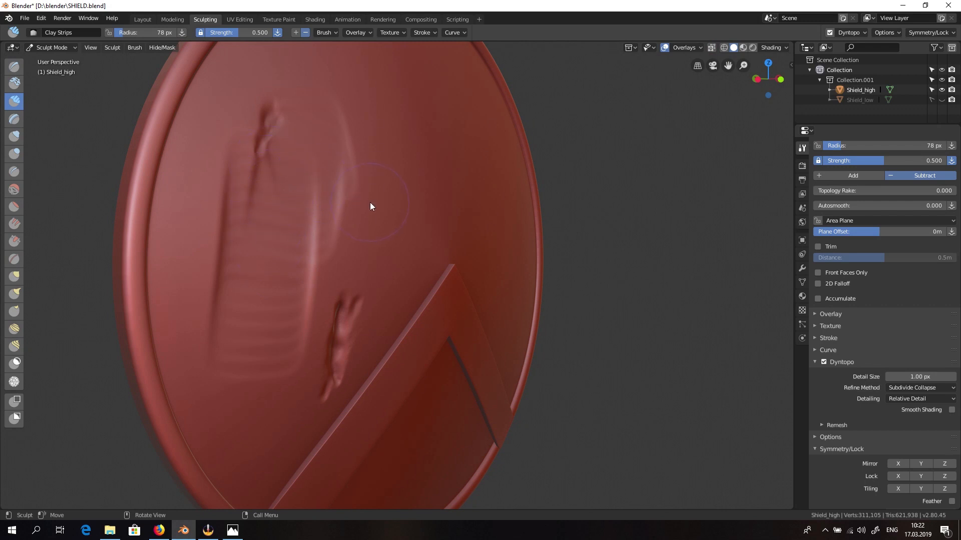
- Roughen the upper part of the left damaged area with Clay Strips strokes of 78 px radius in Subtract mode
mouse_move(263, 200)
mouse_down()
mouse_move(277, 145)
mouse_move(358, 348)
mouse_up()
scroll(311, 229, down, 6)
scroll(358, 348, up, 6)
- Try a Clay Strips stroke down the right half of the shield face and undo it
click(14, 223)
click(14, 119)
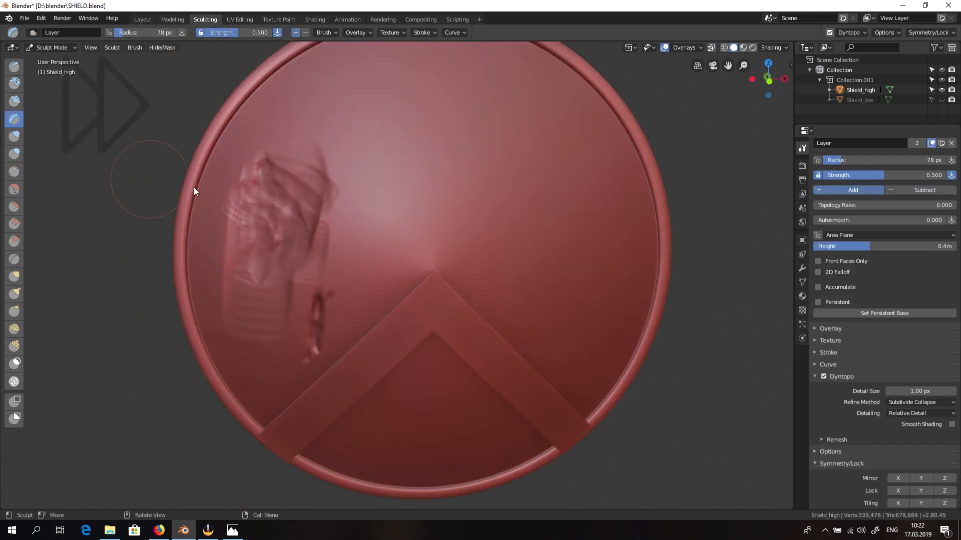
click(14, 101)
drag(535, 142, 556, 290)
key(ctrl+z)
- Sculpt Crease brush marks beside the left damage, inside the V-shaped strap and along the right side near the rim
click(14, 172)
mouse_move(346, 225)
mouse_down()
mouse_move(336, 294)
mouse_move(325, 241)
mouse_up()
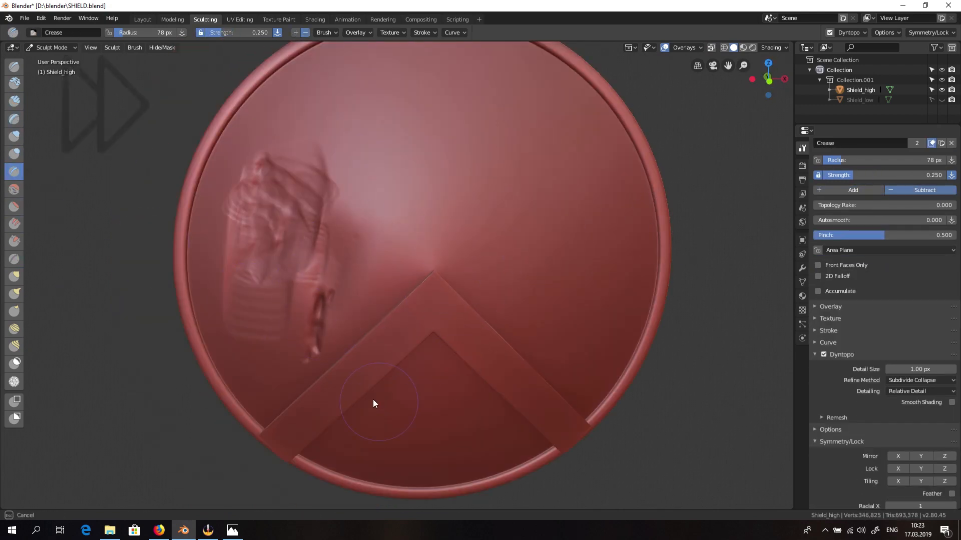
drag(373, 402, 421, 381)
drag(575, 176, 624, 278)
mouse_move(624, 278)
middle_down()
mouse_move(477, 180)
mouse_move(660, 232)
middle_up()
scroll(659, 232, down, 6)
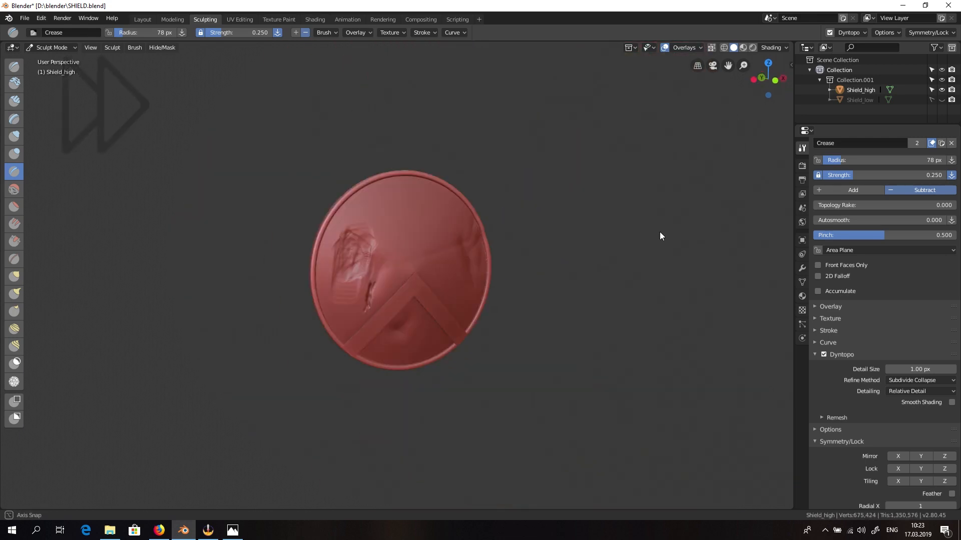
- Carve deep pits into the left damaged area with the Draw brush at 29 px radius and 0.380 strength in Subtract mode
scroll(660, 232, up, 7)
click(14, 189)
click(14, 67)
mouse_move(211, 268)
mouse_down()
mouse_move(221, 280)
mouse_move(210, 321)
mouse_up()
key(shift+f)
drag(227, 247, 246, 281)
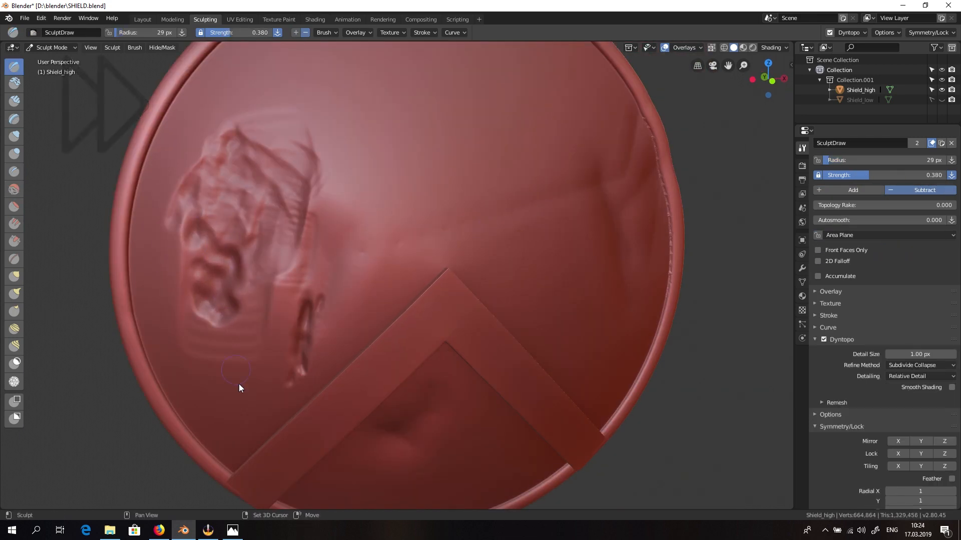
- Add Draw brush damage across the left arm of the V-shaped strap and the middle of the shield
drag(334, 384, 380, 338)
scroll(400, 301, down, 6)
middle_drag(431, 222, 426, 245)
drag(426, 246, 426, 257)
mouse_move(591, 271)
middle_down()
mouse_move(634, 253)
mouse_move(600, 235)
middle_up()
- Go to the Layout workspace, deselect the high-poly shield and display it in solid shading
click(143, 20)
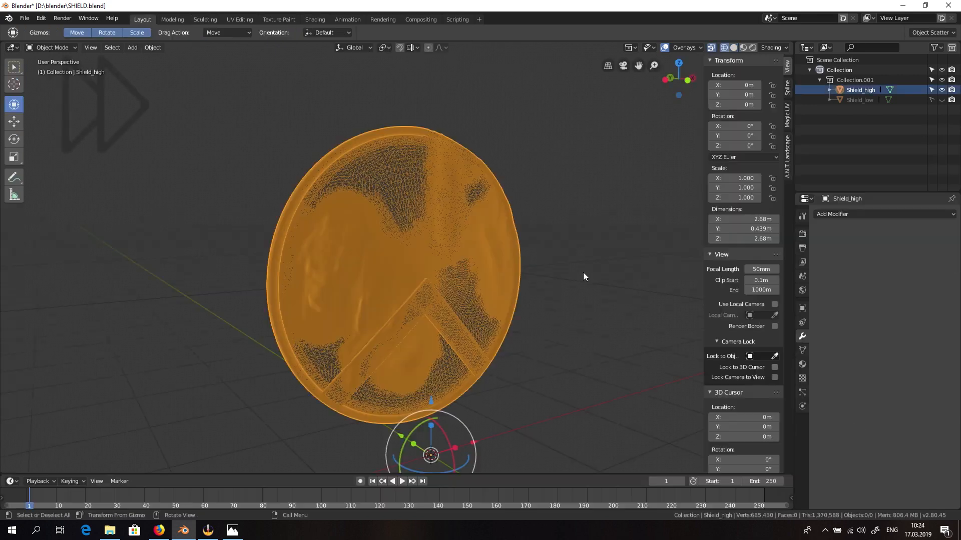
click(584, 272)
click(693, 48)
click(650, 173)
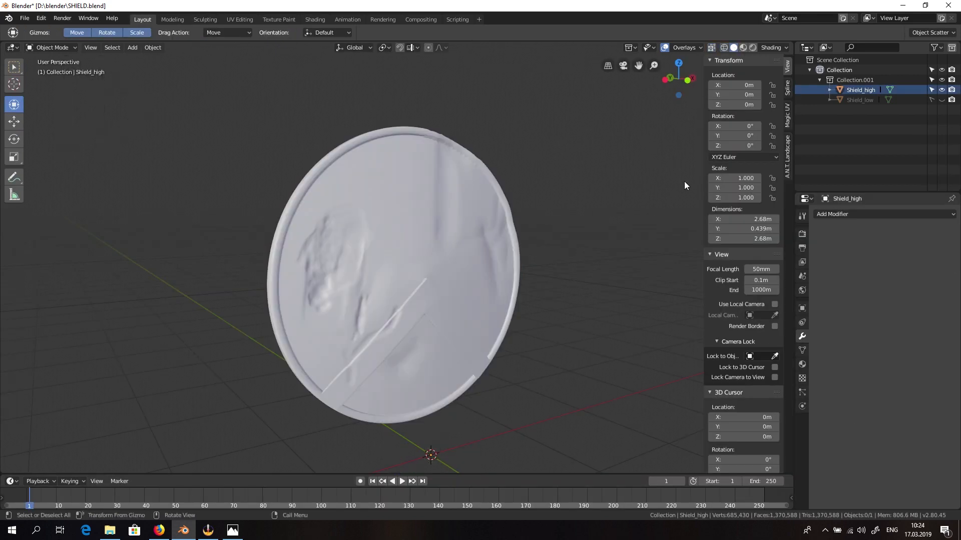
- Unhide Shield_low to compare it with the high-poly shield, and select it
click(943, 100)
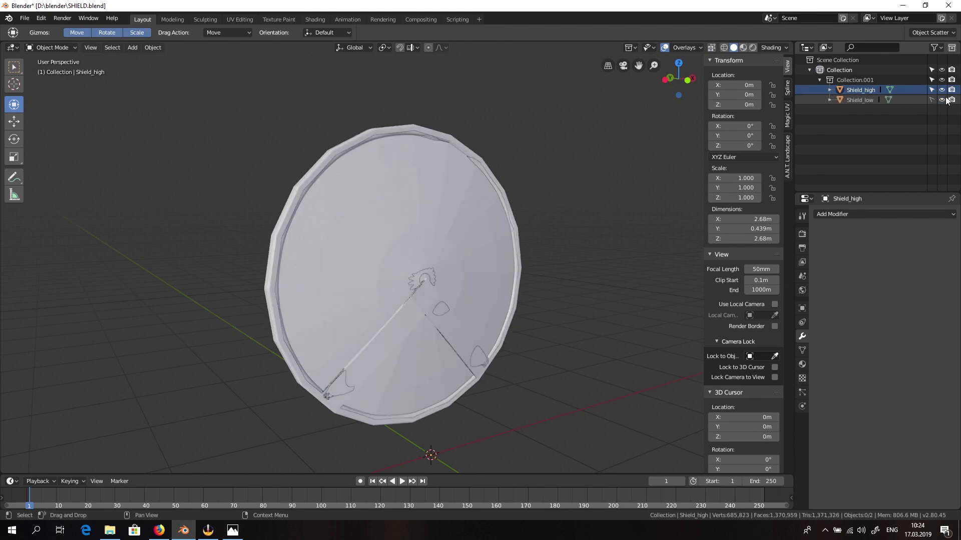
middle_drag(533, 211, 129, 252)
click(870, 102)
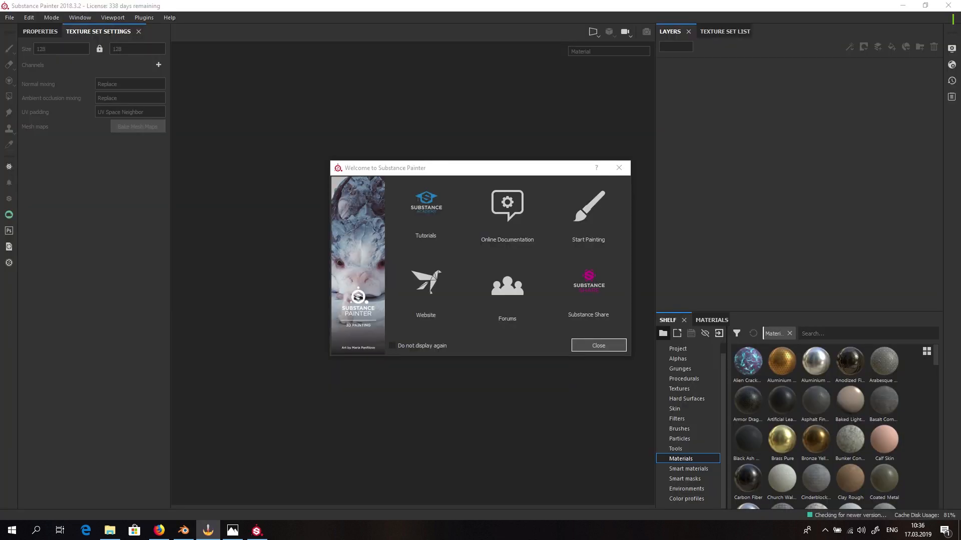
- Dismiss the welcome window, decline the version update and start a new project
click(612, 348)
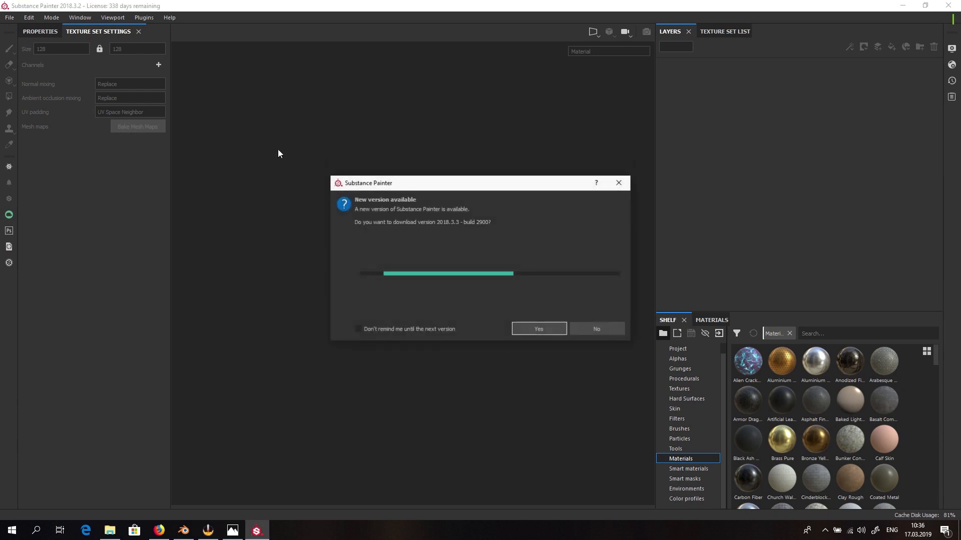
click(588, 329)
click(9, 18)
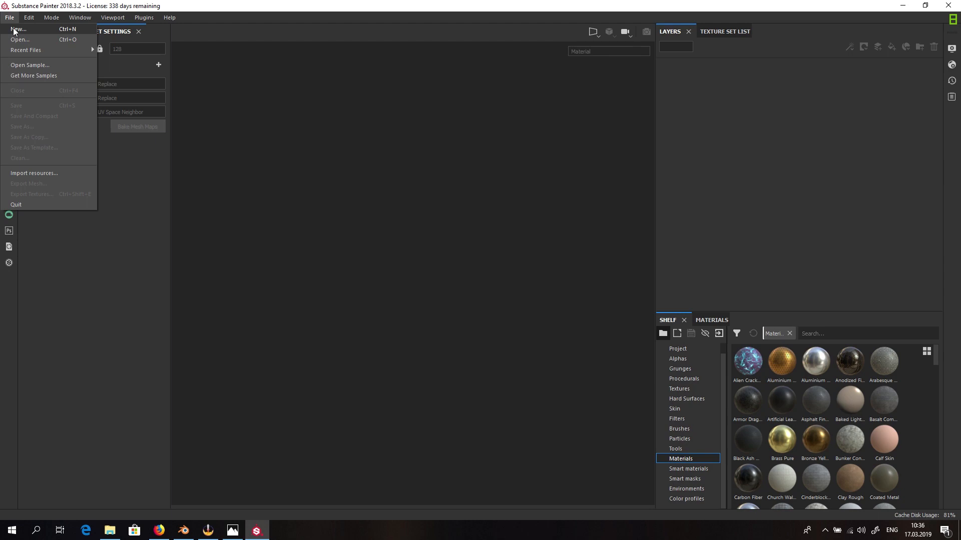
click(15, 29)
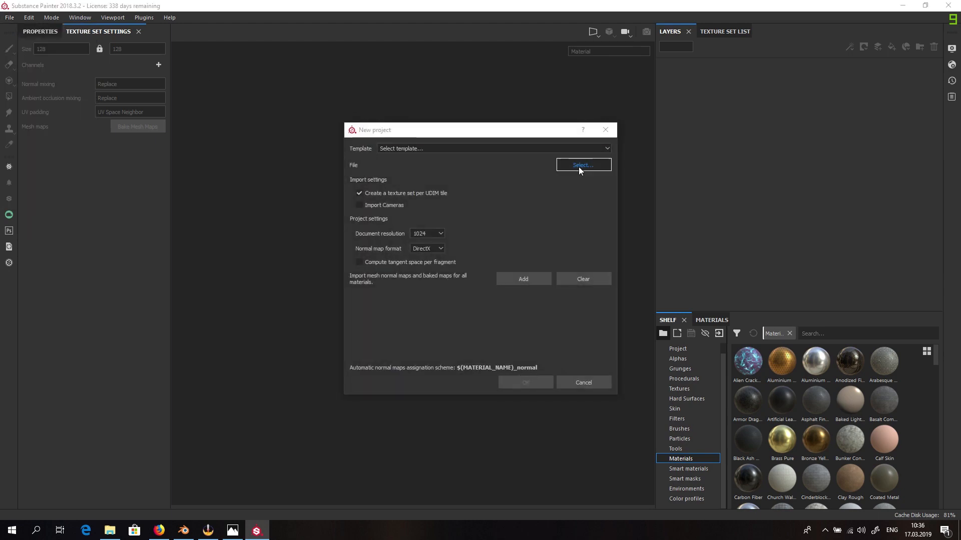
click(578, 165)
double_click(461, 217)
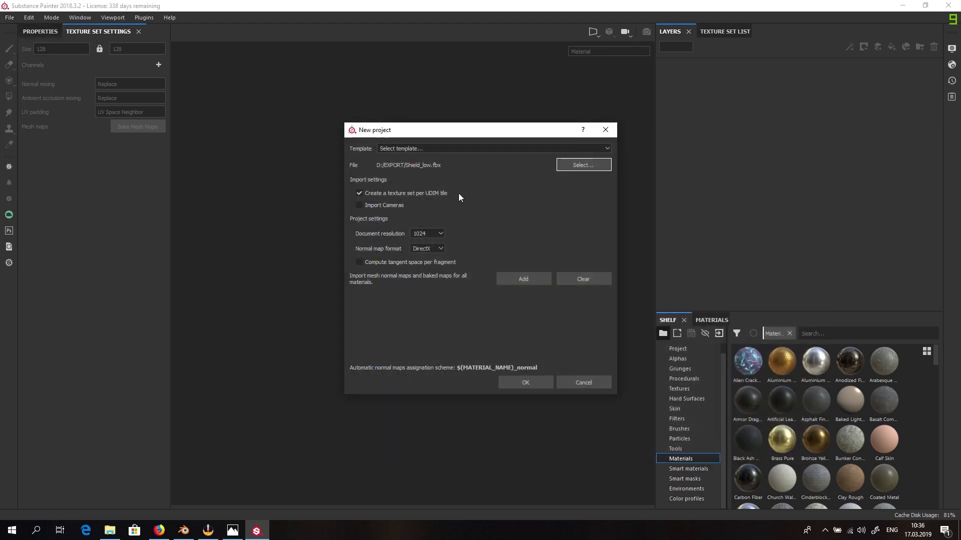
click(427, 233)
click(589, 164)
click(589, 165)
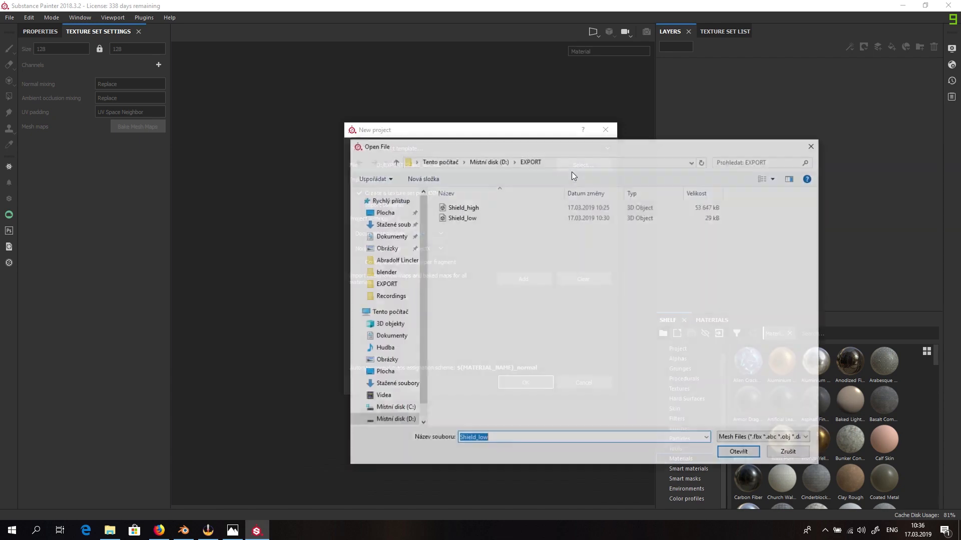
click(812, 145)
- Set the document resolution to 2048, choose Shield_low as the project mesh and create the project
click(422, 233)
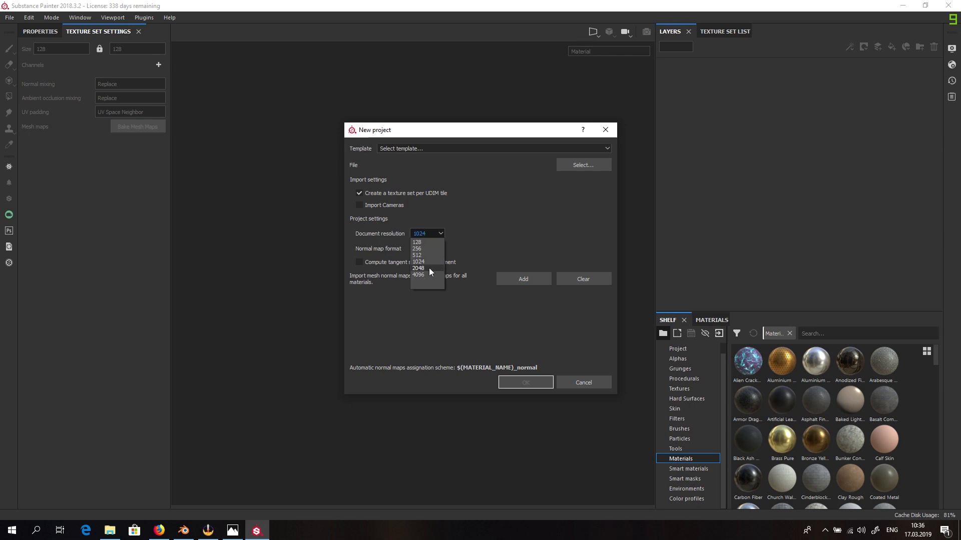
click(429, 268)
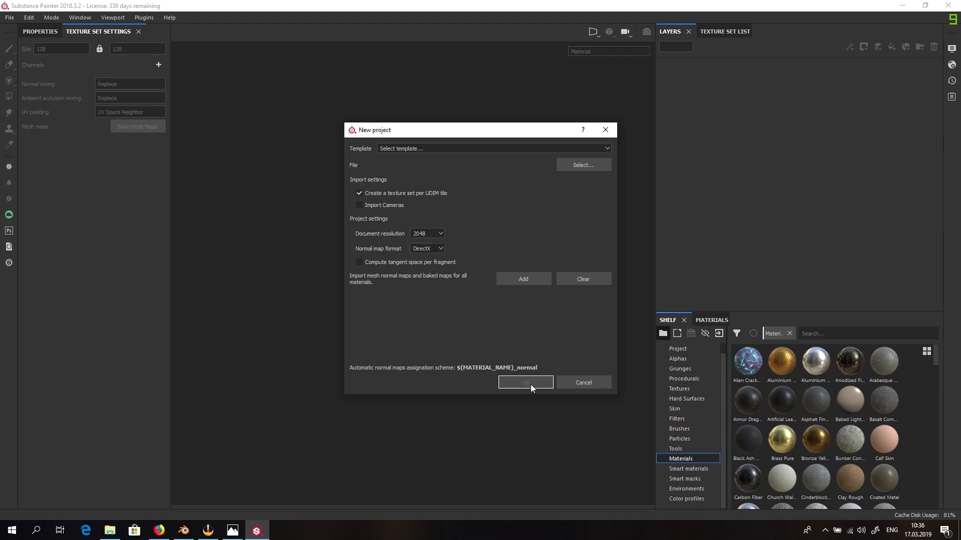
click(598, 159)
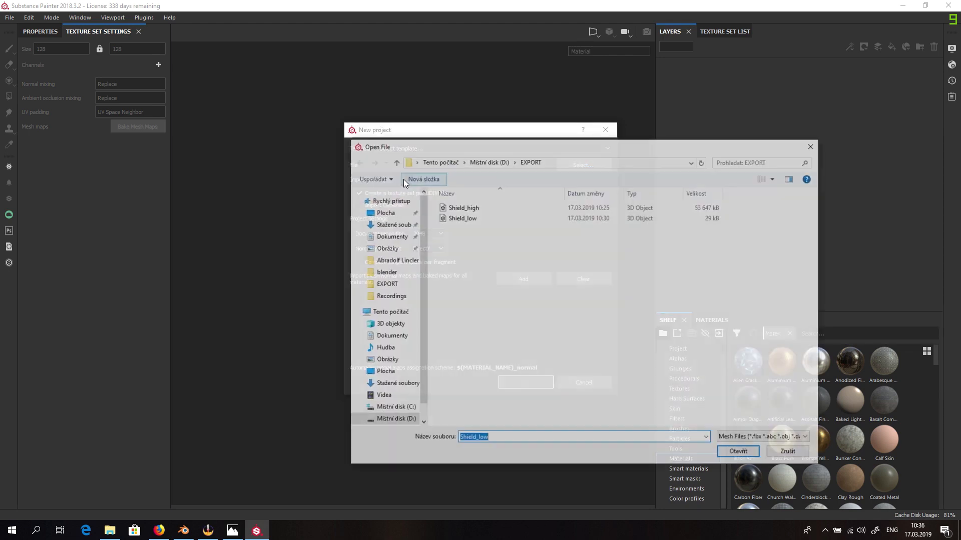
double_click(459, 221)
click(538, 387)
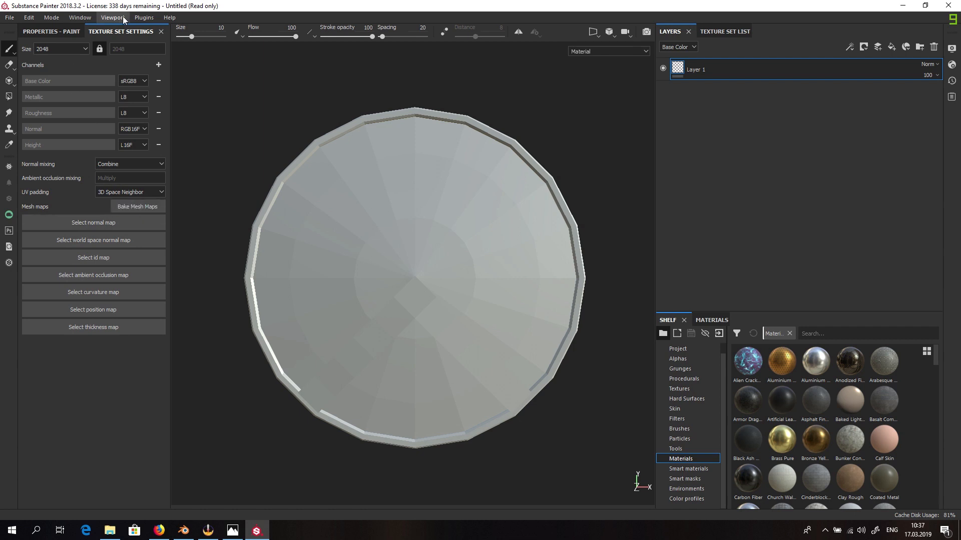
- Reset the interface layout and bring up the mesh maps section of the texture set settings
click(81, 18)
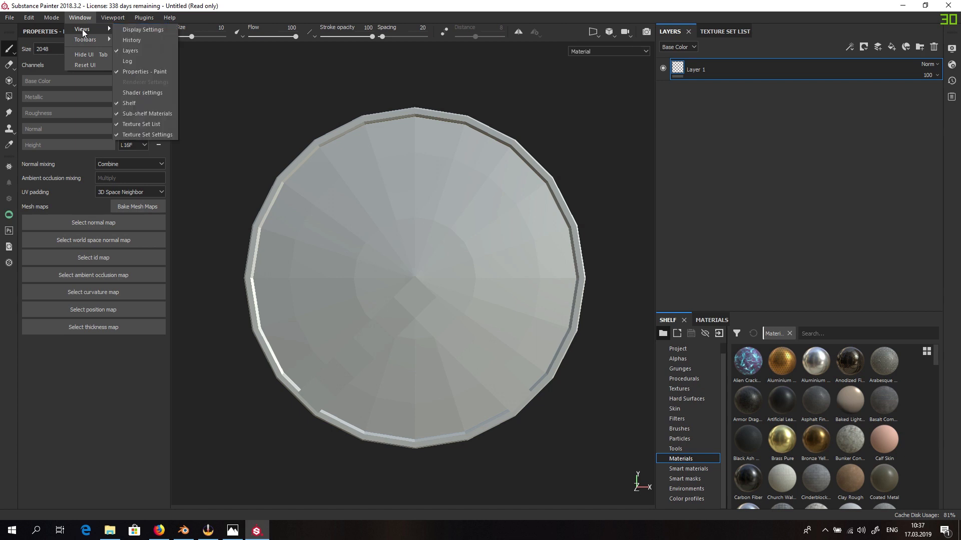
click(85, 60)
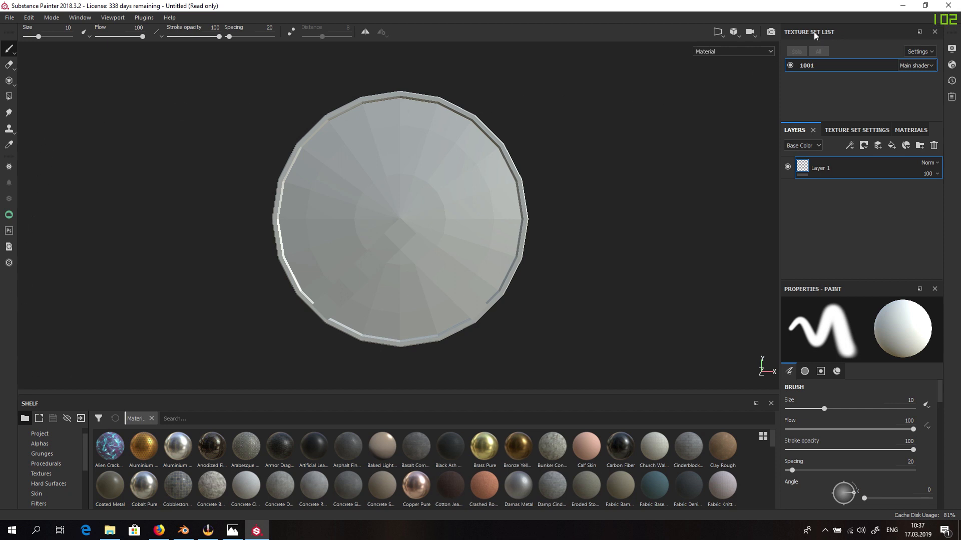
click(844, 130)
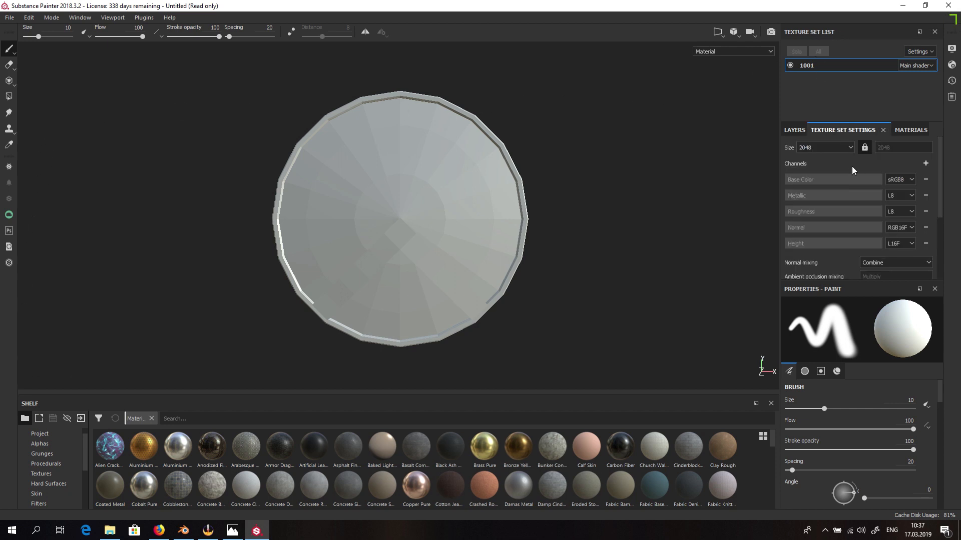
scroll(857, 181, down, 3)
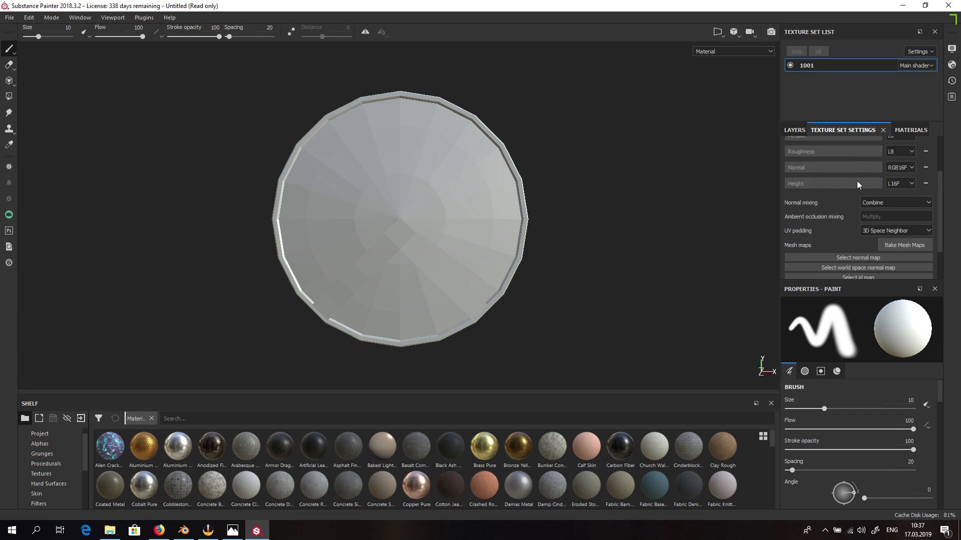
- Set up mesh map baking with a 2048 output size and Shield_high as the high definition mesh
click(907, 244)
click(478, 128)
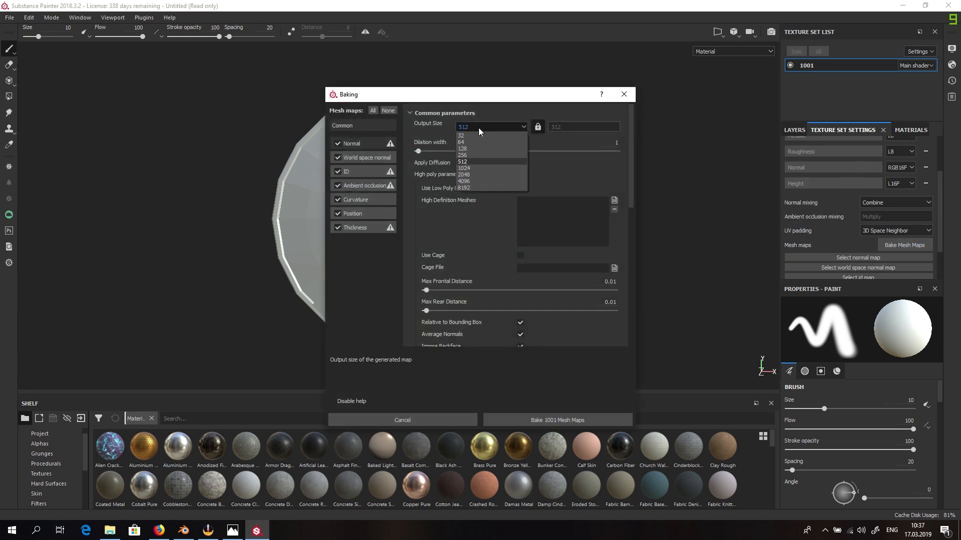
click(479, 174)
click(614, 200)
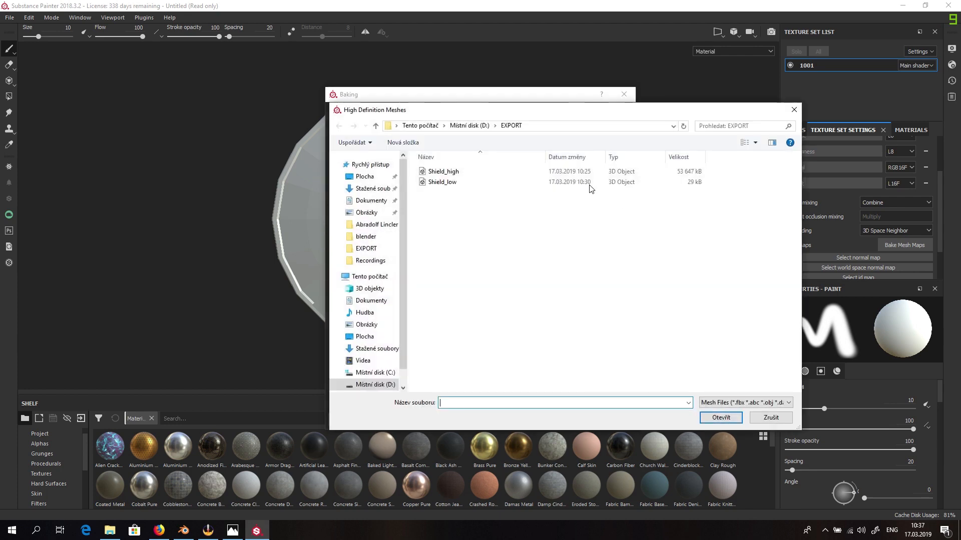
double_click(495, 173)
- Set the baking antialiasing to Subsampling 4x4 and bake the mesh maps for texture set 1001
scroll(472, 232, down, 4)
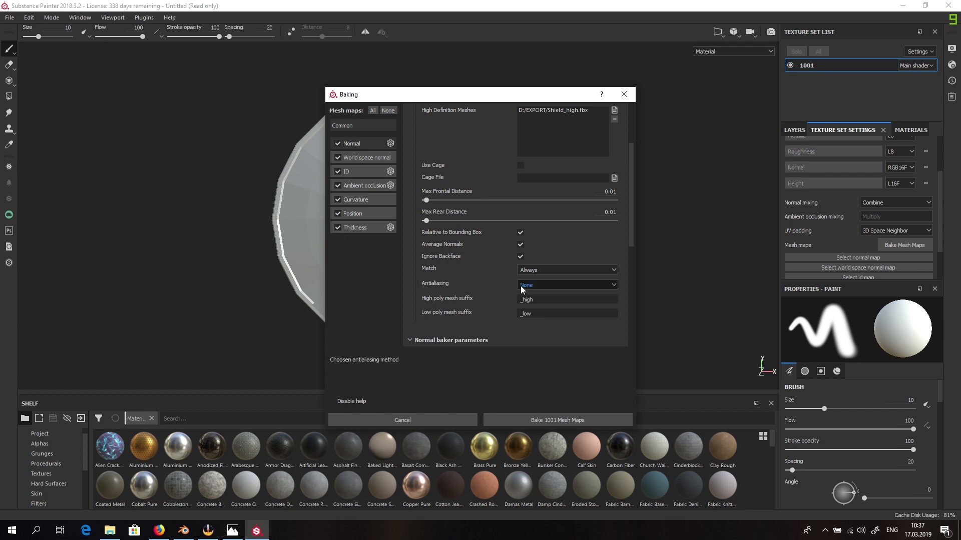
click(521, 286)
click(549, 308)
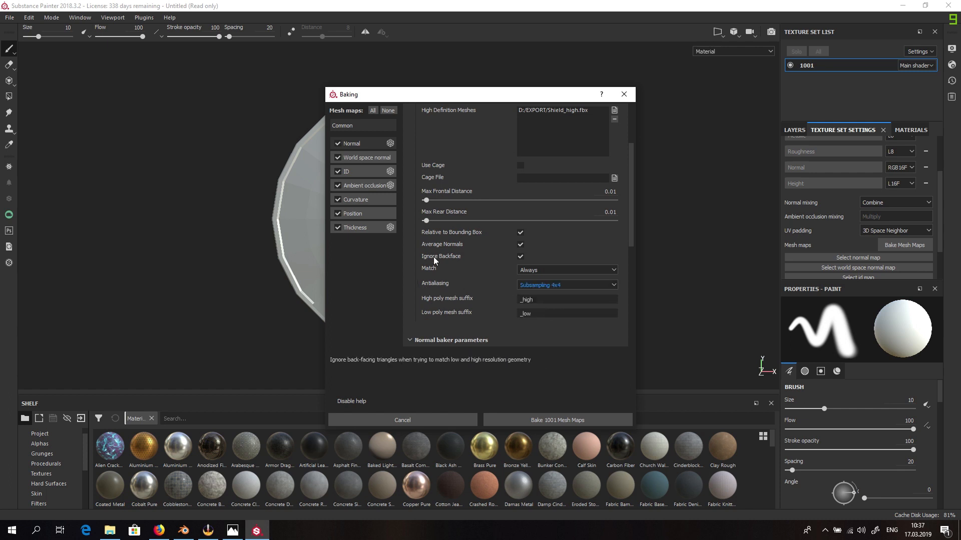
scroll(443, 297, down, 1)
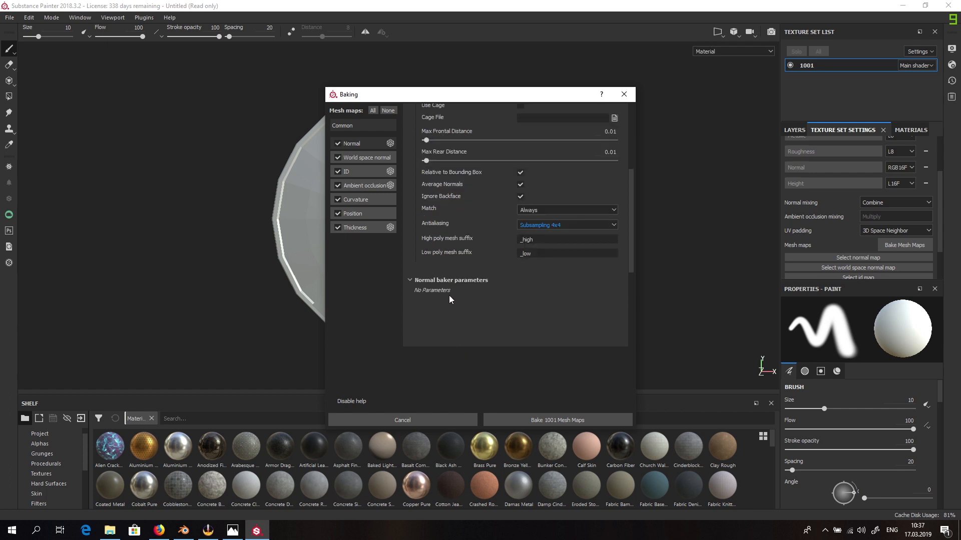
click(578, 421)
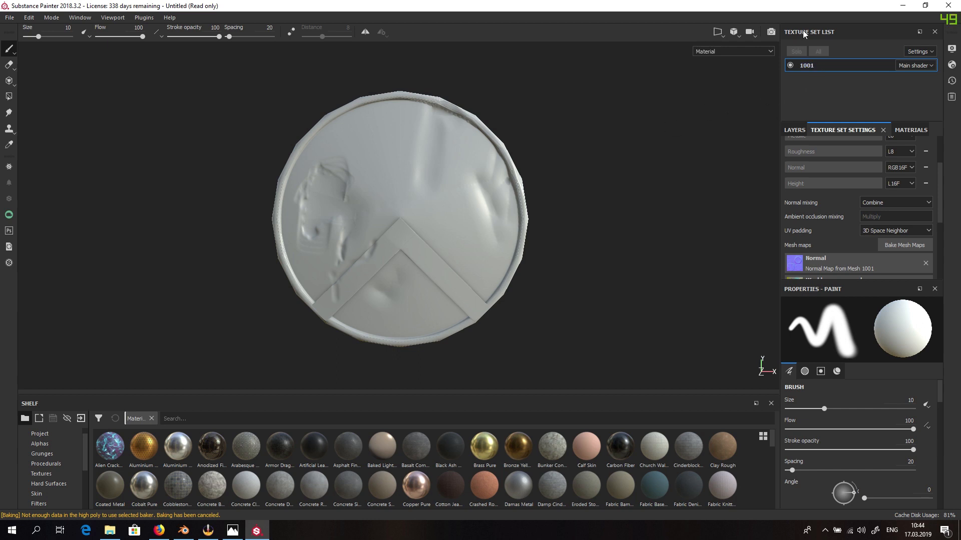
- Close the texture set list, show the layer stack and enlarge the shelf slightly
click(935, 33)
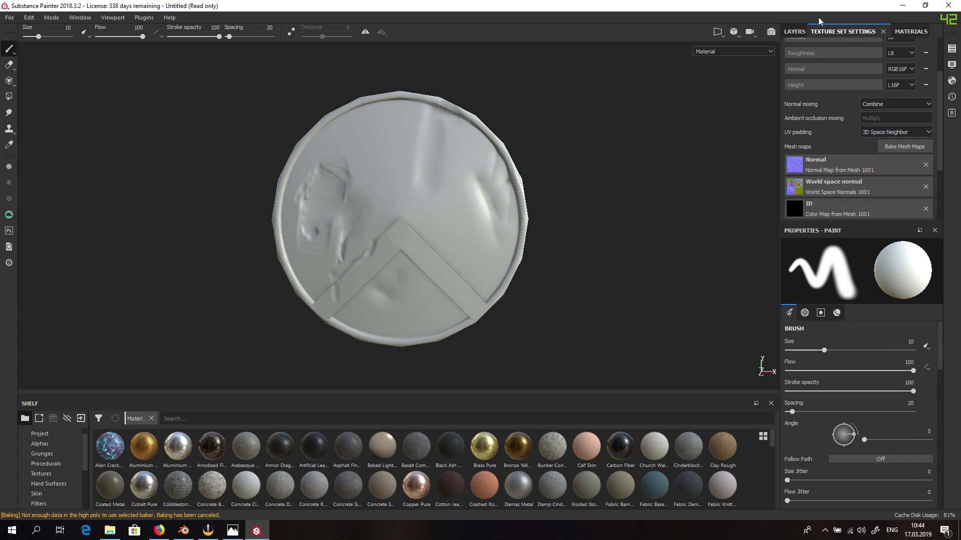
click(795, 31)
click(901, 32)
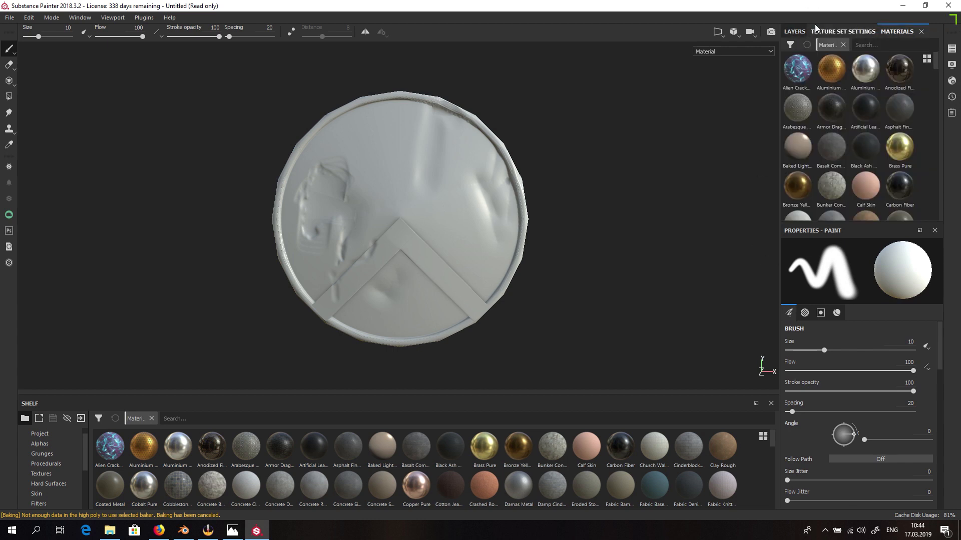
click(794, 31)
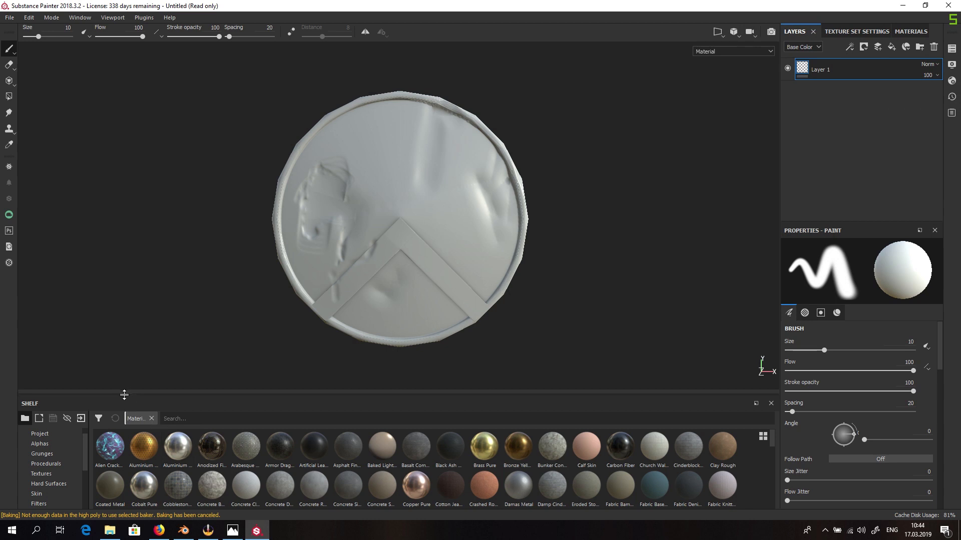
drag(124, 394, 125, 378)
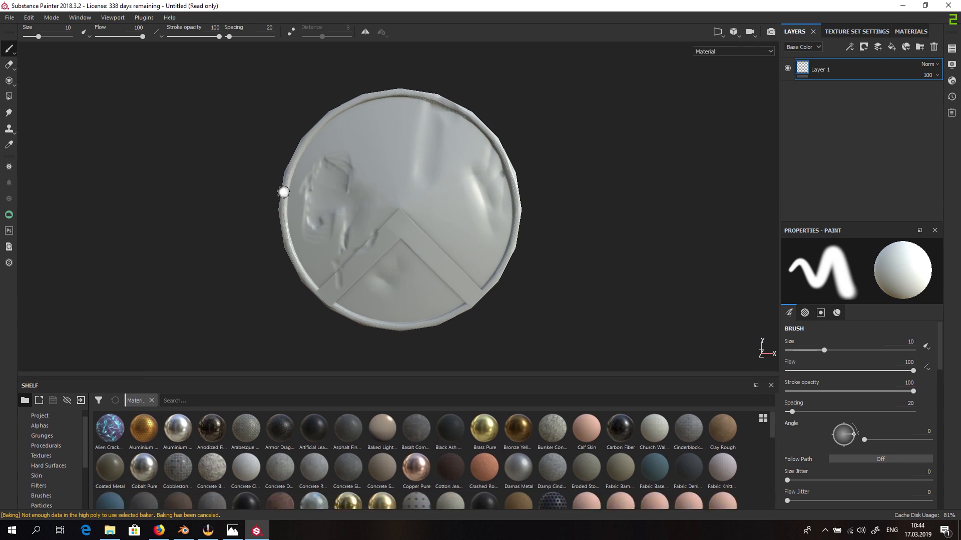
- Search the shelf materials for "bron" and apply Bronze Yellow to the shield as a fill layer
alt+drag(197, 216, 268, 337)
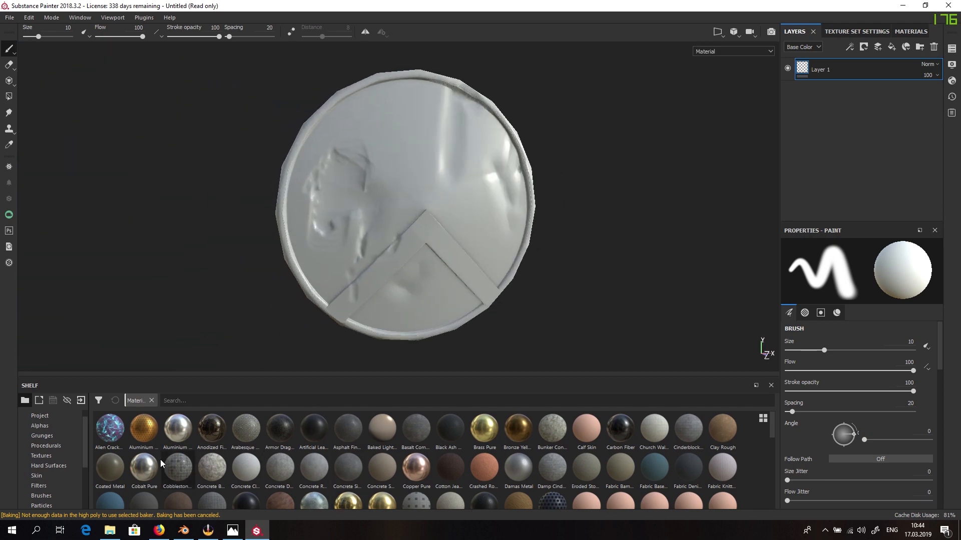
click(303, 398)
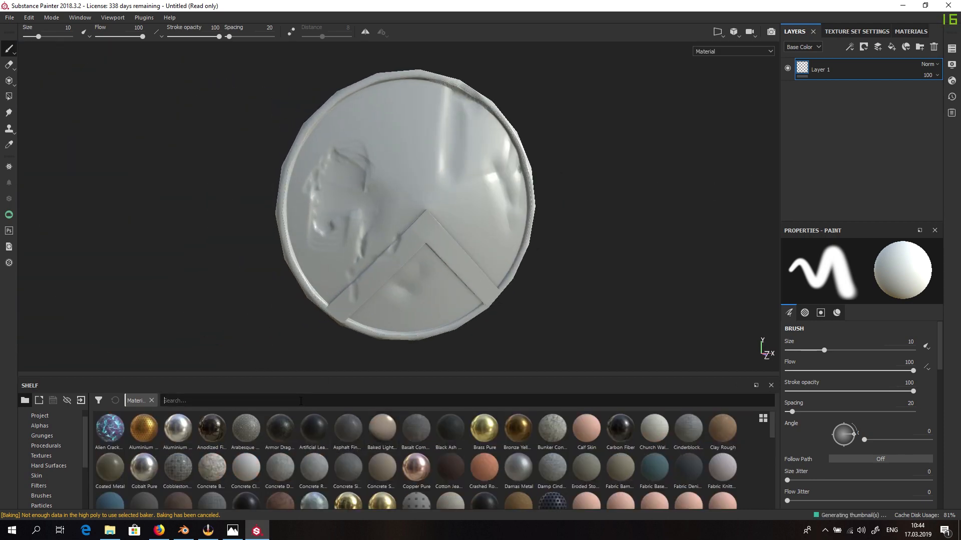
text(bron)
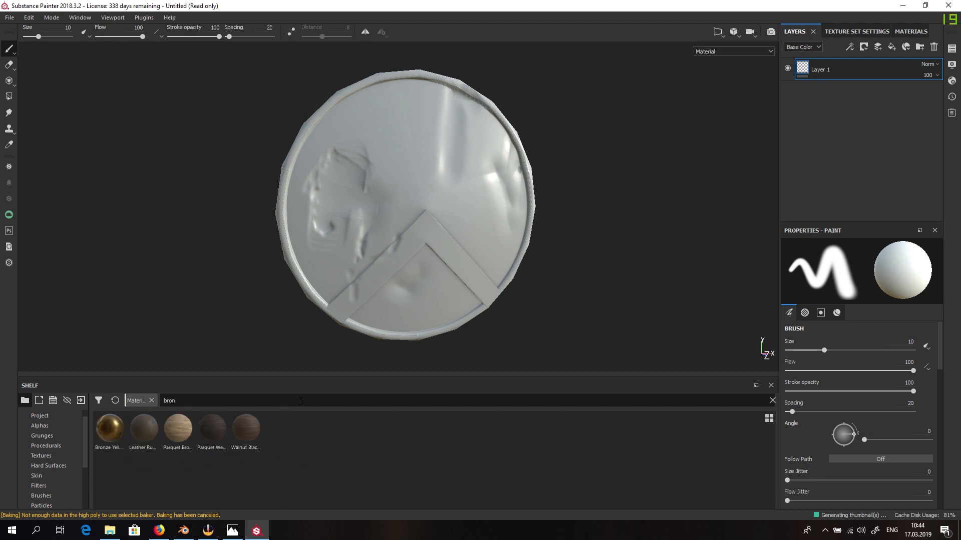
drag(118, 425, 348, 284)
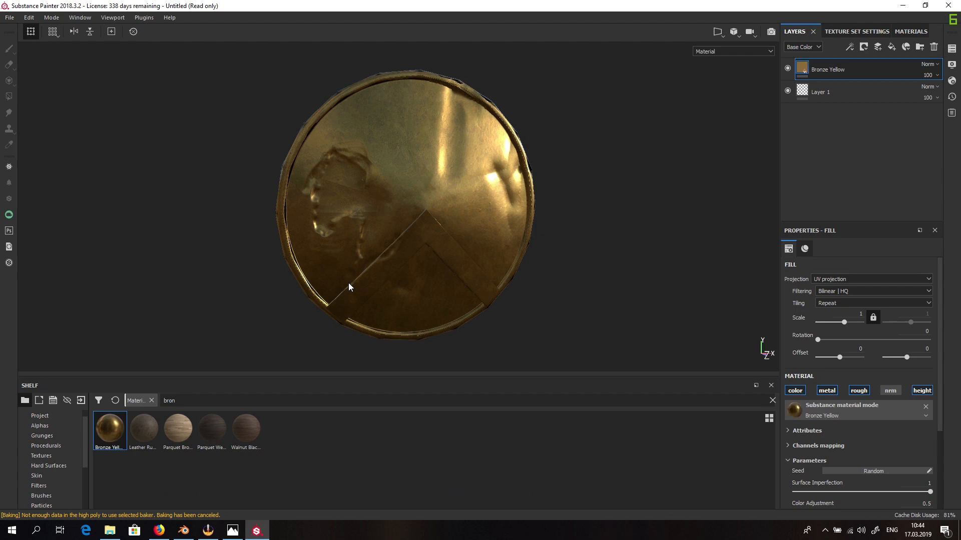
- Inspect the back of the shield and add a black mask to the Bronze Yellow layer
alt+drag(349, 286, 566, 162)
alt+drag(553, 98, 542, 185)
alt+drag(574, 216, 595, 186)
right_click(849, 72)
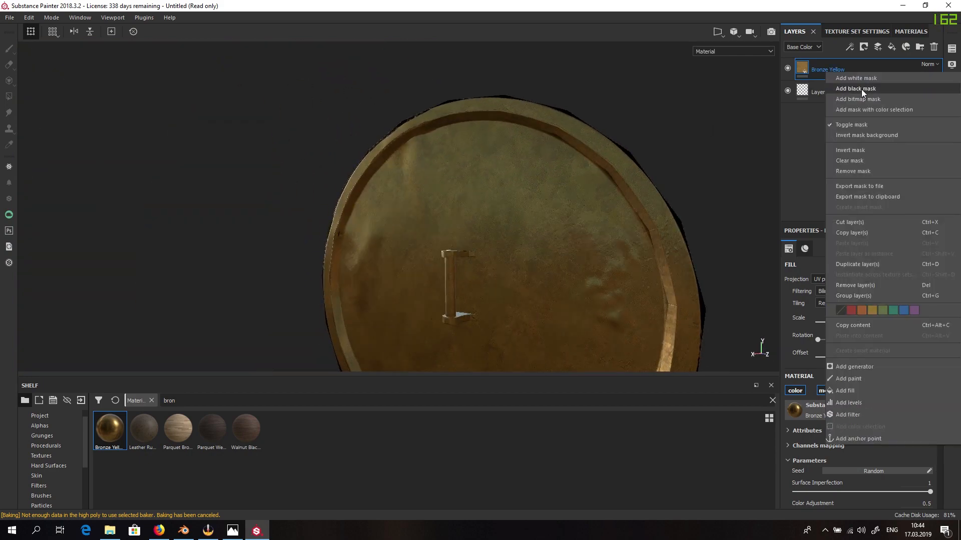
click(860, 89)
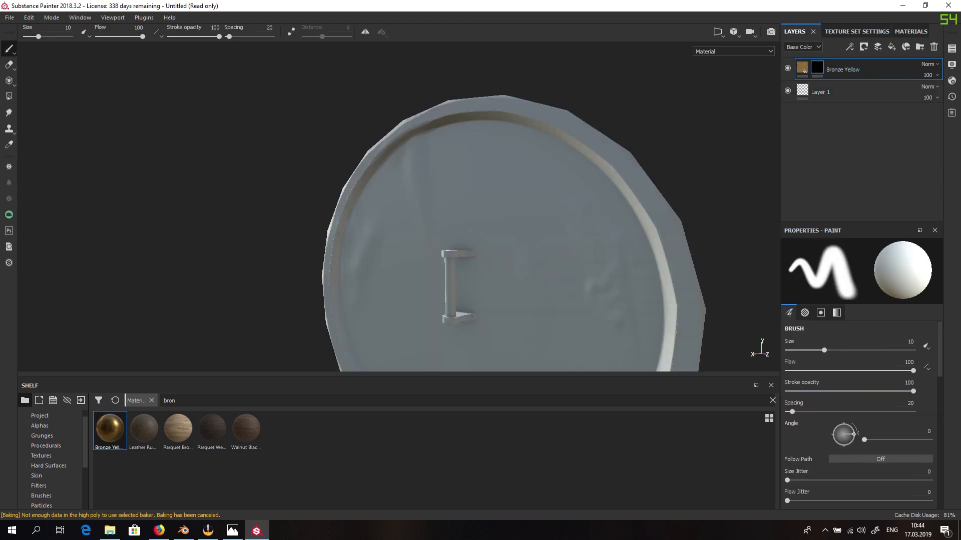
- Reveal Bronze Yellow on the shield's front face by filling its mask with Polygon Fill in UV chunk mode
scroll(595, 173, up, 2)
scroll(601, 171, down, 6)
alt+drag(664, 129, 455, 152)
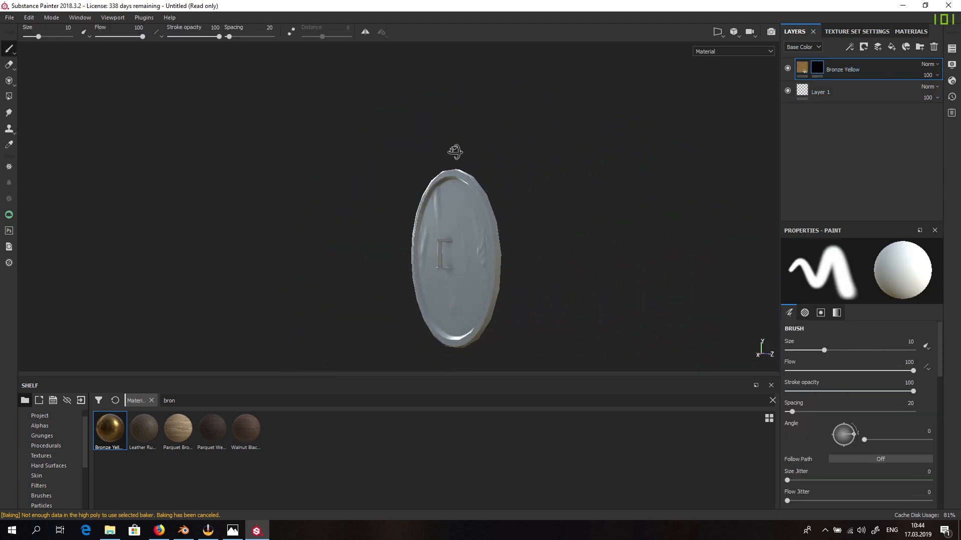
click(9, 97)
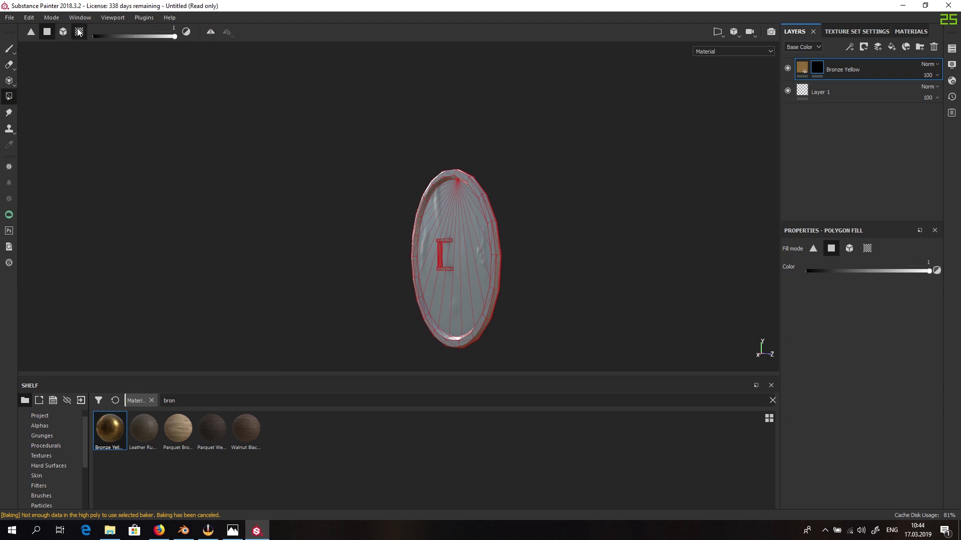
click(78, 32)
alt+drag(570, 220, 419, 95)
alt+middle_drag(419, 95, 465, 169)
scroll(506, 159, down, 4)
scroll(486, 156, up, 8)
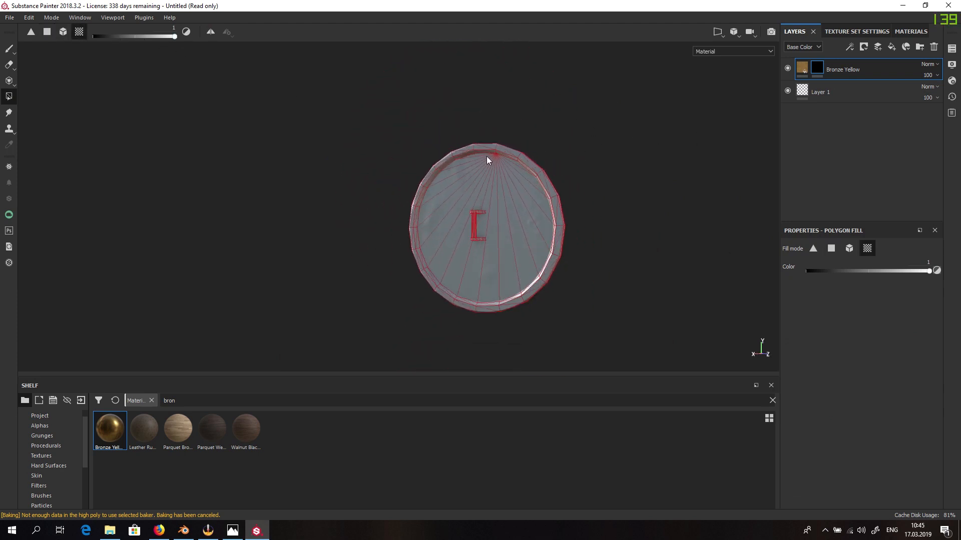
alt+middle_drag(518, 262, 538, 70)
scroll(595, 157, up, 2)
scroll(600, 167, down, 4)
scroll(620, 165, down, 3)
alt+drag(644, 145, 367, 193)
click(430, 217)
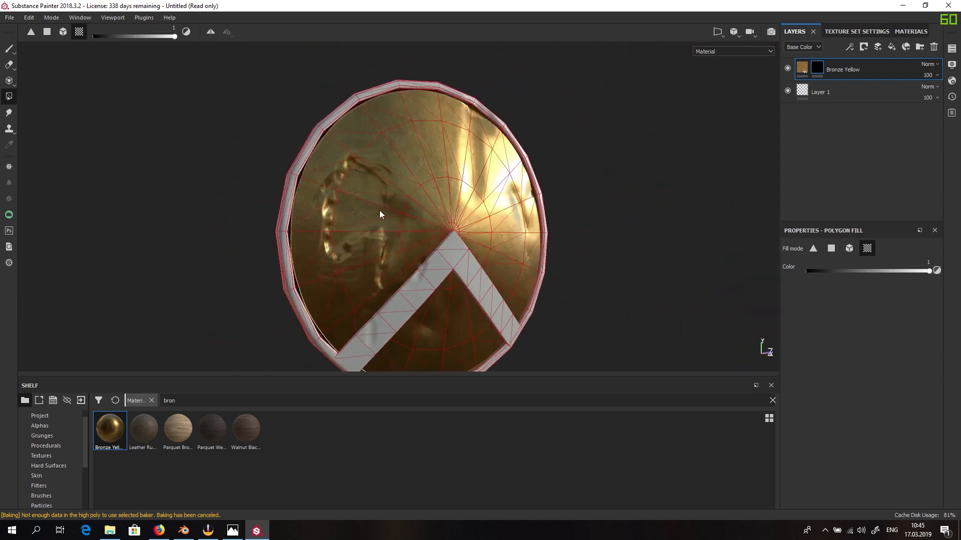
- Fill the shield's outer rim and the V-shaped strap in the Bronze Yellow mask
click(281, 231)
scroll(290, 233, down, 3)
scroll(298, 239, up, 4)
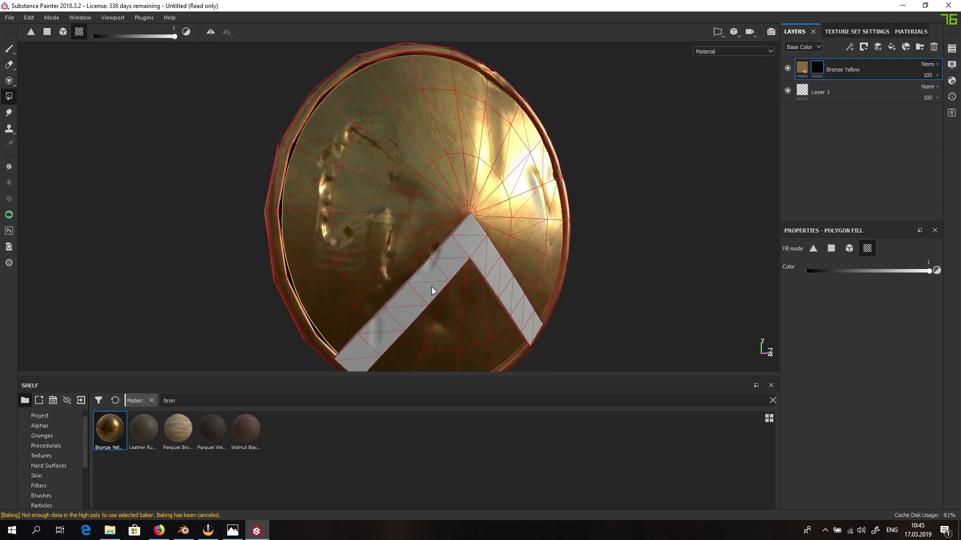
click(432, 286)
alt+drag(370, 254, 384, 258)
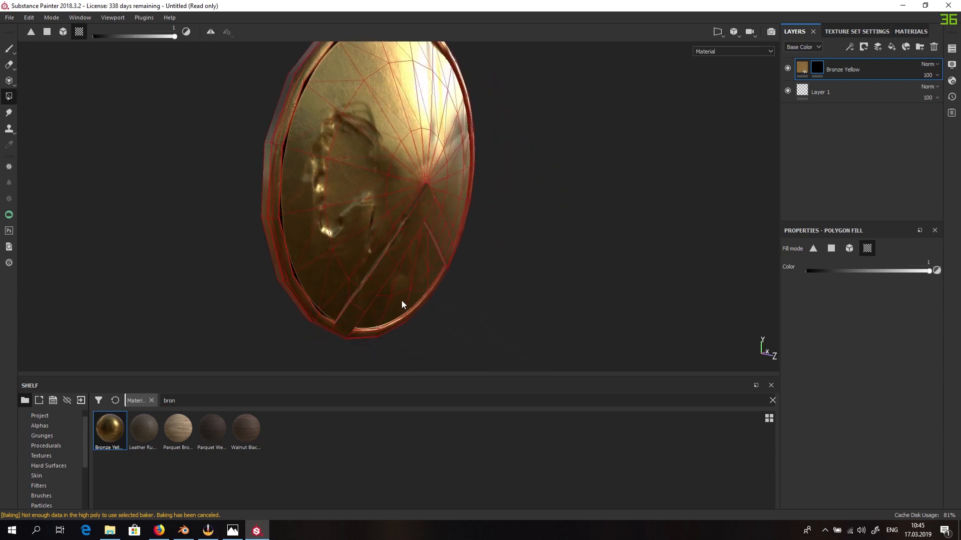
- Adjust the Bronze Yellow fill to Bronze Roughness 0.3, Color Adjustment 0.57 and Surface Imperfection 0.88
alt+drag(401, 305, 341, 232)
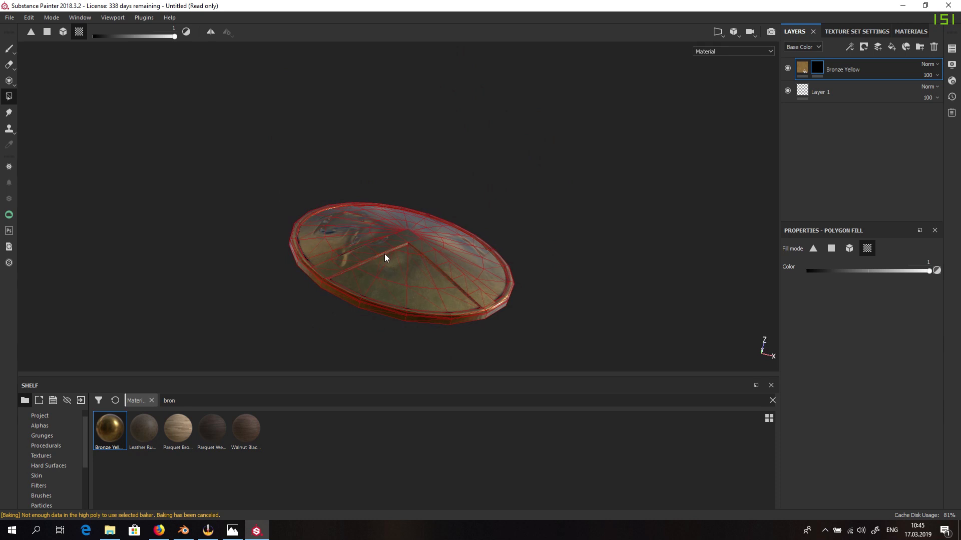
alt+drag(386, 257, 419, 242)
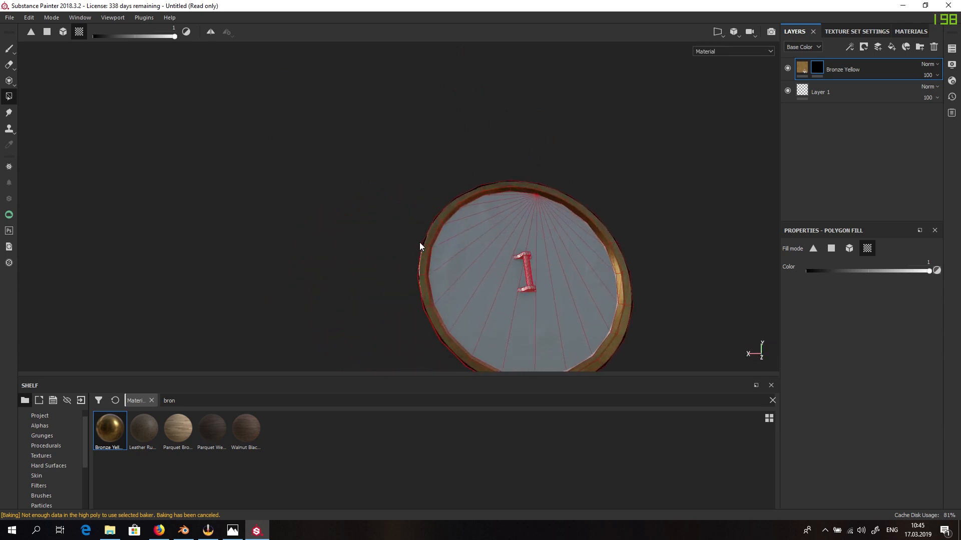
scroll(521, 266, down, 3)
scroll(522, 265, up, 8)
alt+drag(415, 150, 614, 108)
click(805, 68)
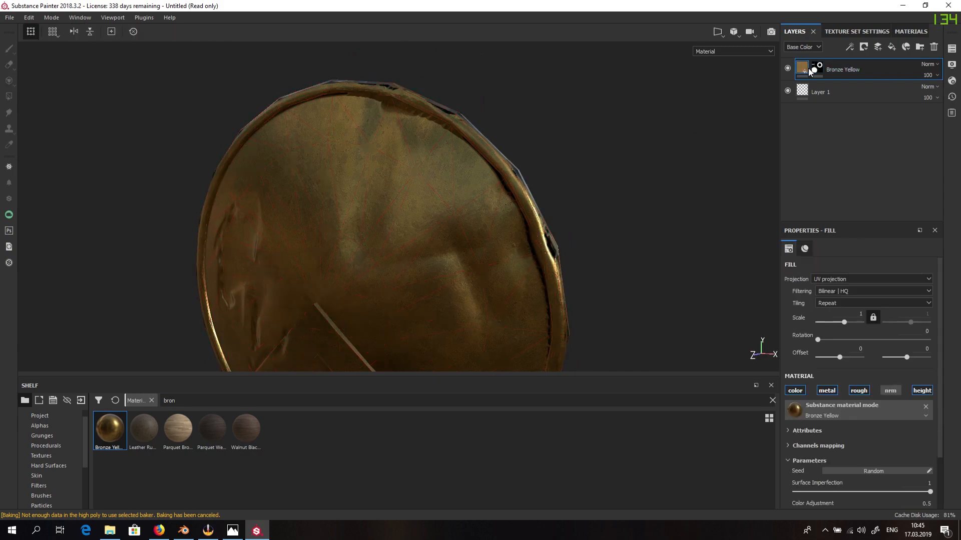
alt+drag(172, 203, 465, 170)
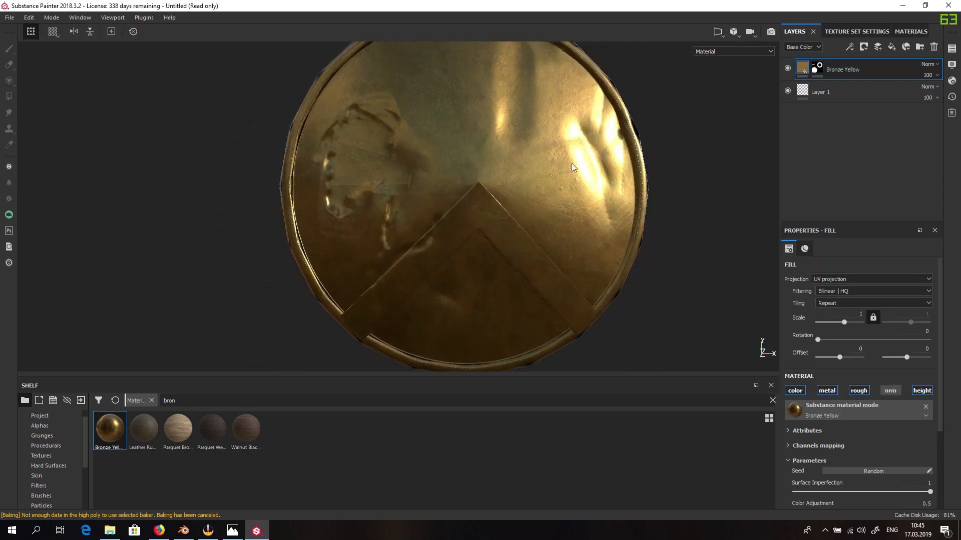
scroll(868, 390, down, 3)
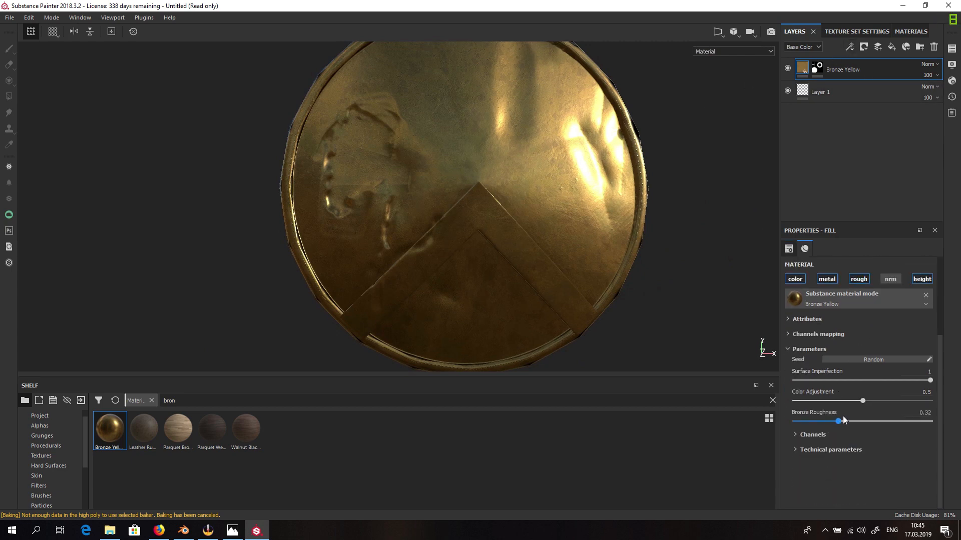
mouse_move(843, 417)
mouse_down()
mouse_move(903, 411)
mouse_move(808, 413)
mouse_move(850, 422)
mouse_move(837, 424)
mouse_up()
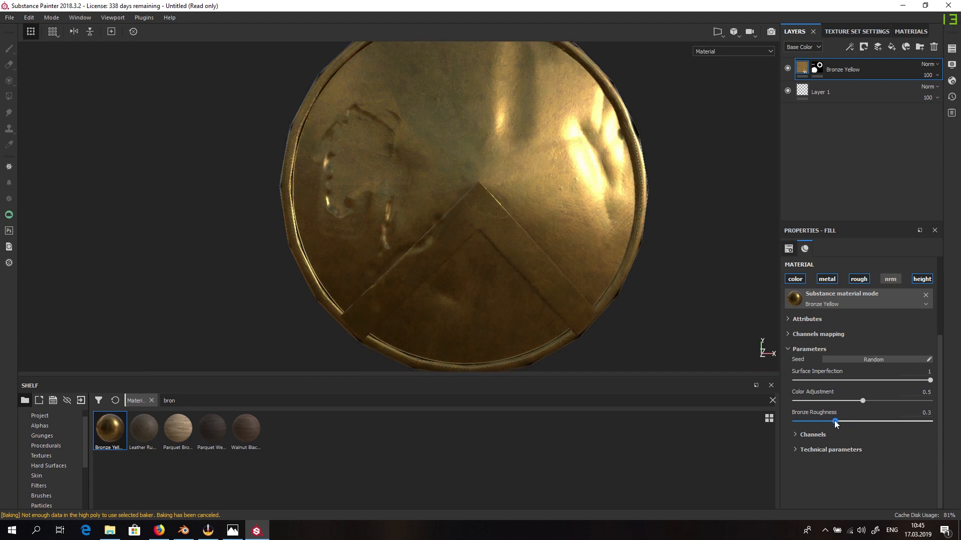
drag(847, 401, 914, 381)
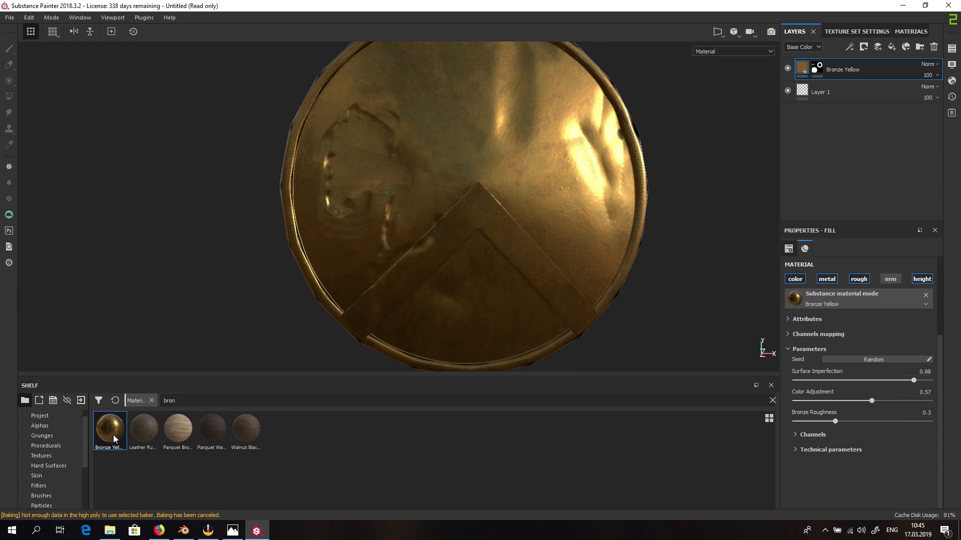
- Add Walnut Black Wood as the top fill layer with a black mask and polygon-fill the shield's inner back face
alt+drag(280, 325, 292, 231)
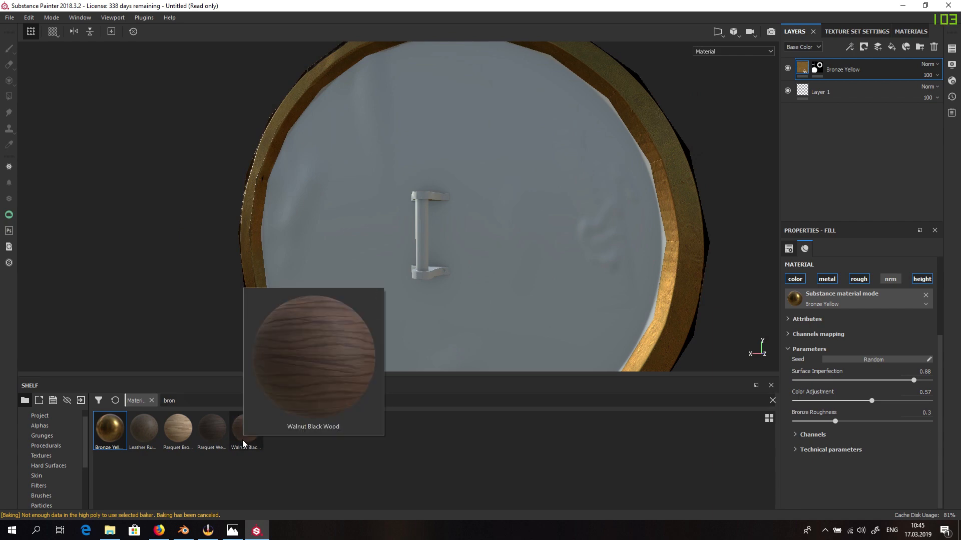
drag(244, 444, 841, 60)
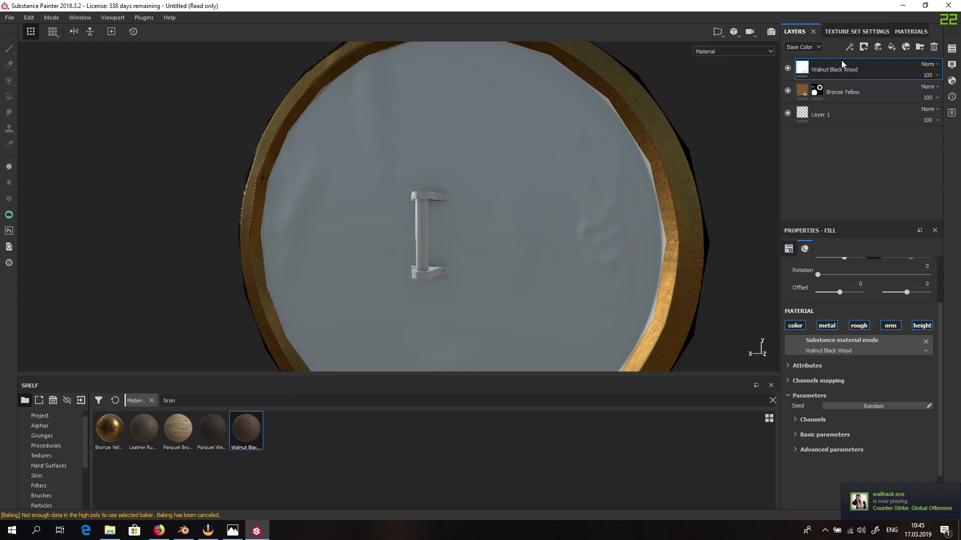
right_click(851, 67)
click(869, 84)
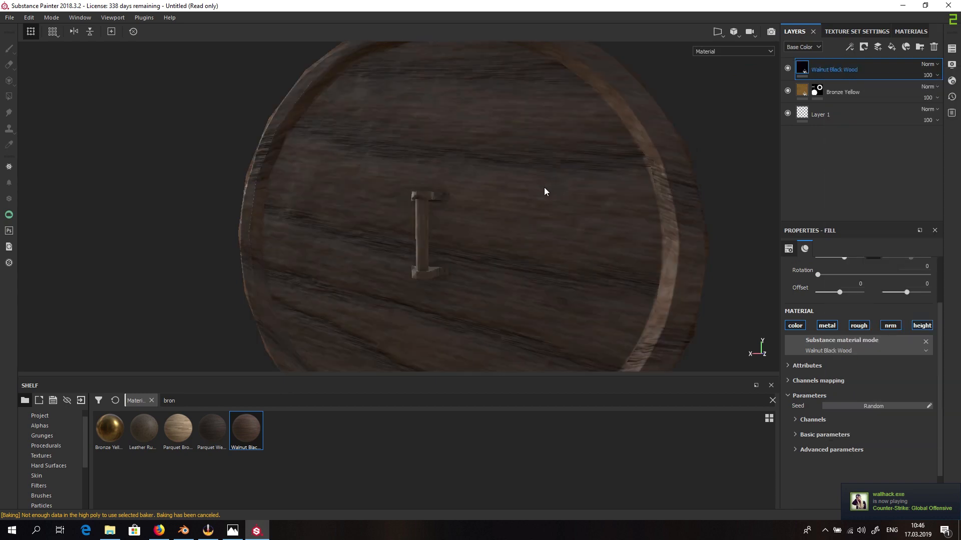
key(4)
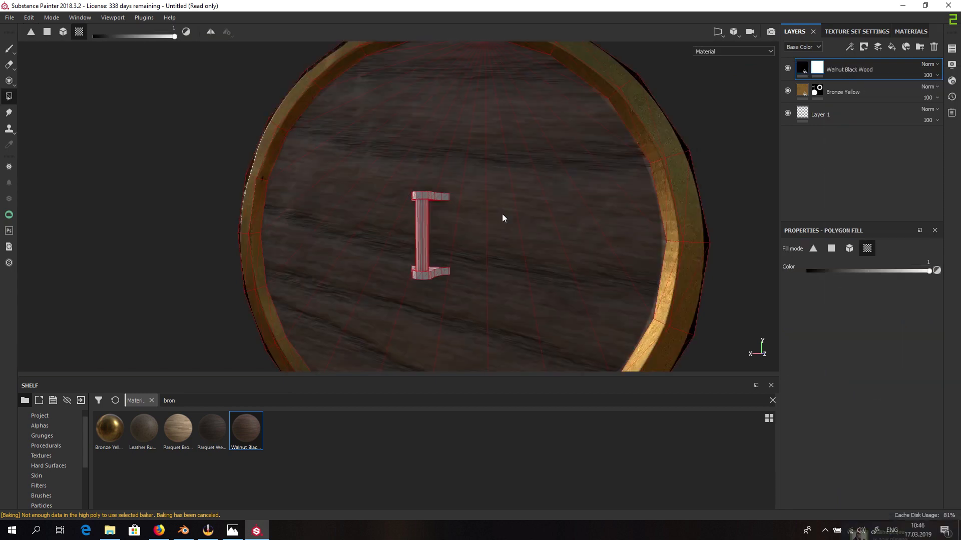
- Set the Walnut Black Wood fill's UV scale to 6.59
click(799, 69)
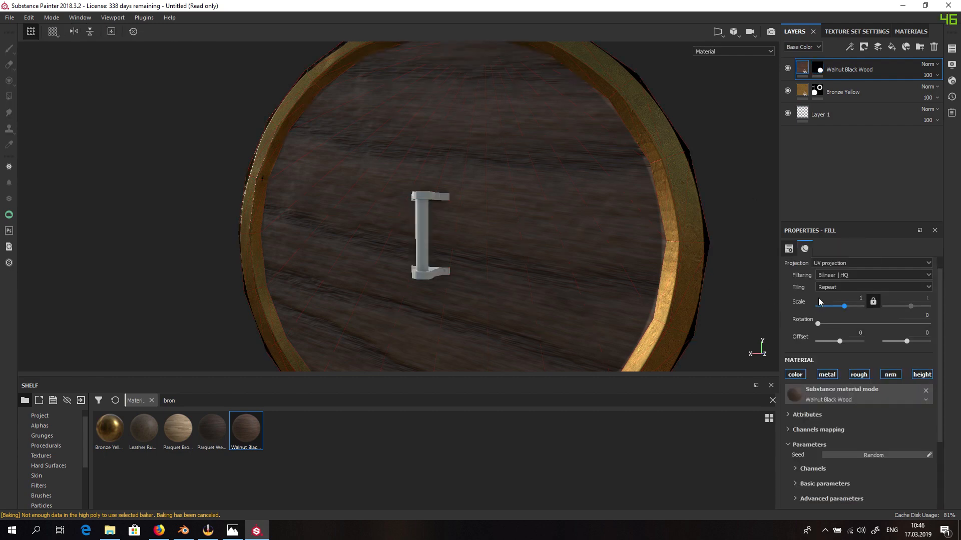
drag(843, 309, 847, 307)
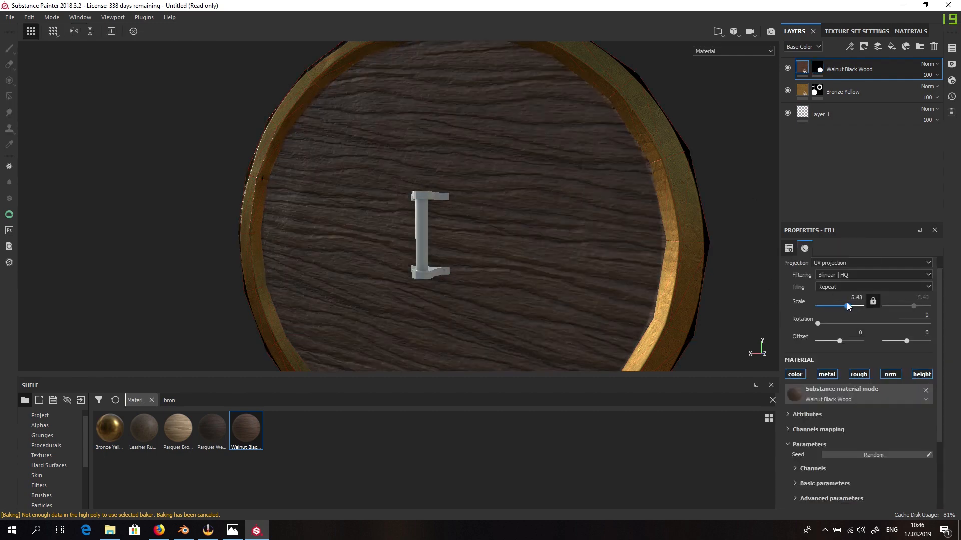
drag(847, 306, 847, 306)
mouse_move(649, 214)
alt+mouse_down()
mouse_move(493, 215)
mouse_move(434, 159)
mouse_move(624, 216)
mouse_move(706, 217)
mouse_move(638, 222)
alt+mouse_up()
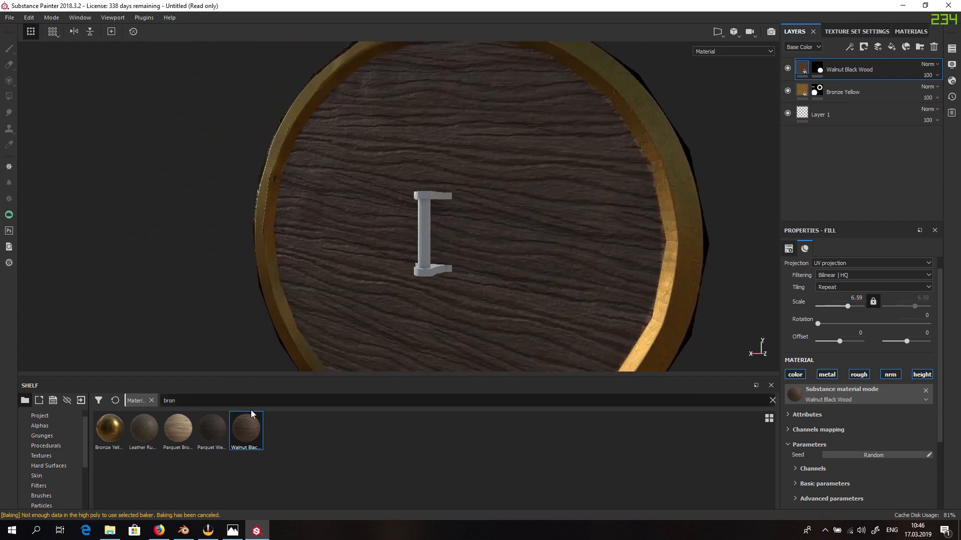
- Try the light parquet and Leather Rugged Circle Folding materials in place of Walnut Black Wood, and undo the swaps
click(180, 427)
click(134, 432)
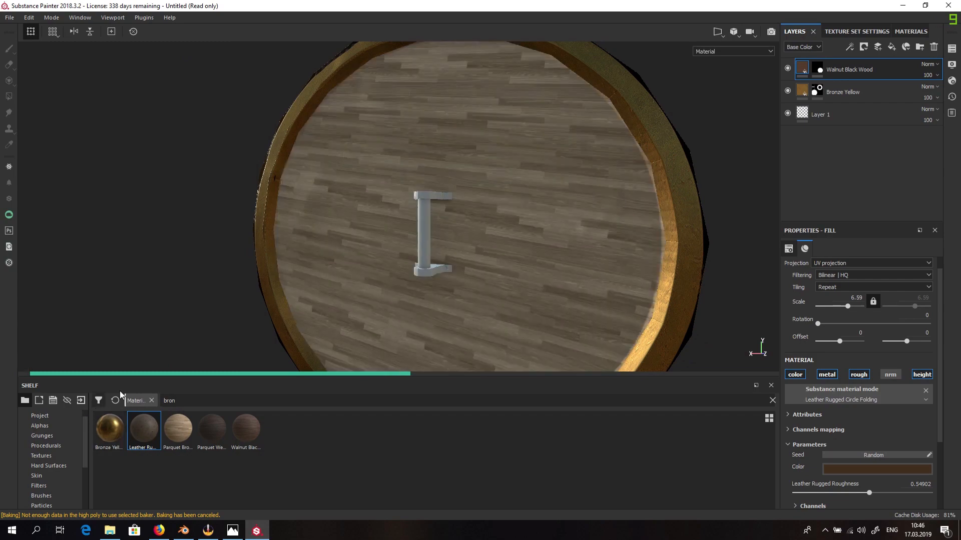
key(ctrl)
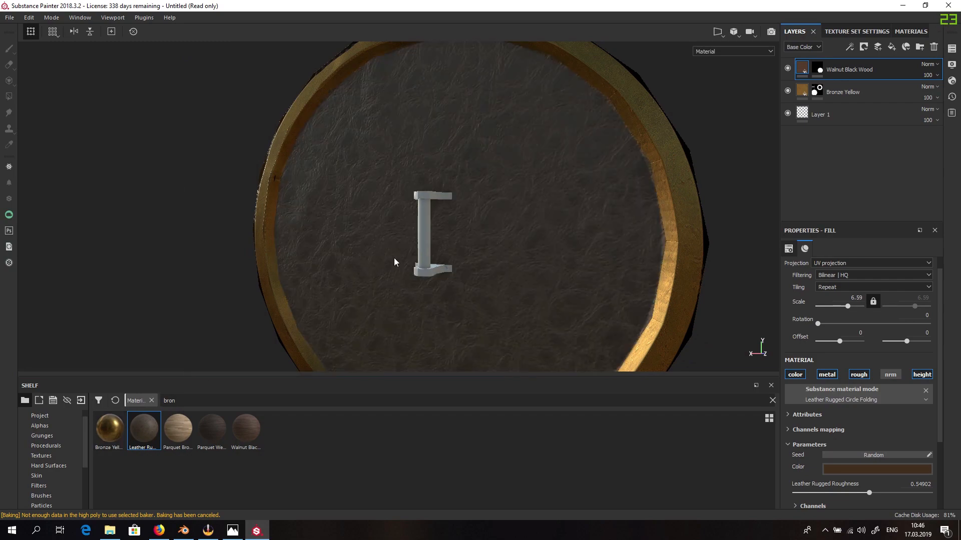
alt+drag(457, 243, 554, 227)
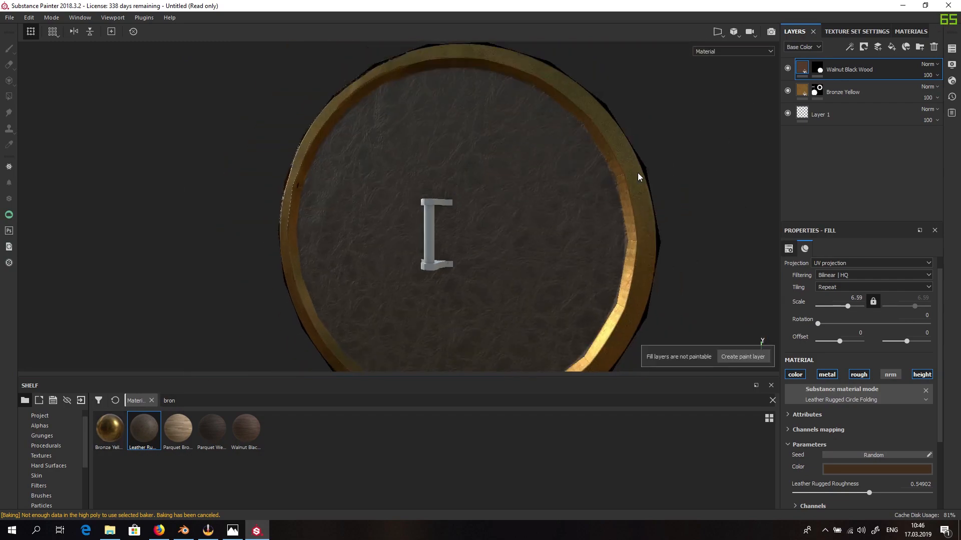
alt+drag(638, 173, 722, 165)
key(ctrl)
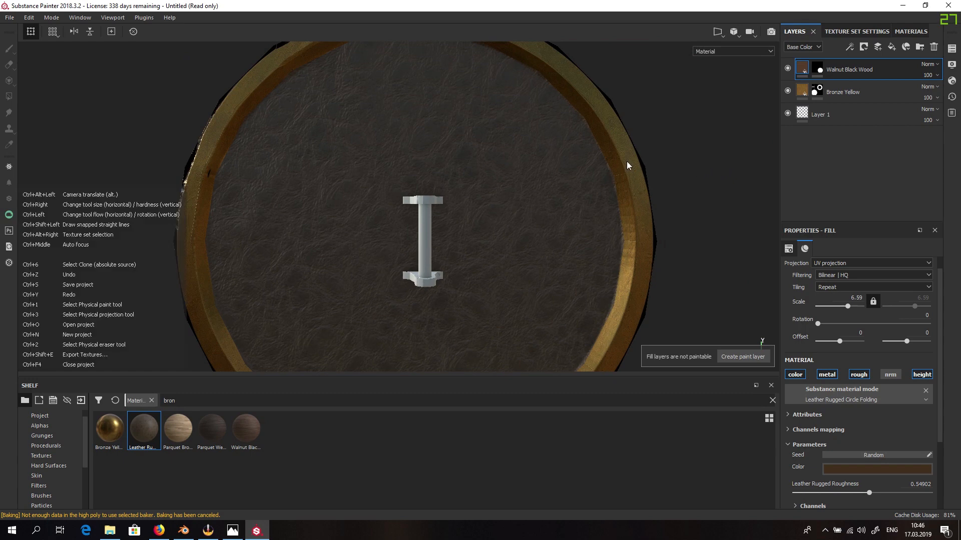
key(ctrl+z)
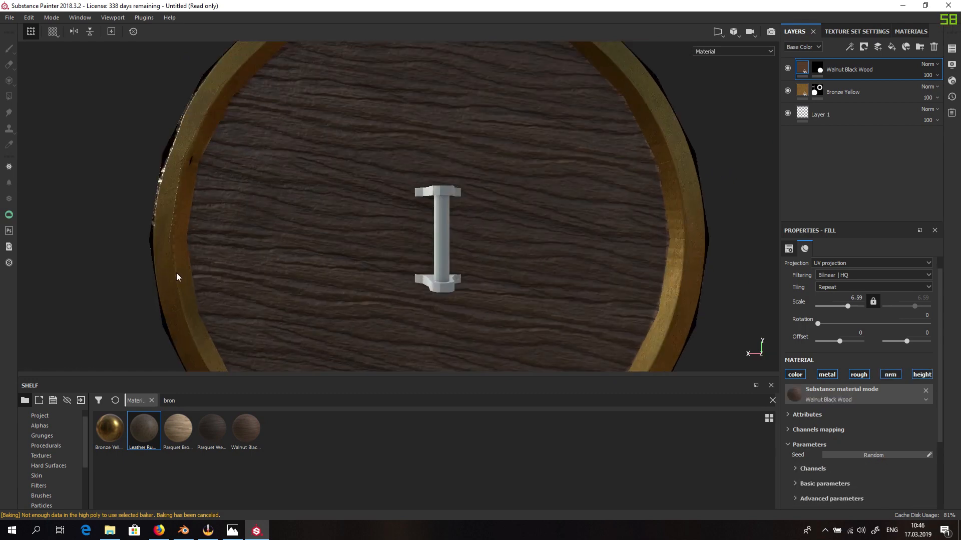
- Examine the handle on the shield's back and search the shelf materials for "iron"
alt+drag(178, 274, 398, 256)
scroll(383, 295, up, 2)
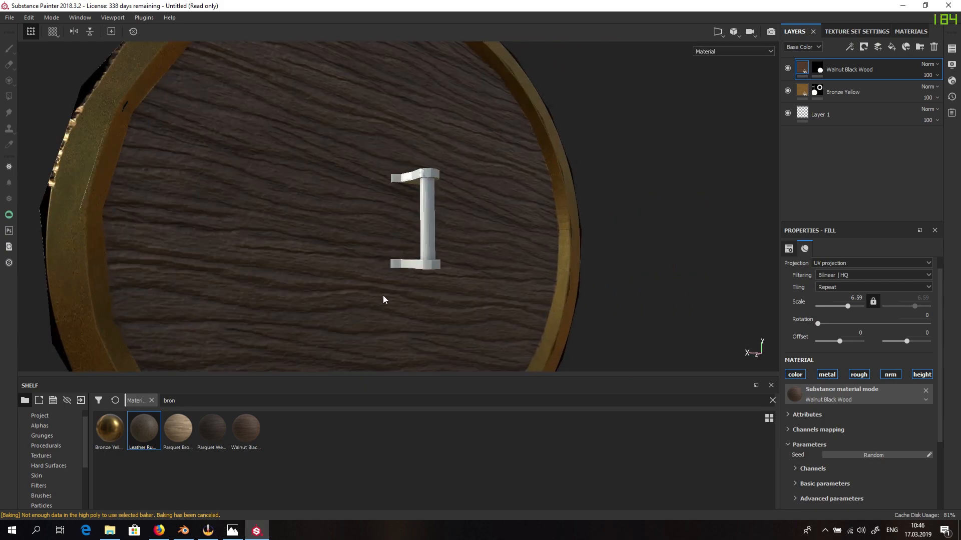
alt+drag(383, 295, 433, 284)
scroll(433, 283, up, 4)
alt+drag(418, 207, 424, 203)
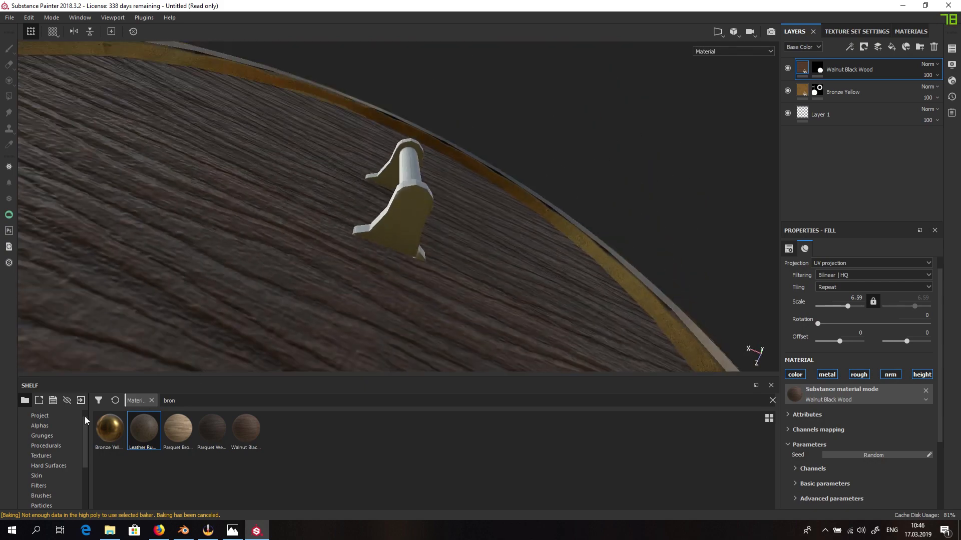
click(153, 399)
text(iron)
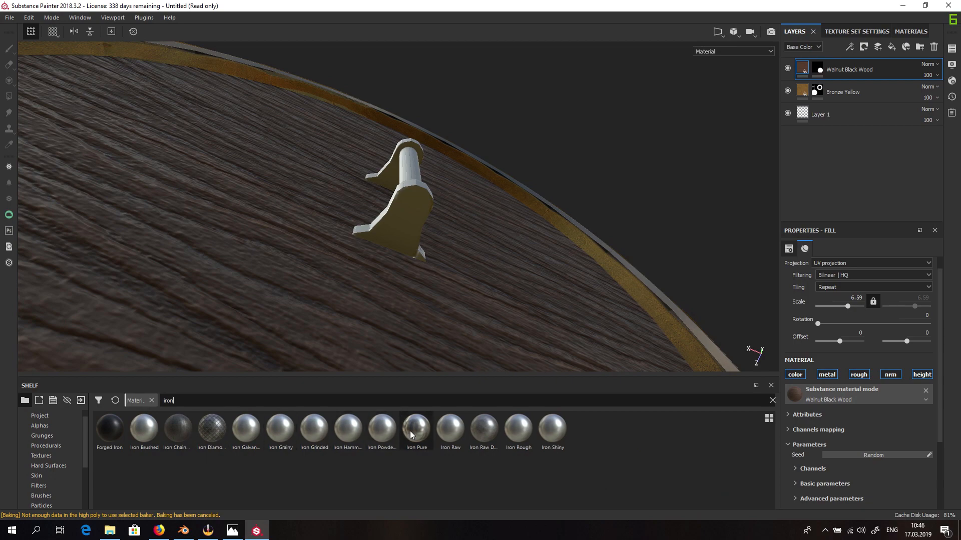
- Add Iron Raw Damaged as a fill layer for the handle and move it below Layer 1 in the stack
drag(488, 429, 417, 200)
alt+drag(451, 152, 577, 217)
drag(824, 67, 841, 201)
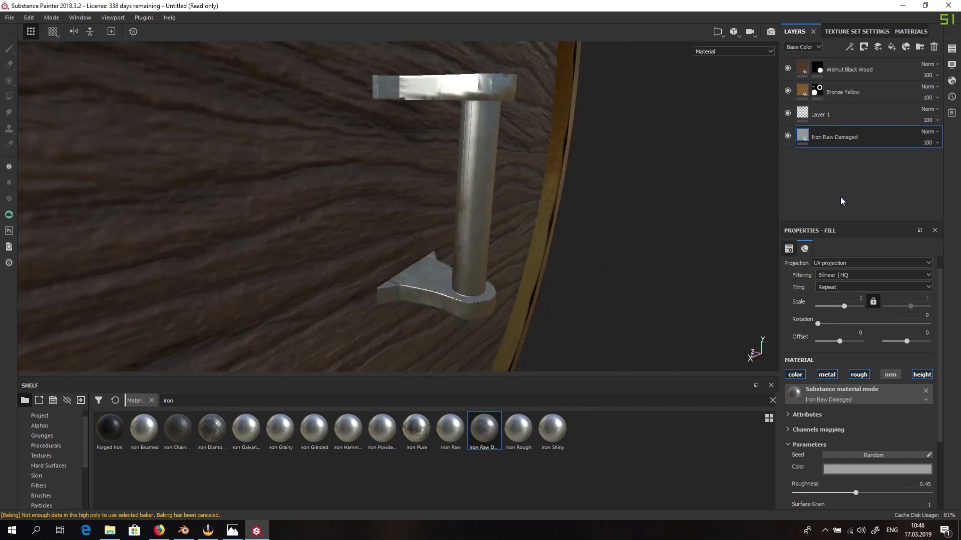
- Examine the iron on the handle up close and look through the shelf materials matching "metal" for an alternative
mouse_move(550, 98)
alt+mouse_down()
mouse_move(549, 144)
mouse_move(545, 102)
alt+mouse_up()
alt+right_drag(545, 102, 436, 118)
alt+drag(436, 119, 247, 69)
scroll(492, 230, up, 1)
scroll(508, 325, down, 4)
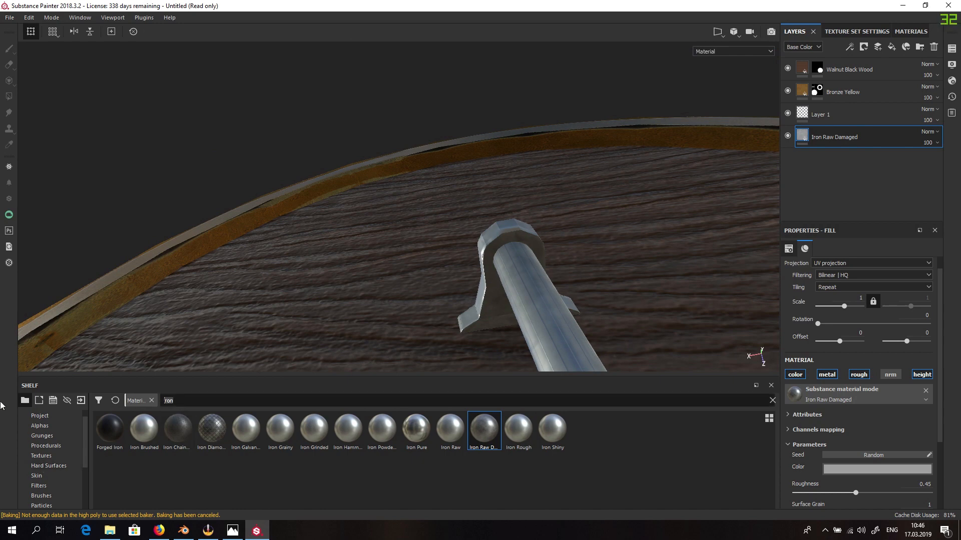
text(metal)
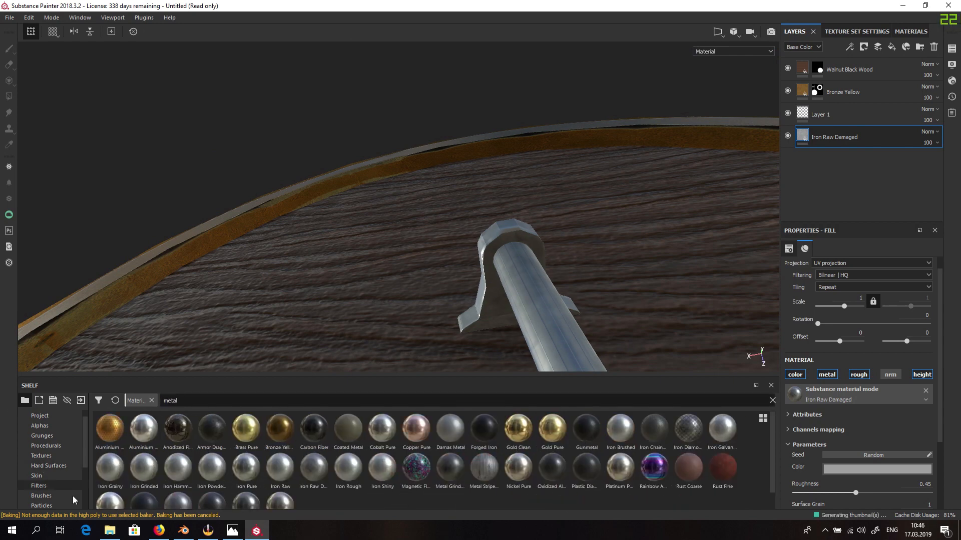
scroll(265, 471, down, 1)
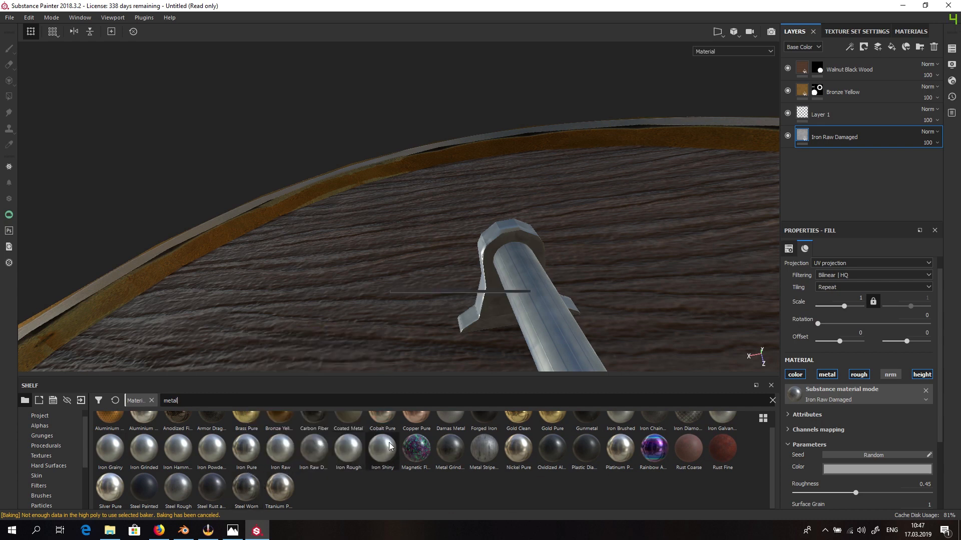
mouse_move(321, 444)
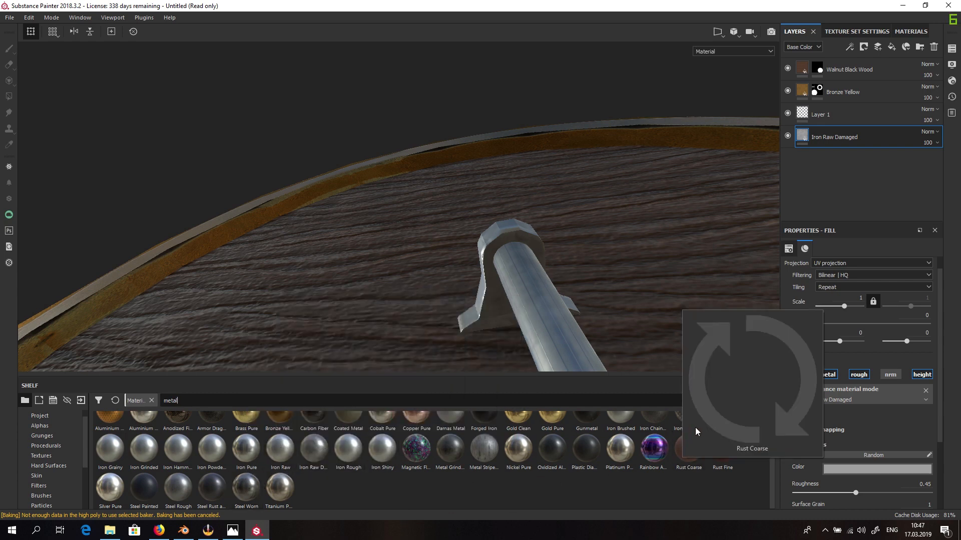
scroll(698, 433, up, 1)
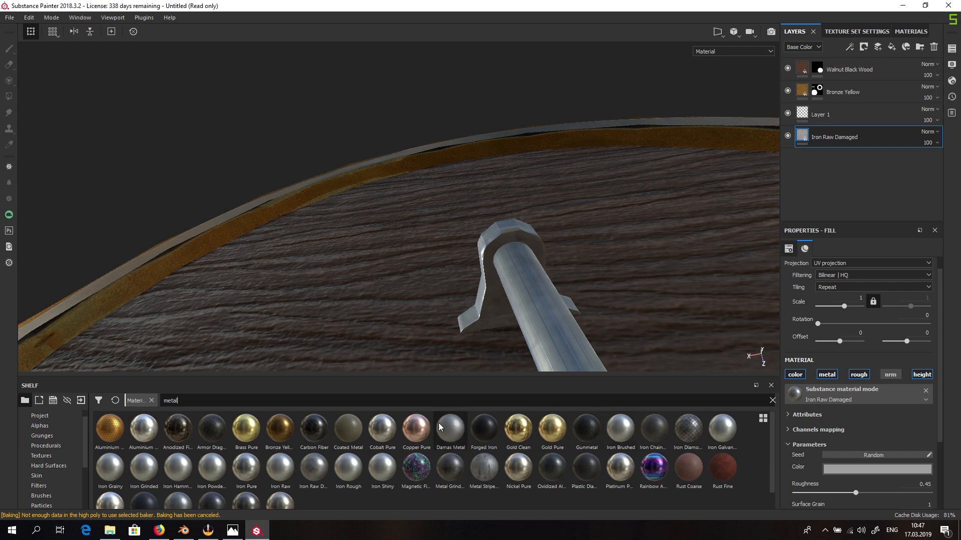
mouse_move(438, 422)
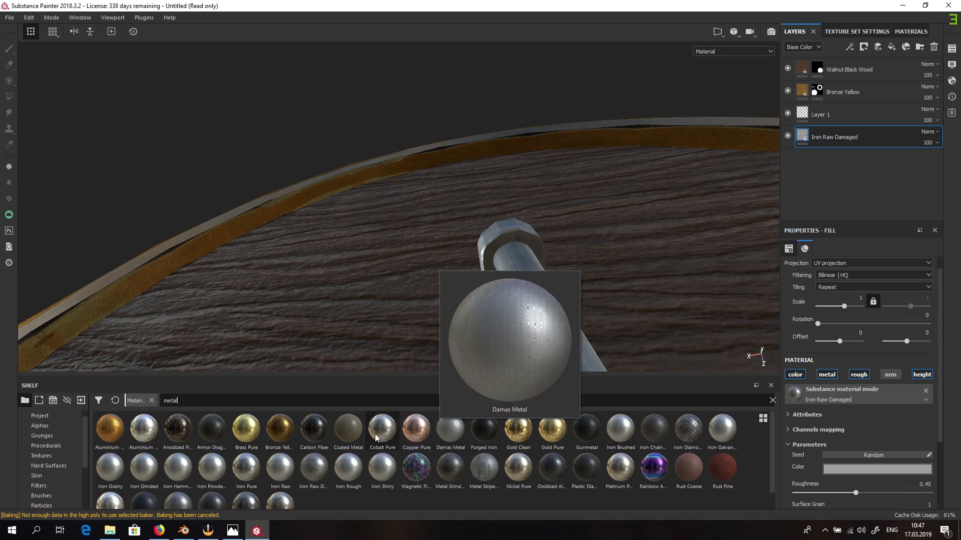
scroll(246, 481, down, 1)
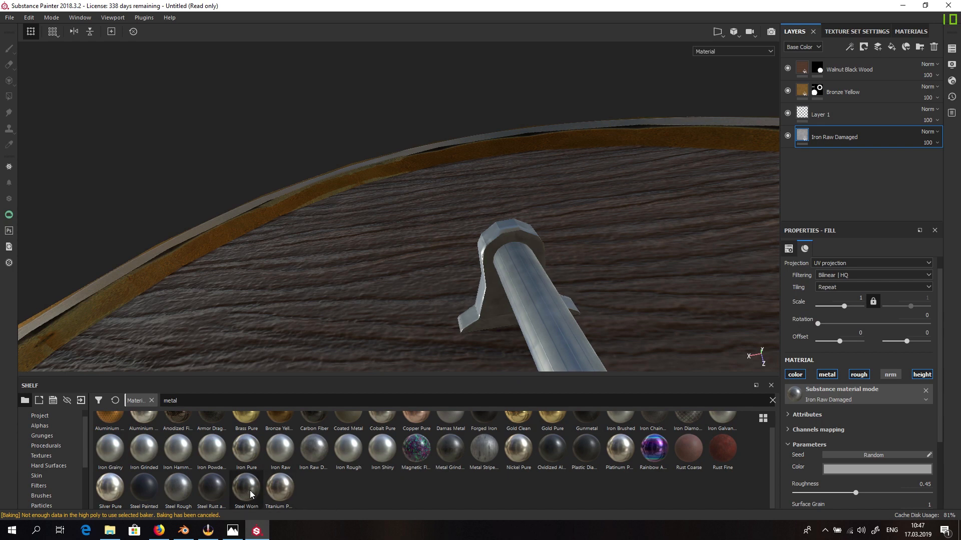
- Search the smart materials for "iron" and apply Iron Old to the shield as the top layer
scroll(45, 480, down, 2)
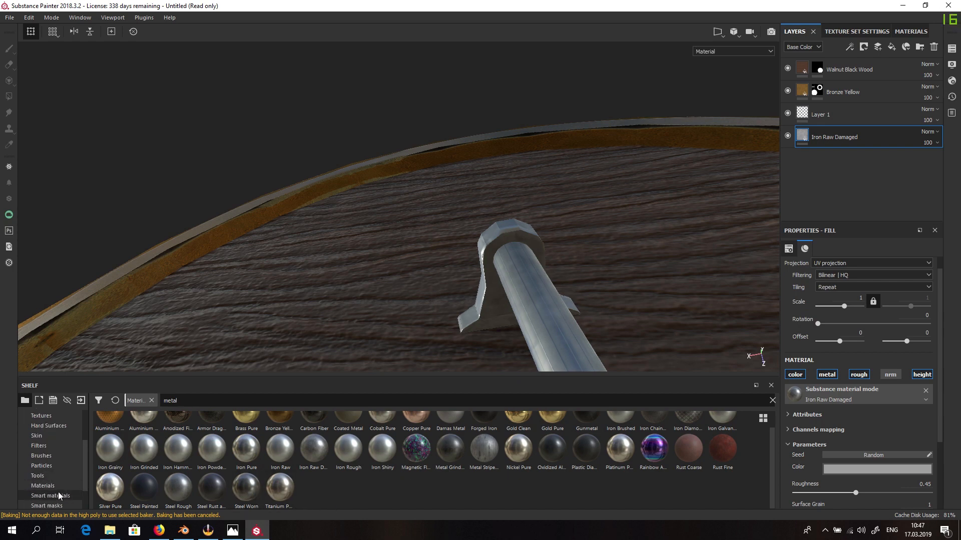
click(50, 495)
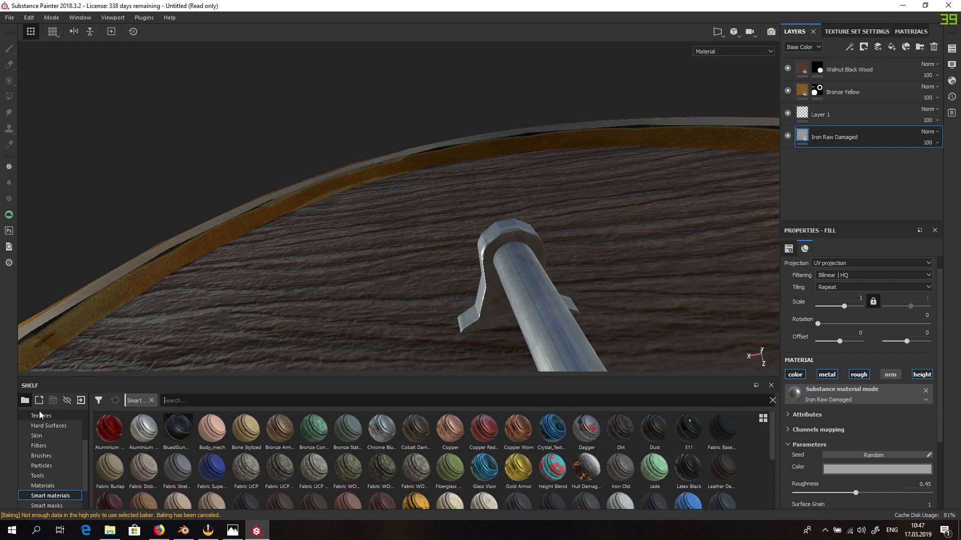
text(iron)
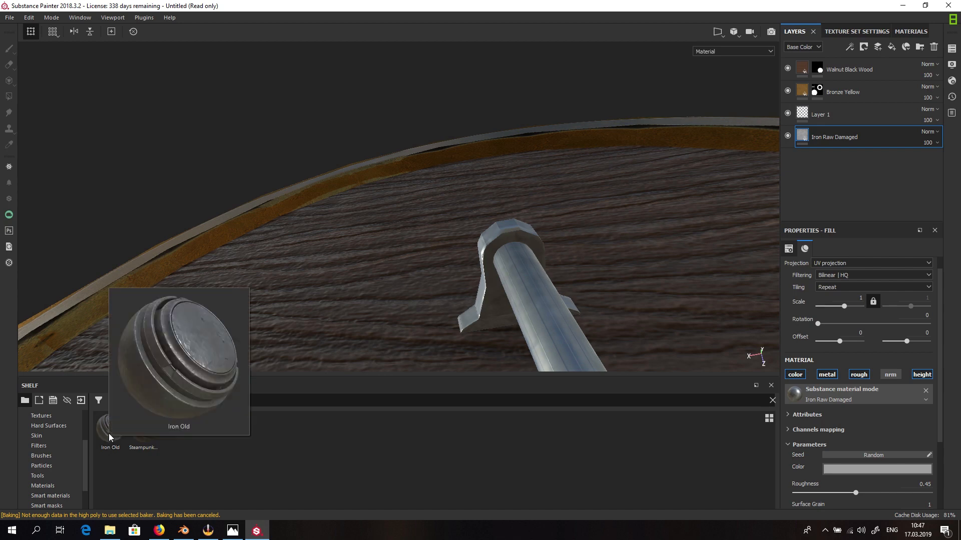
drag(109, 432, 512, 242)
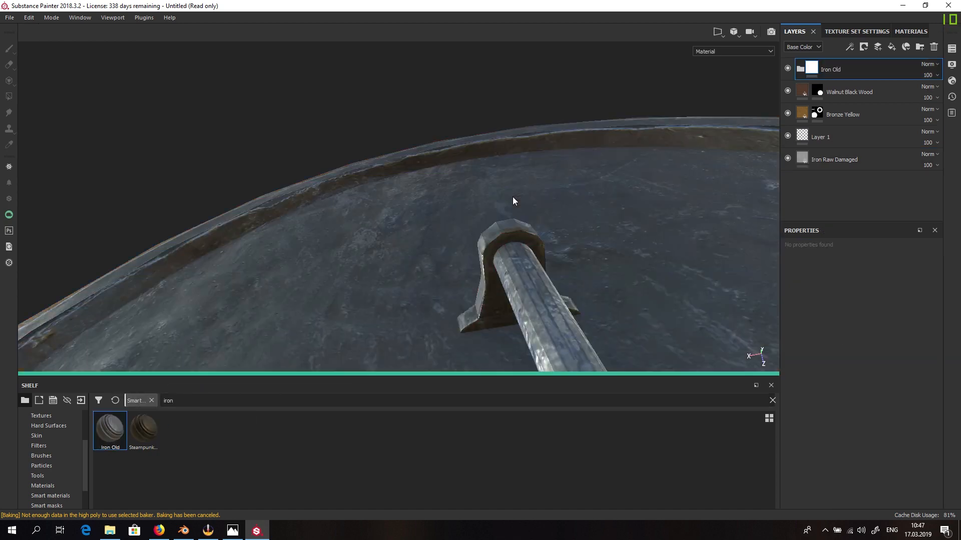
alt+drag(512, 197, 624, 313)
alt+middle_drag(624, 313, 602, 149)
scroll(533, 164, down, 2)
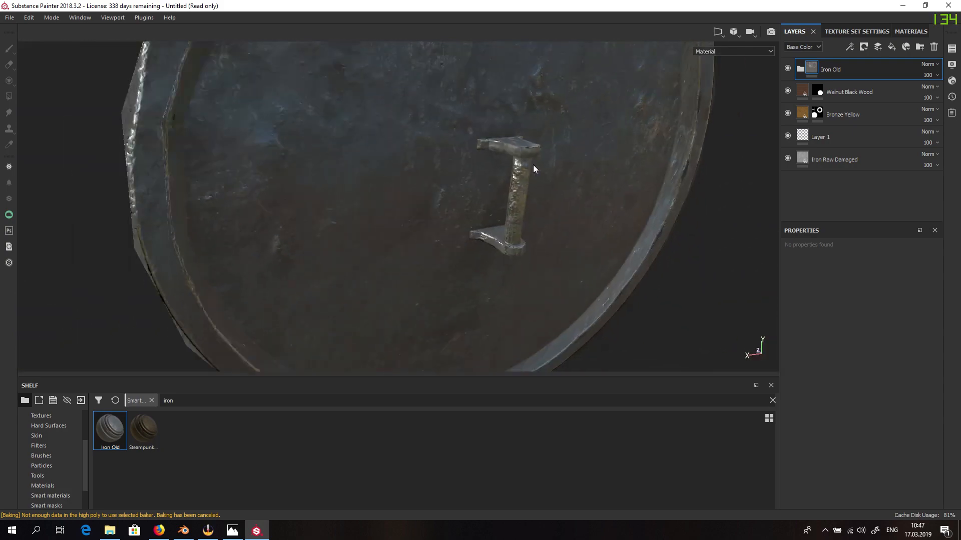
- Move Iron Old to the bottom of the layer stack and delete the Iron Raw Damaged layer
scroll(536, 151, up, 5)
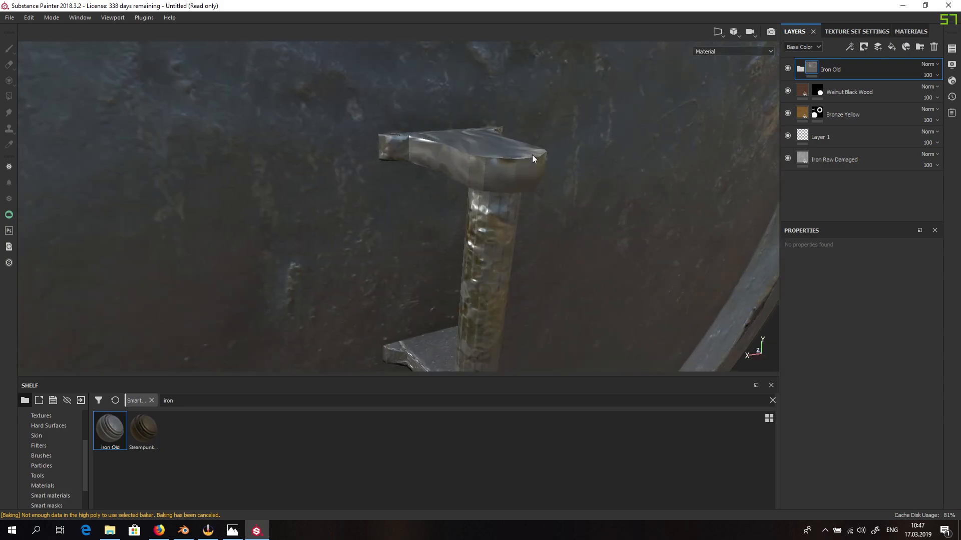
alt+drag(533, 154, 593, 218)
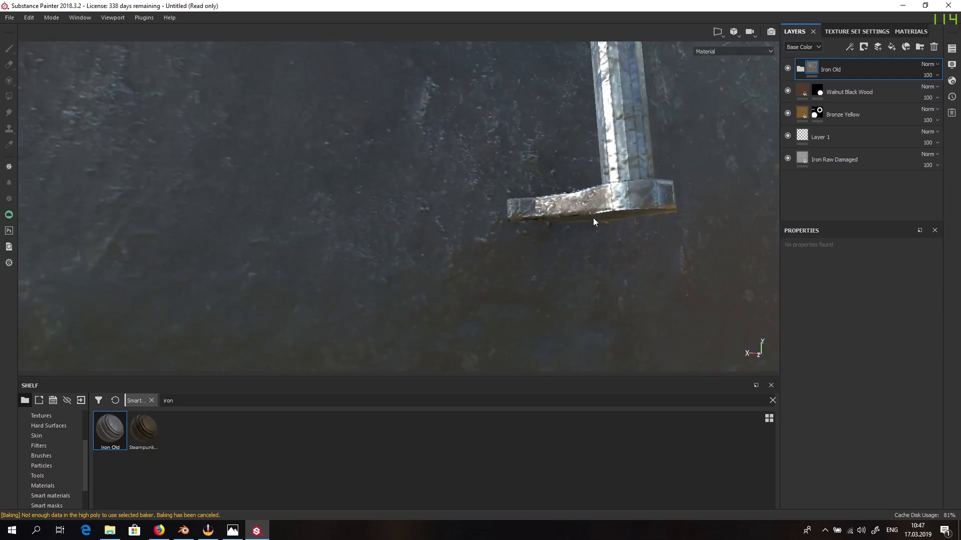
drag(839, 66, 846, 194)
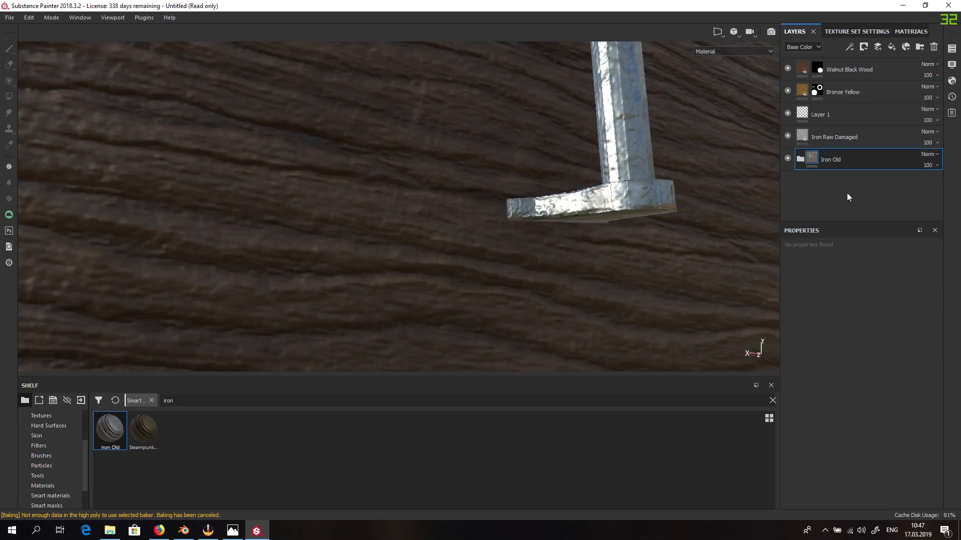
click(835, 131)
key(Delete)
- Add a black mask to Iron Old and reveal the handle's end brackets with UV island polygon fill
right_click(839, 136)
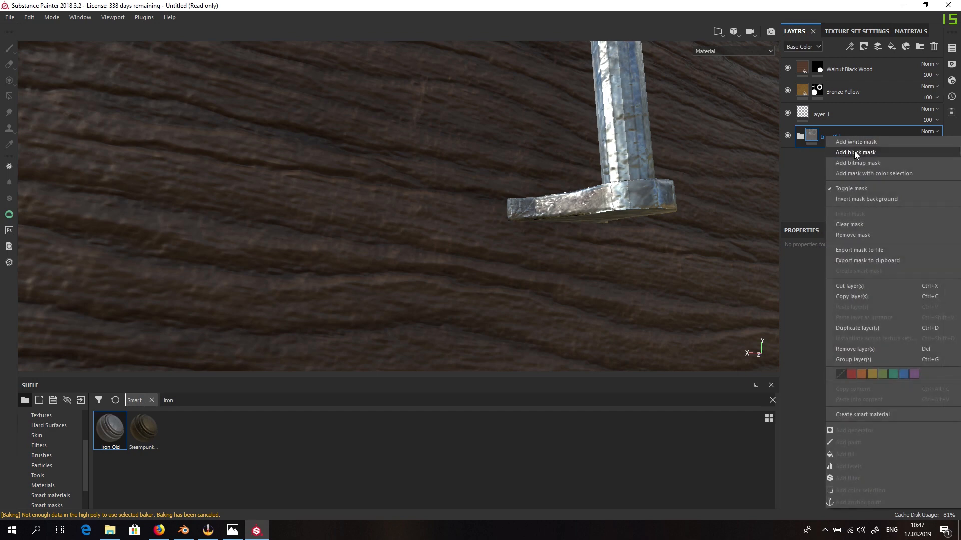
click(854, 153)
alt+drag(781, 206, 707, 163)
click(565, 176)
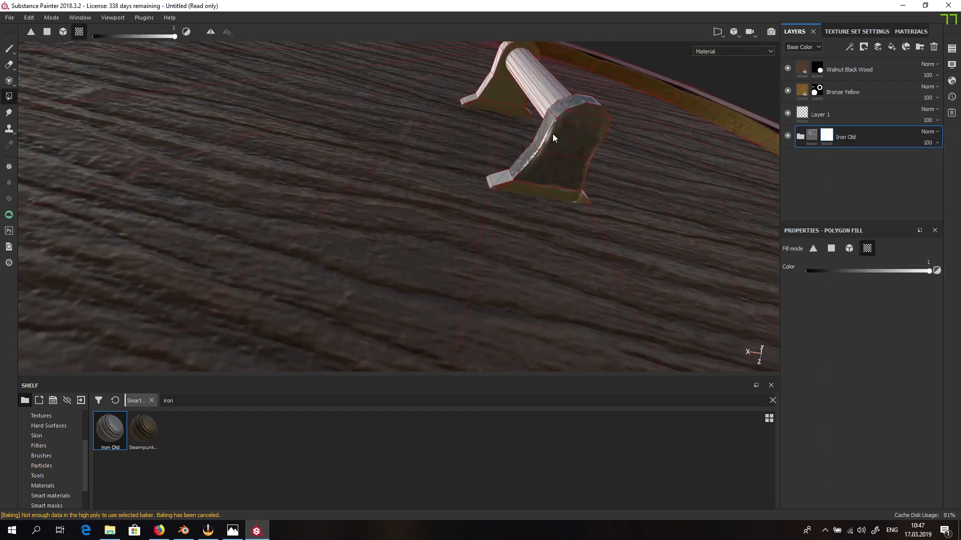
alt+drag(553, 133, 500, 163)
alt+drag(482, 117, 560, 274)
click(560, 148)
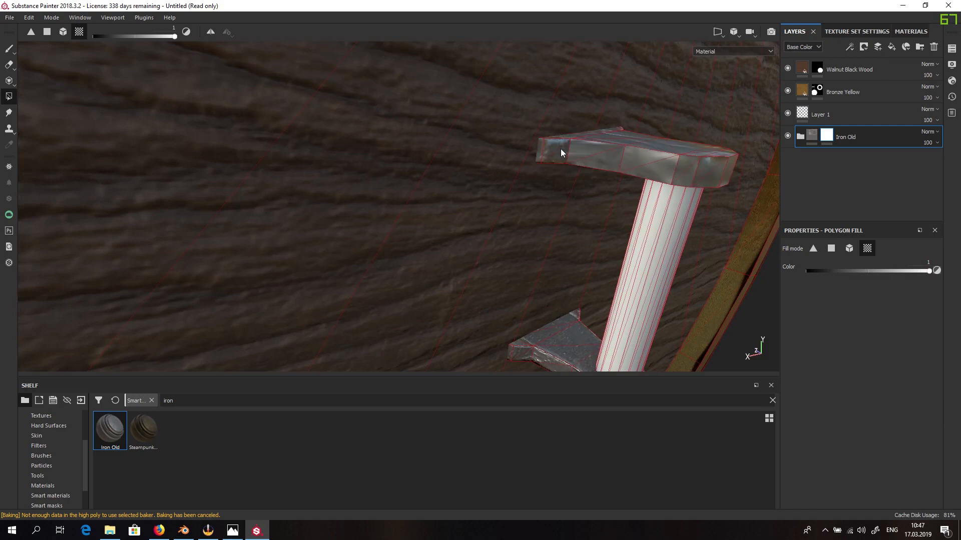
alt+drag(561, 149, 429, 66)
scroll(642, 212, up, 3)
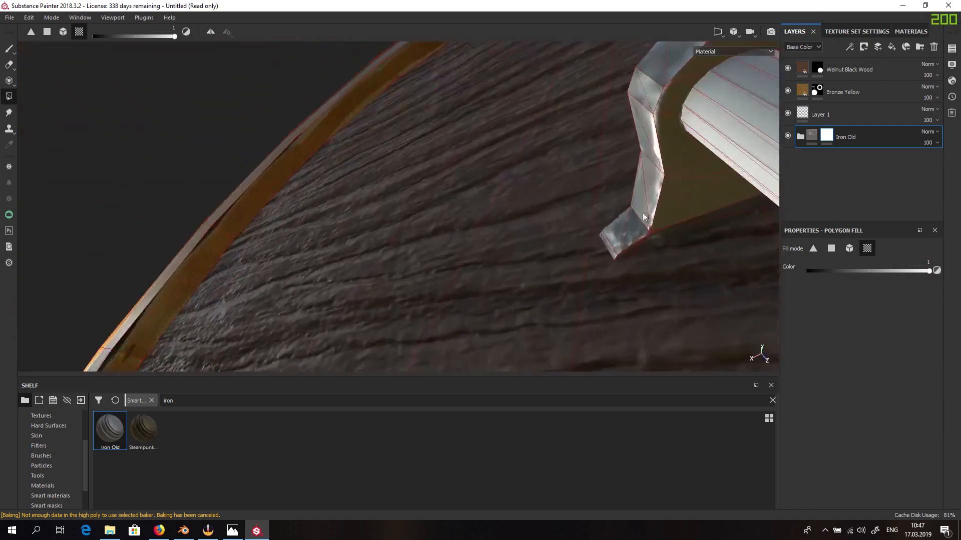
ctrl+alt+drag(642, 212, 568, 268)
scroll(494, 179, up, 3)
scroll(495, 183, down, 3)
scroll(494, 226, down, 3)
scroll(496, 276, up, 3)
scroll(496, 275, down, 5)
- Expand the Iron Old folder and set the scale of its Iron fill layer to 11.04
click(806, 142)
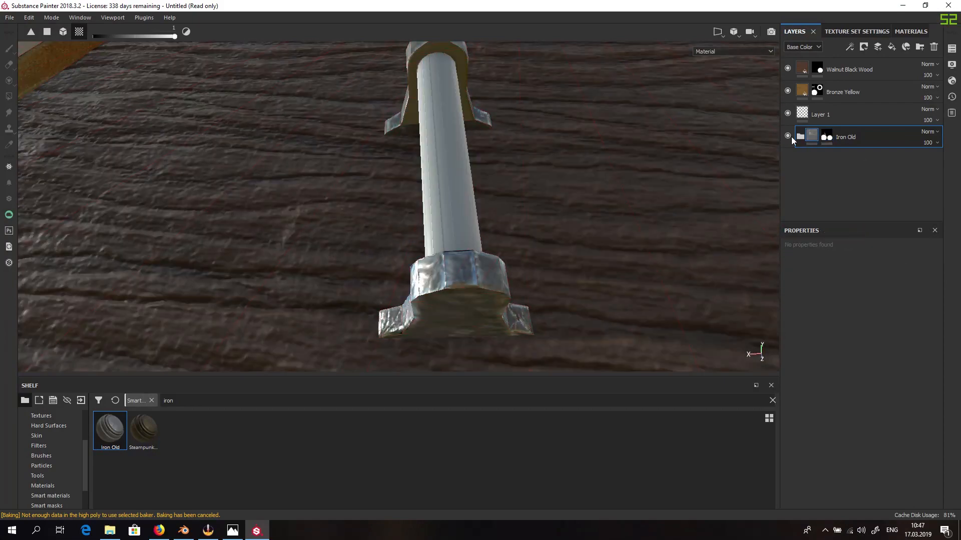
click(800, 137)
click(817, 196)
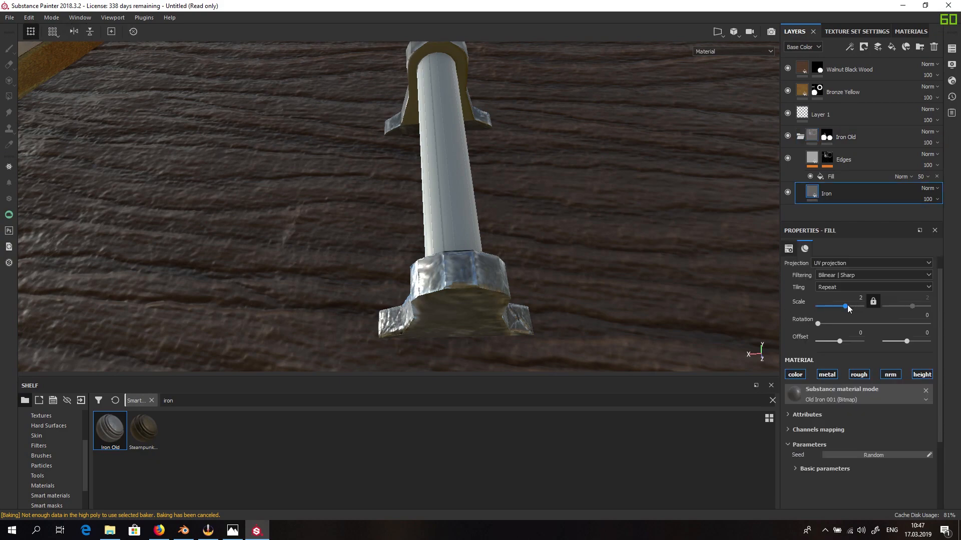
mouse_move(848, 305)
mouse_down()
mouse_move(839, 305)
mouse_move(848, 307)
mouse_up()
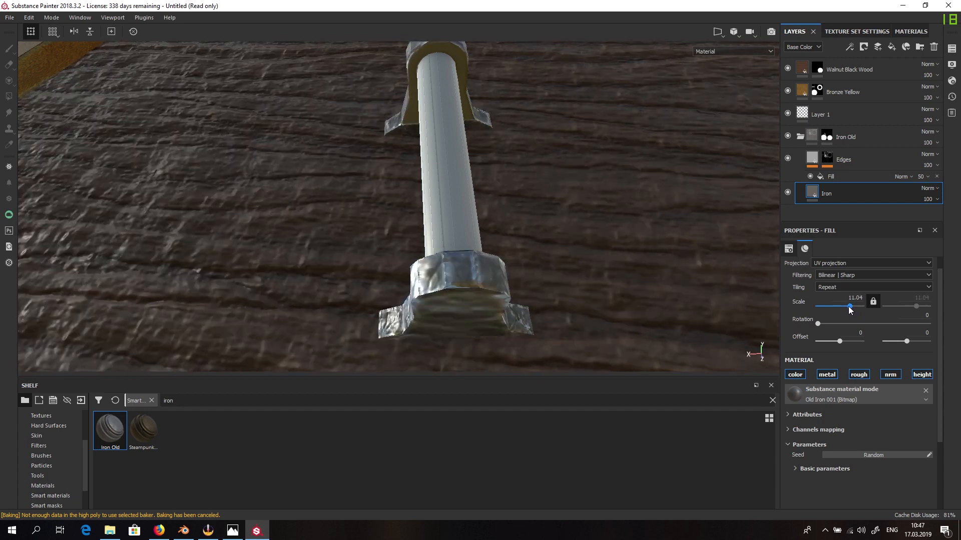
- Replace Iron Old's mask with a new black mask and fill the handle's bracket faces and feet by UV island
right_click(843, 88)
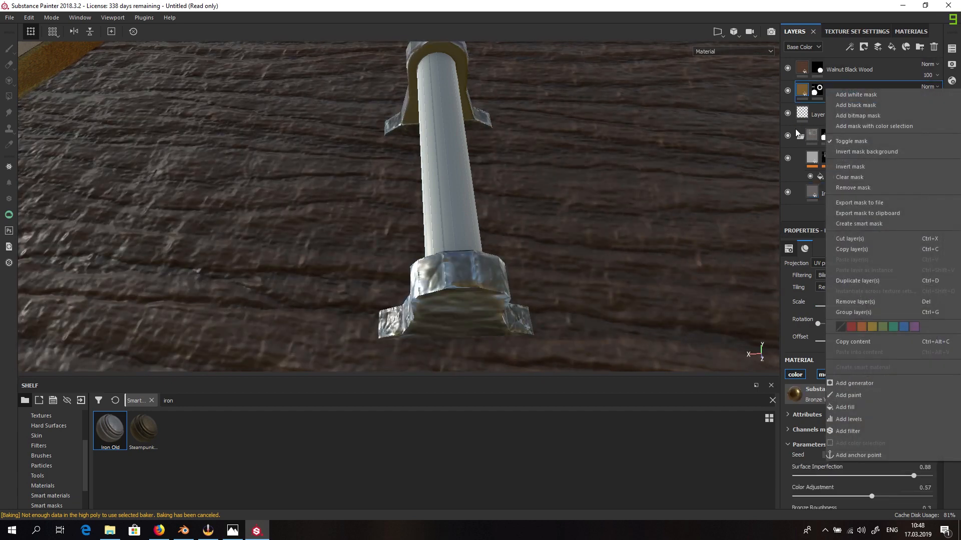
click(797, 133)
right_click(836, 134)
click(853, 149)
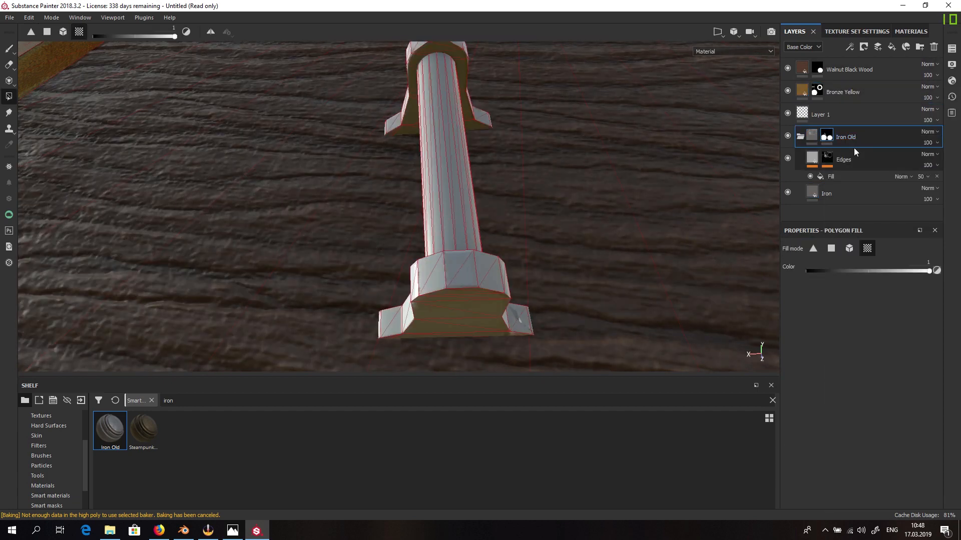
click(473, 311)
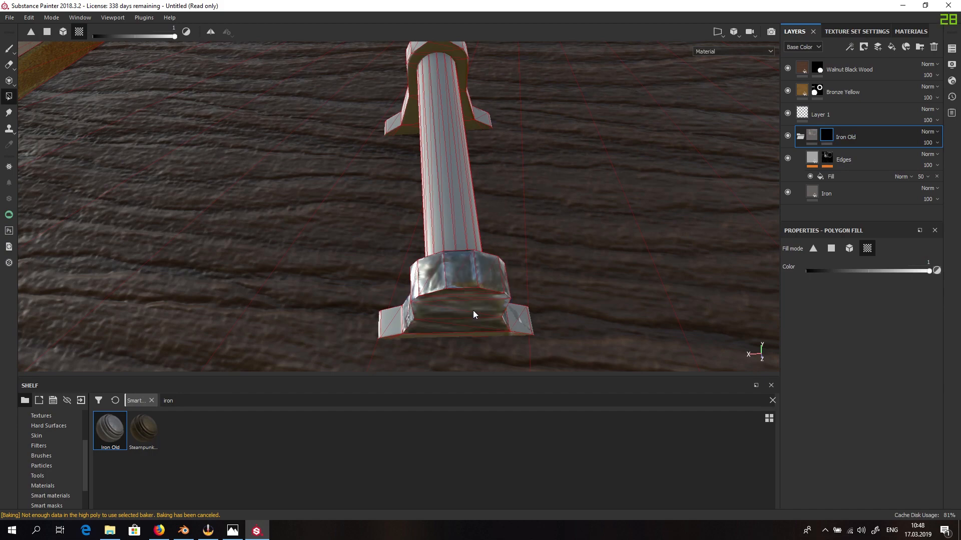
click(523, 325)
click(409, 107)
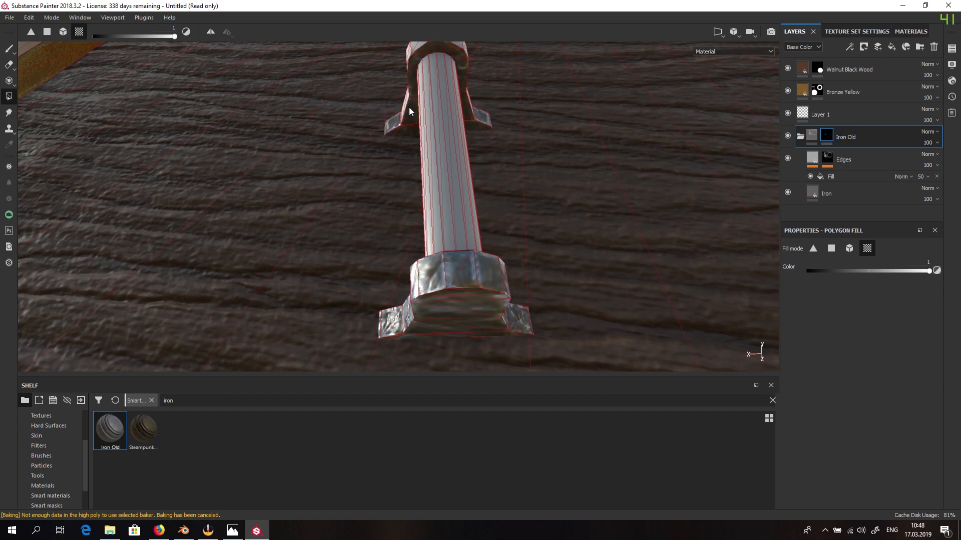
- Examine the iron texture on the handle's brackets up close from several angles
alt+drag(412, 107, 490, 186)
alt+drag(449, 83, 427, 77)
alt+middle_drag(427, 77, 457, 182)
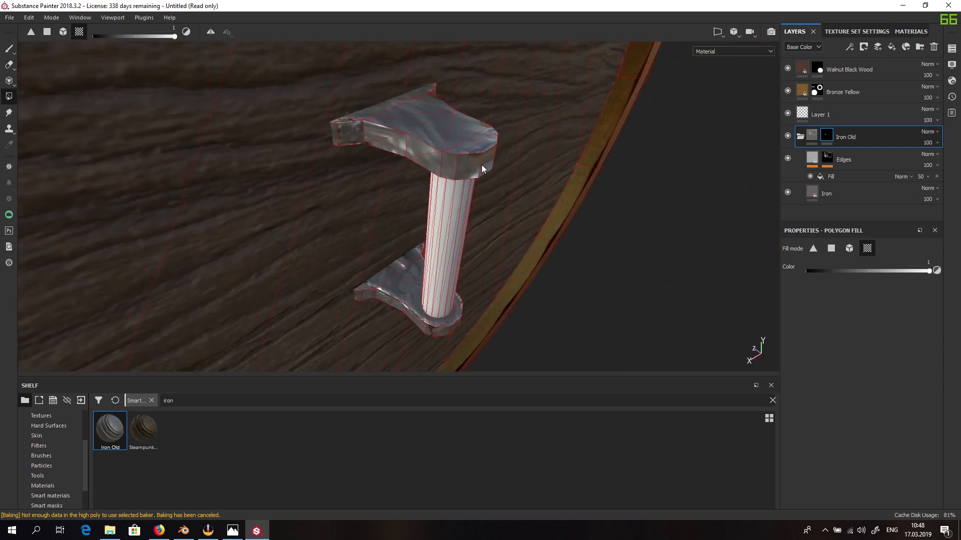
scroll(441, 131, up, 5)
alt+middle_drag(408, 129, 416, 199)
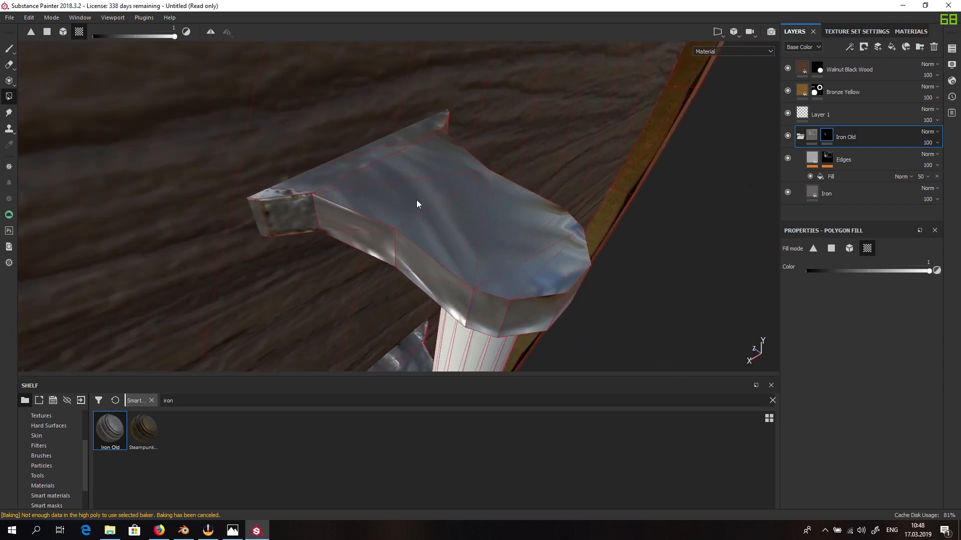
scroll(416, 199, down, 3)
alt+drag(439, 206, 487, 198)
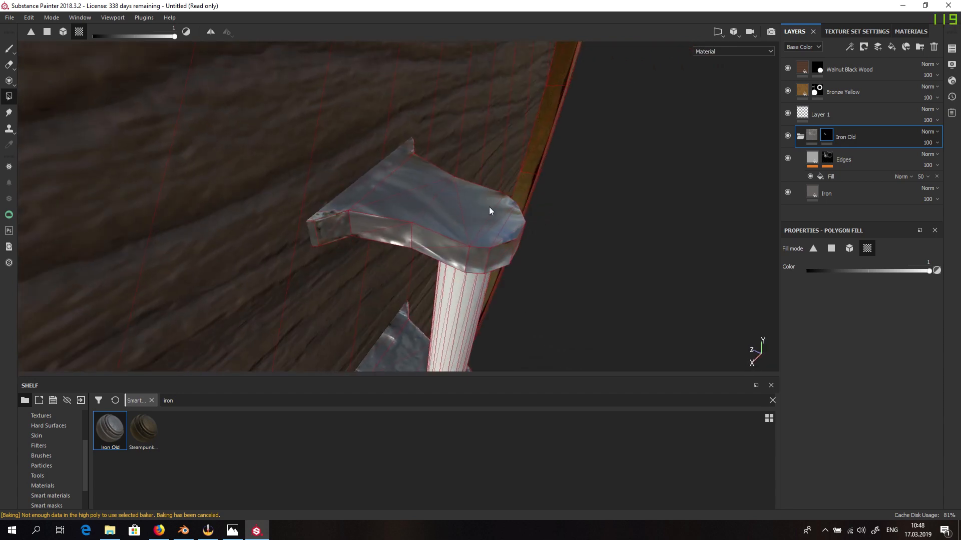
scroll(425, 251, up, 3)
scroll(426, 245, down, 7)
alt+drag(425, 244, 406, 179)
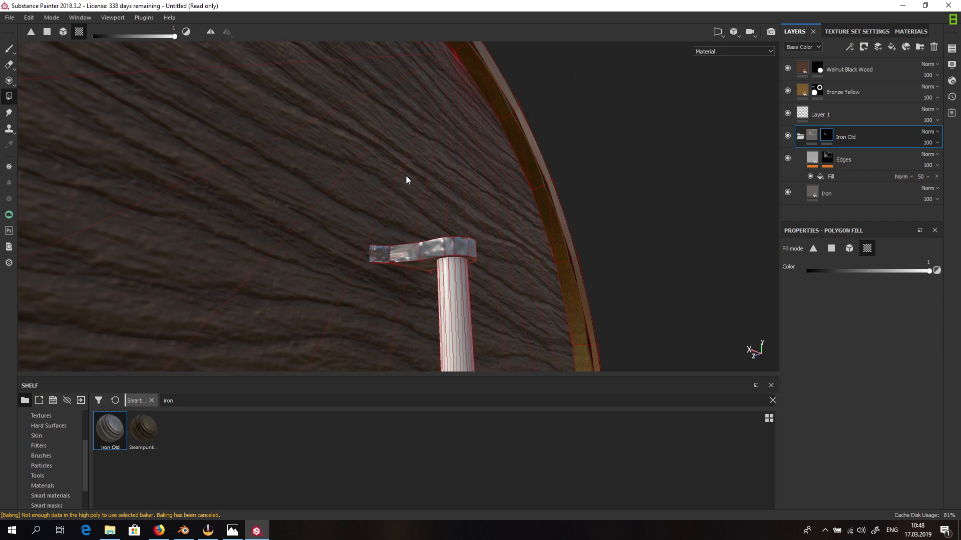
scroll(408, 178, up, 2)
scroll(409, 178, down, 6)
scroll(417, 235, up, 6)
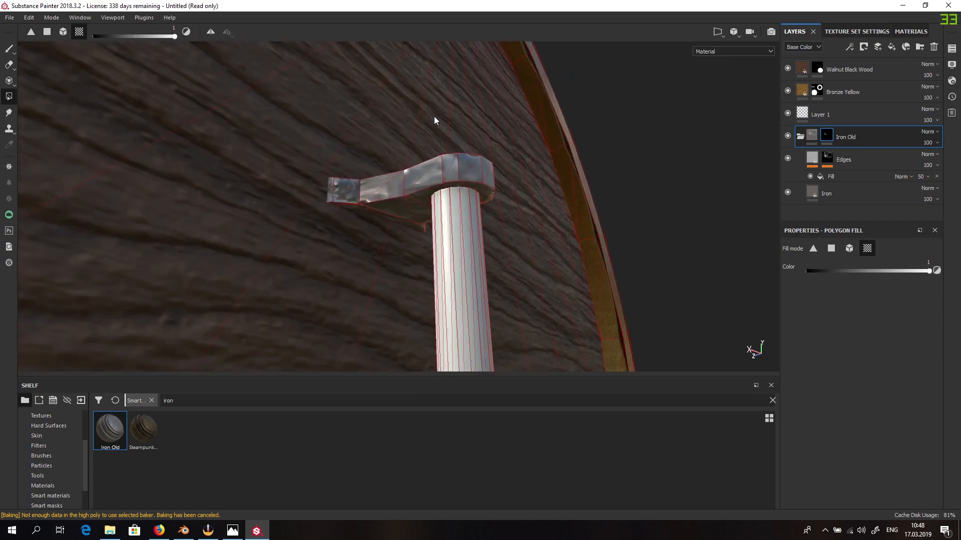
alt+drag(434, 116, 406, 254)
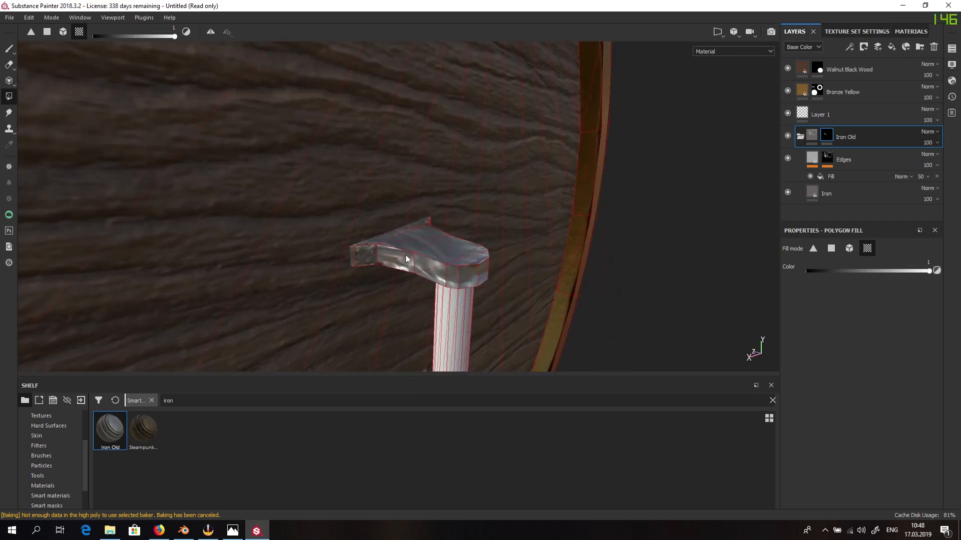
scroll(394, 257, down, 2)
scroll(397, 254, up, 3)
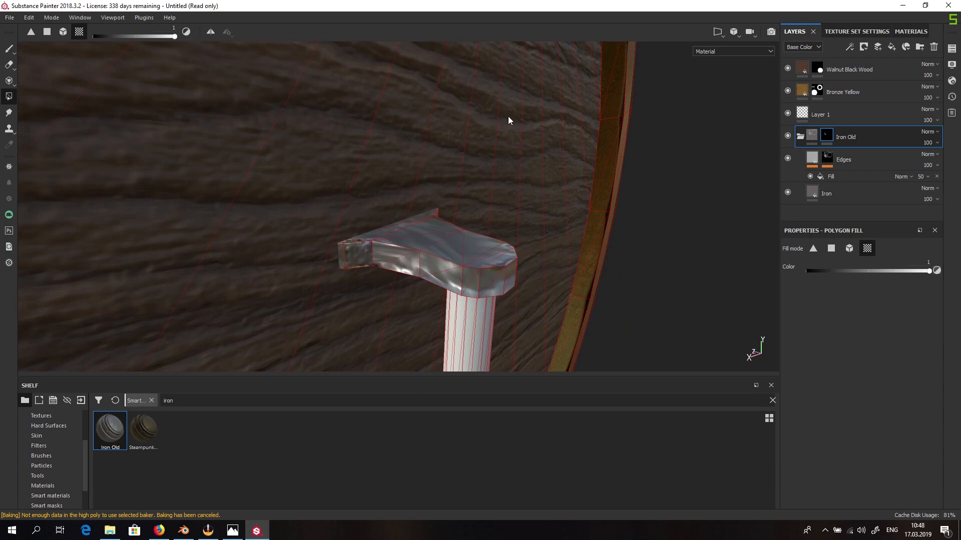
scroll(650, 235, up, 3)
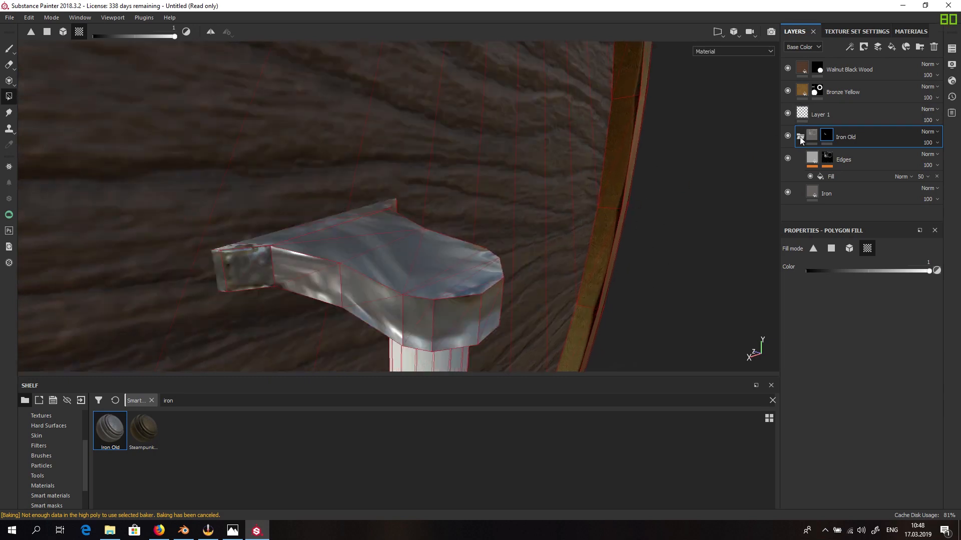
- Collapse the Iron Old folder and add an empty paint layer directly above it
click(800, 136)
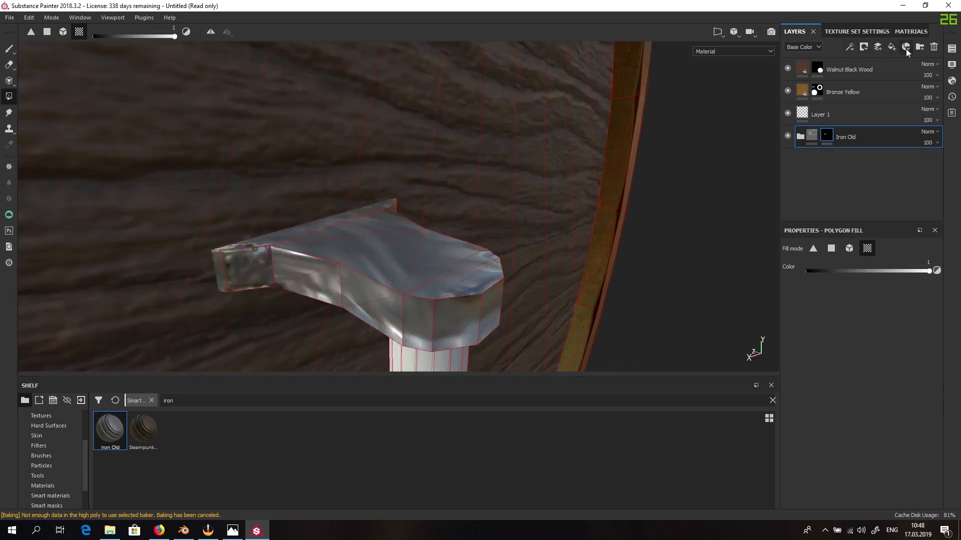
click(882, 46)
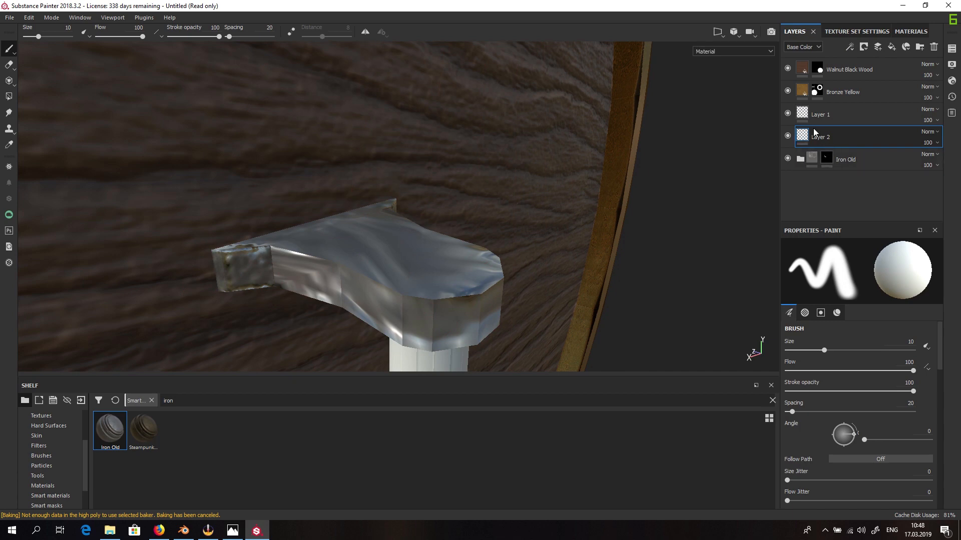
scroll(363, 241, down, 1)
right_click(364, 238)
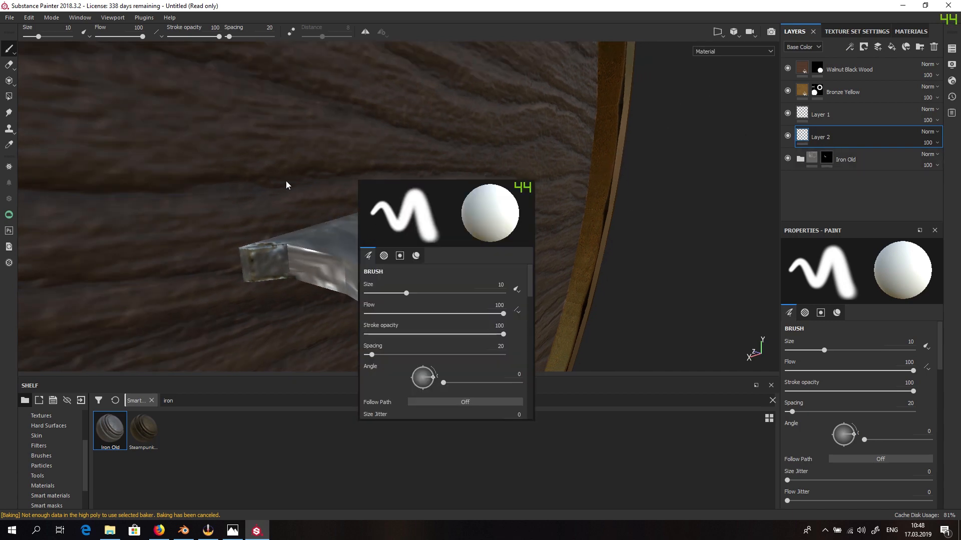
click(287, 185)
- Look over the handle from above and switch the viewport to 2D only
scroll(435, 244, down, 5)
scroll(429, 167, down, 3)
scroll(427, 170, up, 4)
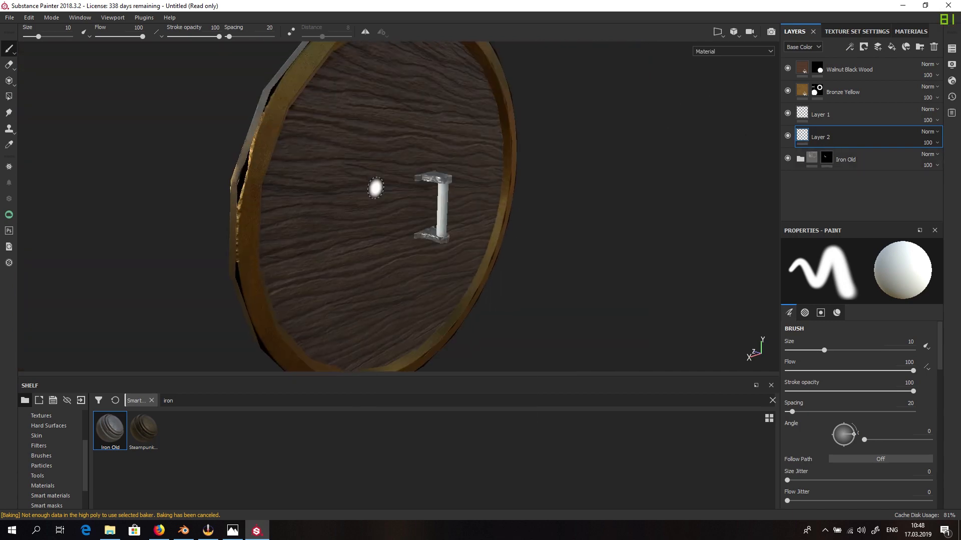
scroll(400, 184, up, 4)
alt+drag(538, 125, 533, 179)
drag(459, 230, 494, 263)
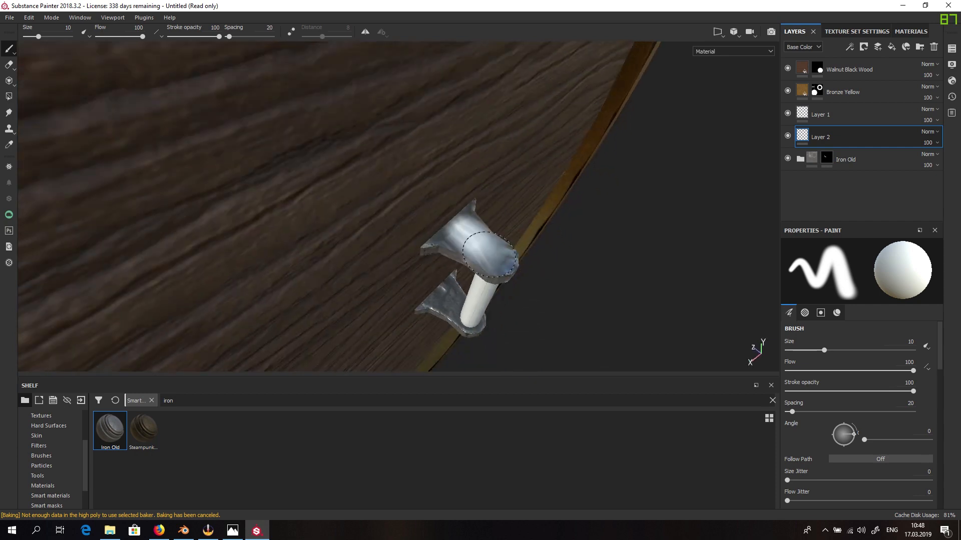
click(717, 32)
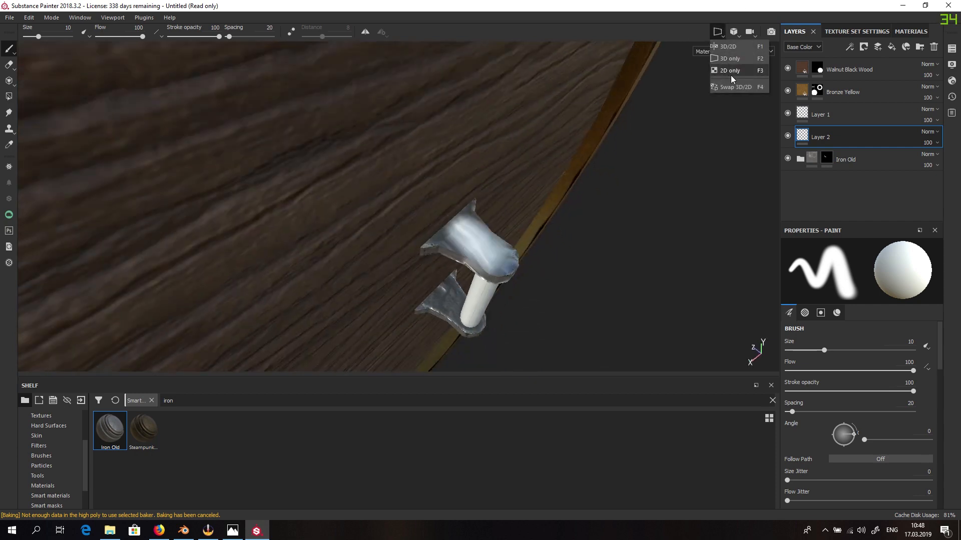
click(728, 74)
- Examine the handle's UV islands and the iron coverage on them in the texture layout
scroll(310, 102, down, 2)
alt+middle_drag(355, 114, 390, 216)
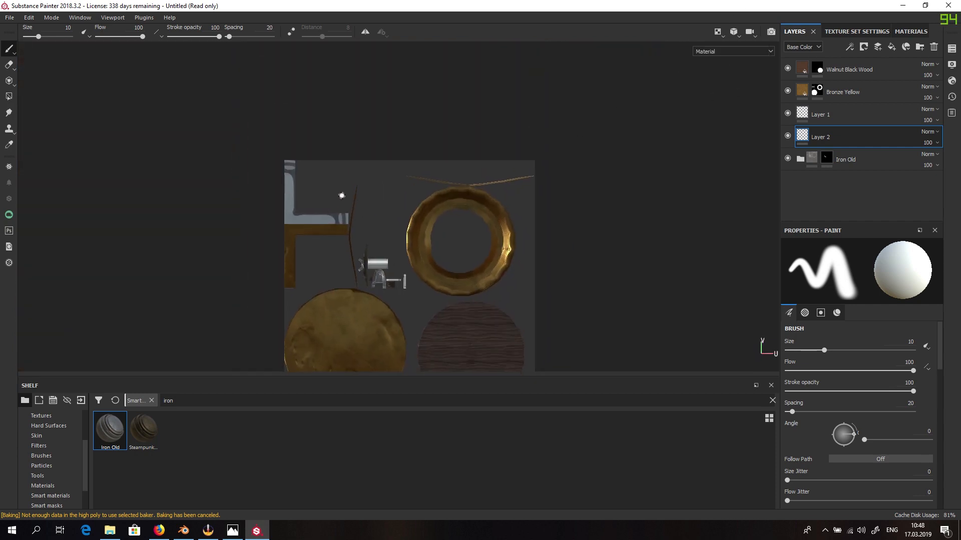
scroll(296, 199, up, 5)
alt+middle_drag(542, 158, 396, 152)
alt+middle_drag(551, 290, 542, 79)
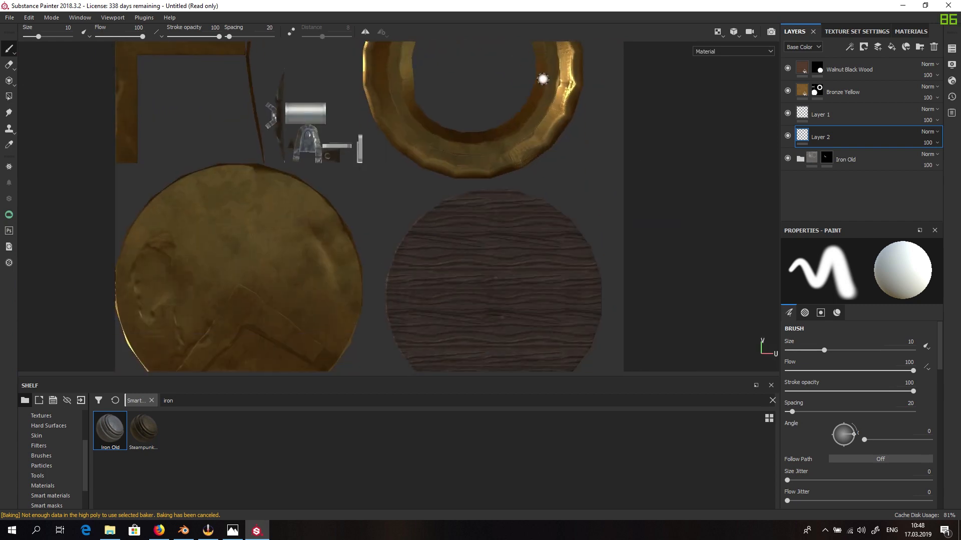
scroll(271, 144, down, 2)
scroll(270, 144, up, 5)
scroll(270, 143, up, 2)
scroll(314, 157, up, 2)
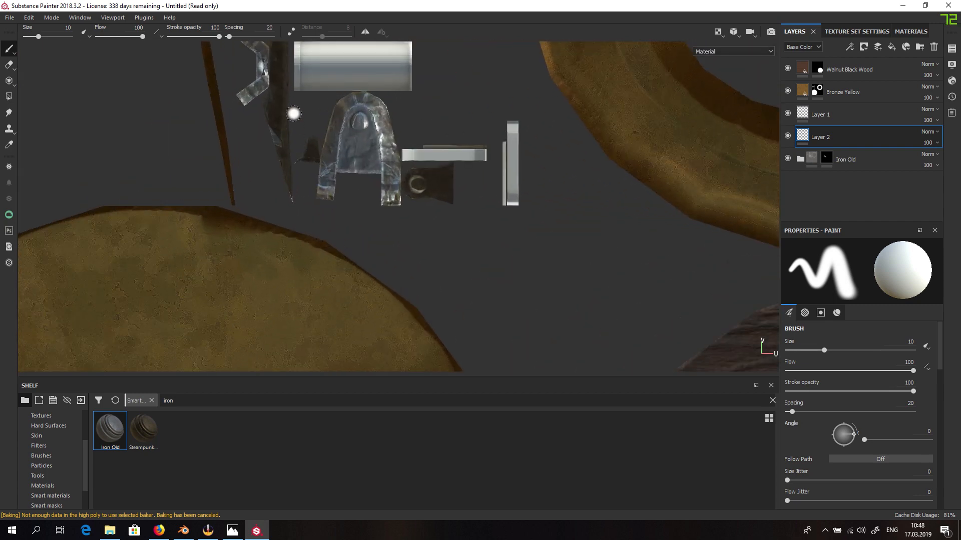
alt+middle_drag(294, 114, 344, 244)
scroll(486, 195, up, 3)
scroll(489, 189, down, 3)
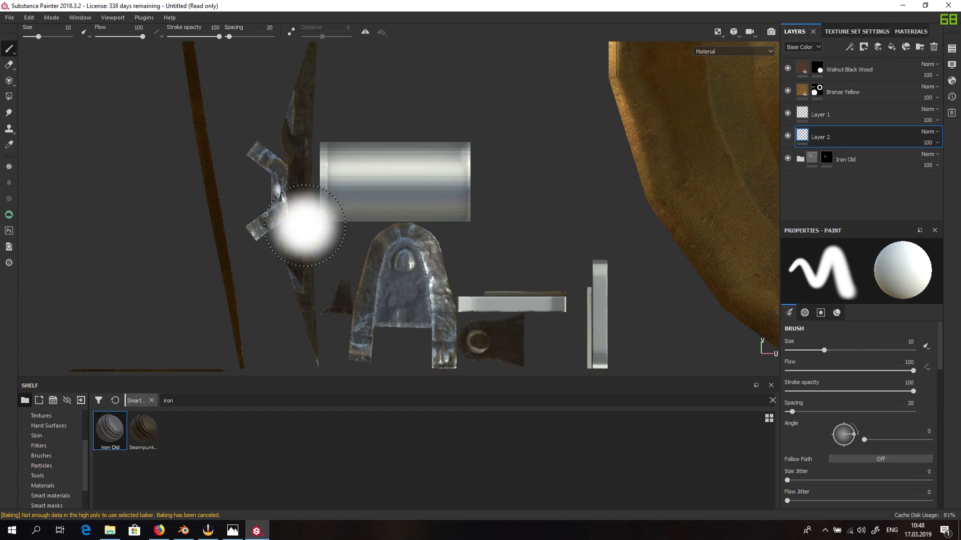
key(ctrl)
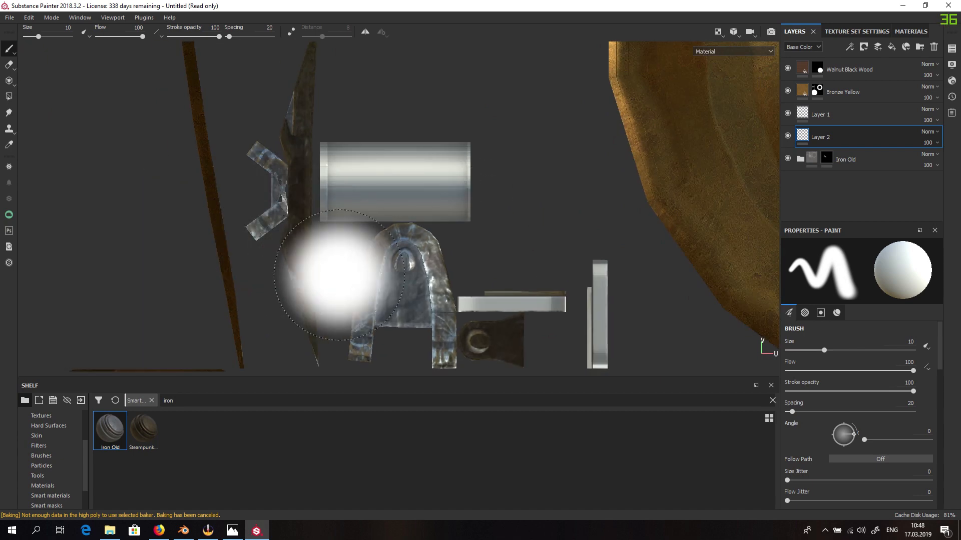
scroll(263, 185, down, 2)
scroll(259, 188, up, 5)
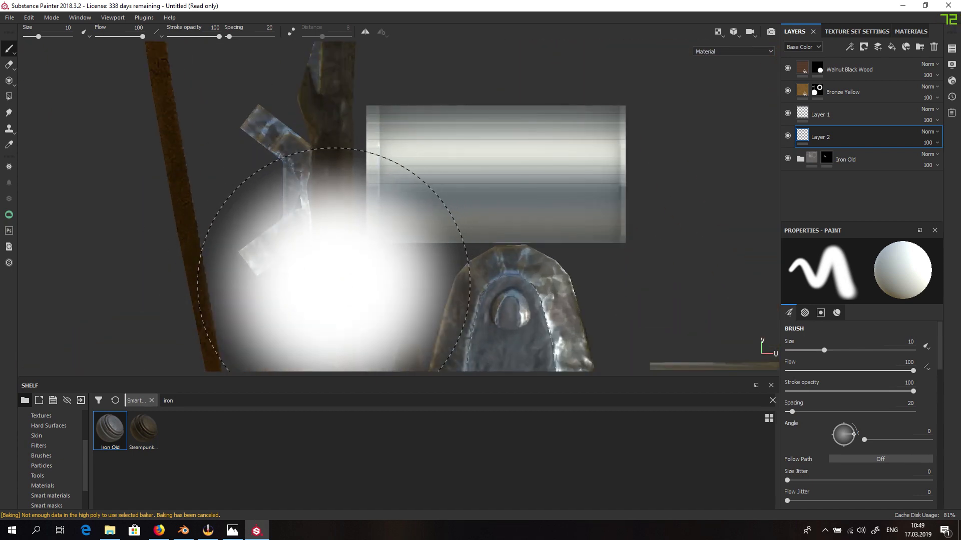
scroll(330, 120, down, 6)
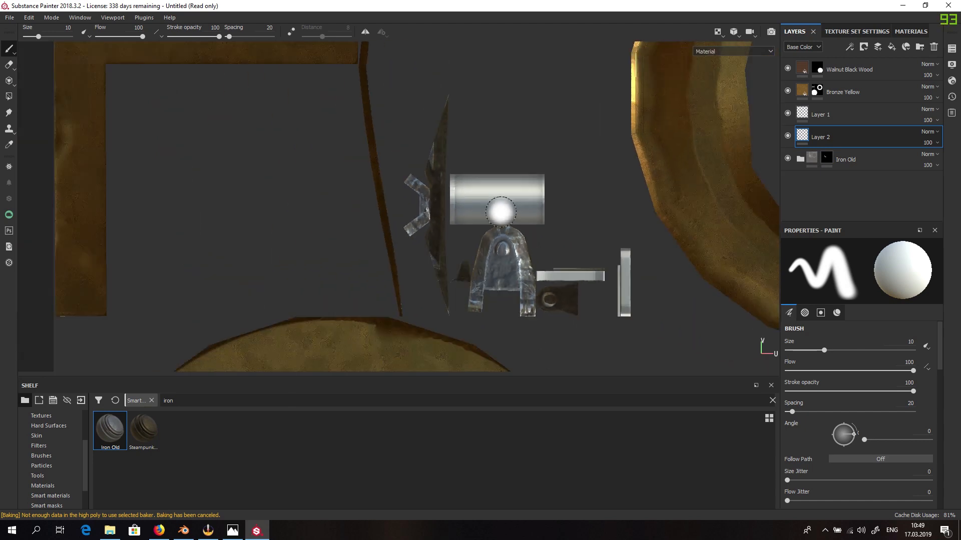
- Switch the viewport back to 3D only and look over the whole handle on the shield's back
click(718, 31)
click(724, 71)
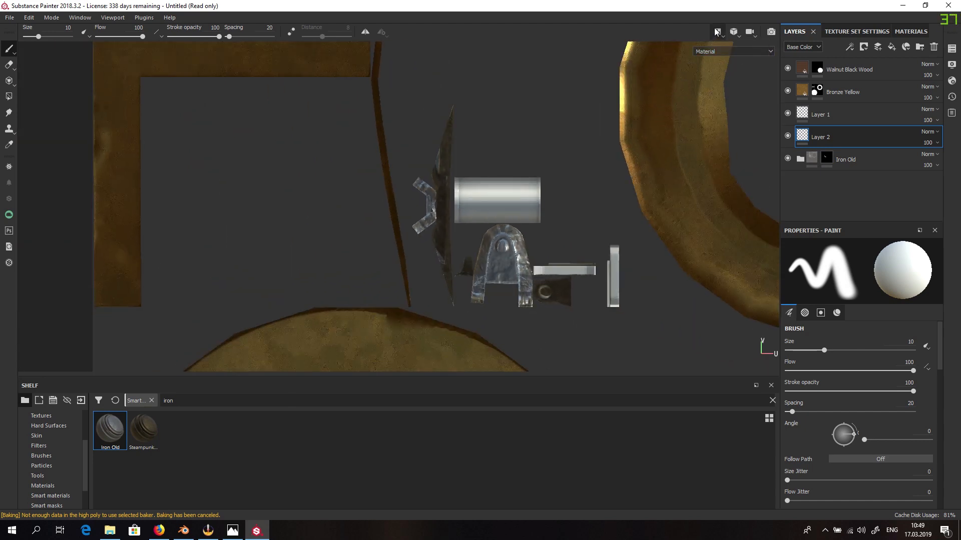
click(717, 32)
click(718, 59)
scroll(566, 217, down, 2)
scroll(566, 216, up, 3)
alt+middle_drag(566, 216, 601, 277)
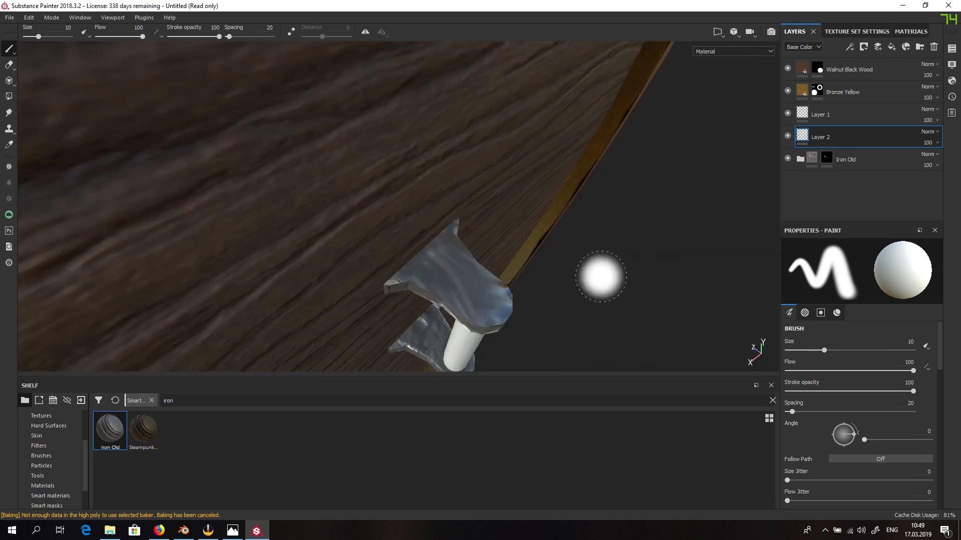
alt+drag(601, 276, 755, 172)
scroll(598, 230, up, 3)
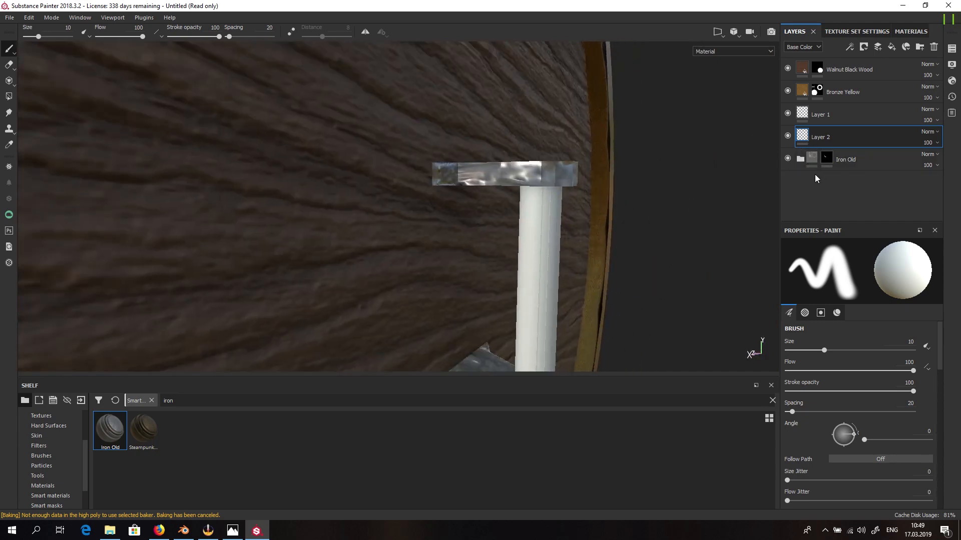
alt+drag(737, 206, 668, 221)
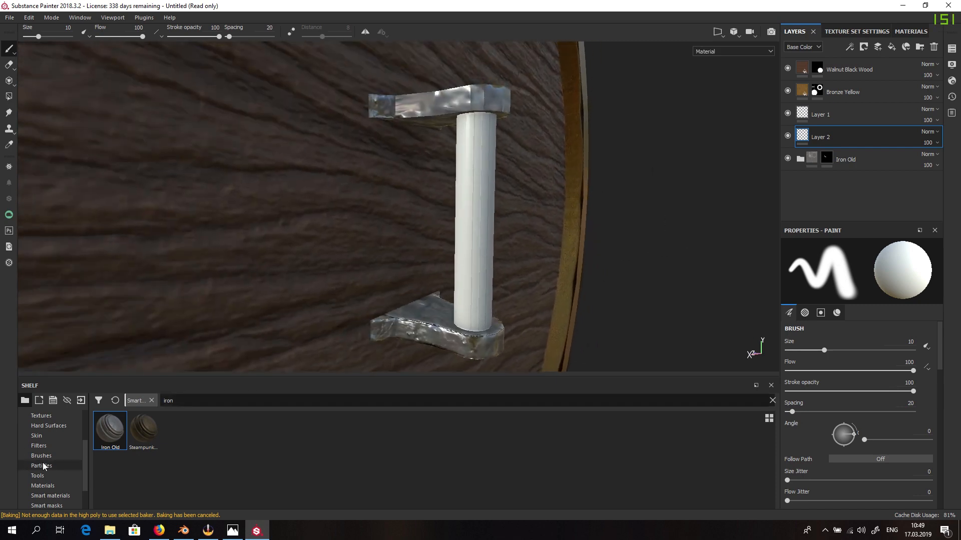
- Search the materials for wood and add Wood Rough as a fill layer at the top of the layer stack
click(139, 424)
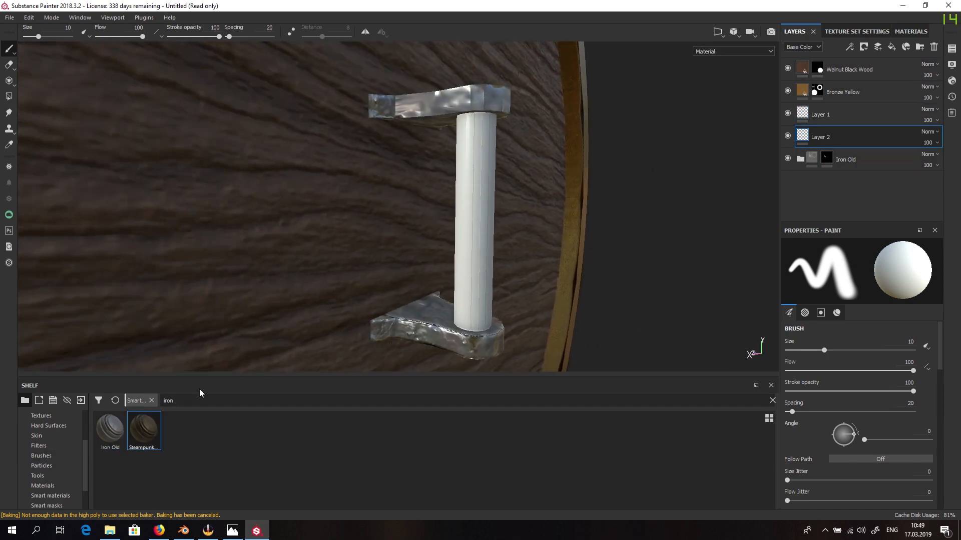
click(42, 485)
click(56, 477)
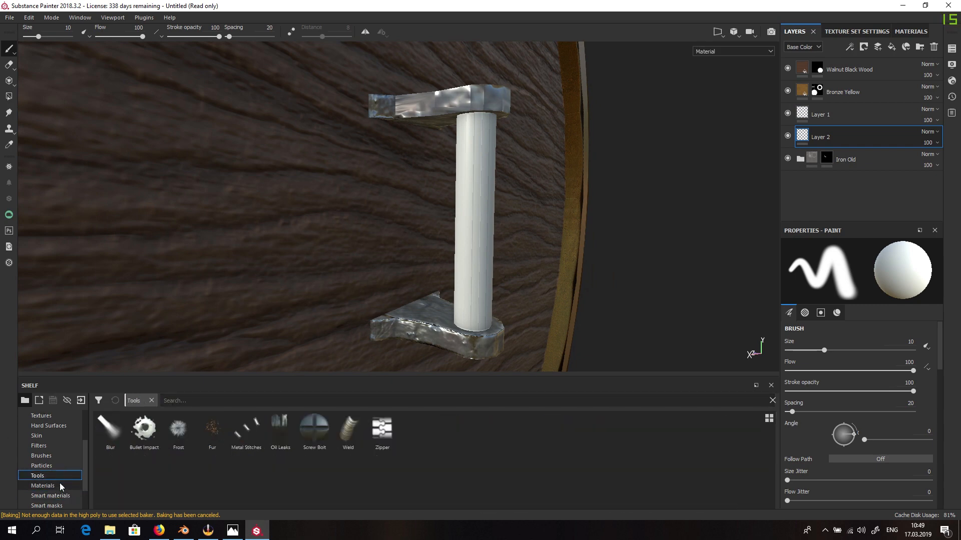
click(61, 487)
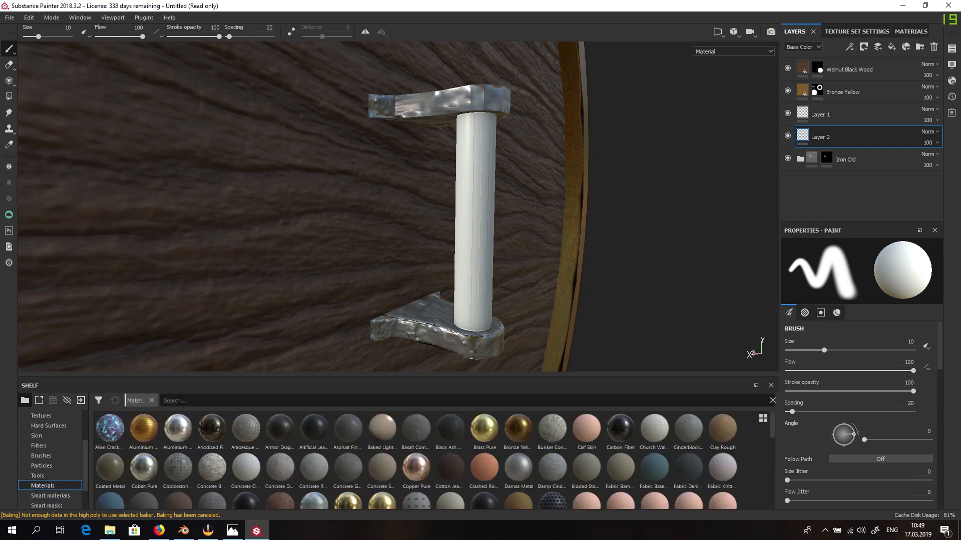
text(wo)
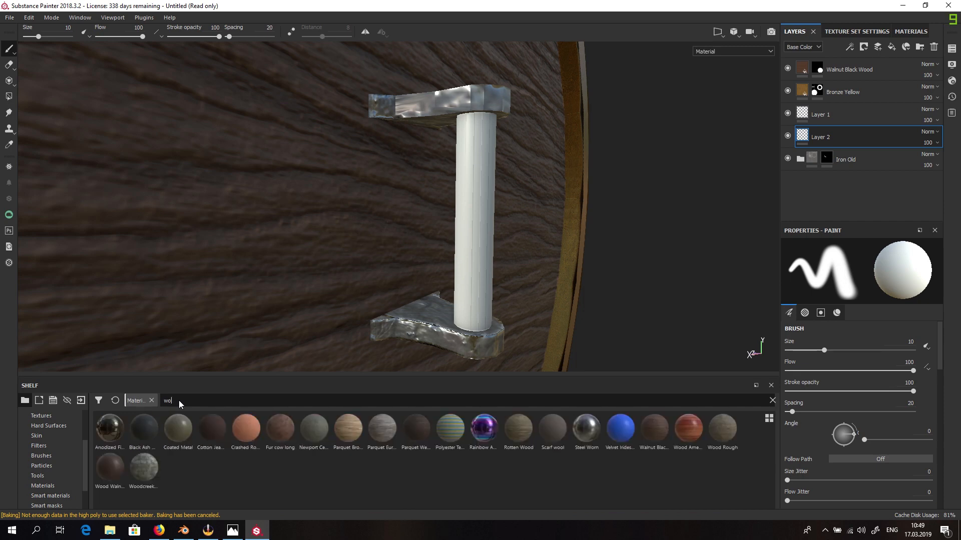
text(od)
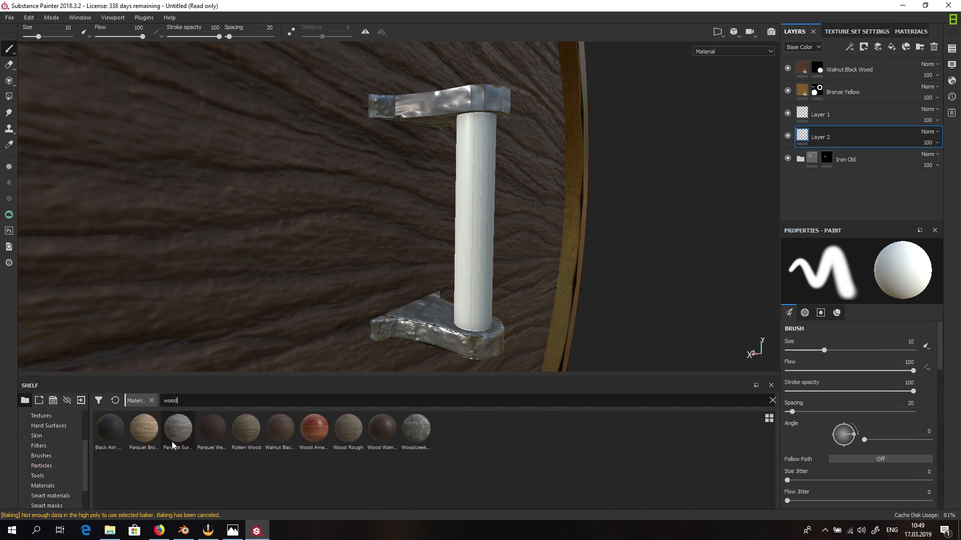
mouse_move(235, 439)
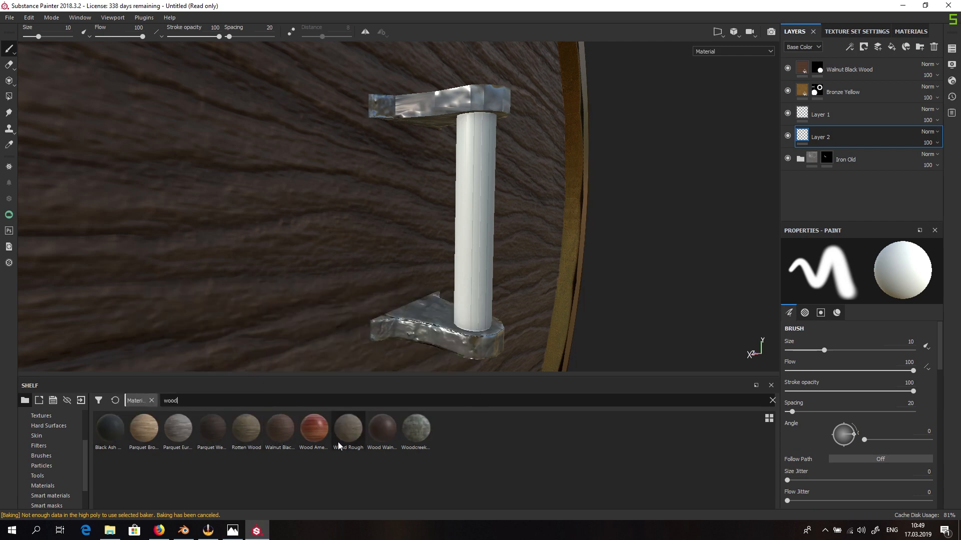
drag(338, 443, 898, 66)
- Add a black mask to the Wood Rough layer and fill it in over the handle's cylindrical grip
right_click(894, 59)
click(900, 76)
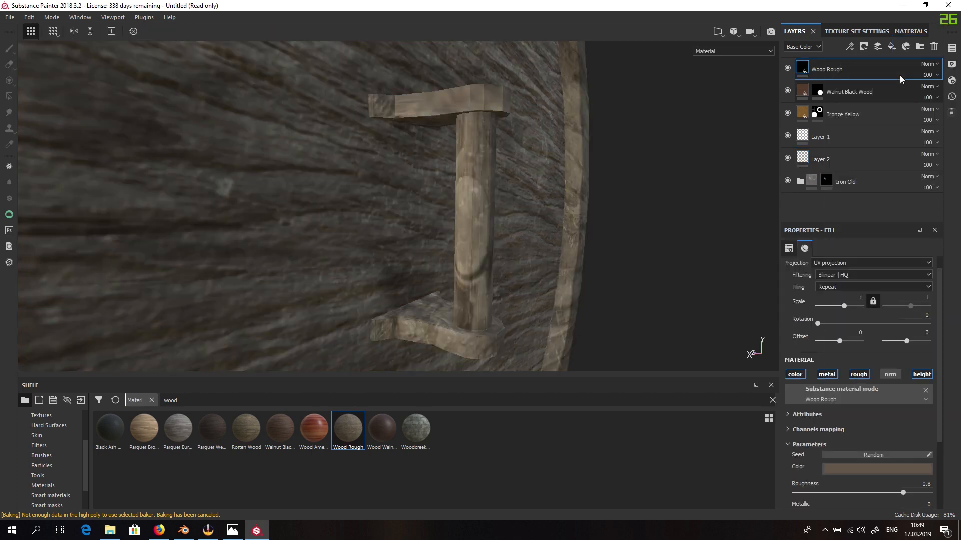
click(473, 199)
- Set the UV scale of the Wood Rough fill to 9.39
alt+drag(614, 203, 594, 209)
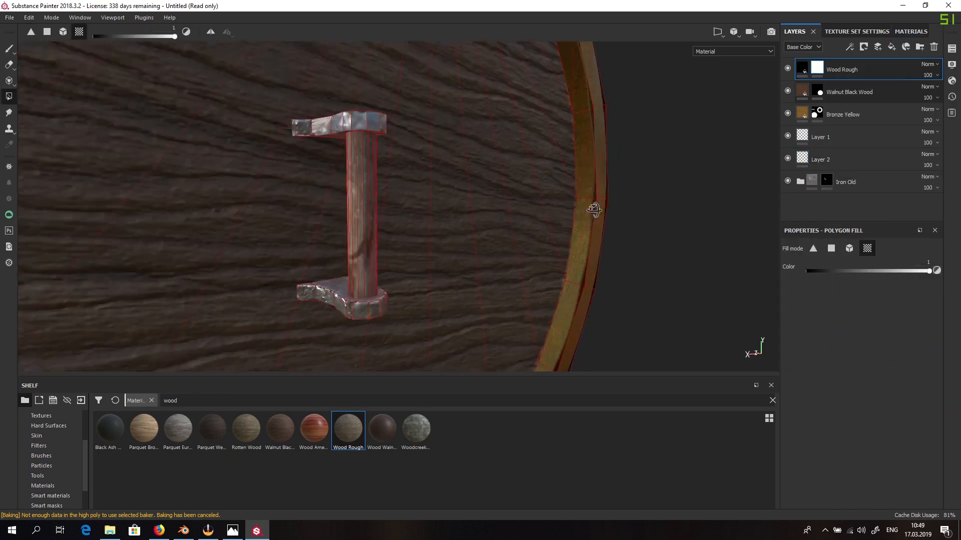
click(807, 71)
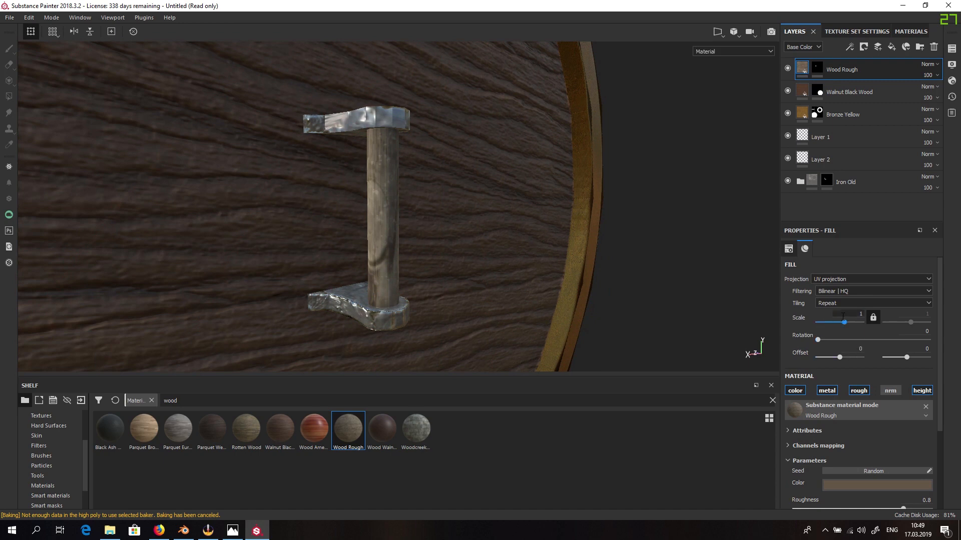
drag(843, 321, 849, 325)
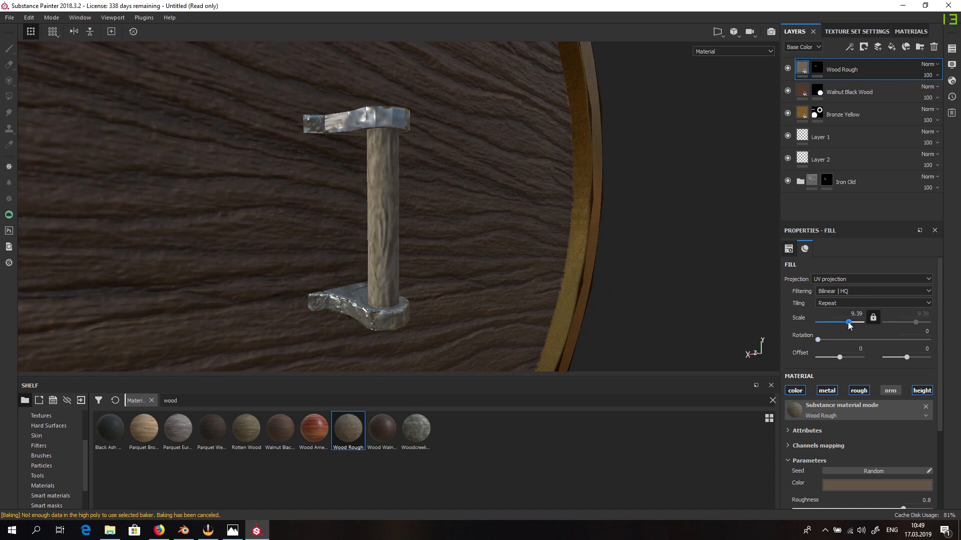
alt+drag(429, 280, 555, 214)
scroll(421, 253, down, 9)
scroll(435, 225, up, 8)
- Create a new folder at the top of the layer stack and name it Bronze
scroll(393, 267, down, 8)
alt+drag(535, 253, 450, 242)
scroll(452, 235, up, 8)
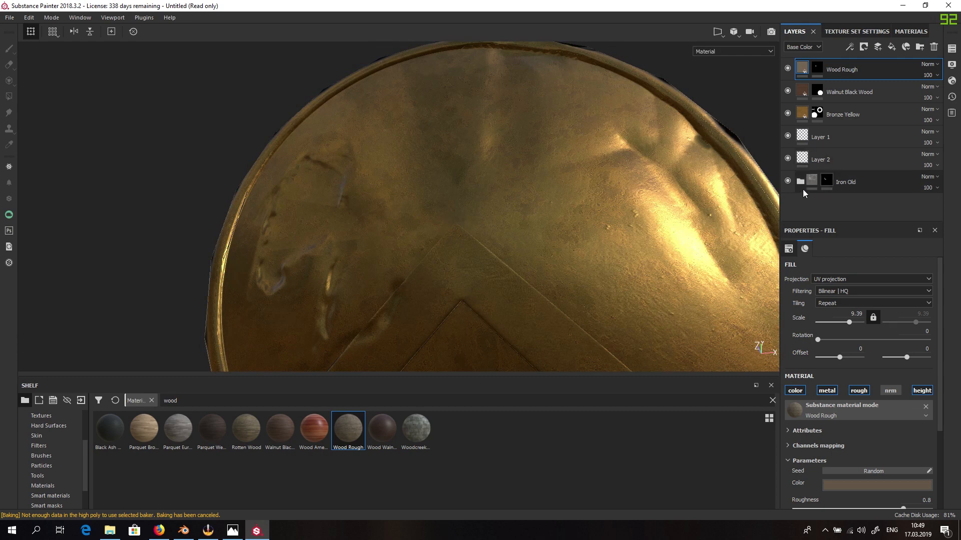
click(918, 47)
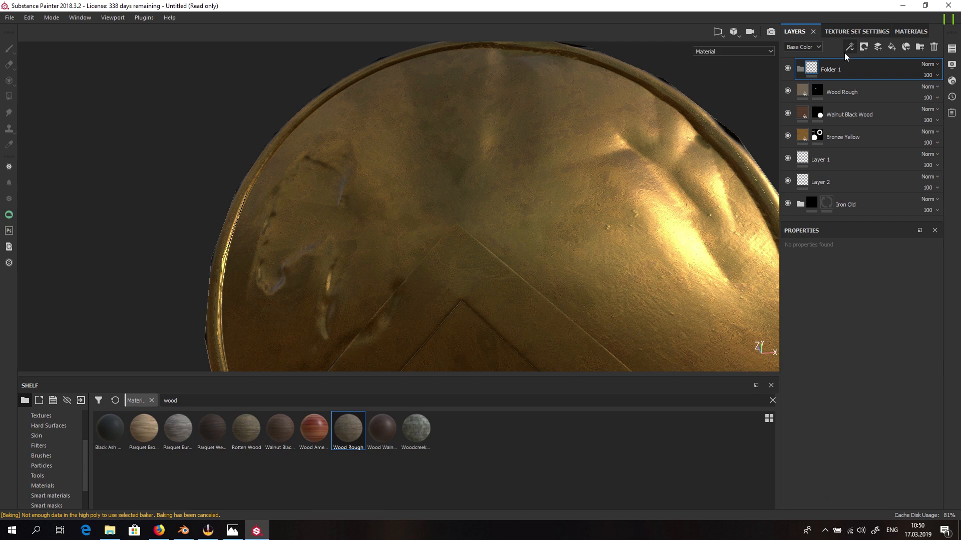
double_click(829, 73)
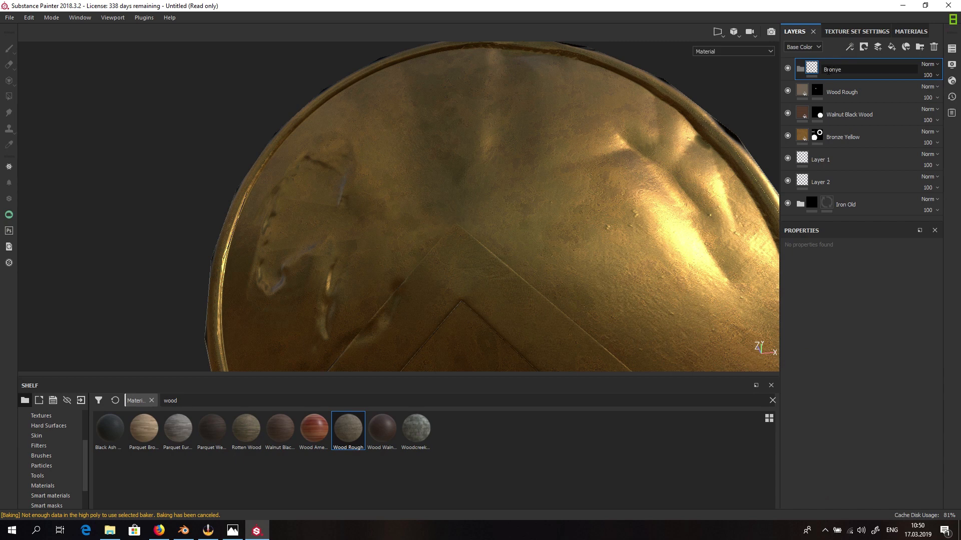
text(Bronze)
key(Return)
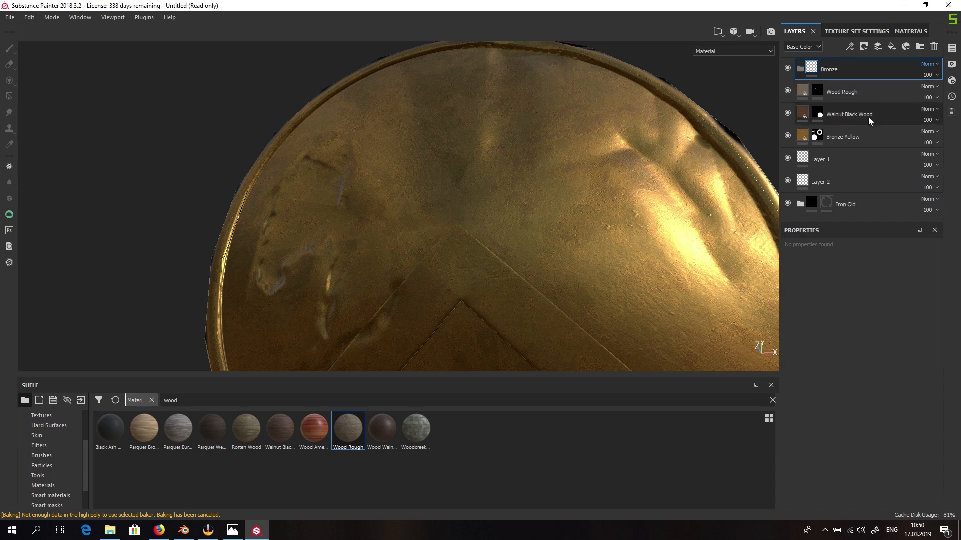
- Move the Bronze Yellow layer into the Bronze folder and add a black mask to the folder
click(846, 139)
drag(846, 138, 868, 76)
right_click(868, 76)
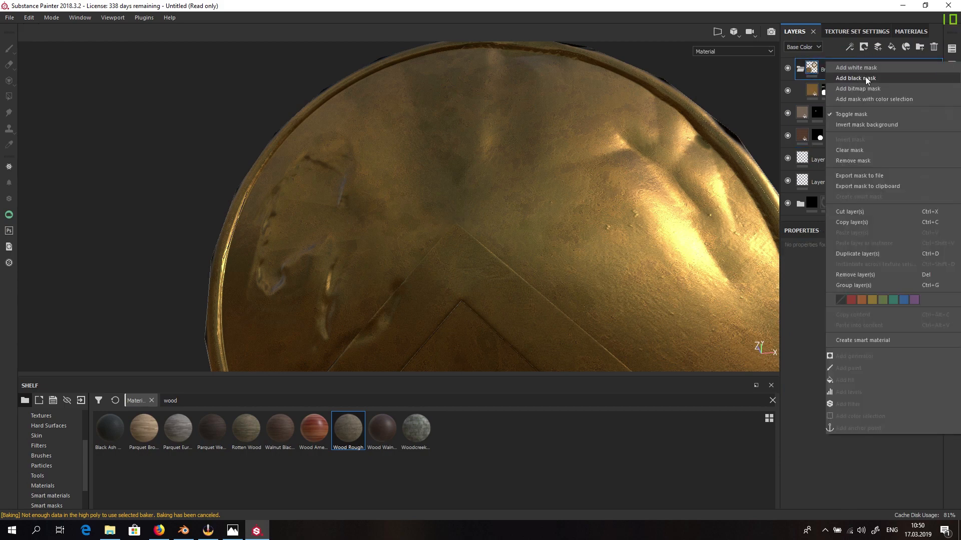
click(868, 78)
- Fill the Bronze folder's mask by UV island over the shield's front face, its raised chevron and the outer rim
key(4)
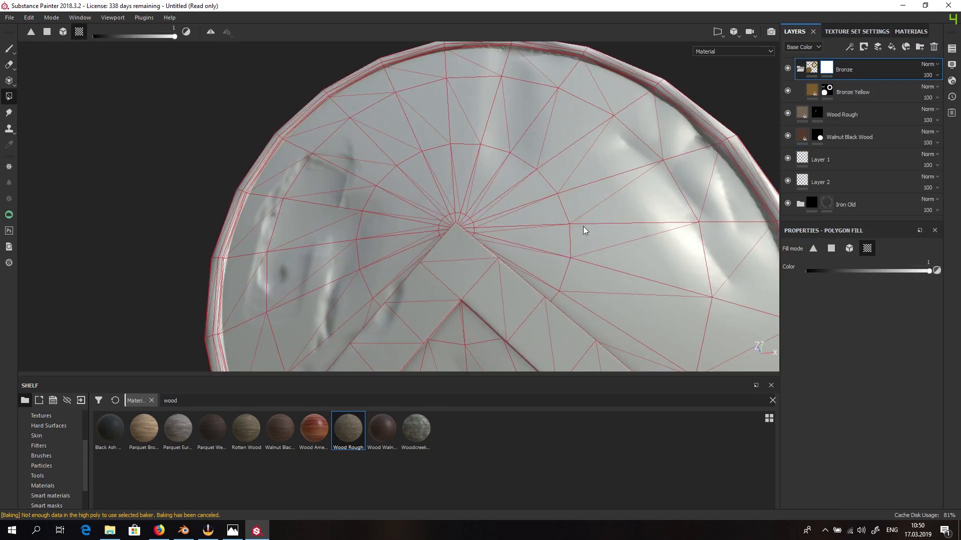
click(572, 232)
click(450, 299)
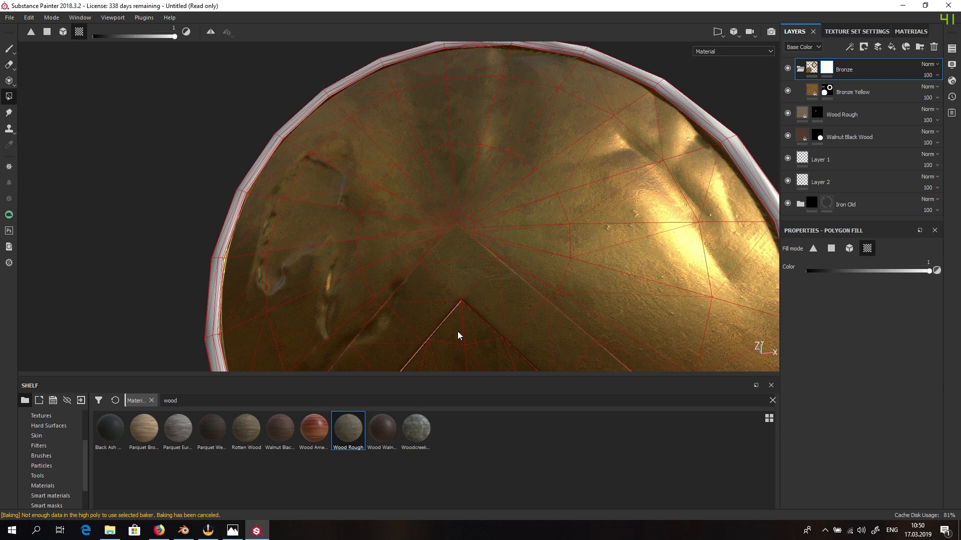
alt+drag(432, 244, 432, 249)
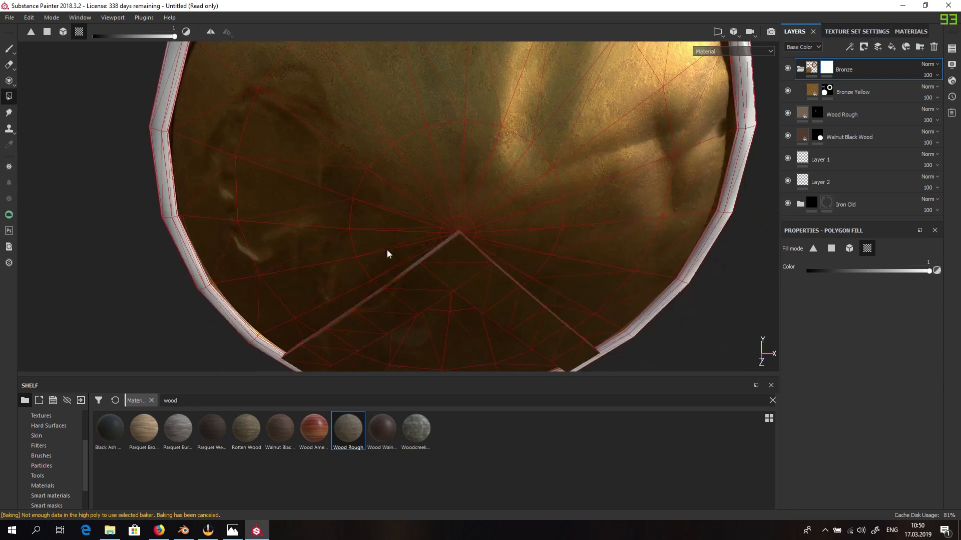
click(179, 230)
scroll(155, 206, down, 4)
alt+drag(168, 206, 403, 178)
alt+drag(230, 196, 520, 183)
scroll(450, 119, up, 4)
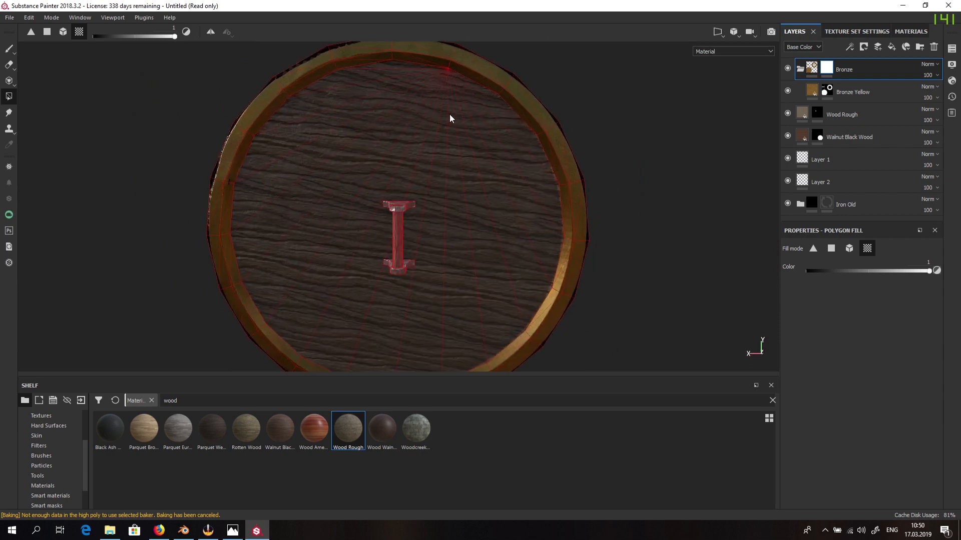
alt+drag(451, 118, 445, 141)
click(8, 49)
scroll(403, 145, up, 6)
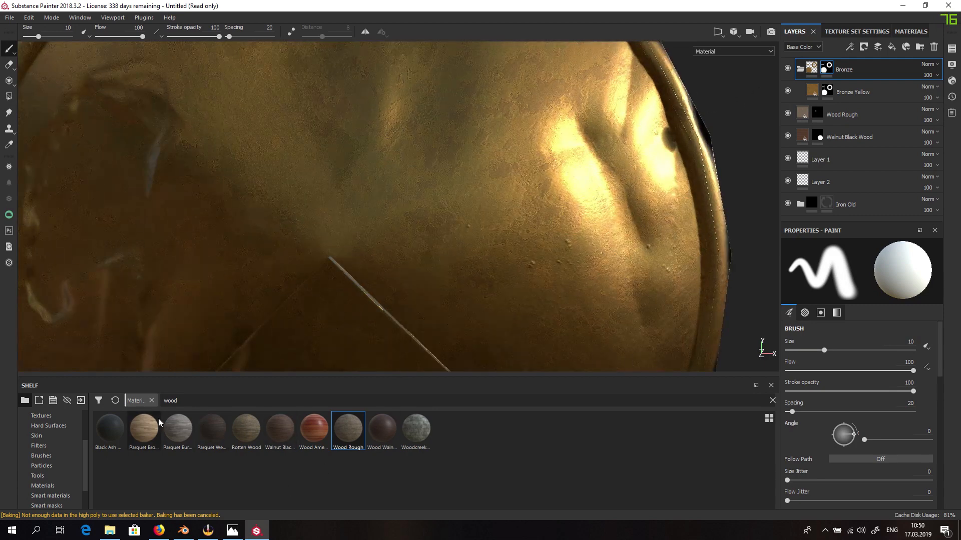
- Search the smart materials for dirt and place the Dirt material inside the Bronze folder above Bronze Yellow
click(176, 401)
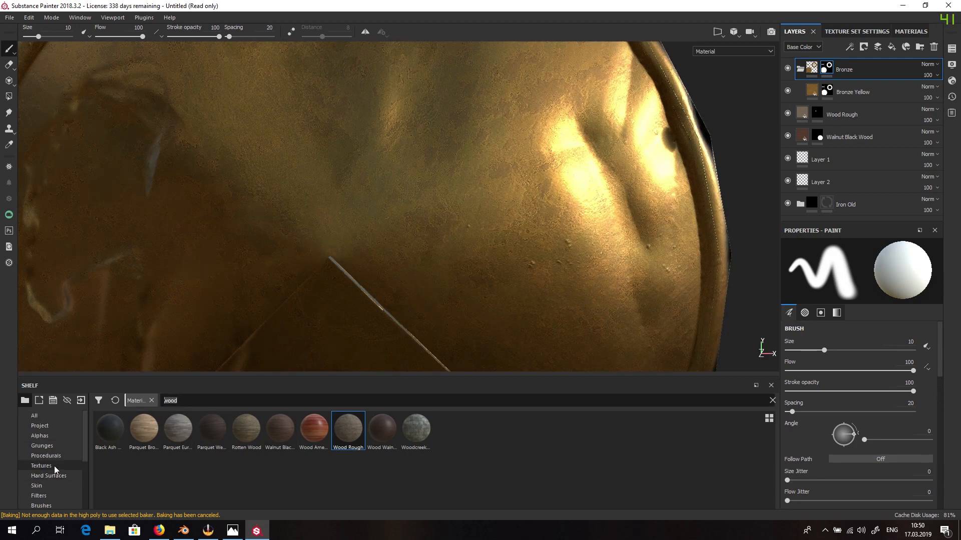
scroll(44, 469, down, 1)
scroll(53, 503, up, 1)
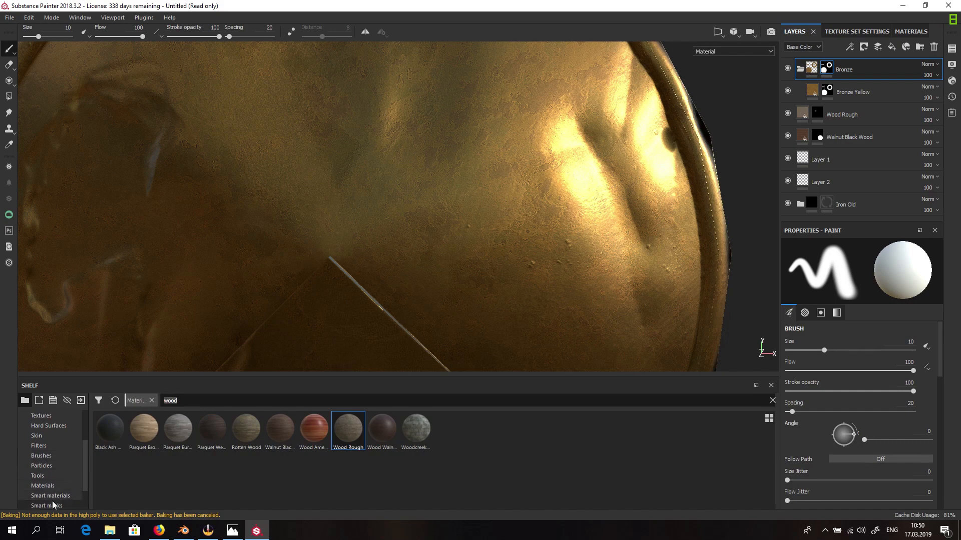
click(56, 496)
scroll(57, 496, down, 1)
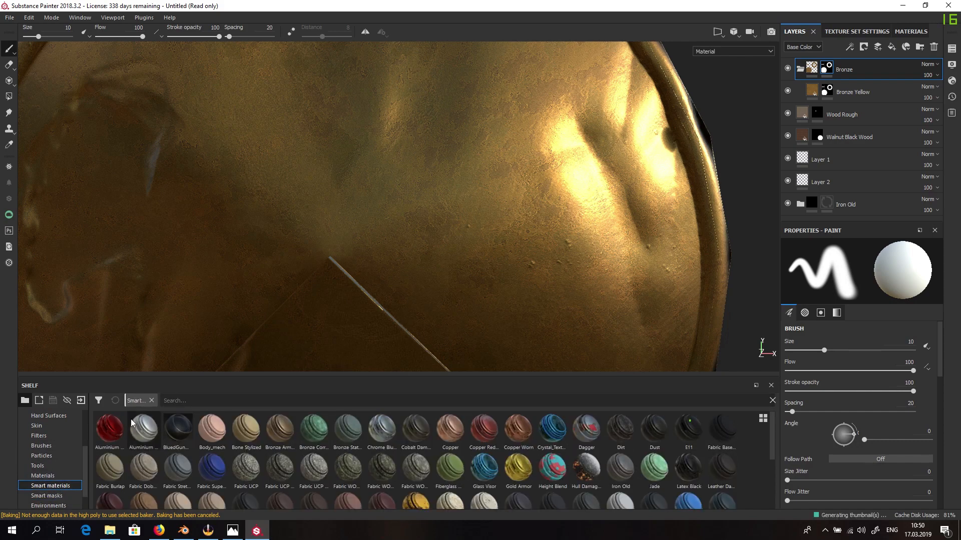
click(219, 406)
text(dirt)
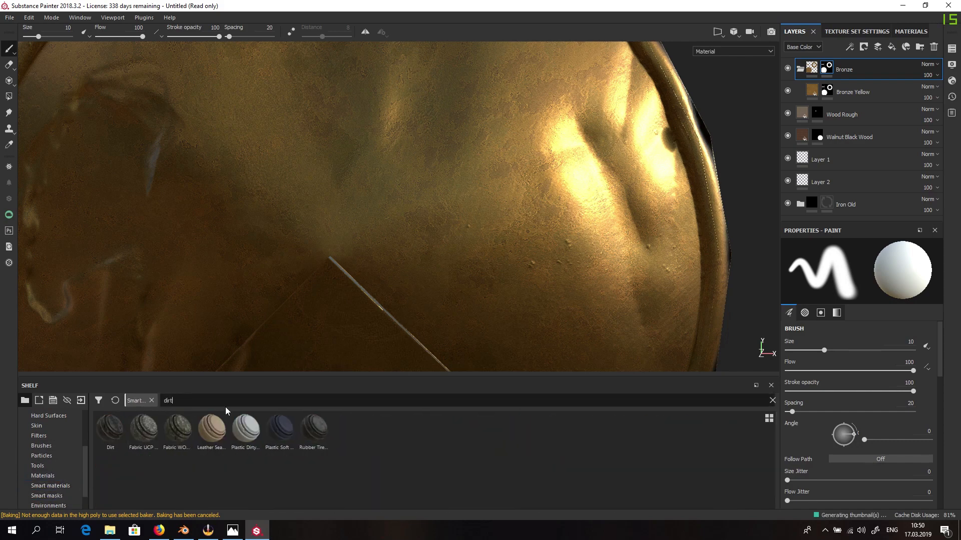
drag(110, 428, 876, 78)
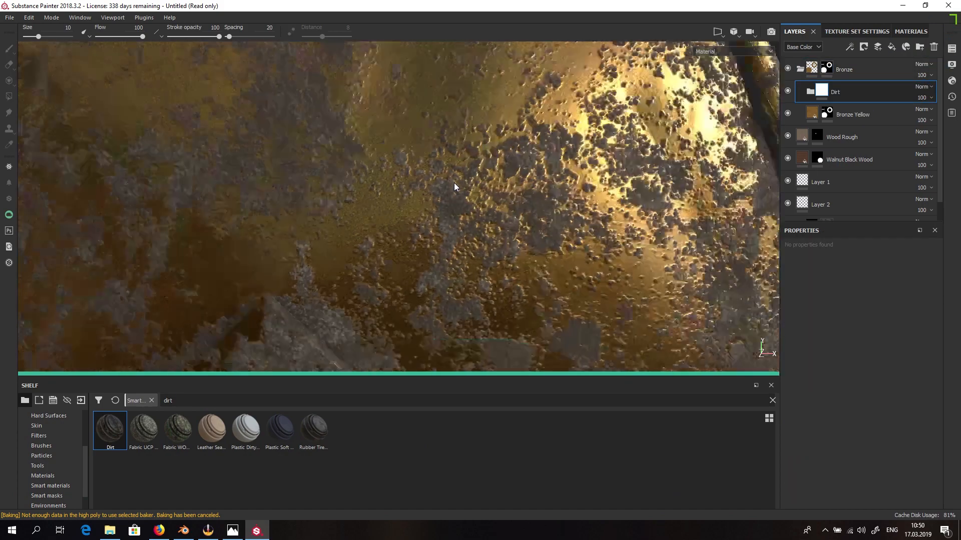
- Add a black mask to the Dirt folder and apply a Dirt generator to that mask
scroll(454, 182, down, 5)
scroll(357, 252, up, 3)
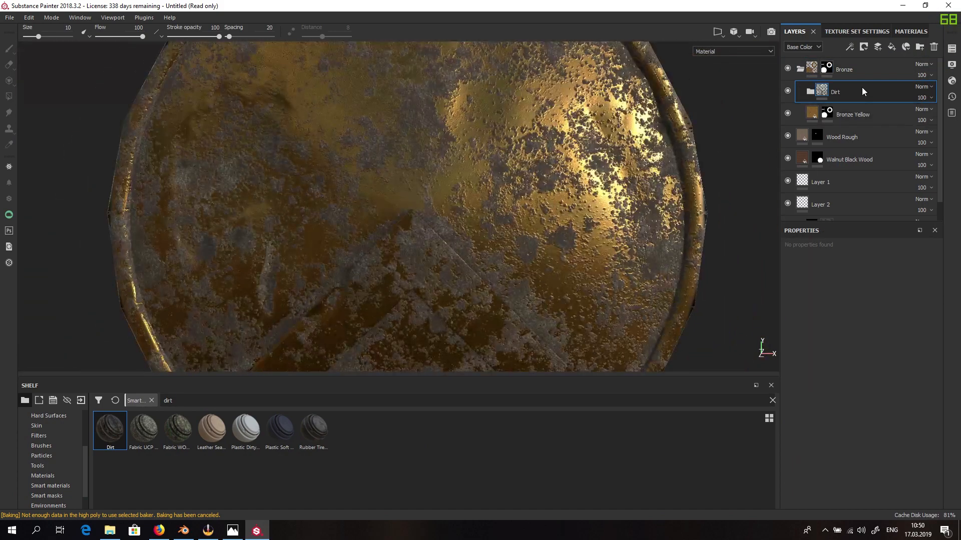
right_click(861, 88)
click(871, 104)
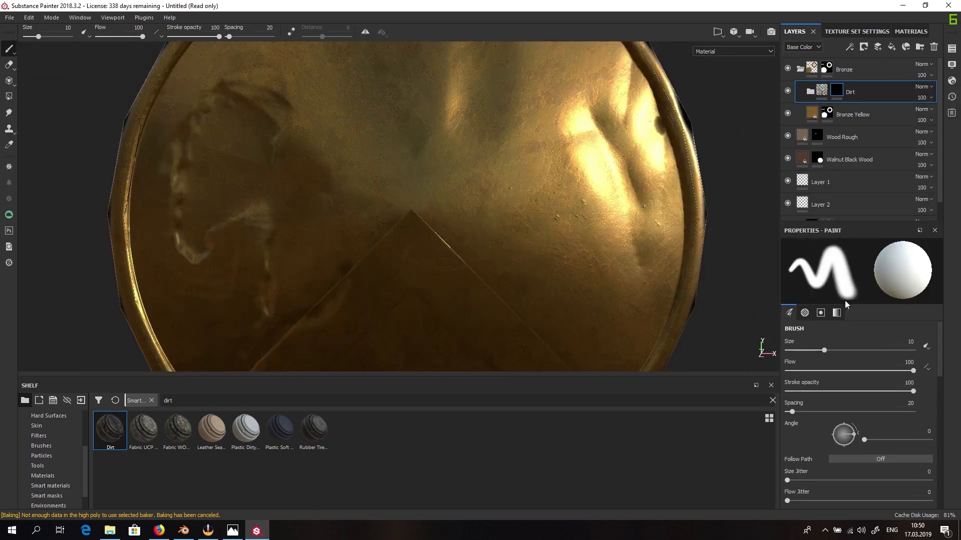
click(850, 47)
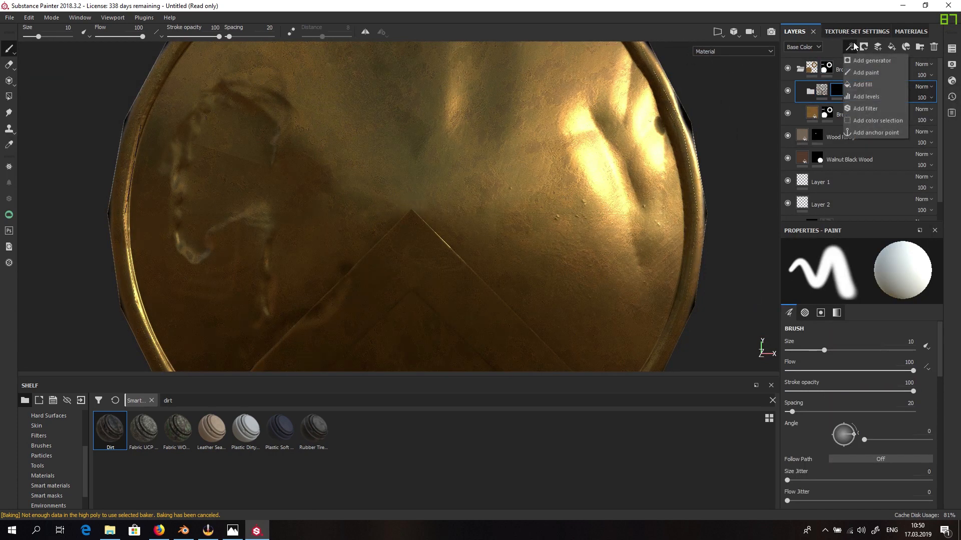
click(862, 59)
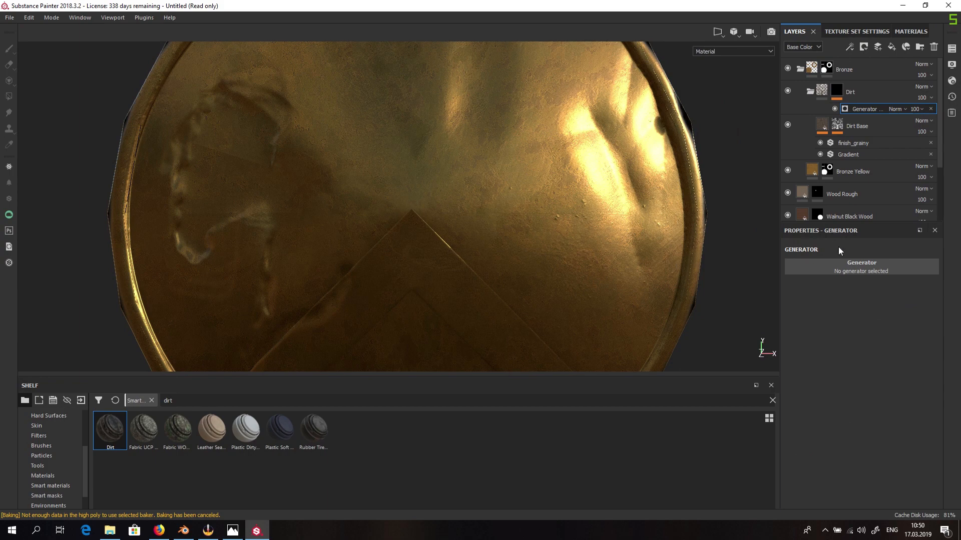
click(850, 268)
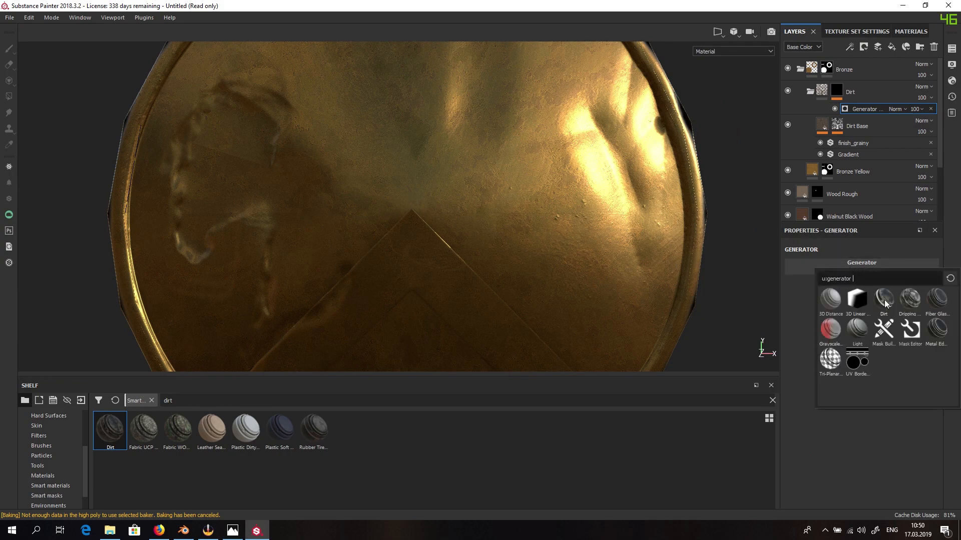
scroll(350, 241, up, 1)
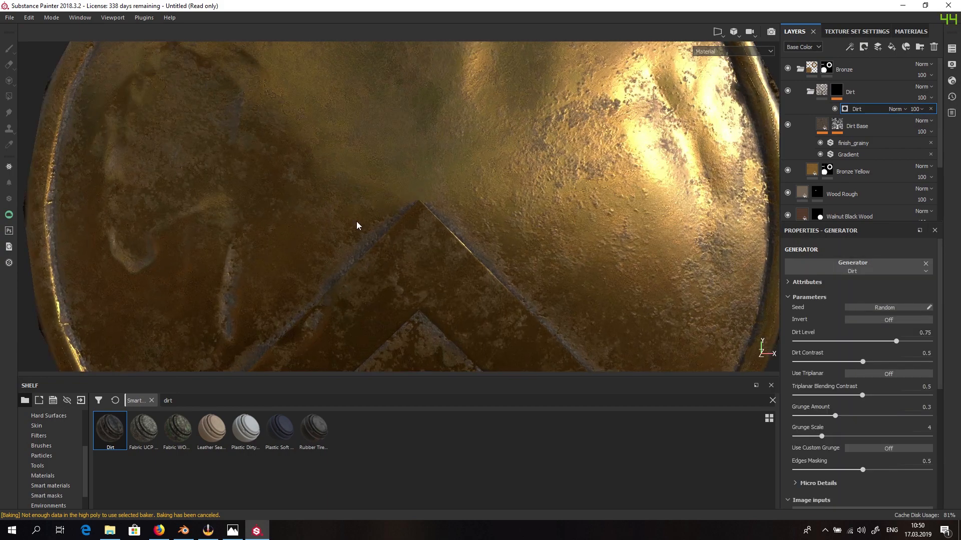
- Set the Dirt generator's dirt contrast to 0.6 and its triplanar blending contrast to 0.55
scroll(150, 219, down, 2)
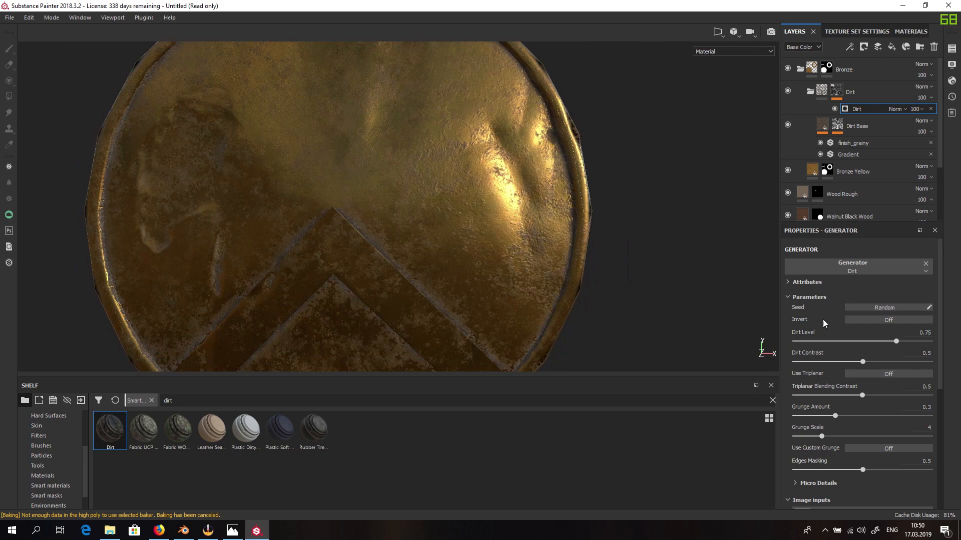
drag(899, 342, 876, 363)
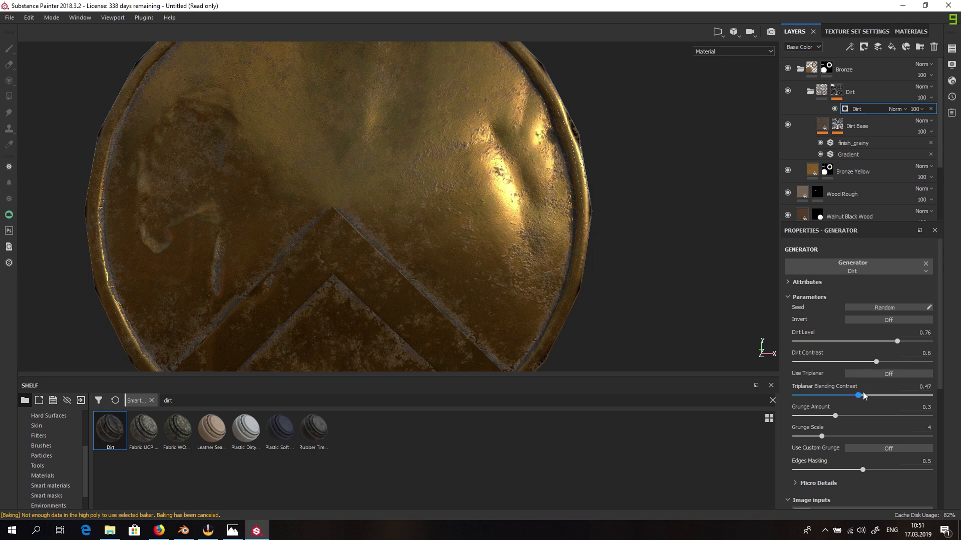
drag(872, 396, 869, 397)
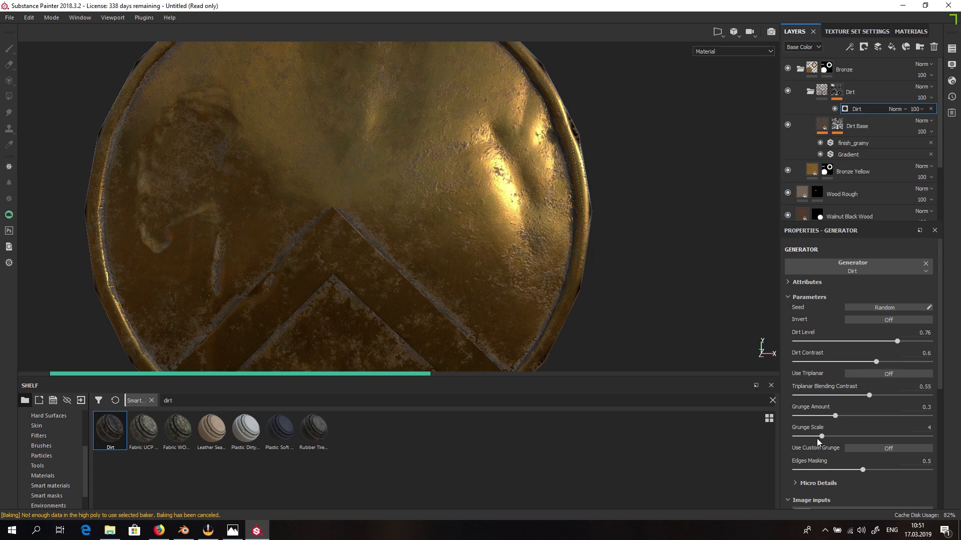
scroll(874, 446, down, 3)
scroll(867, 385, up, 3)
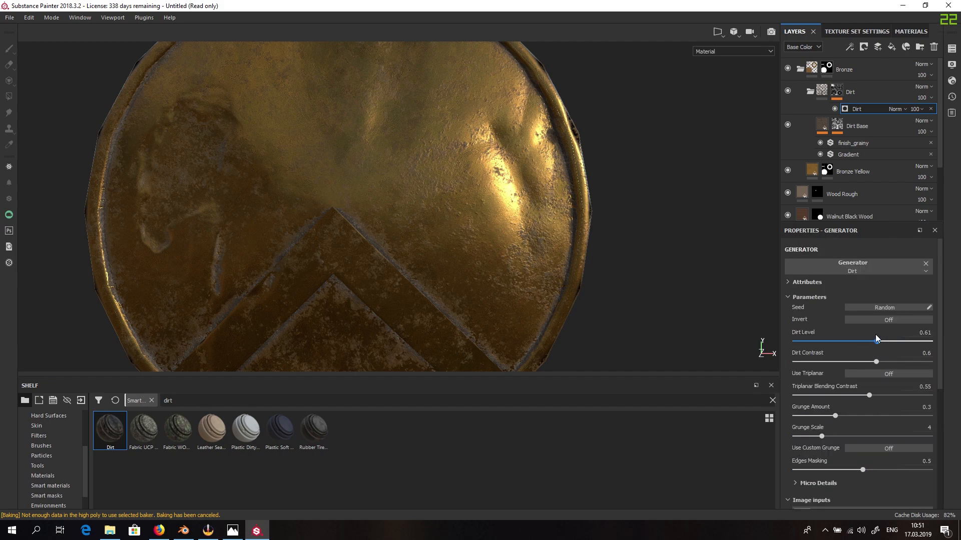
- Set the Dirt generator's dirt level to 0.77 and check the dirt across the shield's bronze face
drag(876, 341, 882, 340)
scroll(488, 319, up, 3)
scroll(487, 321, down, 6)
mouse_move(437, 274)
alt+mouse_down()
mouse_move(914, 236)
mouse_move(654, 236)
mouse_move(439, 257)
alt+mouse_up()
scroll(329, 285, up, 5)
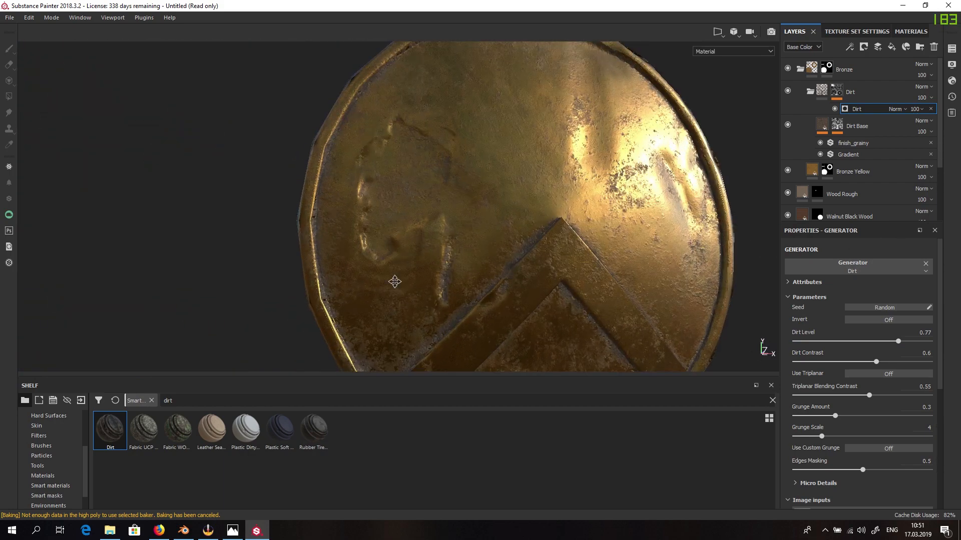
alt+middle_drag(395, 281, 268, 257)
scroll(432, 176, down, 2)
scroll(432, 176, up, 2)
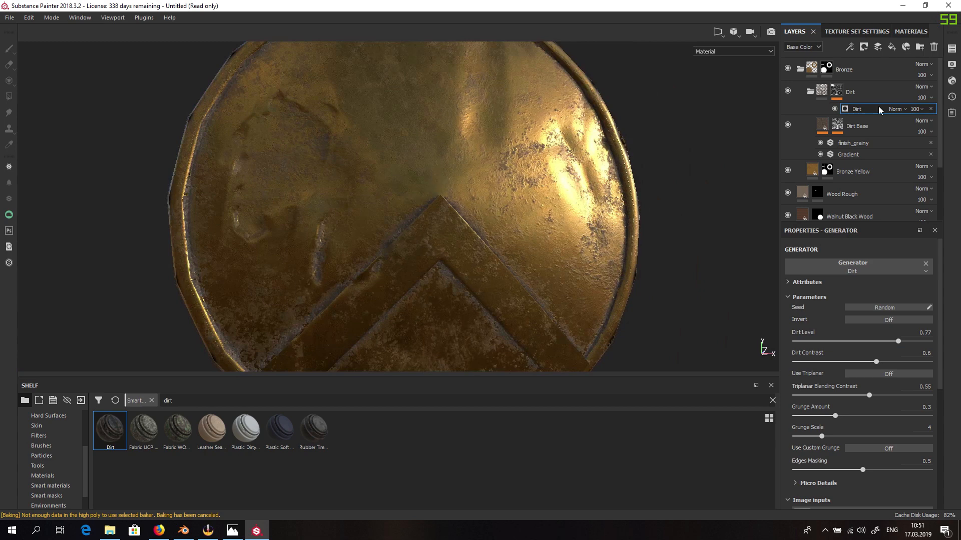
- Add a paint effect above the Dirt generator in the Dirt folder's mask
click(856, 46)
click(882, 73)
scroll(443, 270, up, 2)
scroll(448, 256, down, 2)
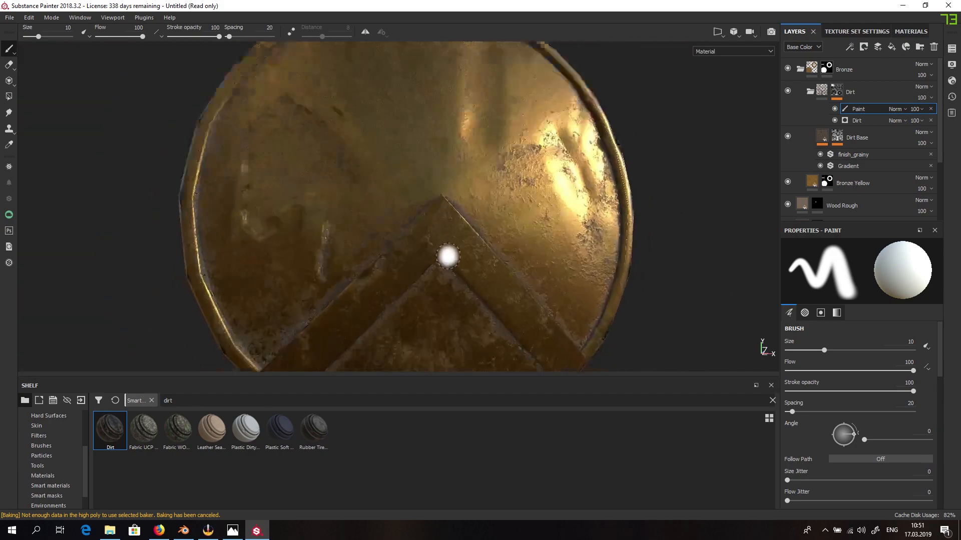
scroll(448, 257, down, 3)
alt+drag(640, 146, 646, 181)
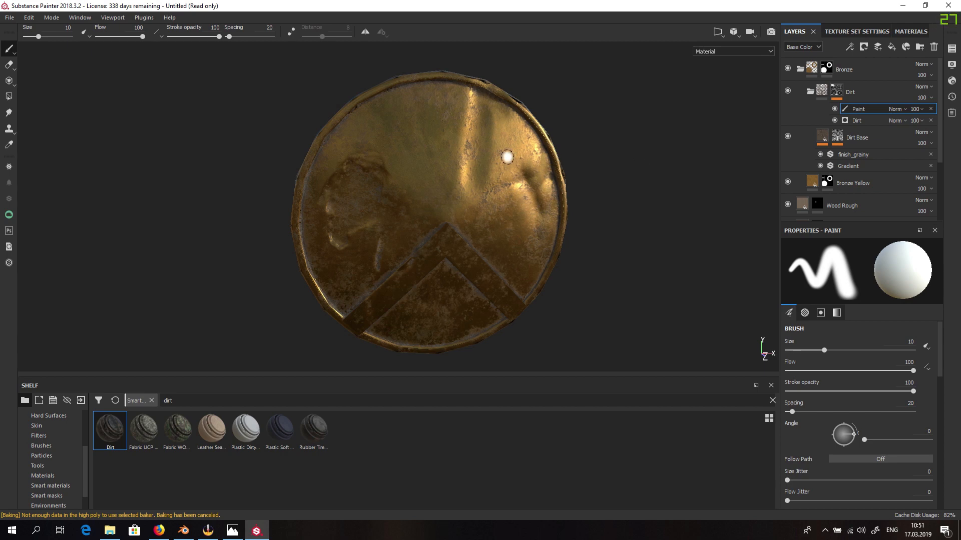
- Paint extra dirt in white on the Dirt mask above the chevron and along its left arm
scroll(403, 223, up, 2)
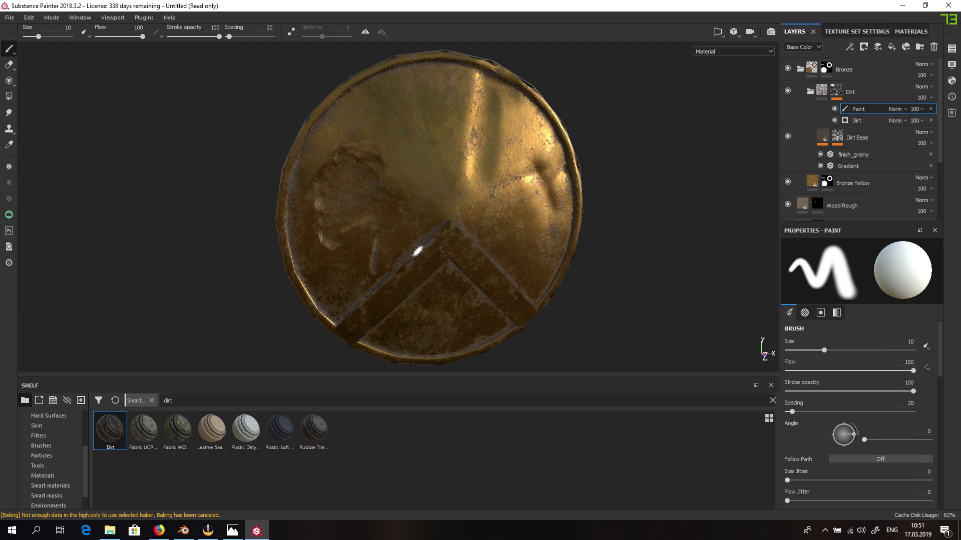
drag(452, 146, 420, 198)
mouse_move(397, 230)
mouse_down()
mouse_move(452, 232)
mouse_move(352, 279)
mouse_move(346, 300)
mouse_up()
mouse_move(421, 328)
alt+mouse_down()
mouse_move(536, 322)
mouse_move(560, 303)
mouse_move(690, 251)
mouse_move(611, 267)
alt+mouse_up()
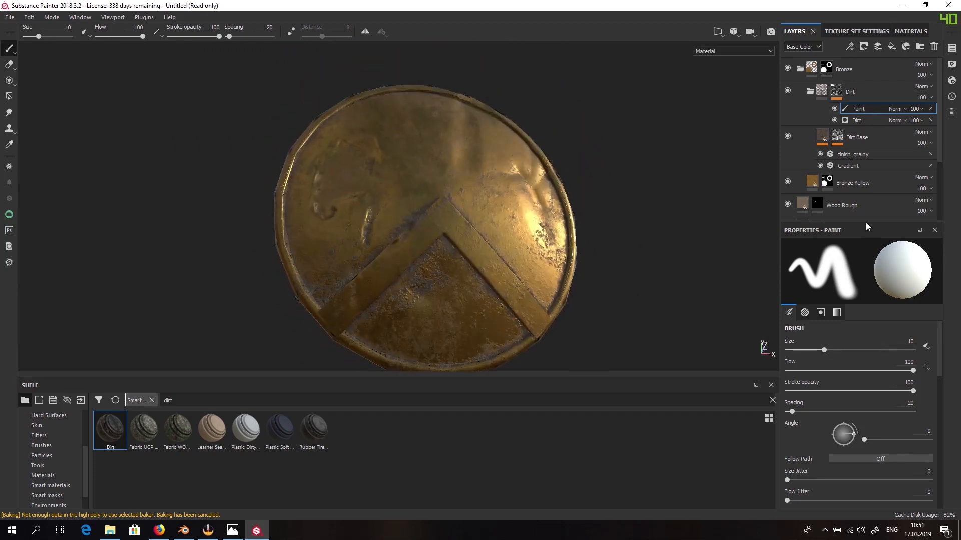
- Set the brush's grayscale to 0 and paint away dirt below the chevron's point and along its left arm
scroll(871, 366, down, 5)
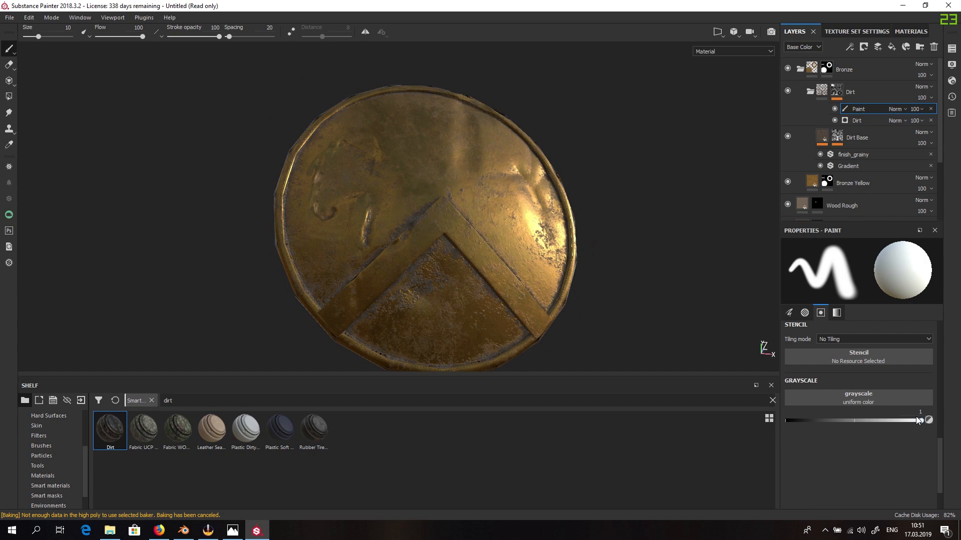
drag(917, 419, 762, 420)
scroll(435, 287, up, 3)
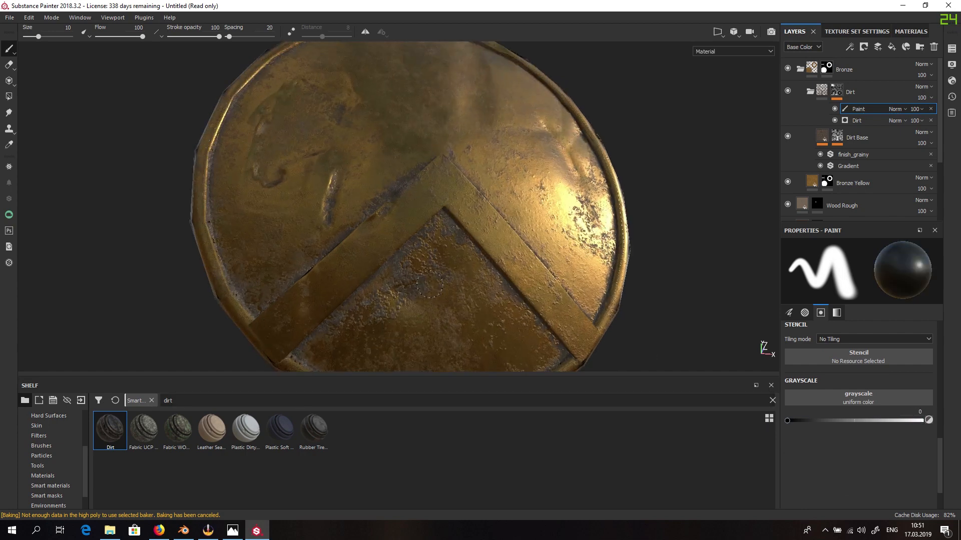
mouse_move(430, 285)
mouse_down()
mouse_move(360, 298)
mouse_move(310, 339)
mouse_up()
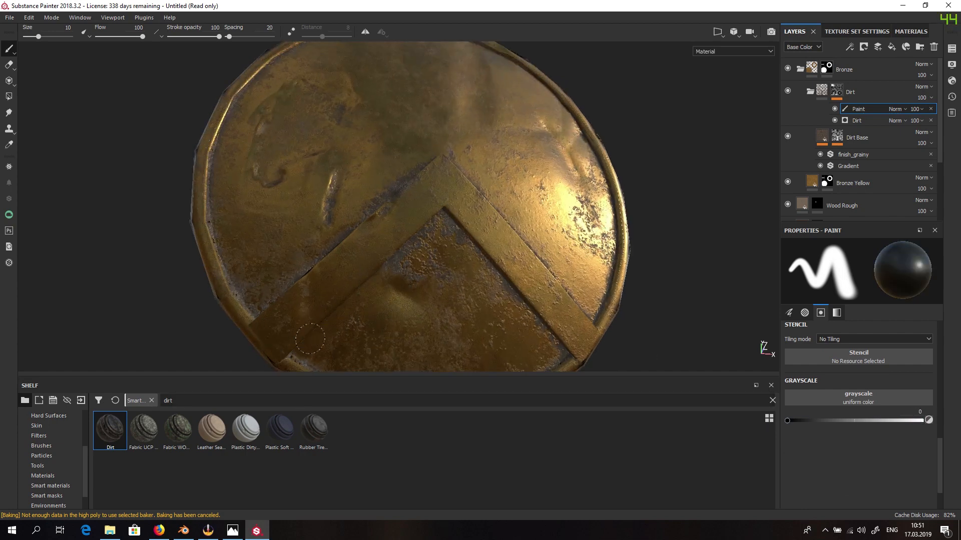
mouse_move(403, 273)
mouse_down()
mouse_move(433, 251)
mouse_move(444, 224)
mouse_move(467, 241)
mouse_move(515, 316)
mouse_up()
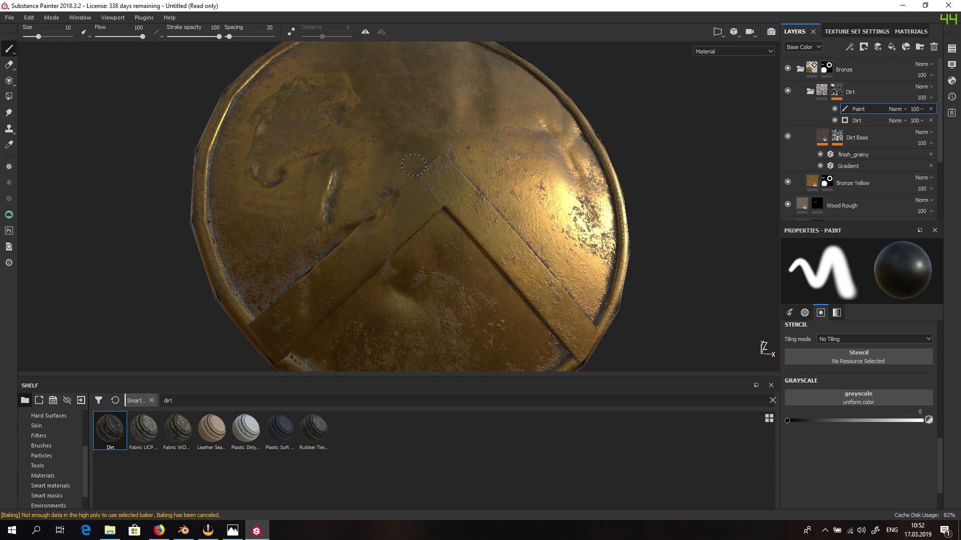
drag(414, 166, 327, 261)
mouse_move(330, 210)
mouse_down()
mouse_move(280, 273)
mouse_move(235, 280)
mouse_move(216, 221)
mouse_move(270, 259)
mouse_up()
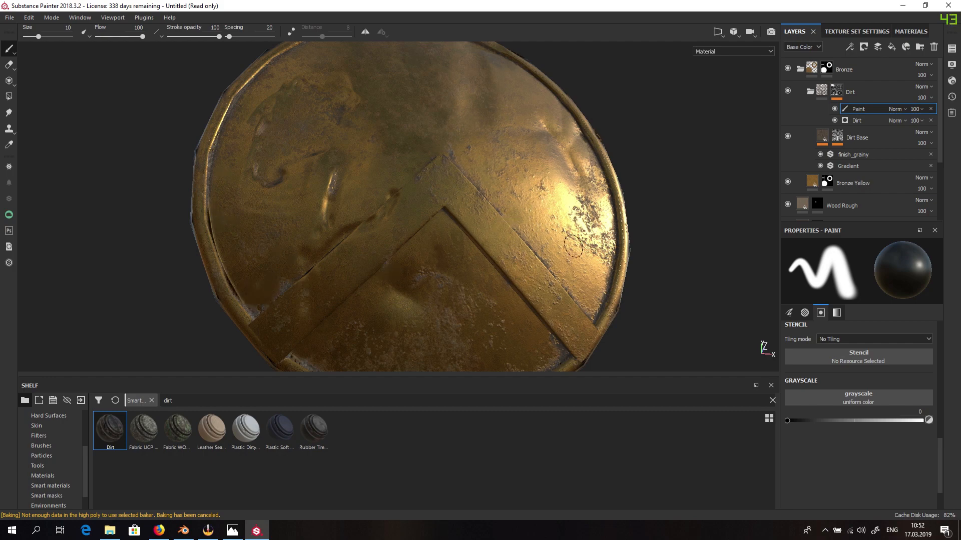
- Set the brush's grayscale to 0.6836 and paint more dirt into the dent on the shield's left side
alt+drag(526, 145, 470, 122)
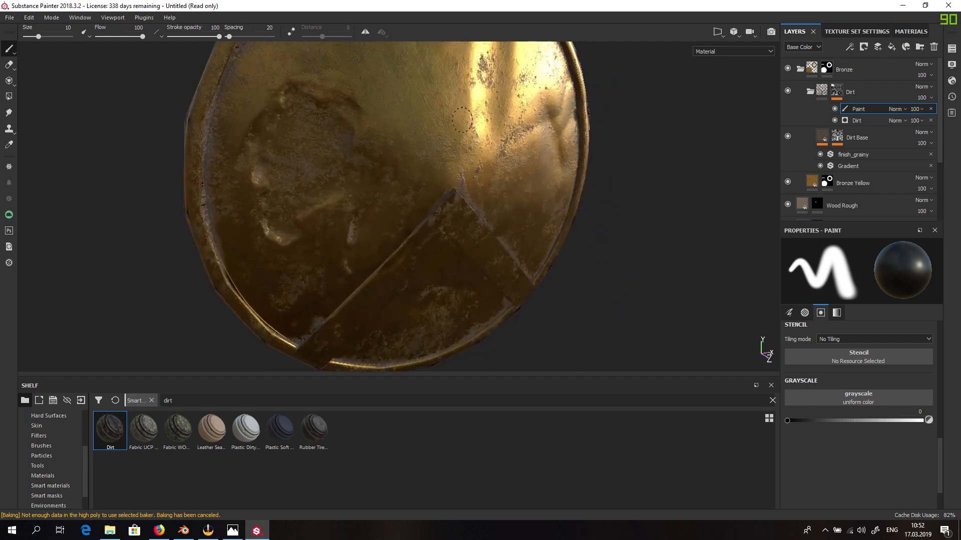
mouse_move(337, 127)
alt+mouse_down()
mouse_move(335, 191)
mouse_move(374, 215)
alt+mouse_up()
alt+drag(450, 275, 429, 236)
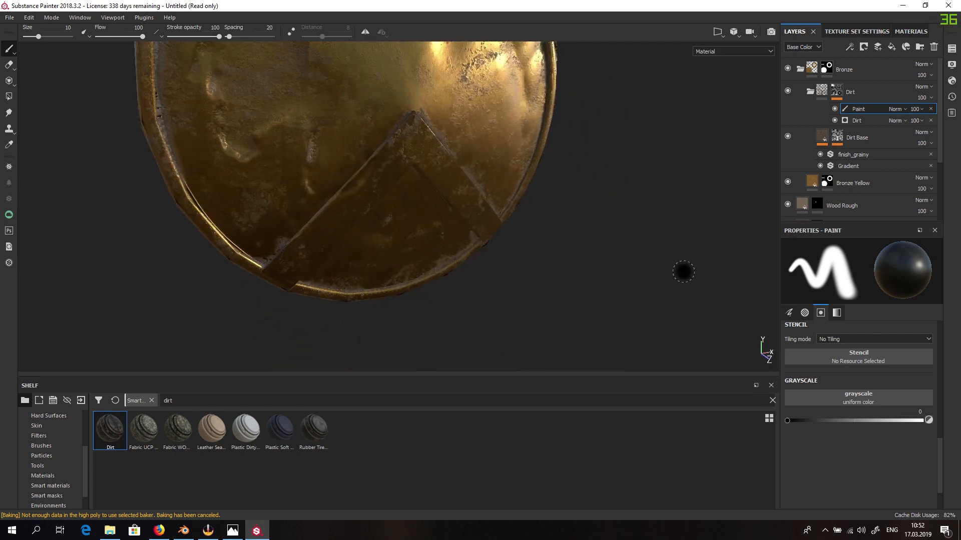
alt+drag(489, 228, 451, 168)
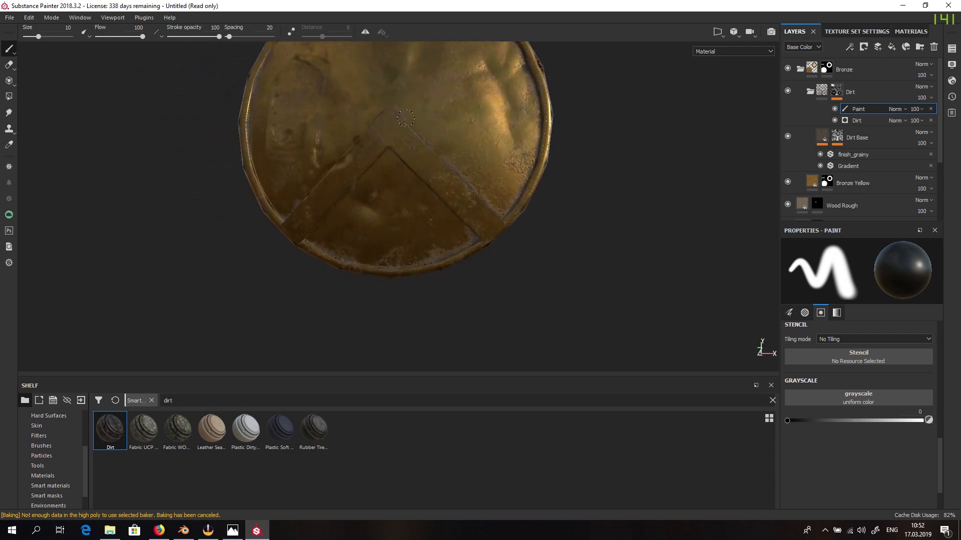
alt+drag(408, 100, 390, 242)
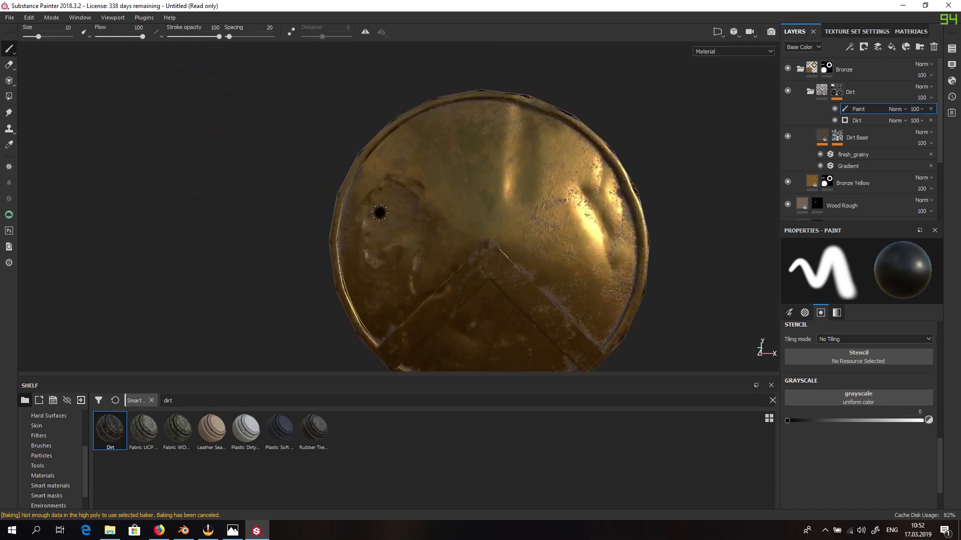
click(879, 421)
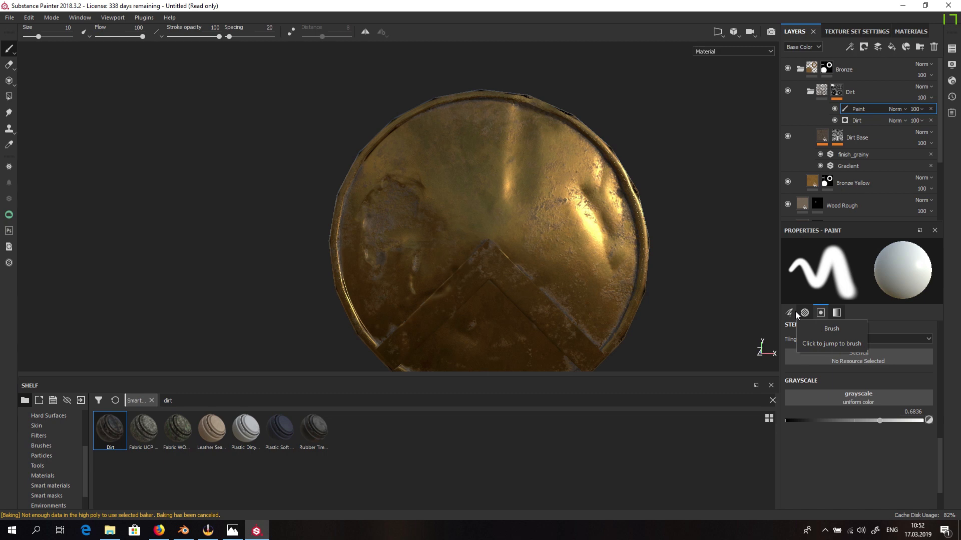
scroll(429, 264, up, 3)
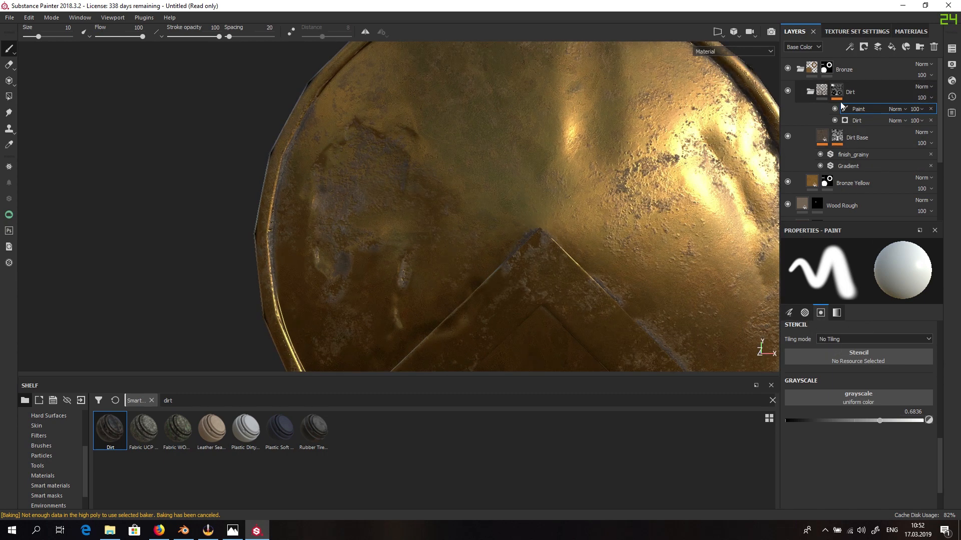
click(850, 32)
click(795, 33)
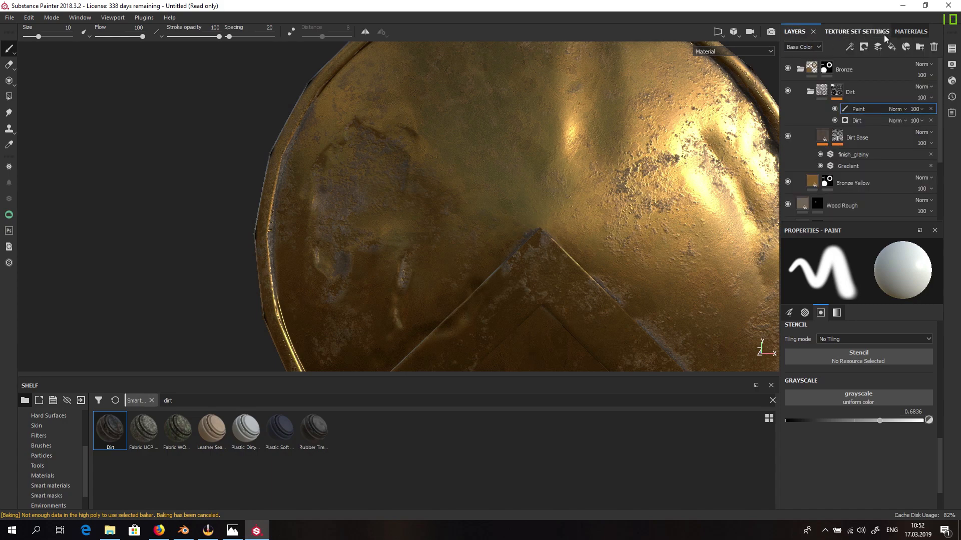
click(896, 31)
click(792, 31)
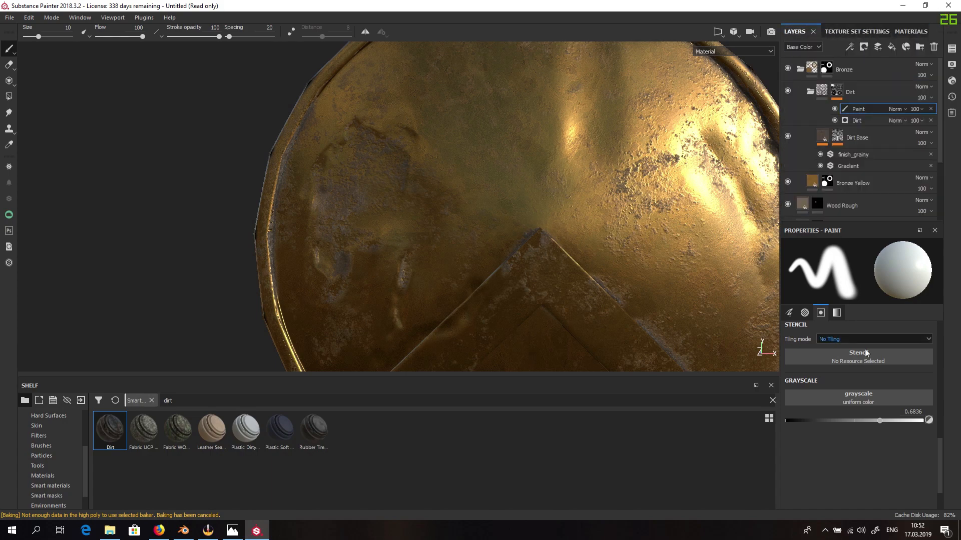
- Find the dirt brush alphas and assign Dirt Blurry Dense as the brush's alpha
scroll(865, 365, up, 5)
click(811, 314)
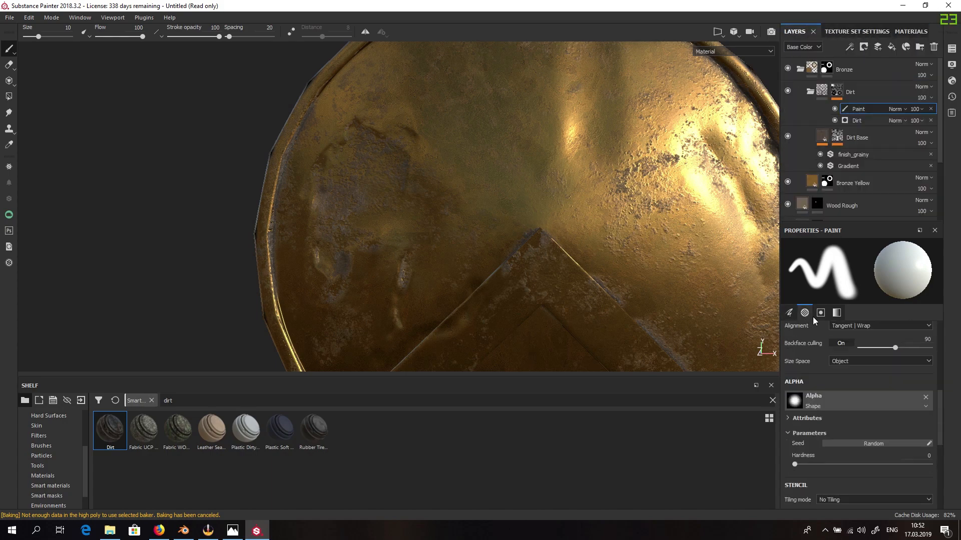
click(822, 353)
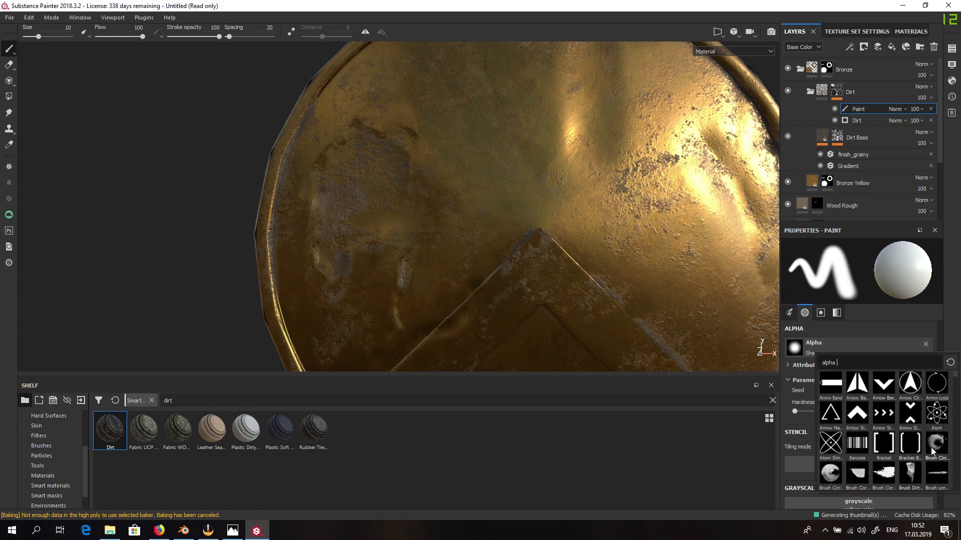
scroll(920, 450, down, 6)
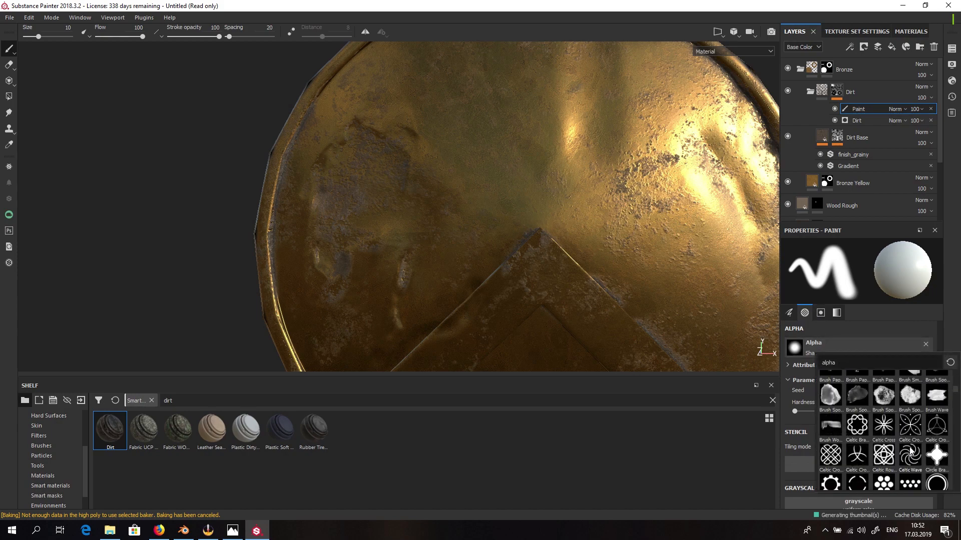
mouse_move(853, 391)
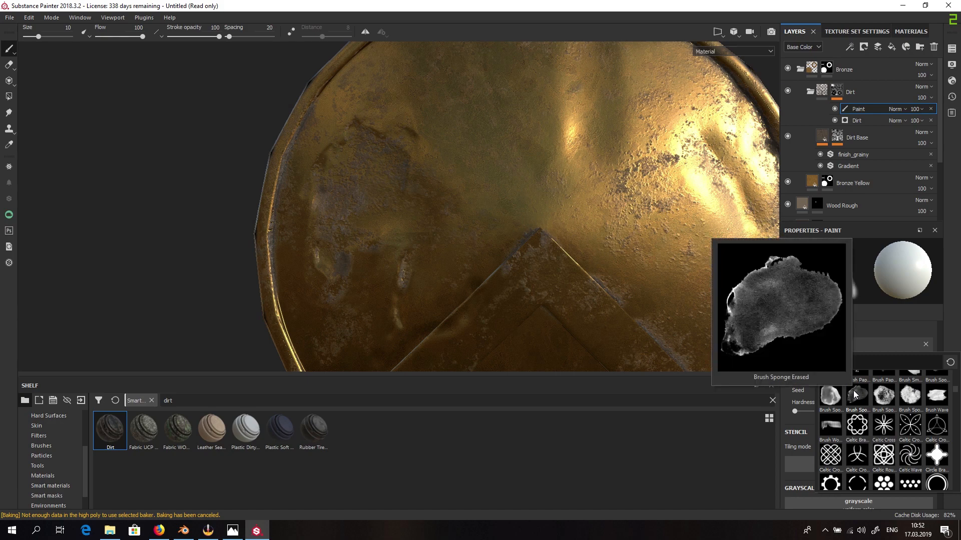
text(di)
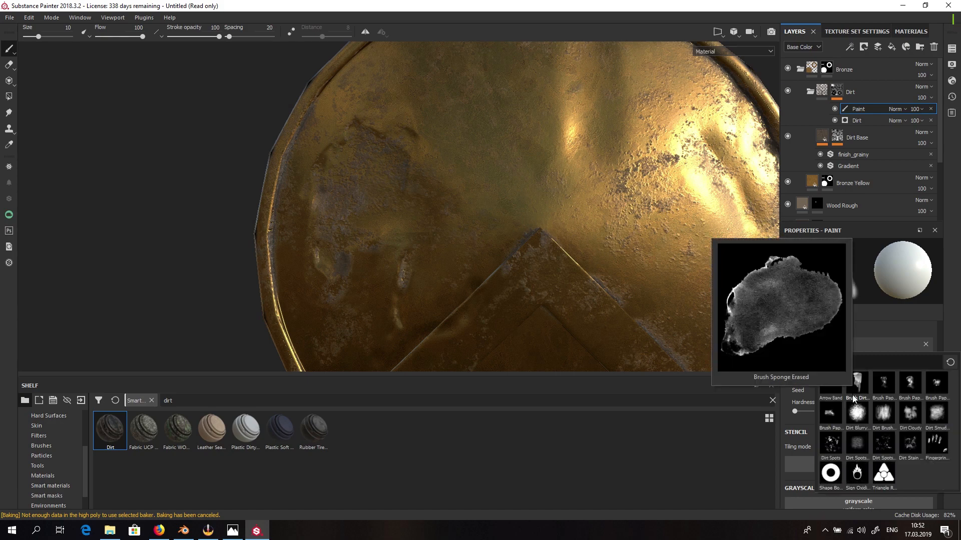
click(856, 416)
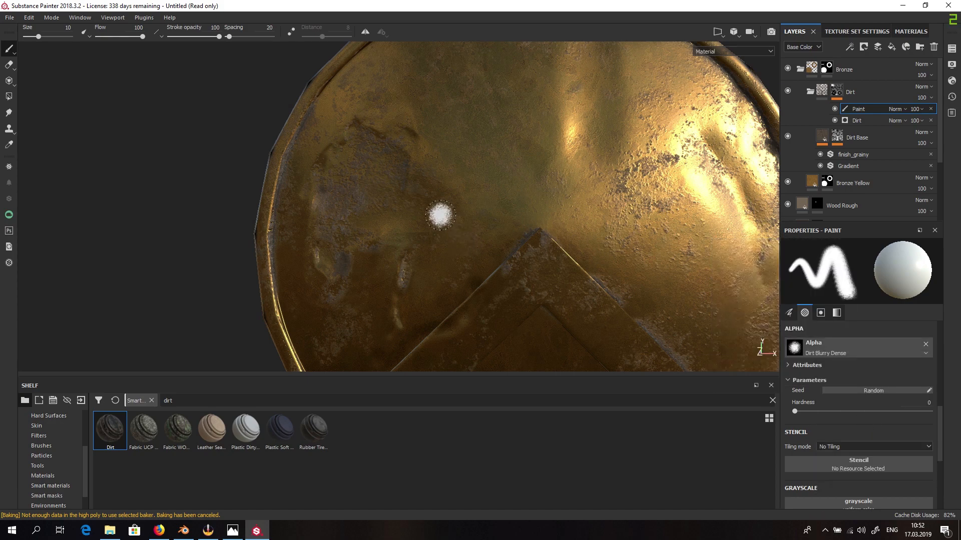
- Paint speckled dirt around the shield's left dent and set the brush's grayscale to 0.3491
mouse_move(329, 273)
mouse_down()
mouse_move(320, 290)
mouse_move(331, 238)
mouse_up()
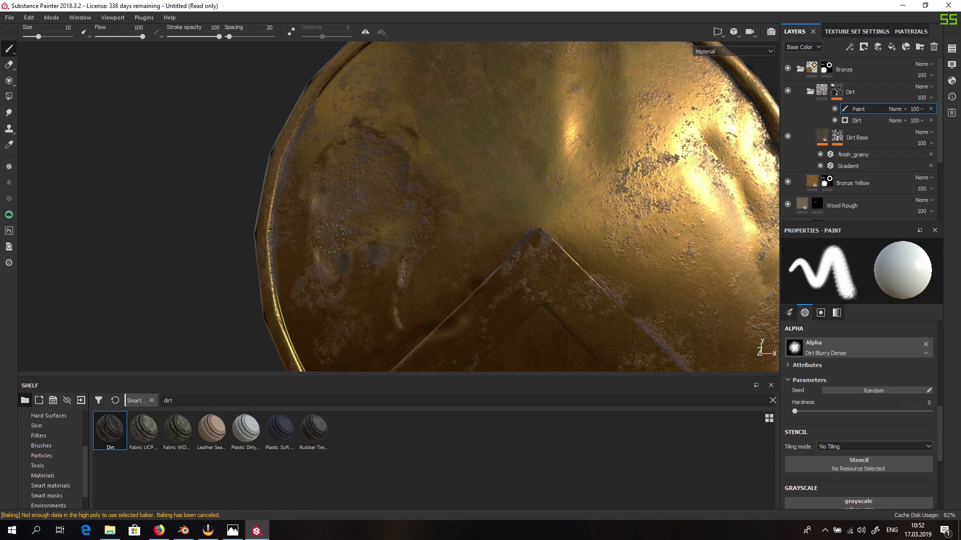
scroll(851, 431, down, 5)
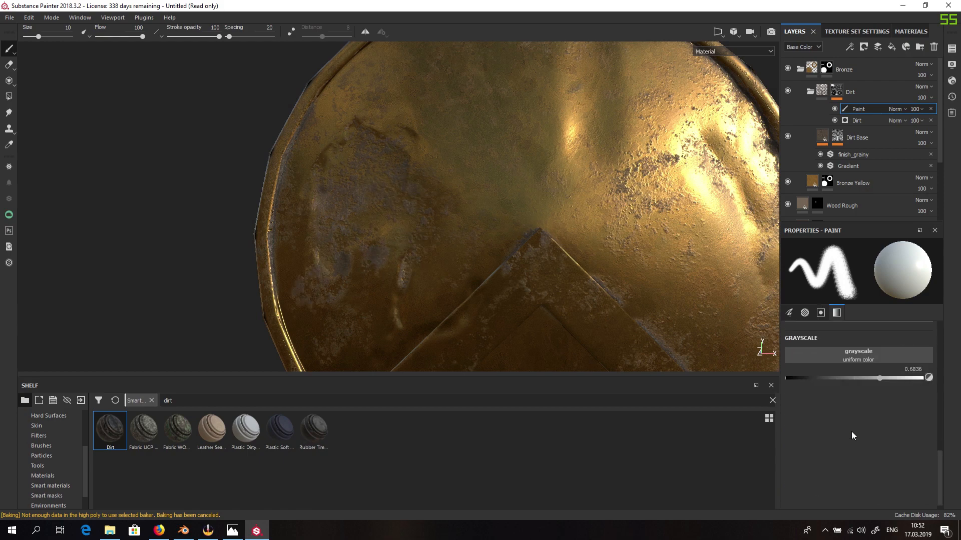
drag(859, 369, 836, 369)
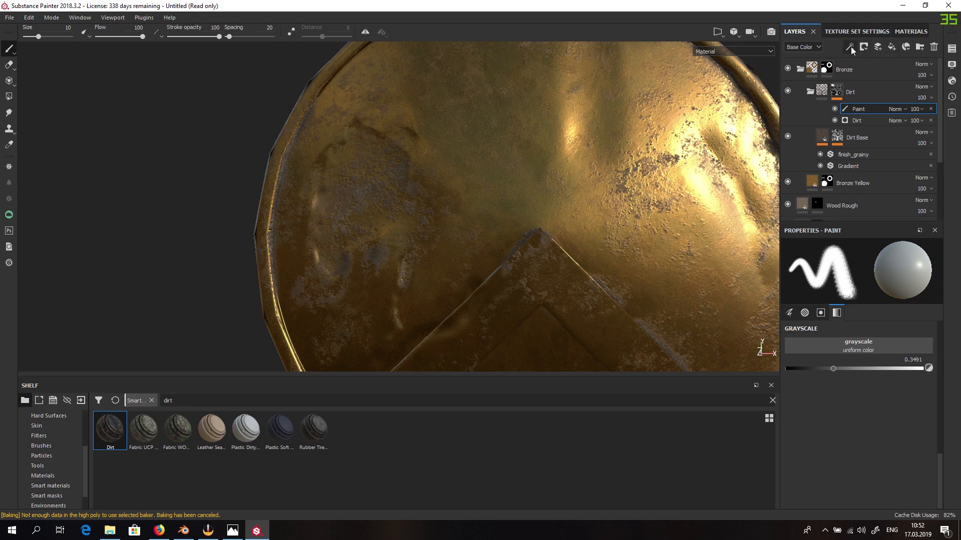
- Collapse the Dirt folder and search the shelf's materials for rust
click(807, 91)
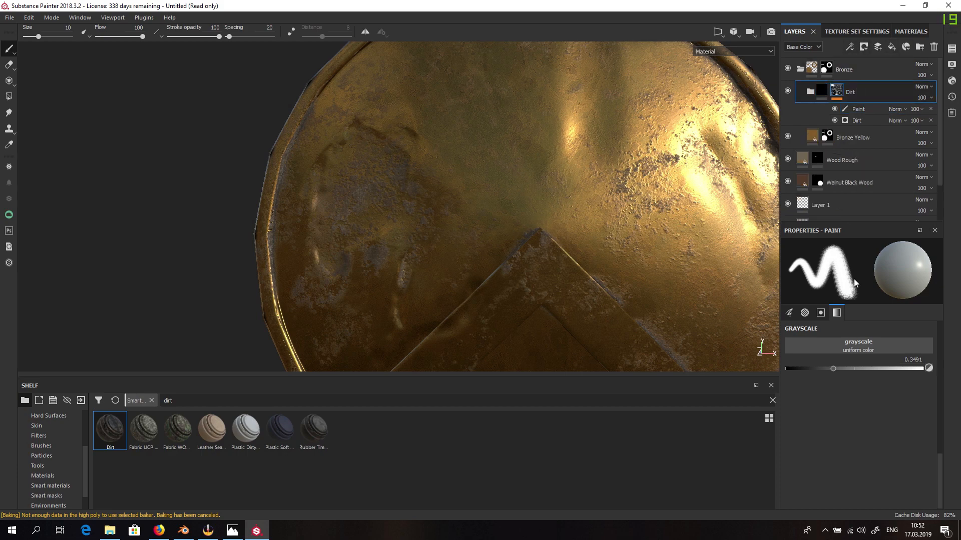
double_click(168, 401)
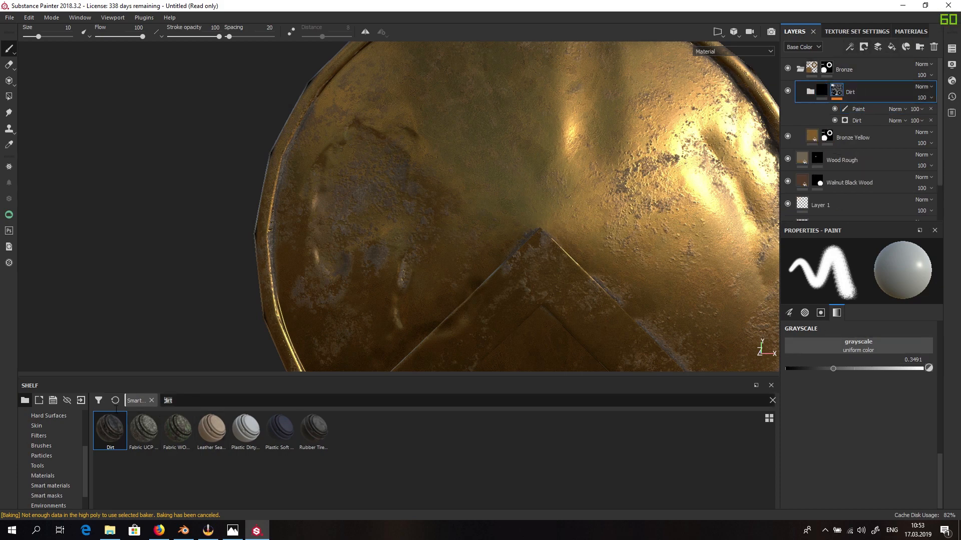
click(46, 476)
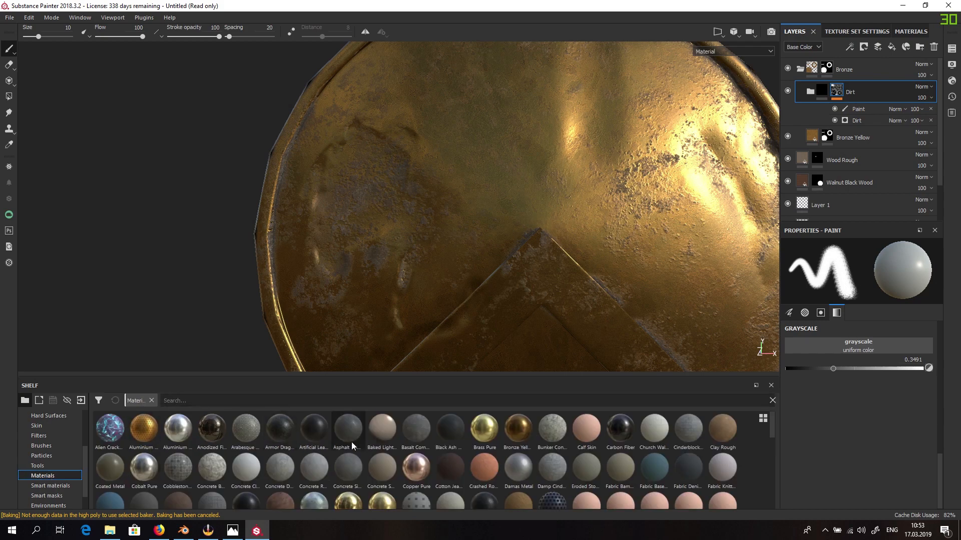
click(195, 400)
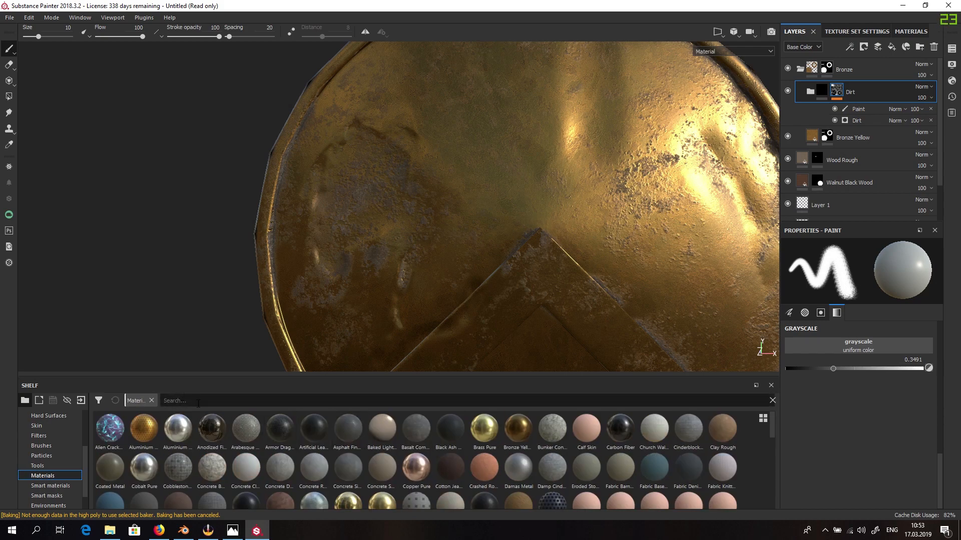
scroll(315, 450, down, 10)
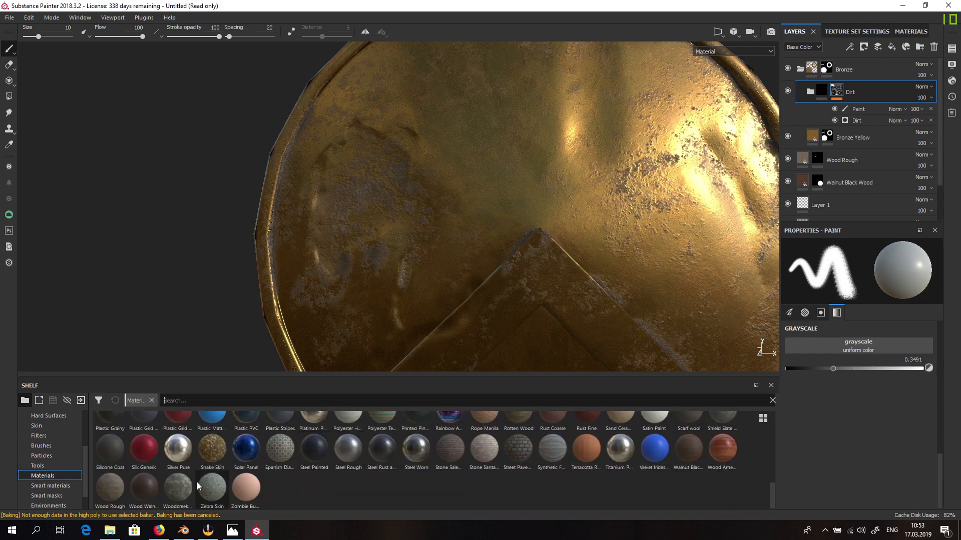
scroll(197, 482, up, 2)
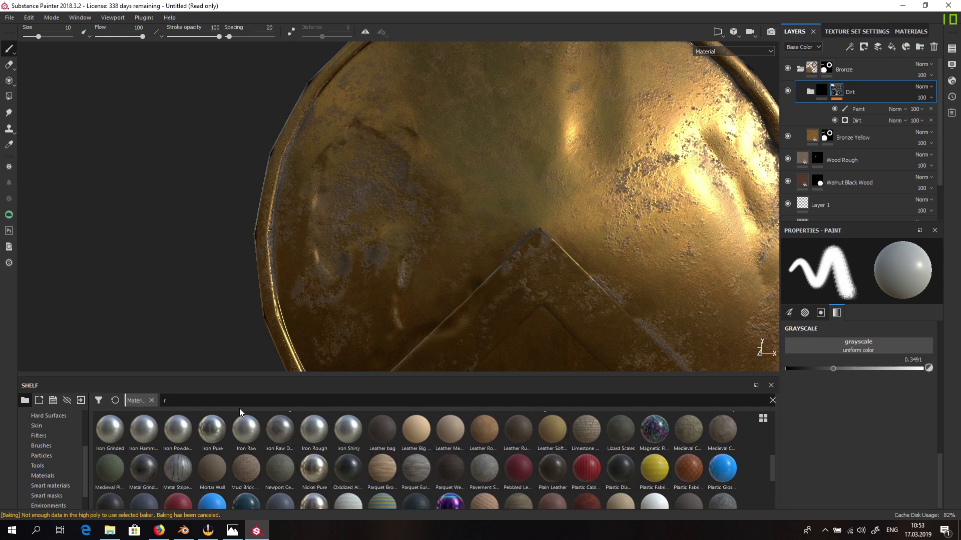
text(rust)
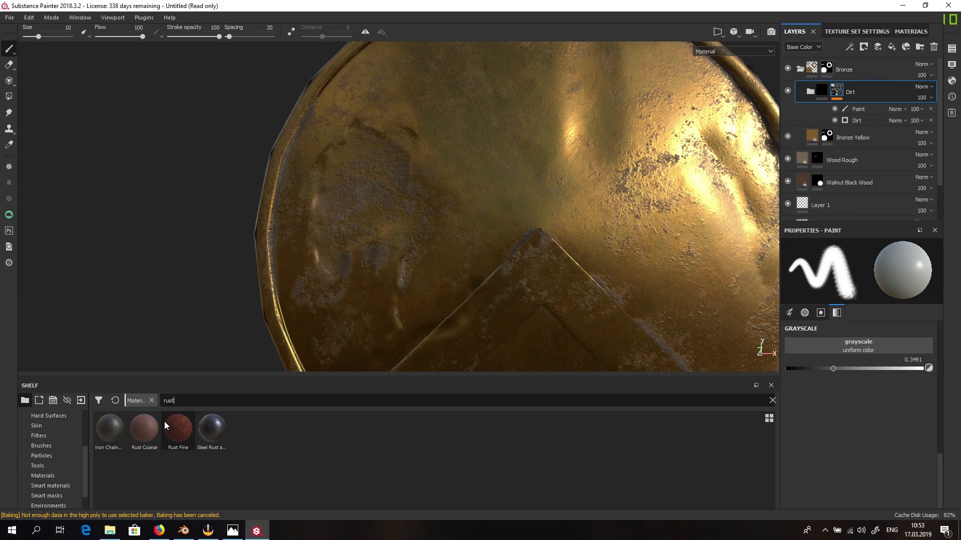
- Add the Rust Coarse material as a layer above the Dirt folder inside the Bronze group
mouse_move(141, 430)
drag(141, 430, 863, 74)
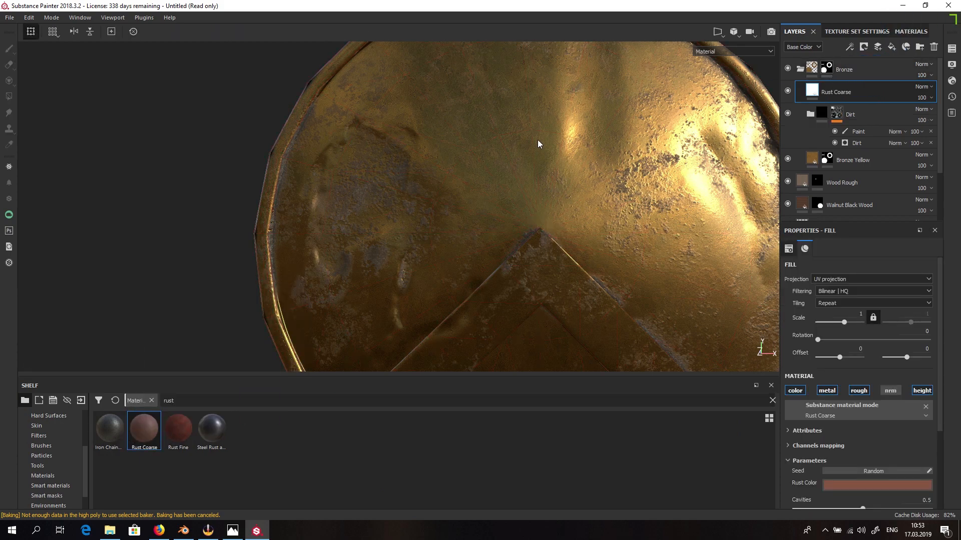
scroll(611, 149, down, 3)
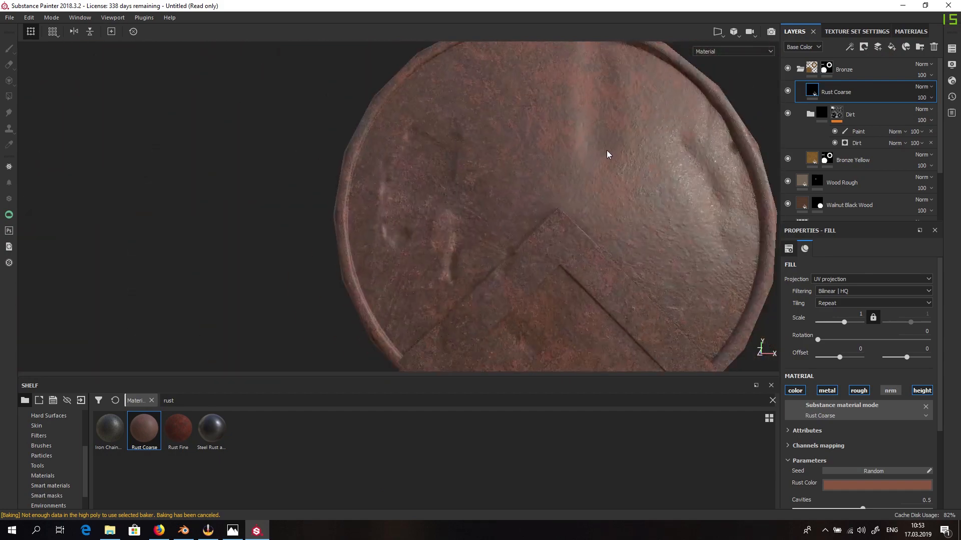
- Give the Rust Coarse layer a black mask driven by a Dirt generator
right_click(846, 90)
click(883, 105)
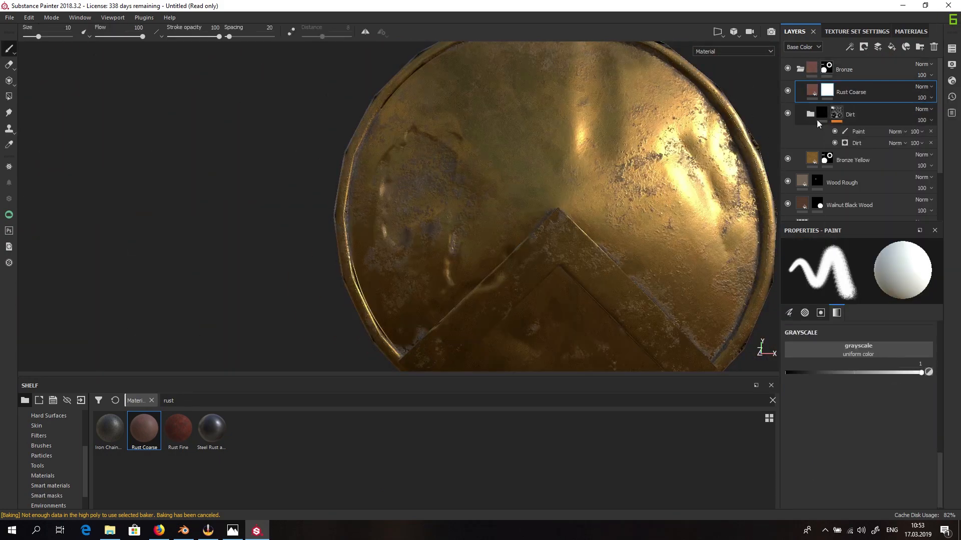
click(866, 344)
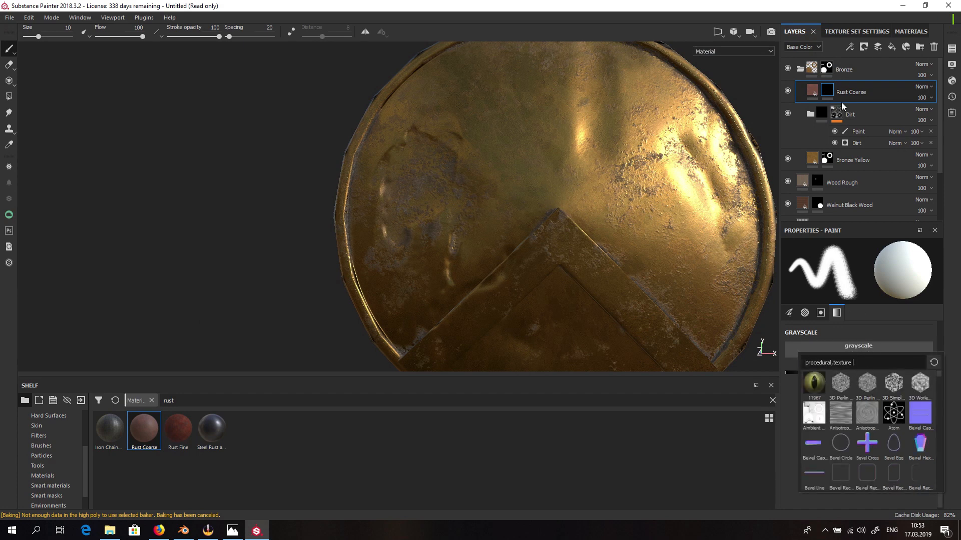
click(864, 49)
click(870, 61)
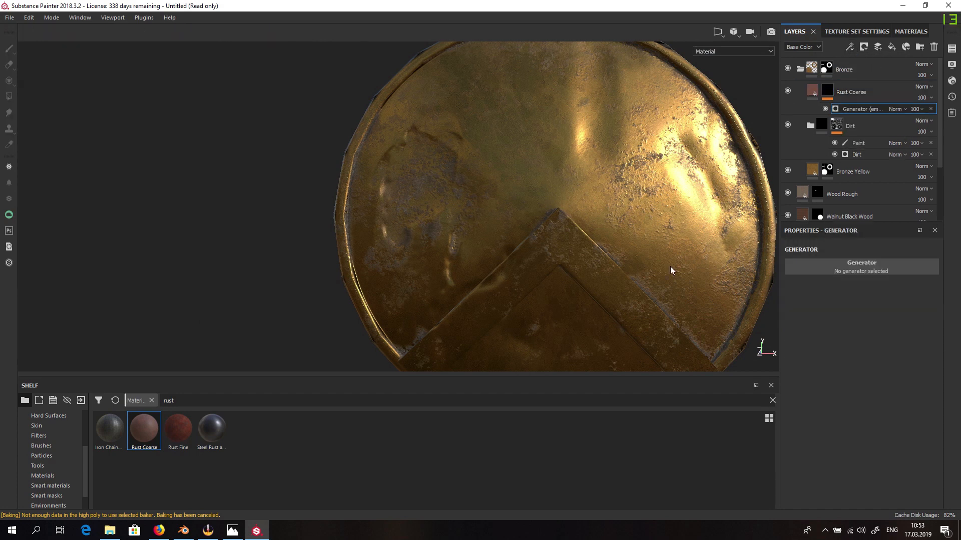
click(856, 270)
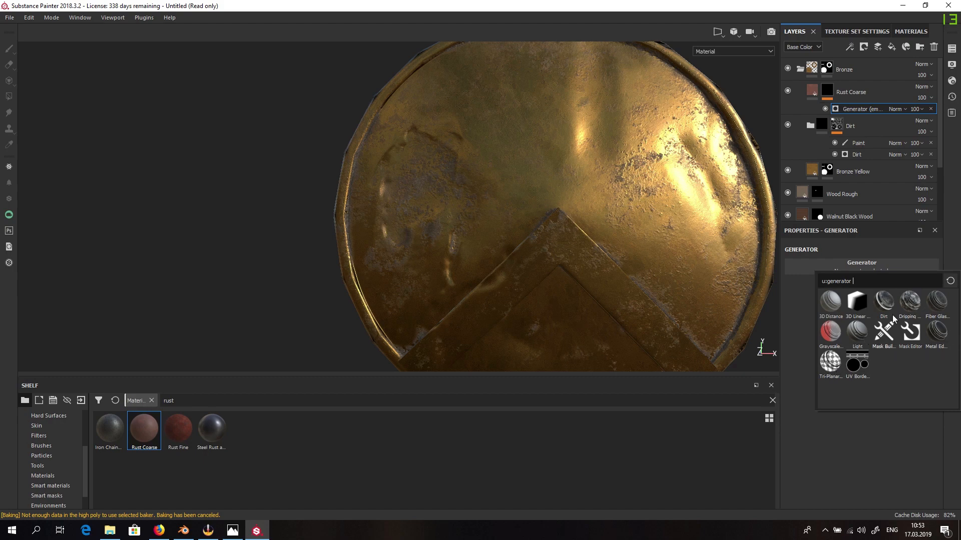
click(884, 302)
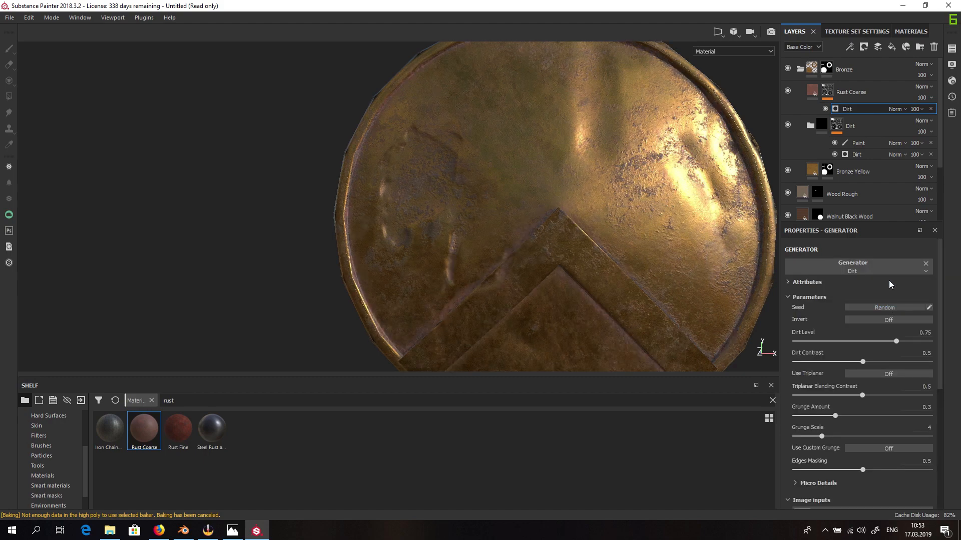
- Try the Metal Edge Wear and Dripping Rust generators on the Rust Coarse mask, and switch back to Dirt
click(871, 265)
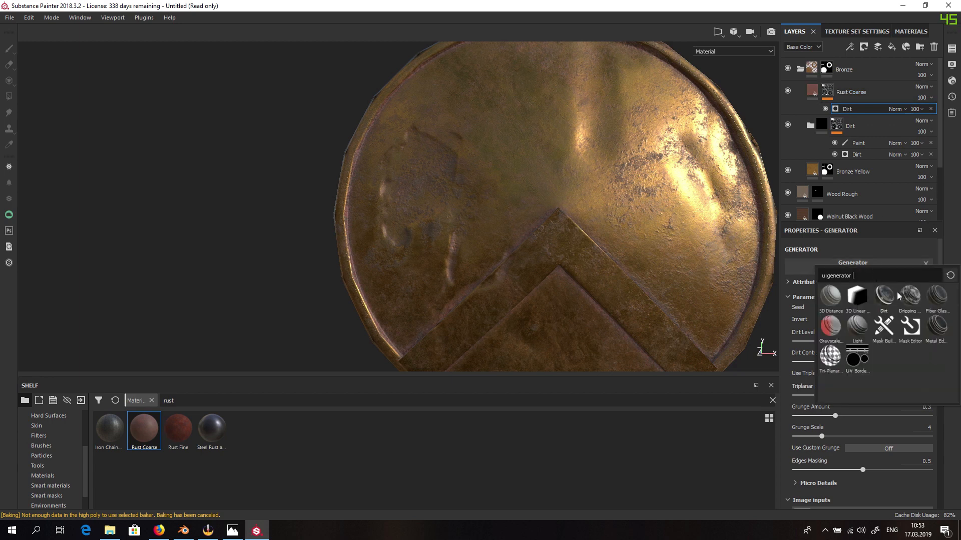
click(938, 326)
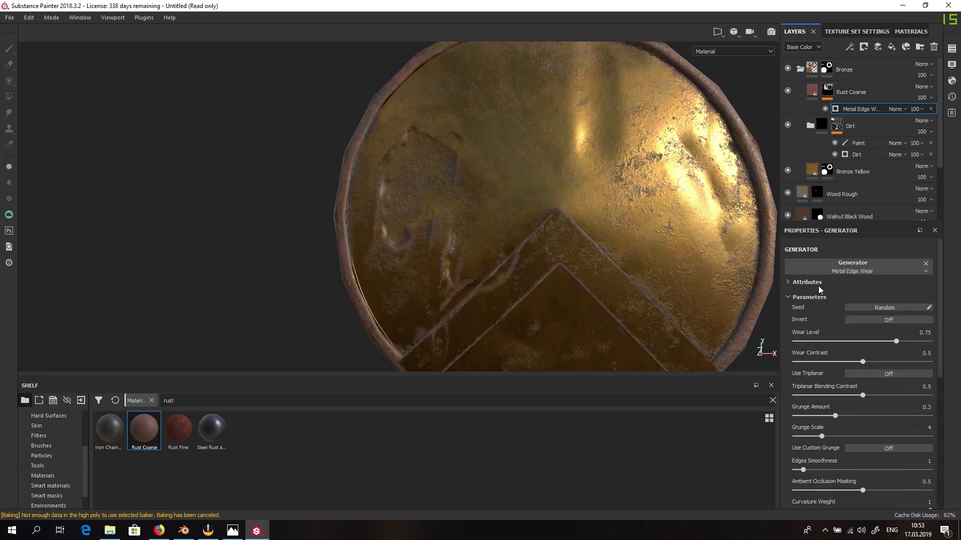
click(857, 265)
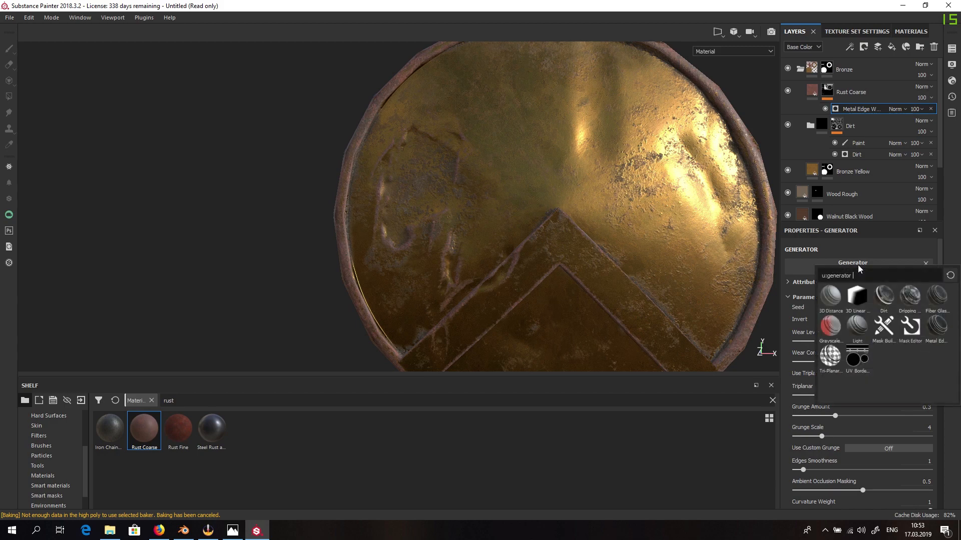
click(911, 297)
alt+drag(751, 275, 697, 253)
click(901, 273)
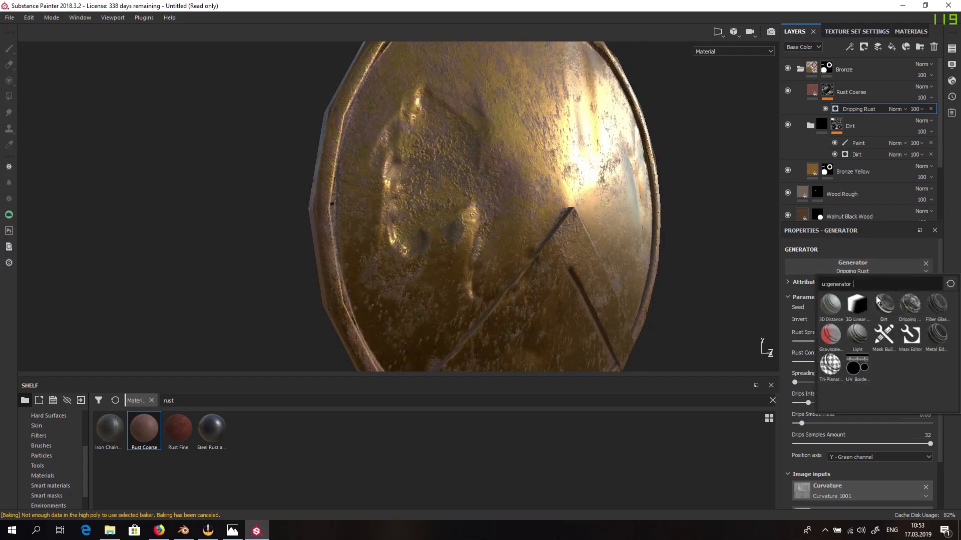
click(888, 301)
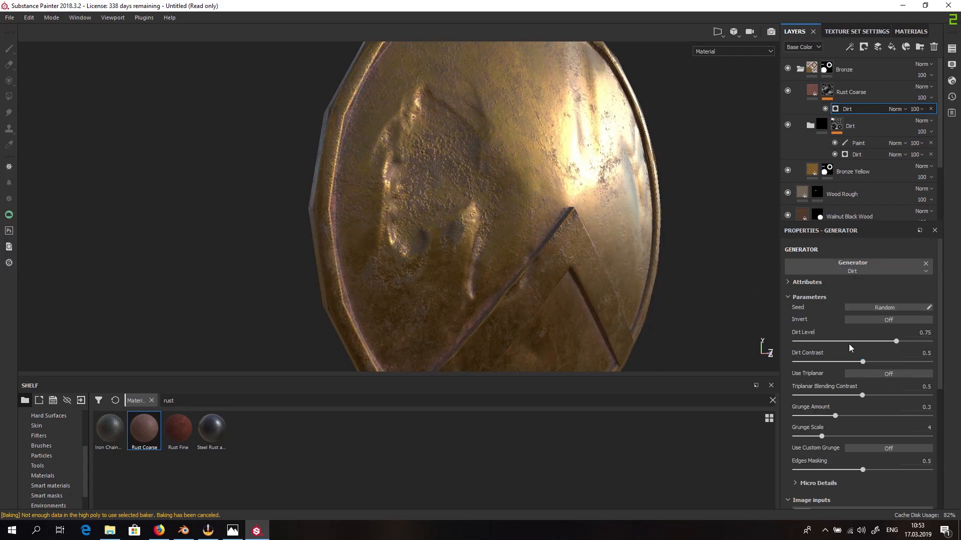
- Set the rust mask generator's triplanar blending contrast to 0.47, grunge amount to 0.25, grunge scale to 5 and edges masking to 0.52
alt+drag(527, 262, 489, 268)
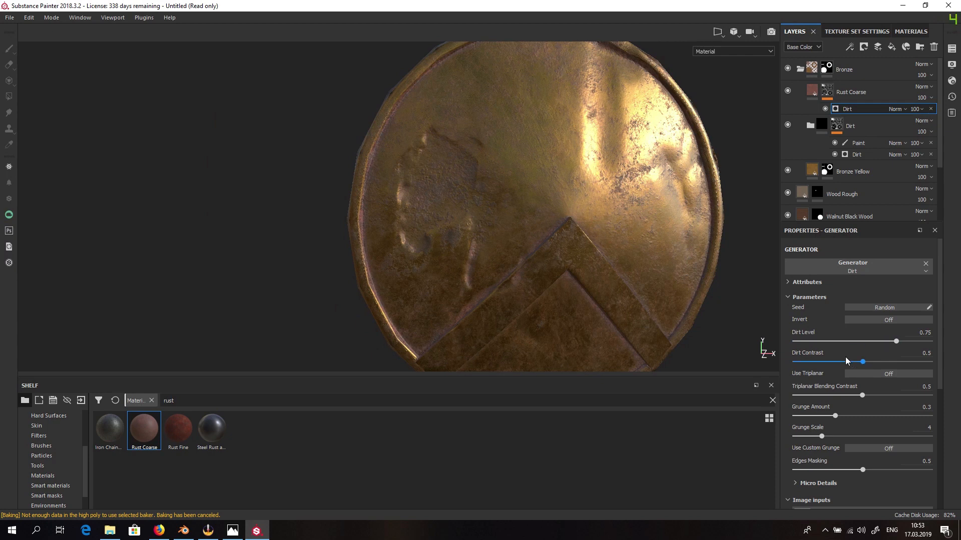
drag(860, 394, 884, 395)
drag(835, 416, 845, 435)
scroll(844, 436, down, 3)
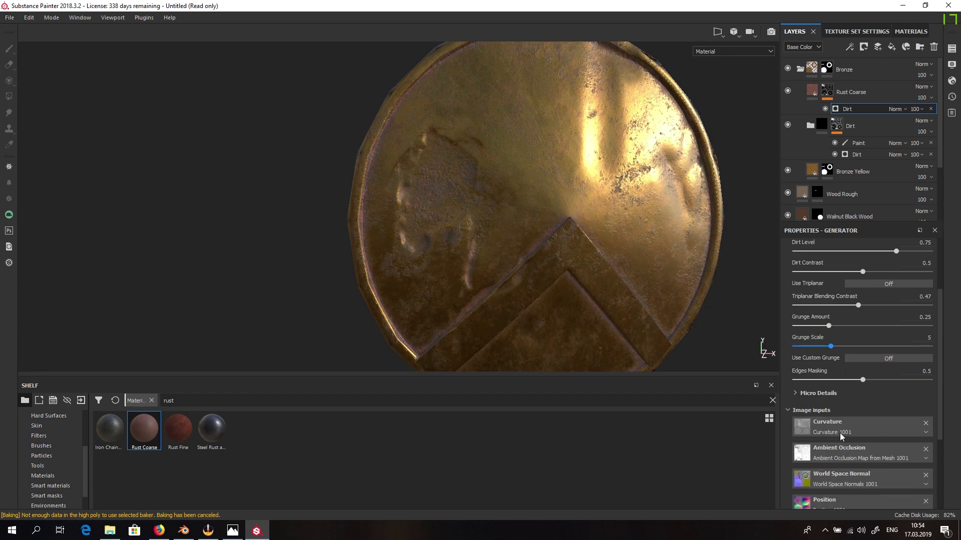
drag(867, 382, 870, 381)
scroll(870, 382, up, 2)
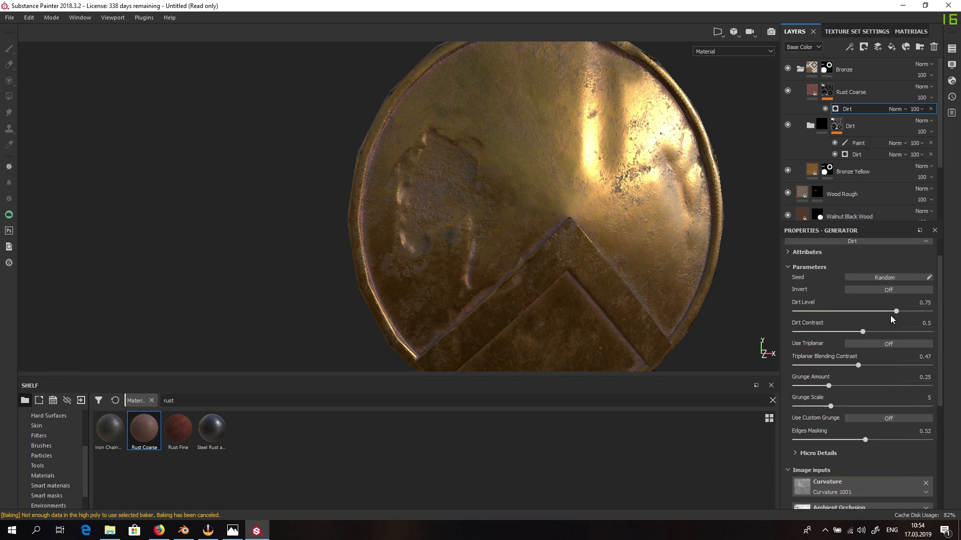
- Set the rust mask generator's dirt level to 0.74 and randomize its seed twice
mouse_move(896, 312)
mouse_down()
mouse_move(849, 312)
mouse_move(899, 312)
mouse_up()
click(891, 279)
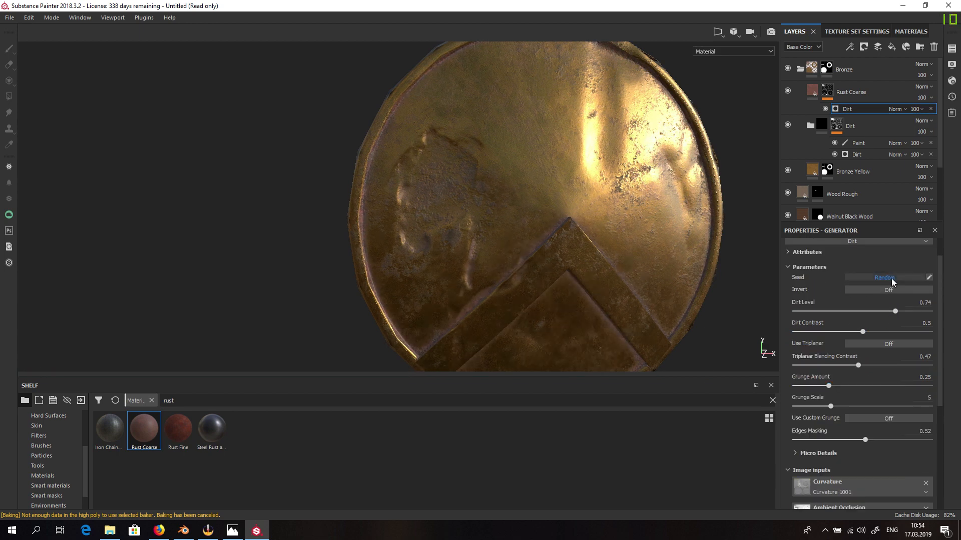
click(891, 279)
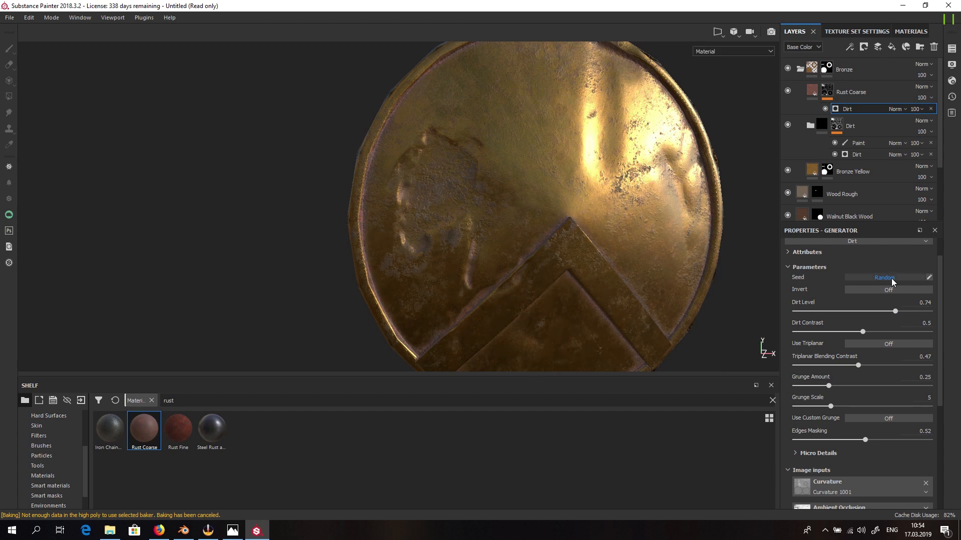
- Try a dirt level of 0.59, set edges masking to 0.85 and grunge scale to 13, and return the dirt level to 0.74
drag(894, 312, 874, 311)
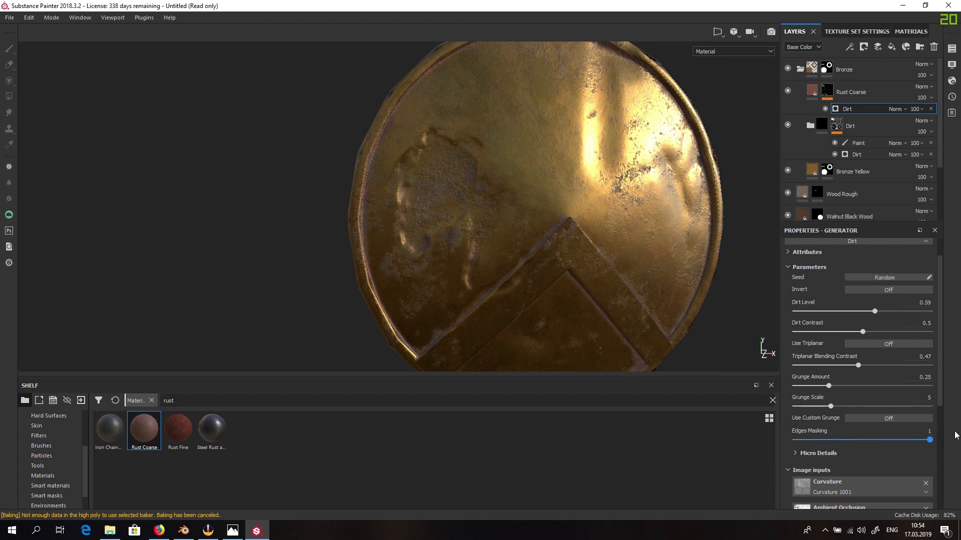
drag(822, 439, 823, 437)
drag(899, 434, 900, 433)
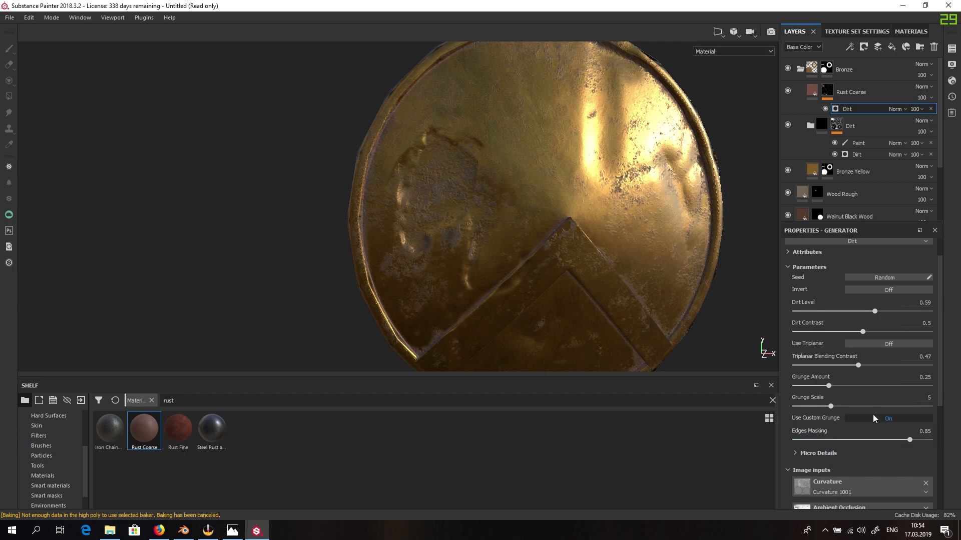
drag(830, 407, 898, 400)
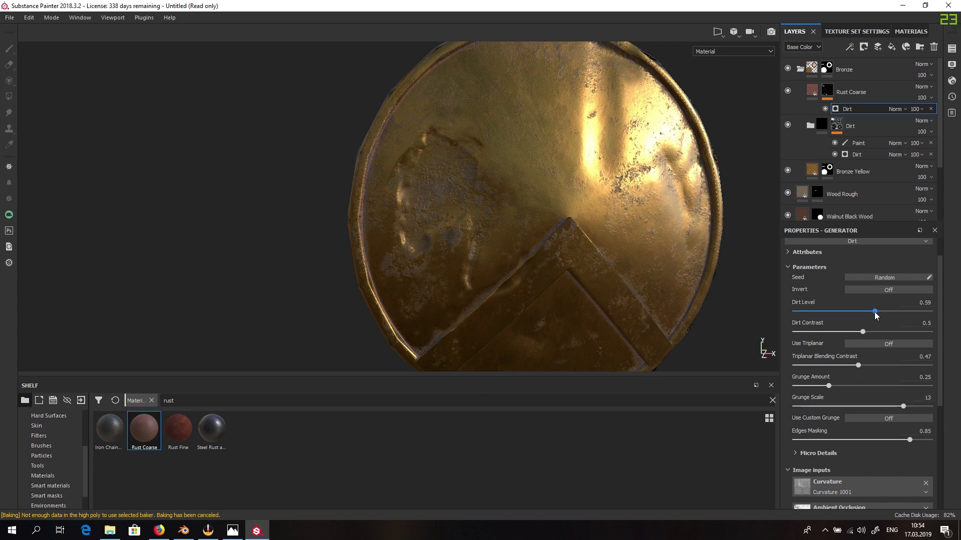
drag(875, 311, 895, 312)
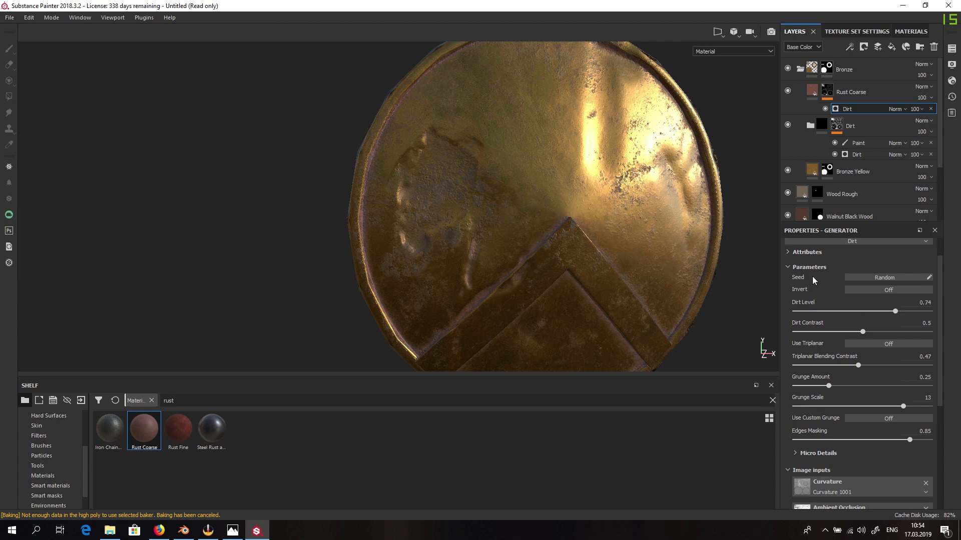
click(795, 255)
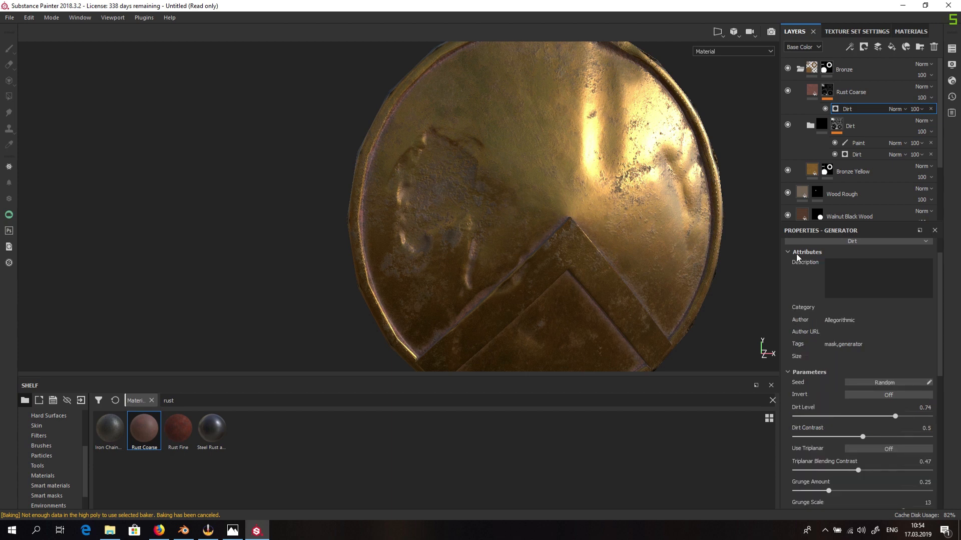
- Set the height position in the Rust Coarse material's technical parameters to 0.43
click(812, 90)
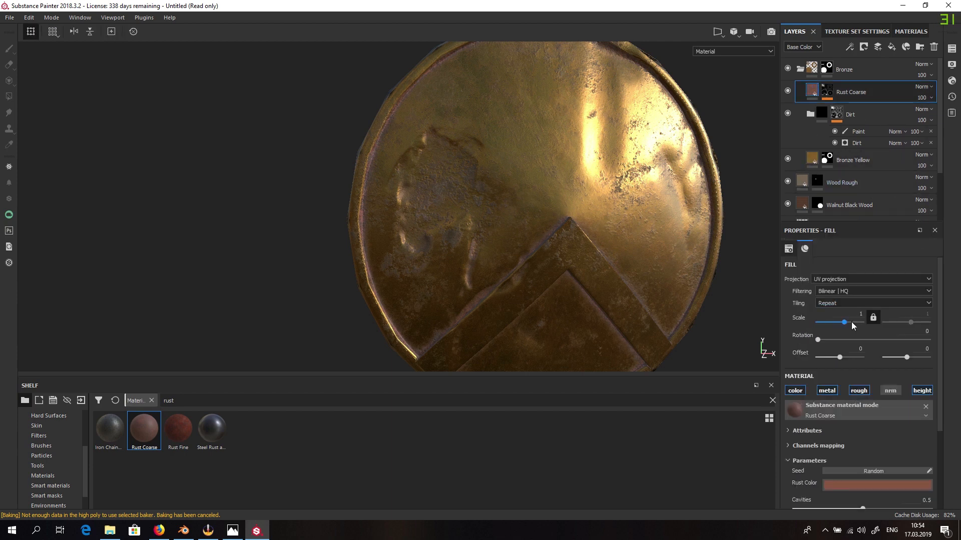
scroll(851, 323, down, 2)
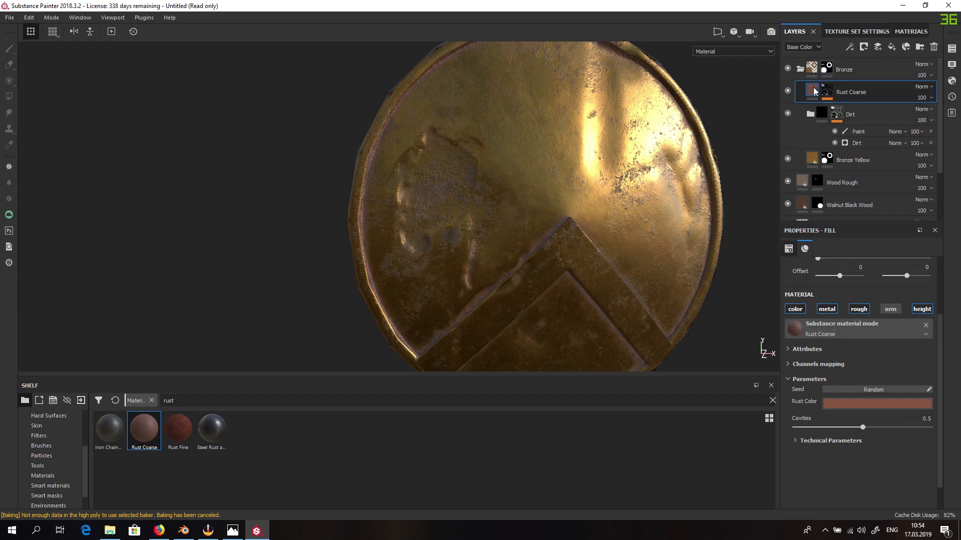
click(817, 440)
scroll(816, 437, down, 1)
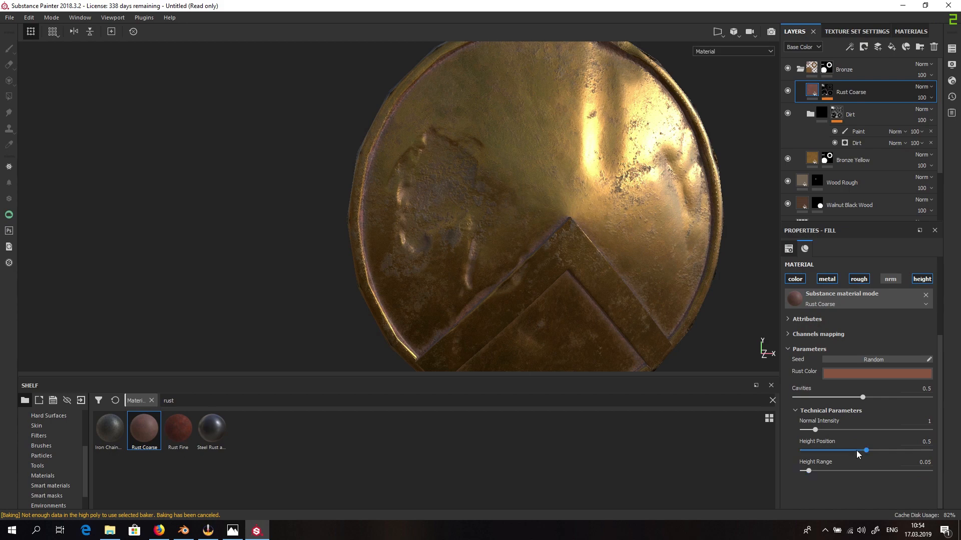
mouse_move(866, 450)
mouse_down()
mouse_move(892, 450)
mouse_move(860, 448)
mouse_up()
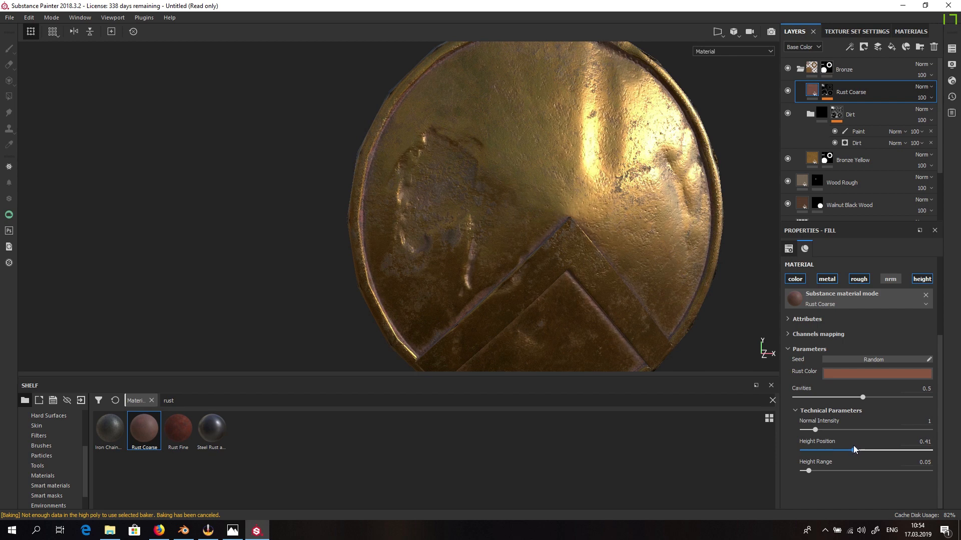
drag(853, 445, 857, 447)
- Raise the Rust Coarse material's height range to 0.22 while checking the dented surface up close
alt+drag(488, 256, 619, 261)
scroll(489, 258, up, 5)
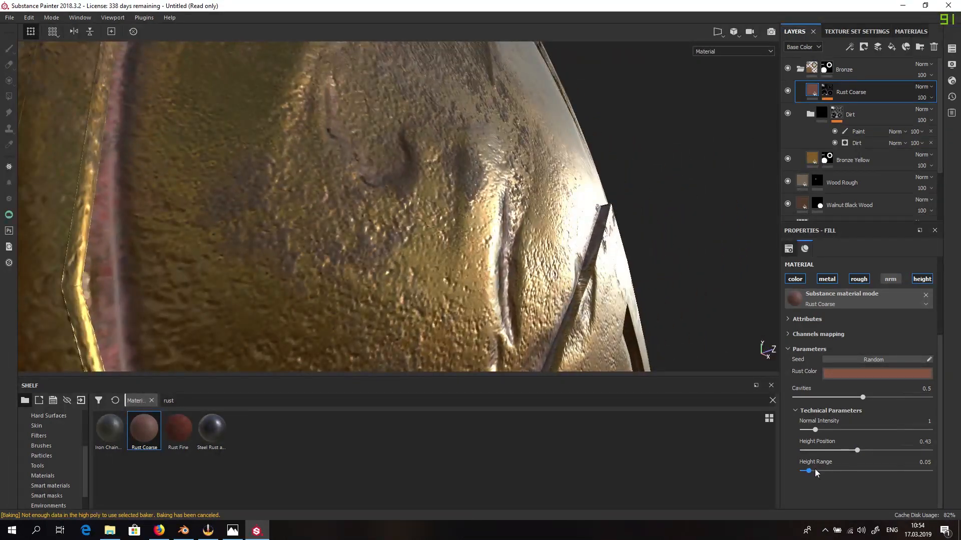
drag(815, 470, 837, 465)
mouse_move(843, 467)
mouse_down()
mouse_move(816, 469)
mouse_move(830, 469)
mouse_up()
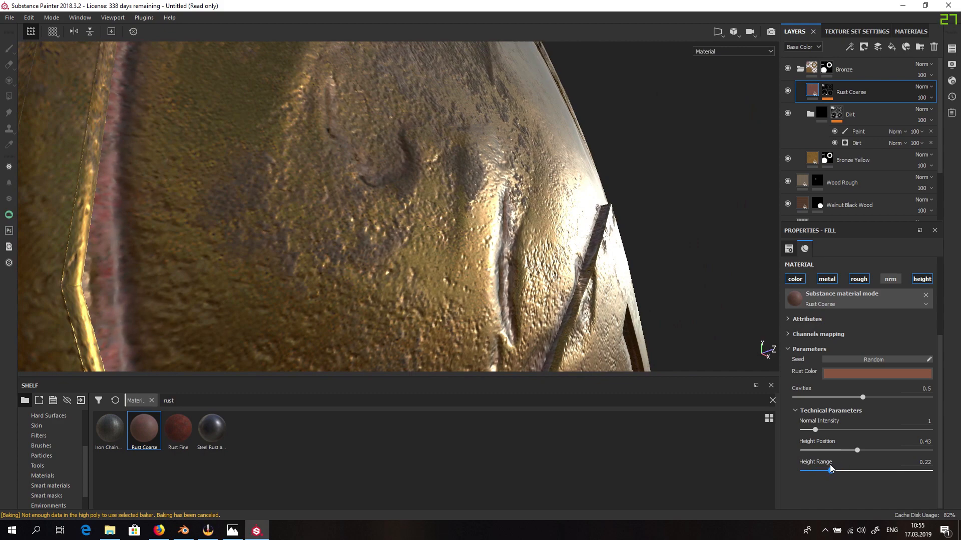
- Add a paint effect to the Rust Coarse layer's mask
scroll(467, 250, down, 5)
alt+drag(466, 251, 525, 236)
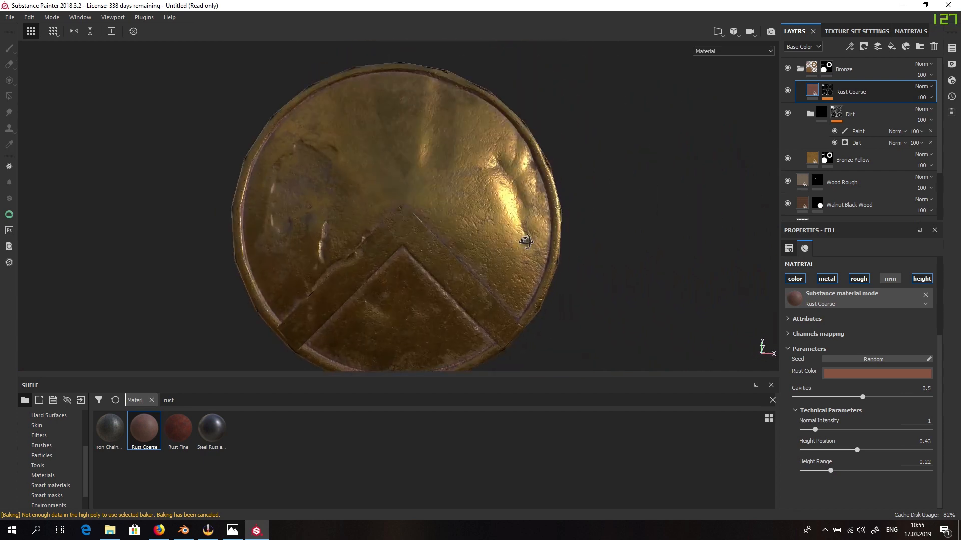
click(830, 90)
click(851, 47)
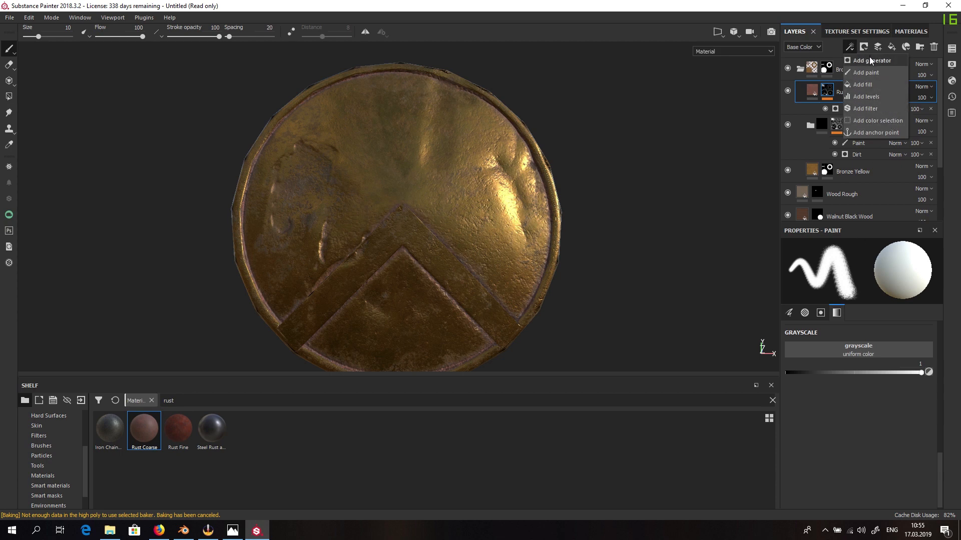
click(867, 73)
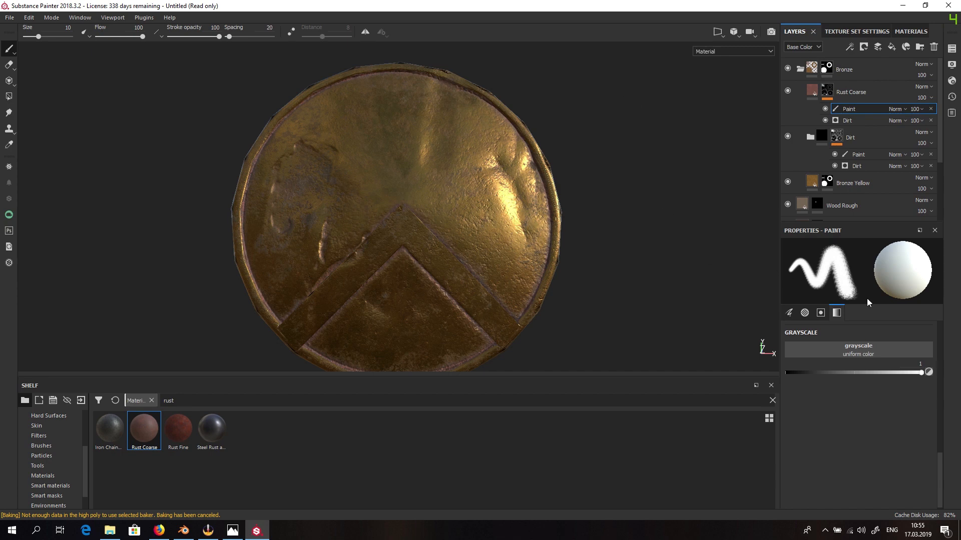
- Try painting rust across the upper face of the shield with a brush size of 31.59, and undo the strokes
scroll(365, 181, down, 1)
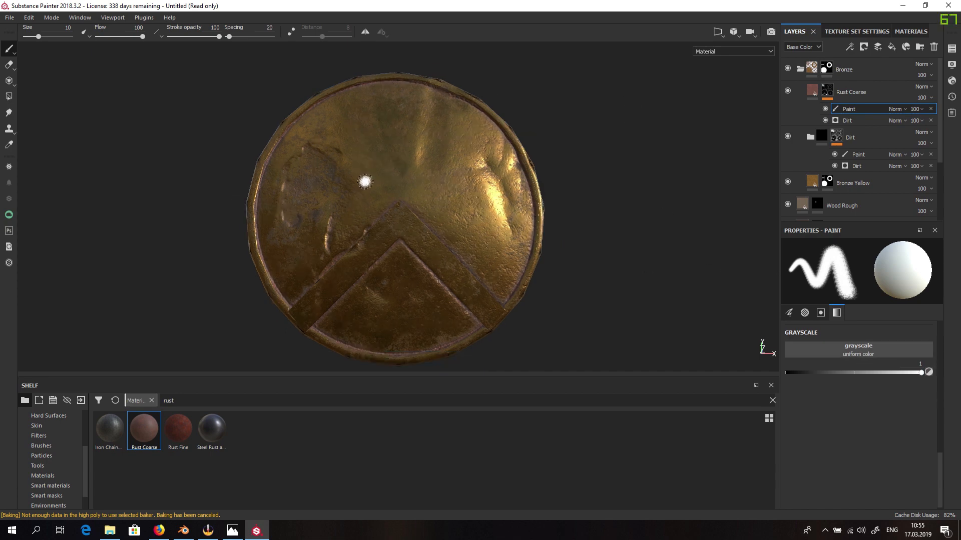
right_click(390, 197)
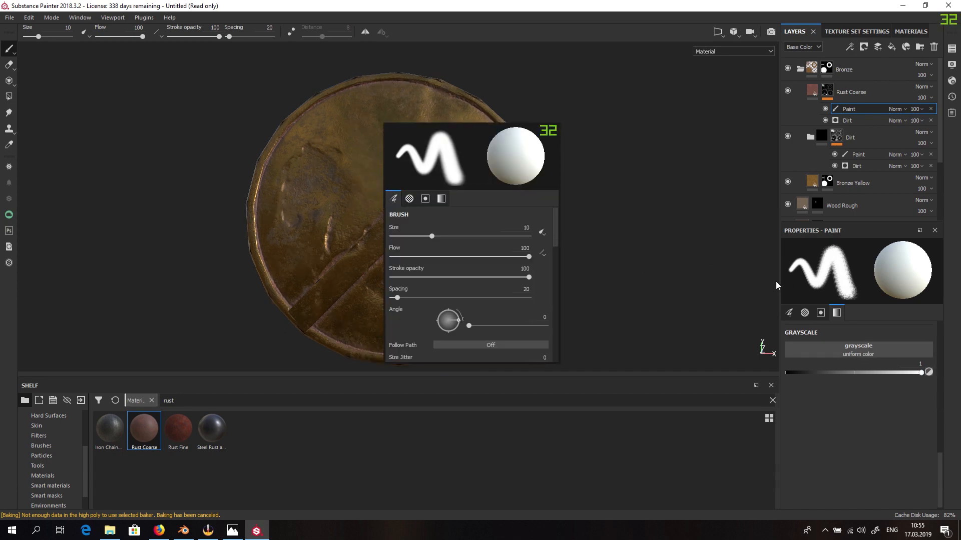
drag(438, 236, 469, 236)
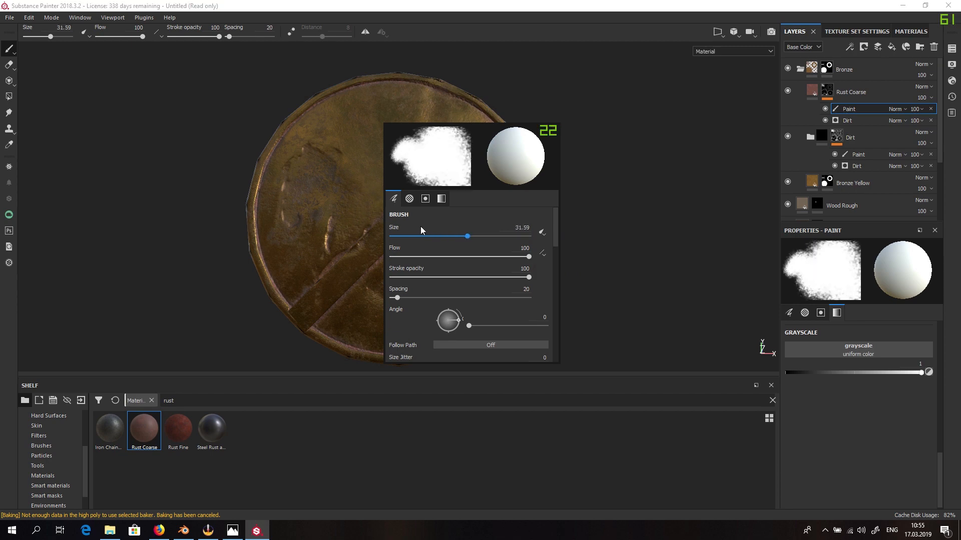
mouse_move(348, 137)
mouse_down()
mouse_move(353, 202)
mouse_move(403, 156)
mouse_up()
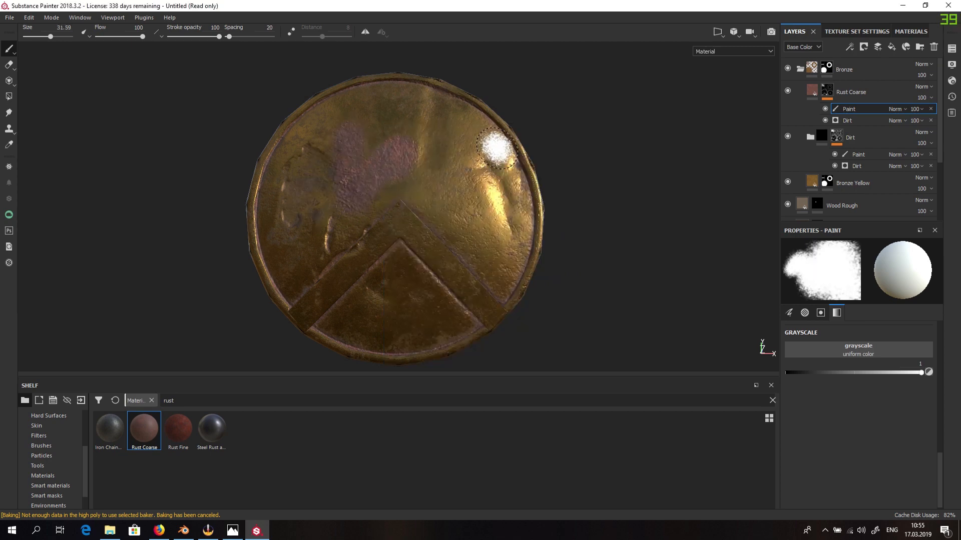
key(ctrl+z)
key(ctrl+z)
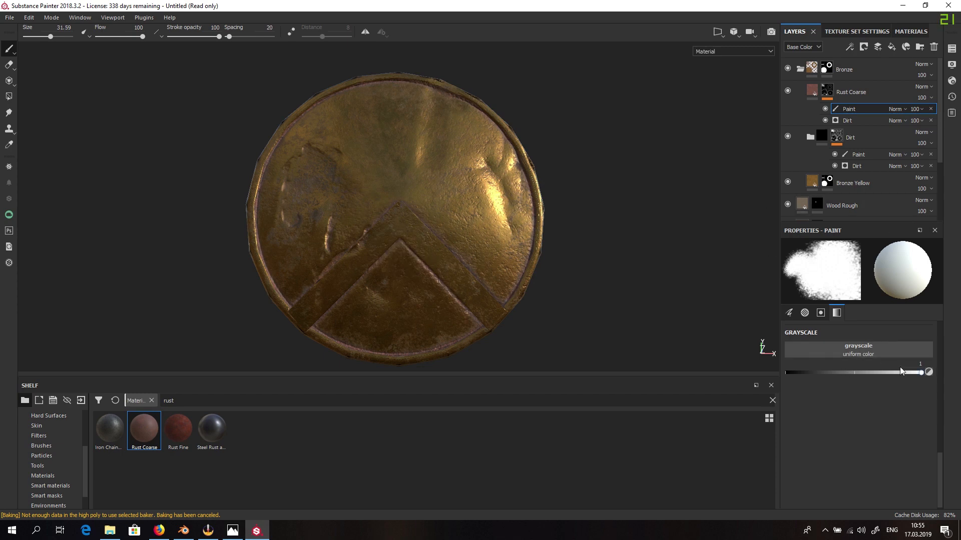
- Paint rust into the large dent on the shield's left side with grayscale 0.6655 and a brush size of 11.41
drag(895, 372, 798, 372)
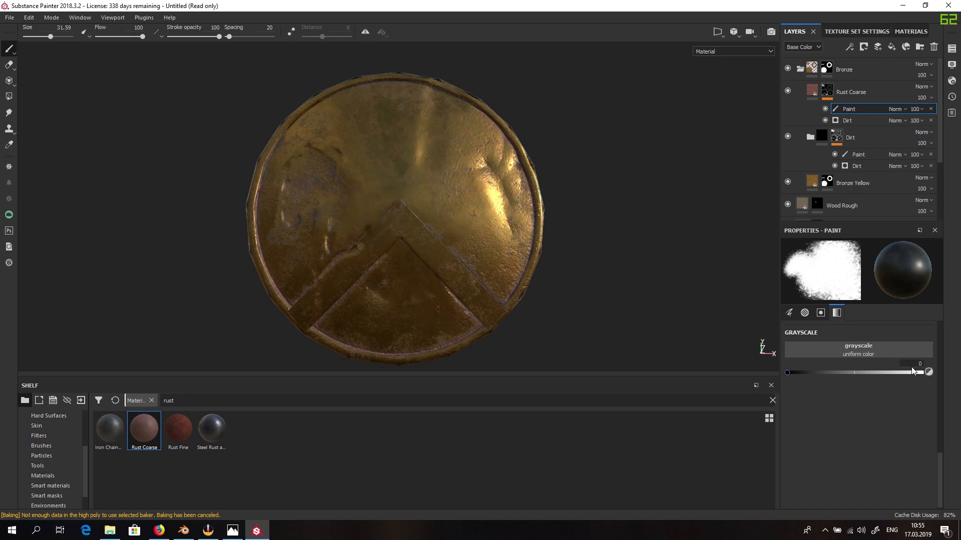
drag(911, 370, 877, 372)
right_click(365, 206)
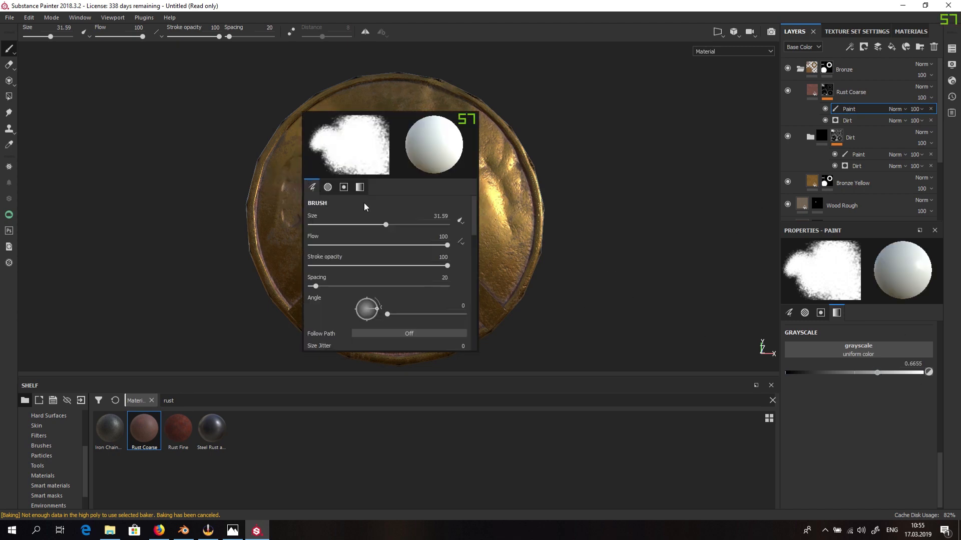
click(352, 227)
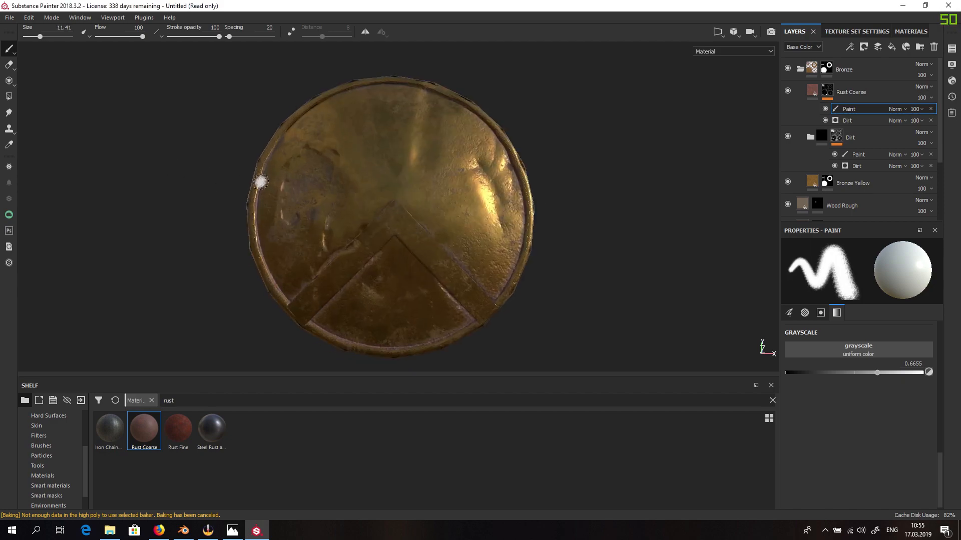
scroll(286, 183, up, 6)
mouse_move(320, 175)
mouse_down()
mouse_move(358, 95)
mouse_move(282, 223)
mouse_move(293, 280)
mouse_up()
scroll(363, 239, down, 6)
mouse_move(363, 238)
alt+mouse_down()
mouse_move(128, 189)
mouse_move(312, 198)
alt+mouse_up()
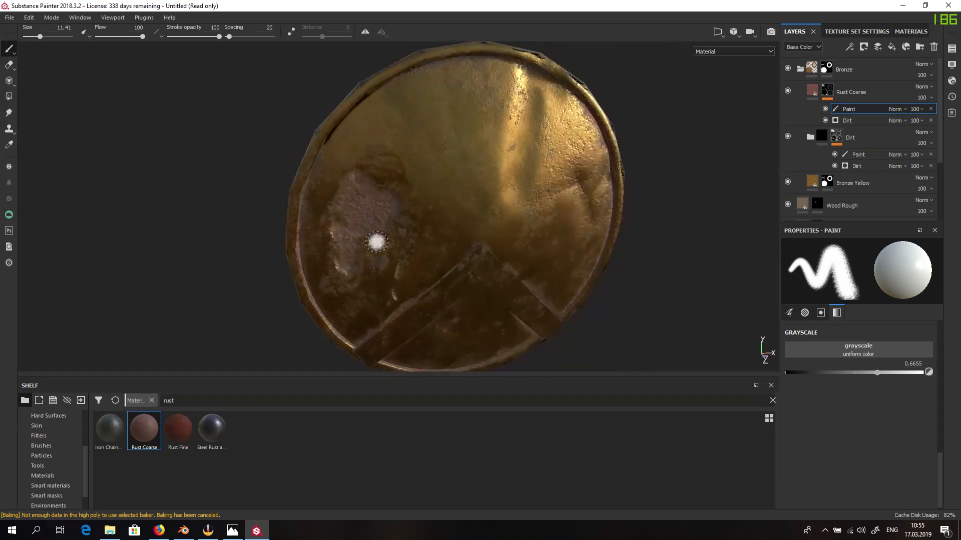
- Reduce the rust mask brush to size 3.82 and its grayscale value to 0.0182
right_click(378, 243)
drag(435, 277, 413, 279)
drag(877, 373, 788, 372)
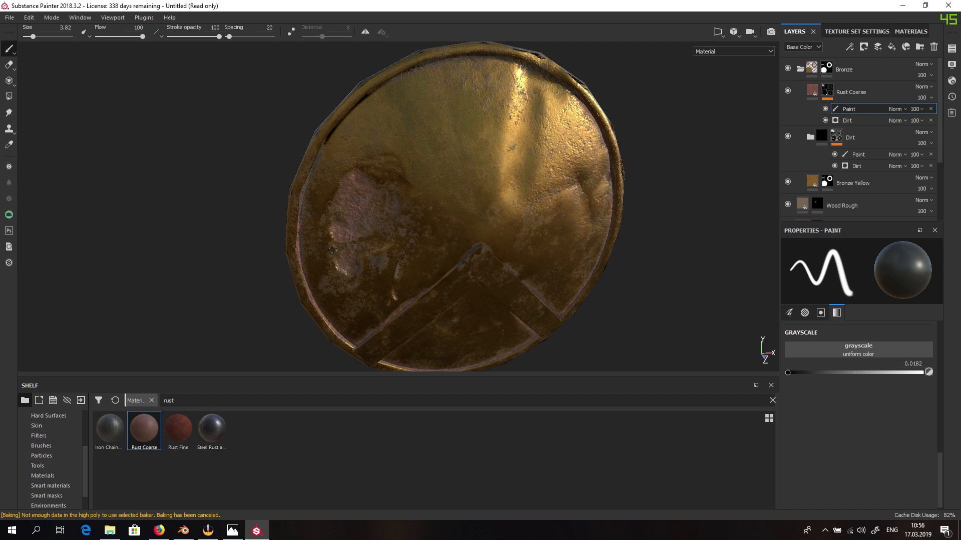
- Add a Blur filter on top of the paint effect in the Rust Coarse mask
scroll(444, 179, up, 5)
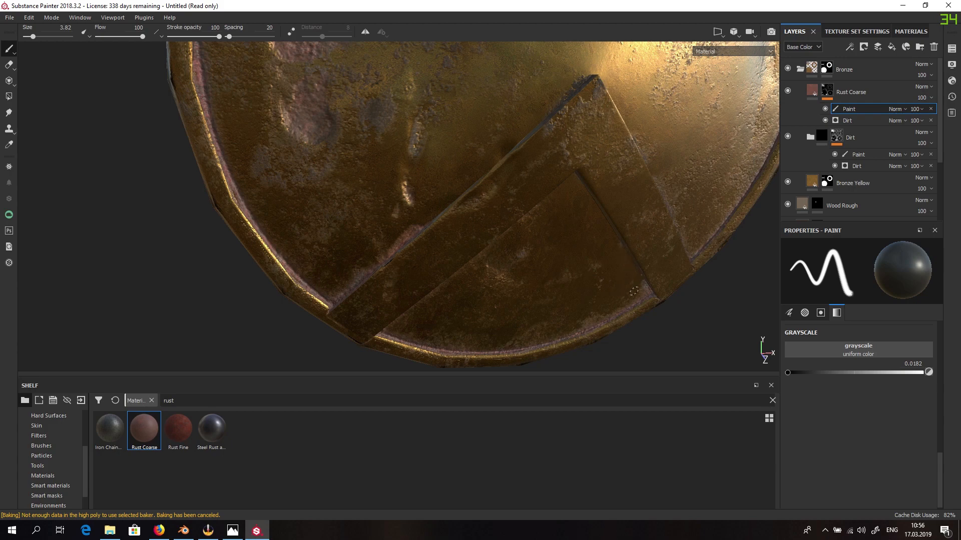
scroll(603, 251, down, 5)
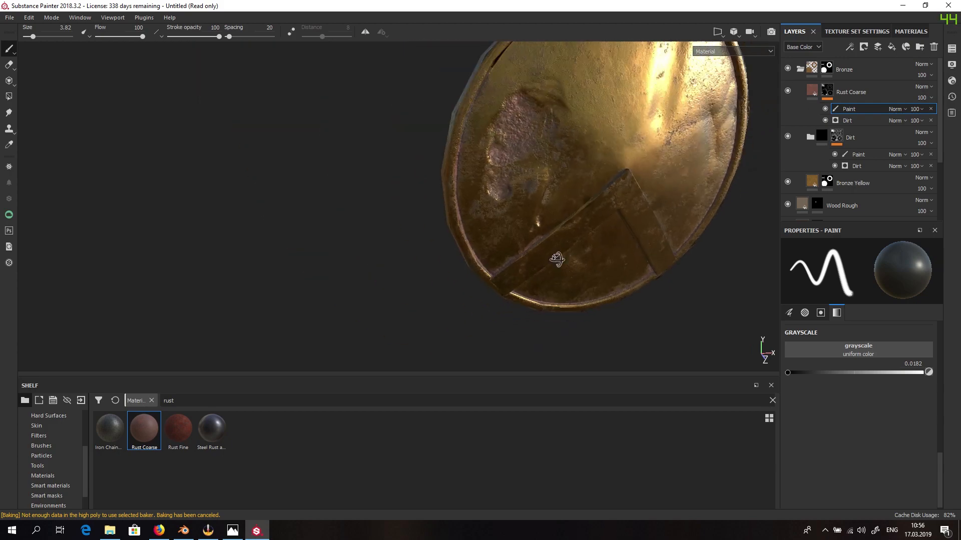
alt+drag(553, 260, 534, 235)
click(849, 46)
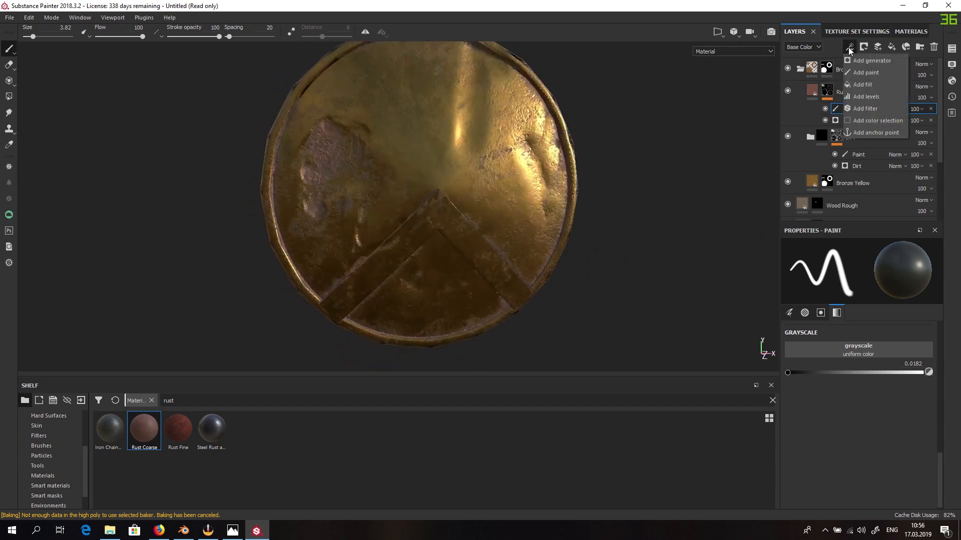
click(874, 109)
click(850, 265)
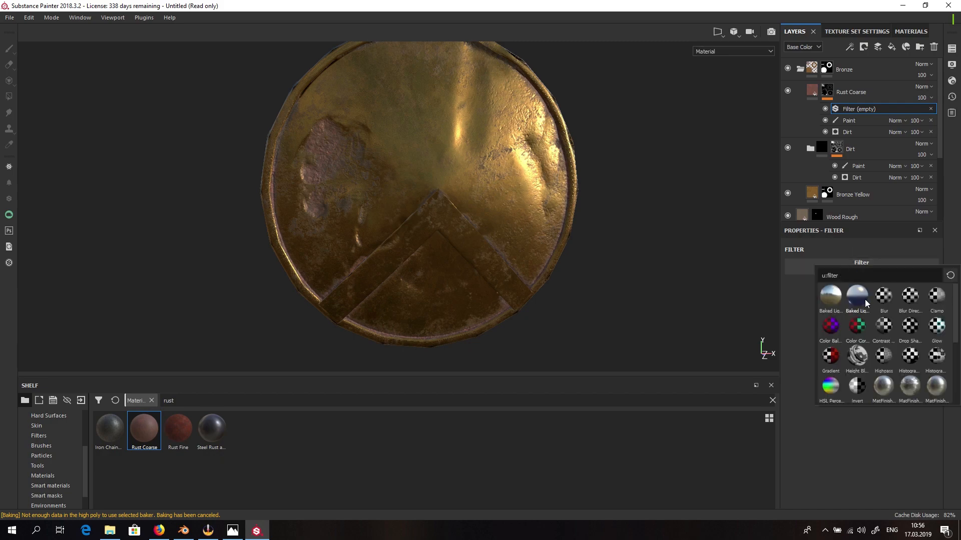
click(884, 297)
- Set the Blur filter's intensity to 0.11 while checking the rust edges up close
scroll(274, 188, up, 10)
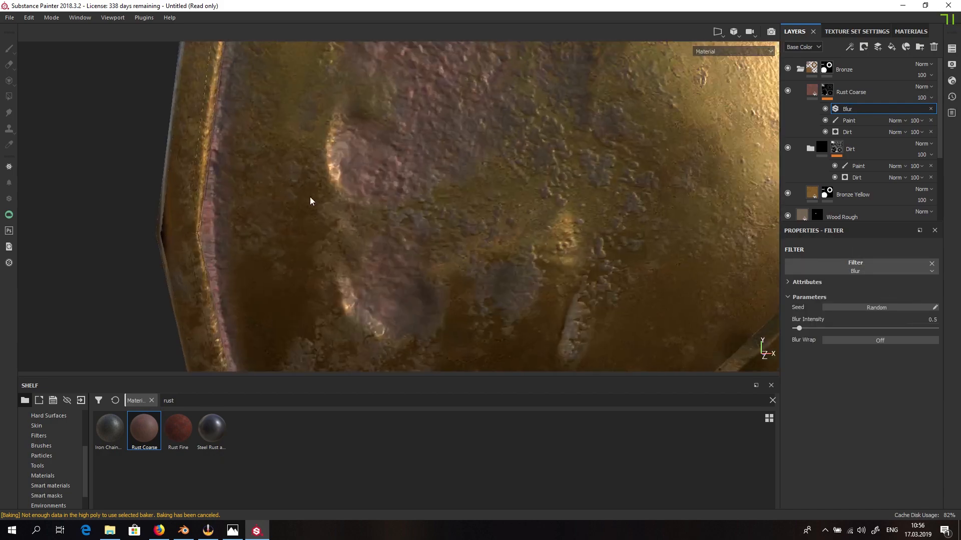
scroll(353, 162, down, 2)
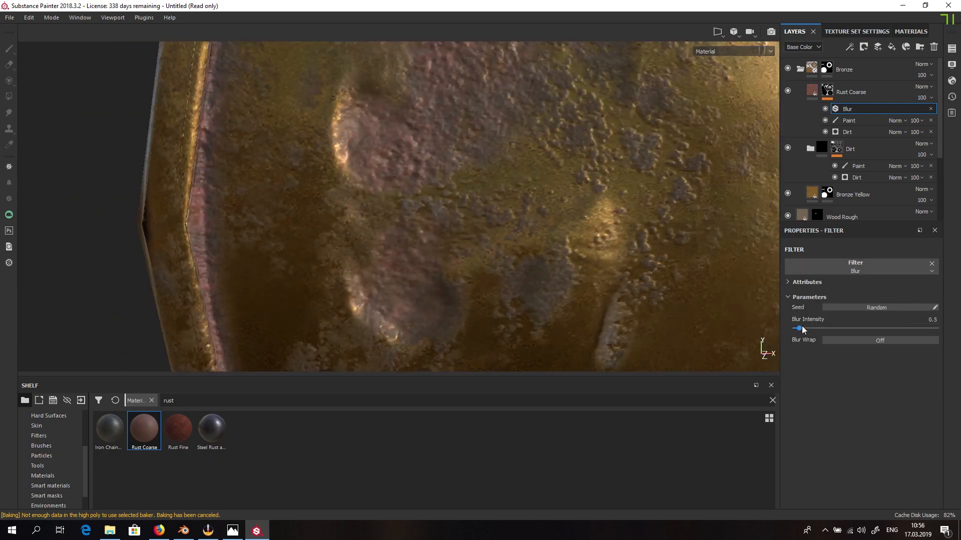
mouse_move(800, 326)
mouse_down()
mouse_move(753, 326)
mouse_move(803, 328)
mouse_move(794, 332)
mouse_up()
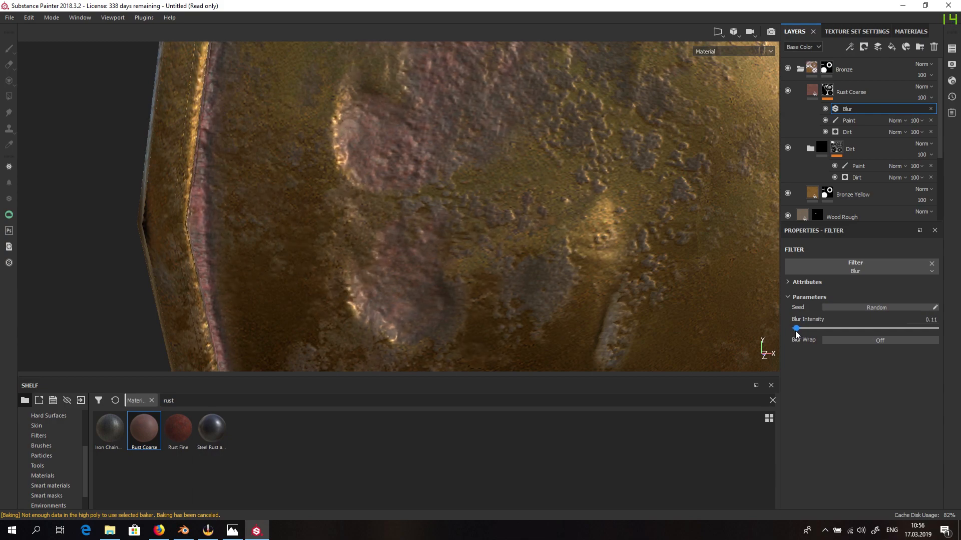
- Inspect the blurred rust around the chevron and reselect the paint effect in the Rust Coarse mask
scroll(520, 259, up, 3)
scroll(521, 262, down, 5)
alt+drag(522, 246, 642, 259)
scroll(643, 260, up, 6)
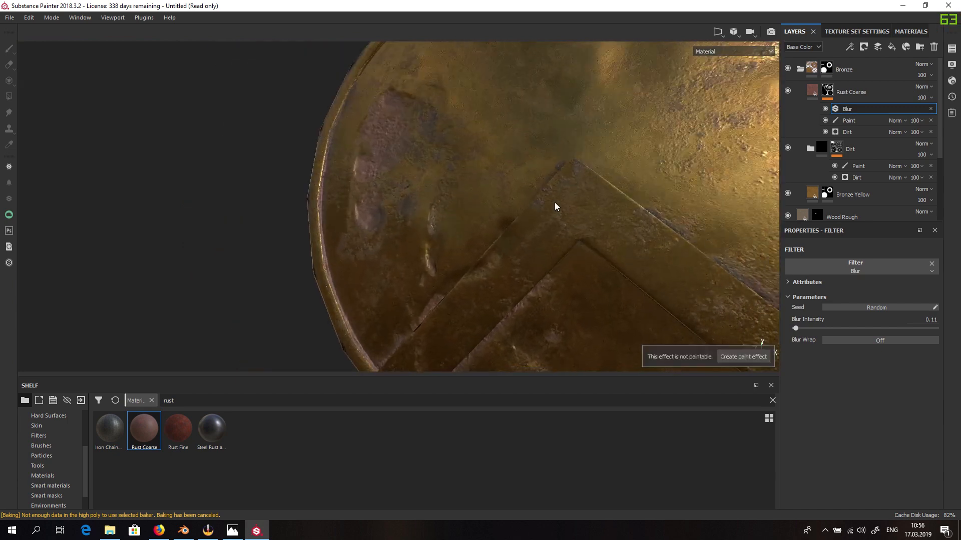
click(851, 121)
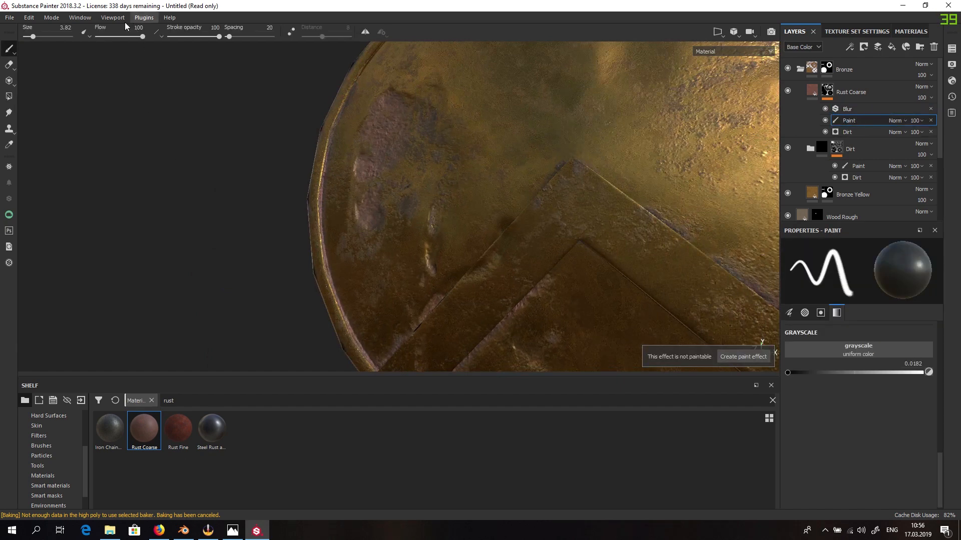
- Try covering the whole chevron with rust using polygon fill at value 1, and undo the fill
key(4)
click(576, 207)
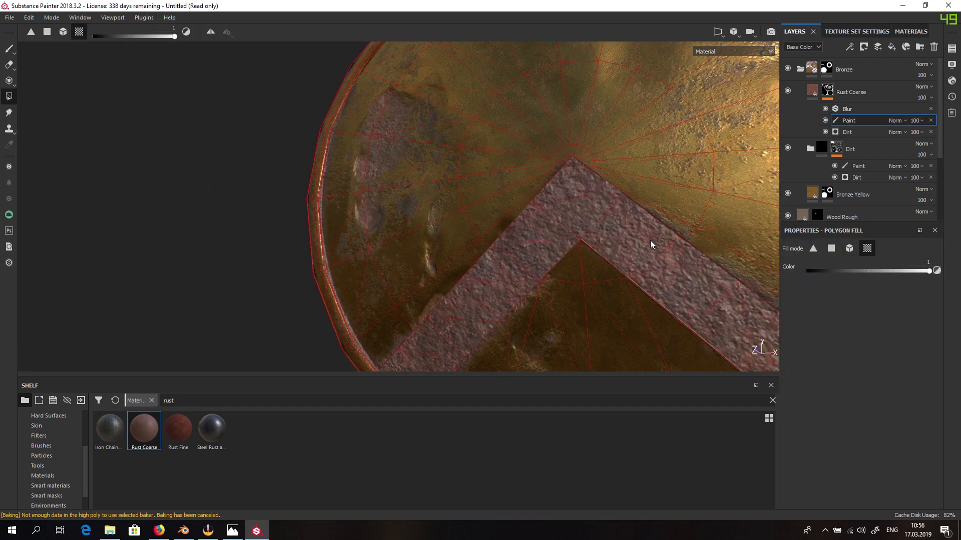
key(ctrl+z)
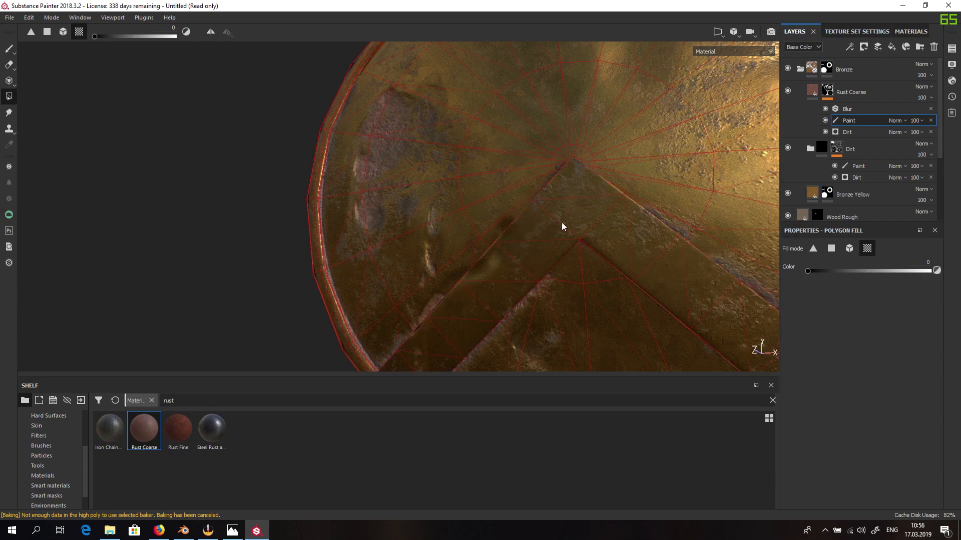
- Return to the Paint brush with a brighter grayscale and paint rust over the dent along the chevron's left edge
alt+drag(562, 222, 486, 242)
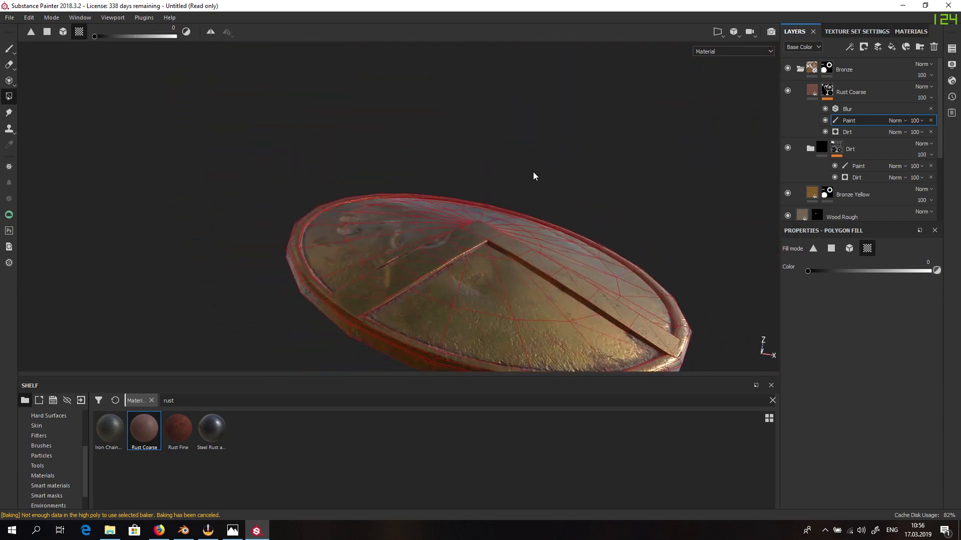
alt+drag(533, 173, 532, 262)
scroll(455, 217, up, 3)
scroll(455, 219, up, 2)
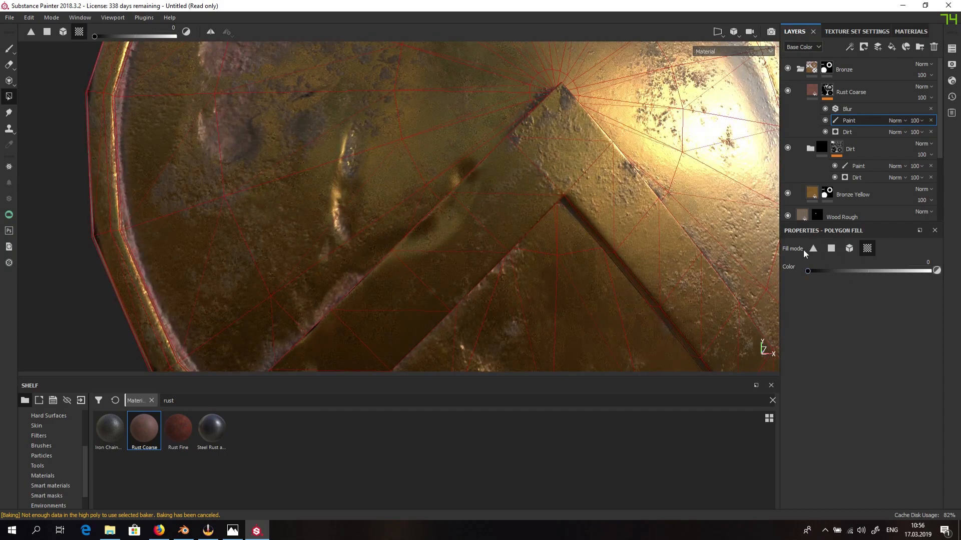
click(8, 49)
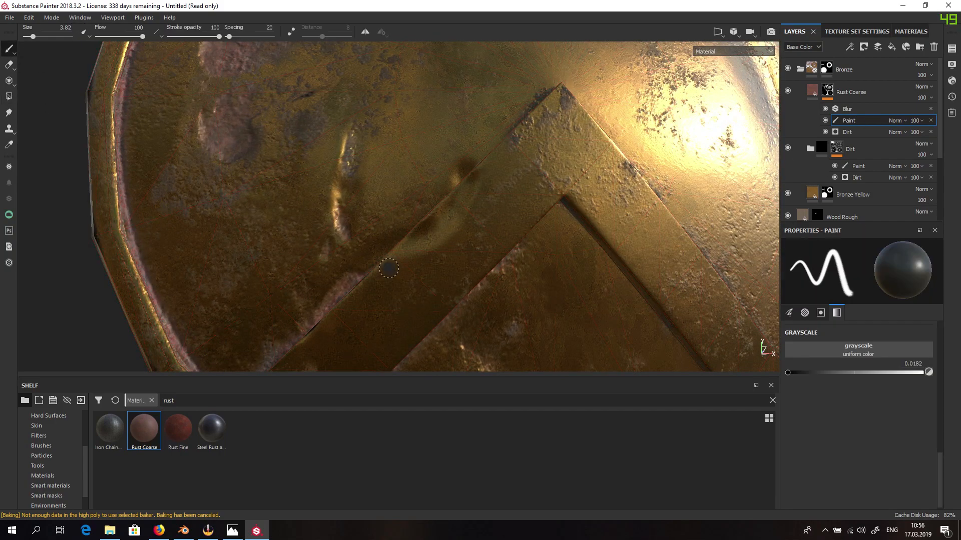
click(892, 373)
mouse_move(385, 250)
mouse_down()
mouse_move(453, 213)
mouse_move(464, 175)
mouse_move(454, 206)
mouse_up()
- Tone down the rust patch on the chevron's dent, lowering the brush grayscale to 0.3345 and 0.1055
click(863, 372)
click(831, 372)
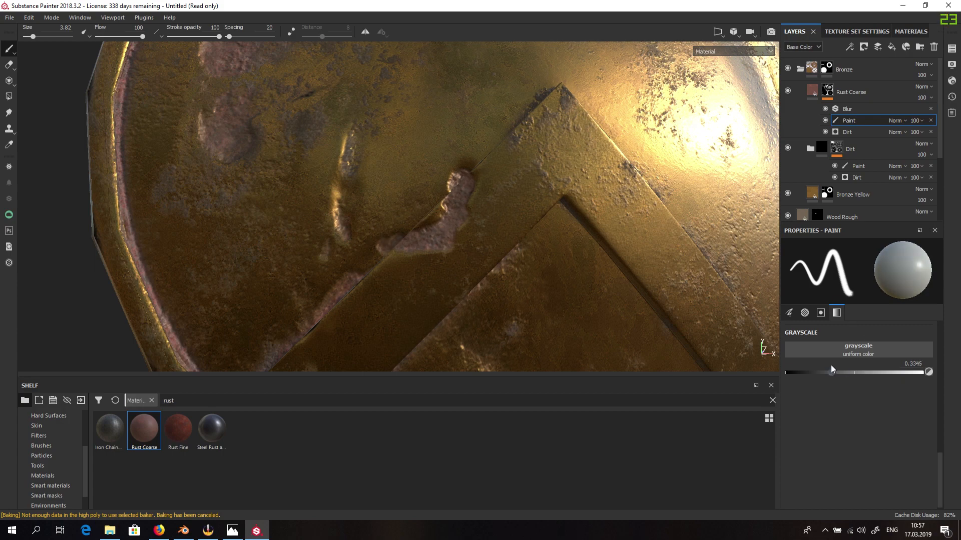
drag(386, 294, 435, 256)
click(799, 372)
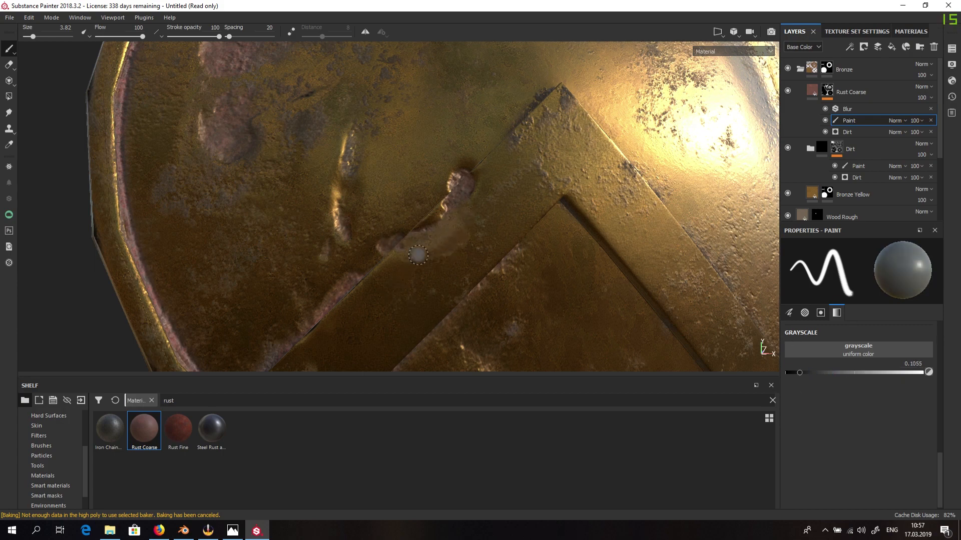
- Examine the whole shield from all sides, including the rusted front, the rim, the wooden back and the handle
mouse_move(519, 200)
alt+right_down()
mouse_move(519, 212)
mouse_move(519, 200)
alt+right_up()
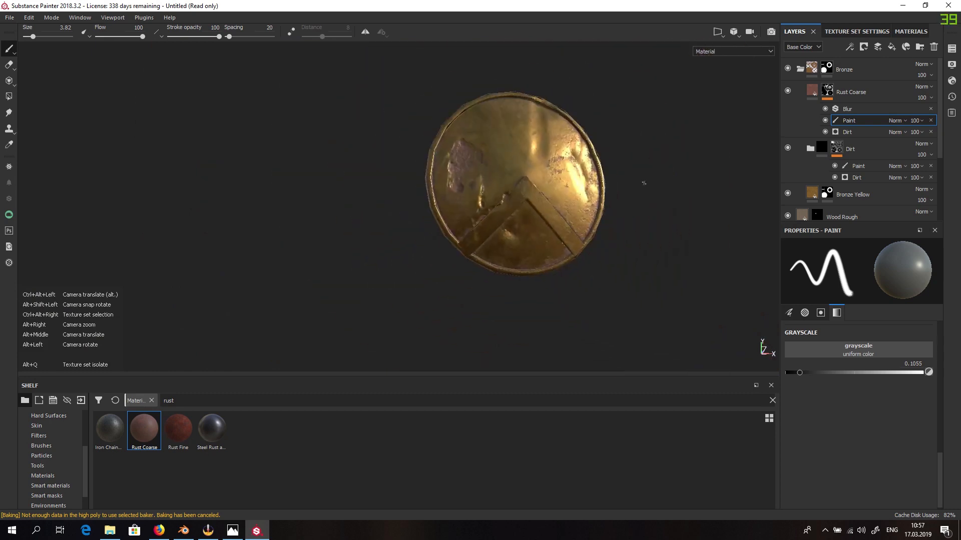
alt+drag(679, 165, 909, 159)
scroll(528, 143, up, 3)
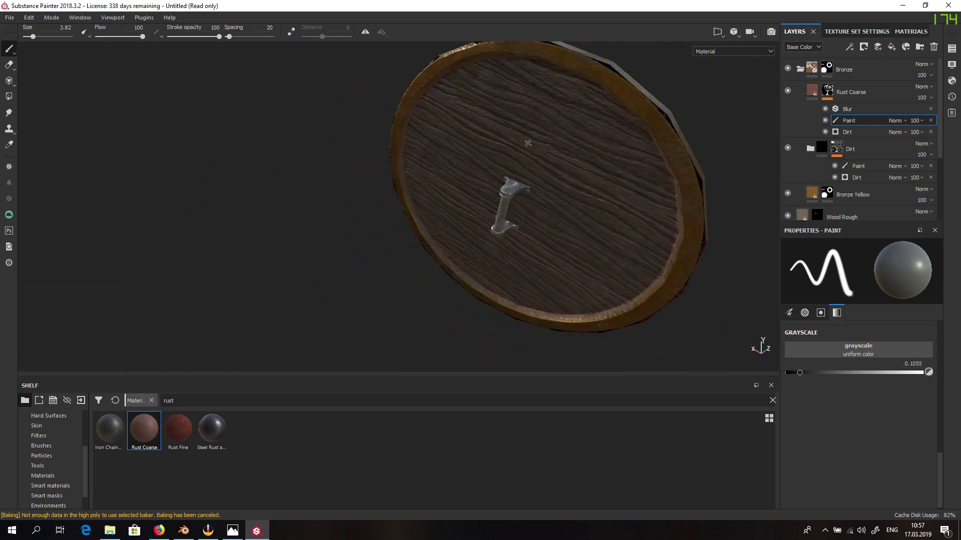
mouse_move(528, 143)
alt+mouse_down()
mouse_move(575, 143)
mouse_move(677, 86)
mouse_move(750, 115)
mouse_move(532, 130)
alt+mouse_up()
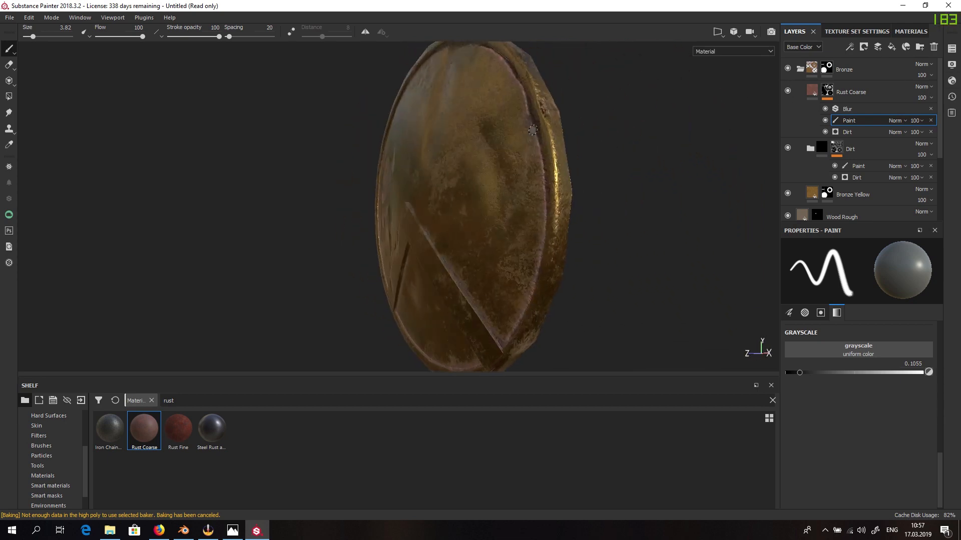
alt+drag(485, 167, 566, 152)
scroll(501, 147, down, 4)
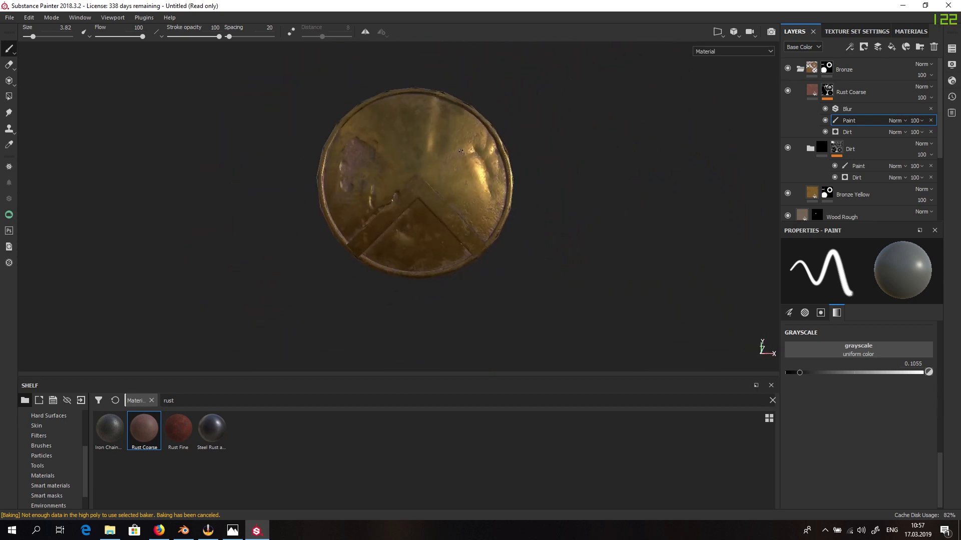
scroll(400, 144, up, 3)
alt+middle_drag(399, 145, 460, 162)
alt+drag(365, 163, 787, 202)
alt+drag(320, 200, 553, 206)
scroll(553, 206, down, 4)
scroll(560, 206, up, 5)
alt+drag(480, 249, 346, 223)
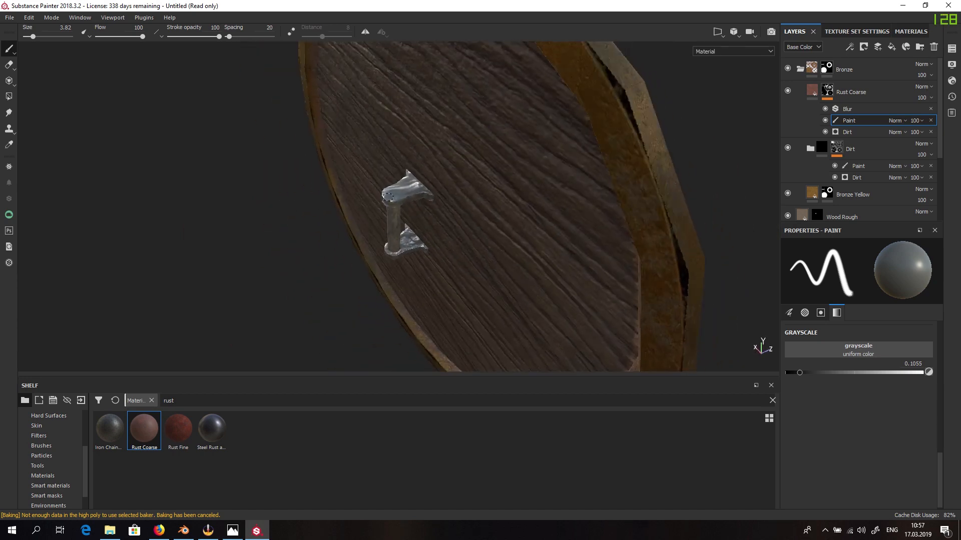
scroll(388, 196, down, 4)
alt+drag(388, 197, 535, 58)
scroll(536, 65, up, 6)
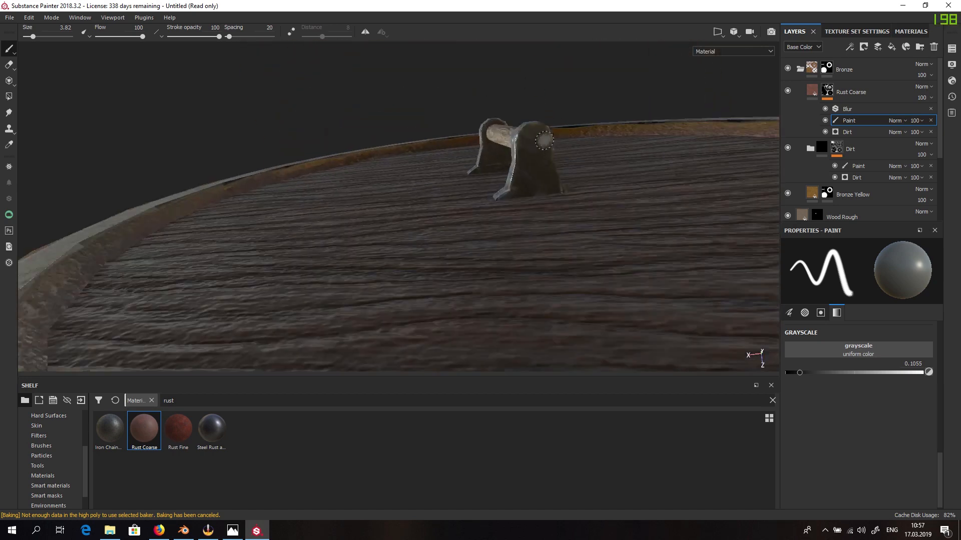
alt+drag(544, 141, 368, 182)
scroll(532, 210, down, 3)
alt+shift+drag(311, 157, 463, 148)
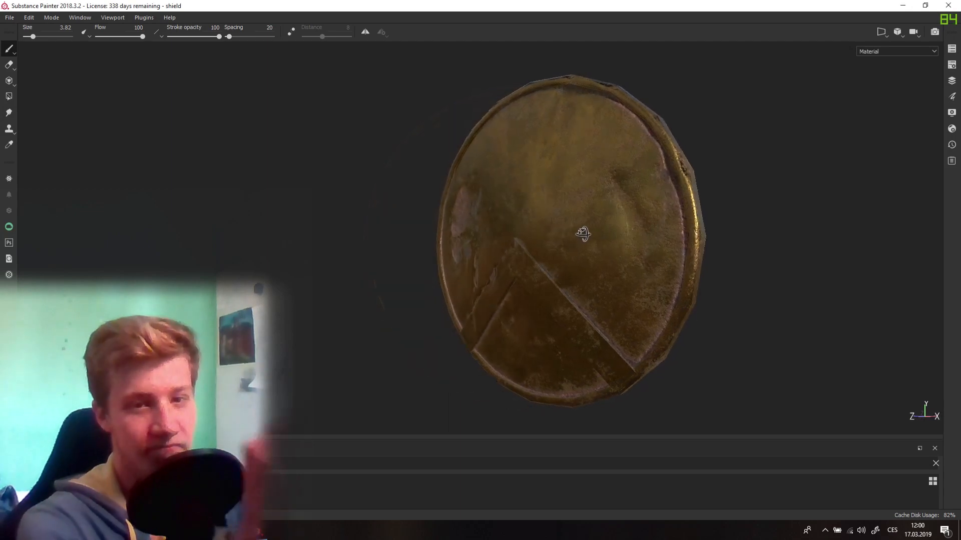
alt+drag(581, 229, 960, 210)
alt+drag(625, 240, 360, 299)
alt+drag(958, 320, 729, 227)
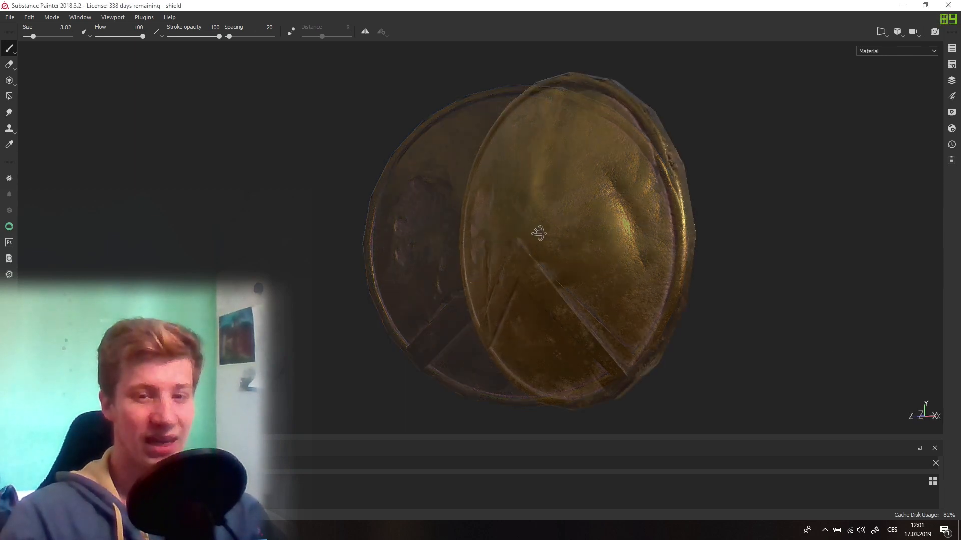
alt+drag(539, 233, 960, 224)
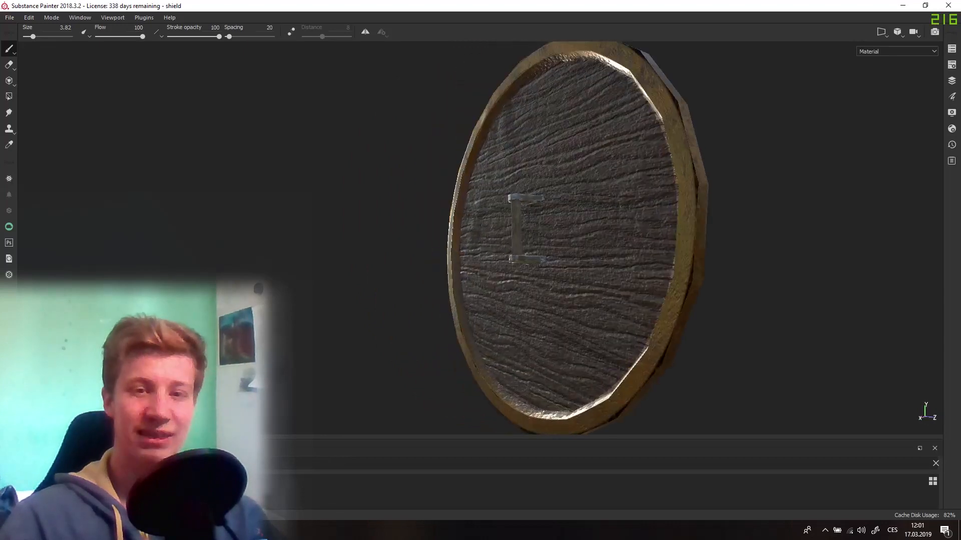